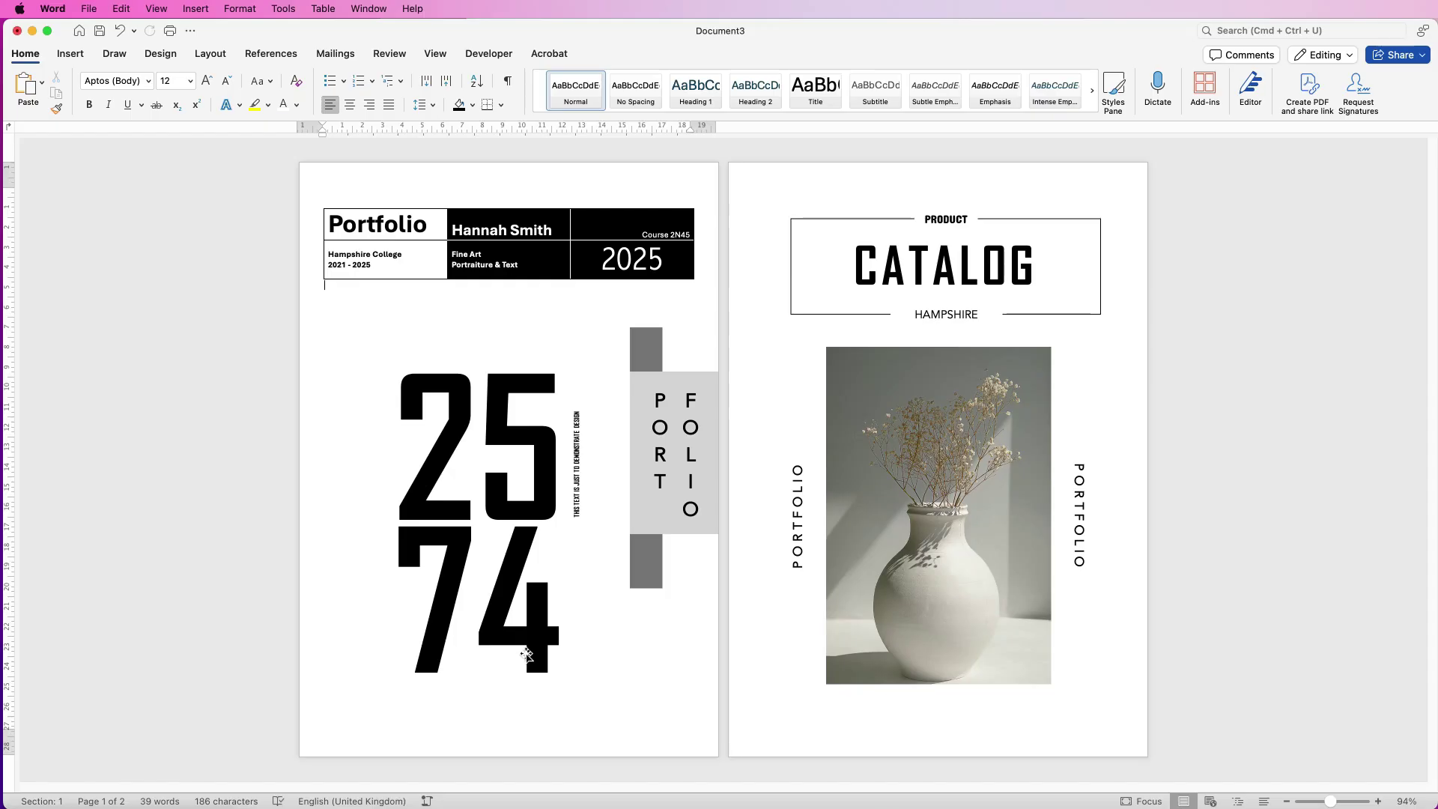
Step: Create a new blank document, Document4, with Cmd+N
{"action": "key", "text": "super+n"}
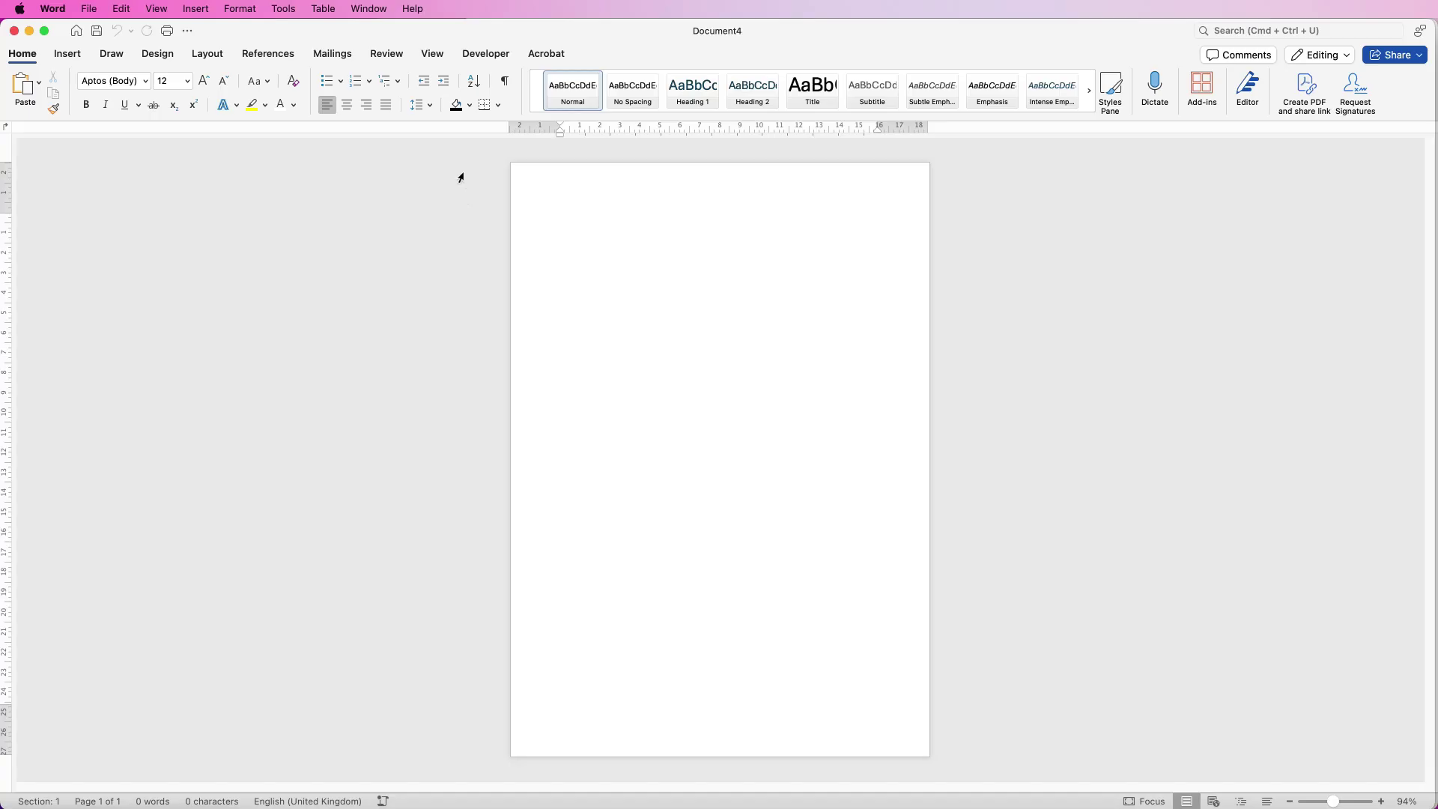
Step: Choose Draw Text Box from the Insert Text Box menu after browsing the WordArt styles
{"action": "left_click", "coordinate": [67, 54]}
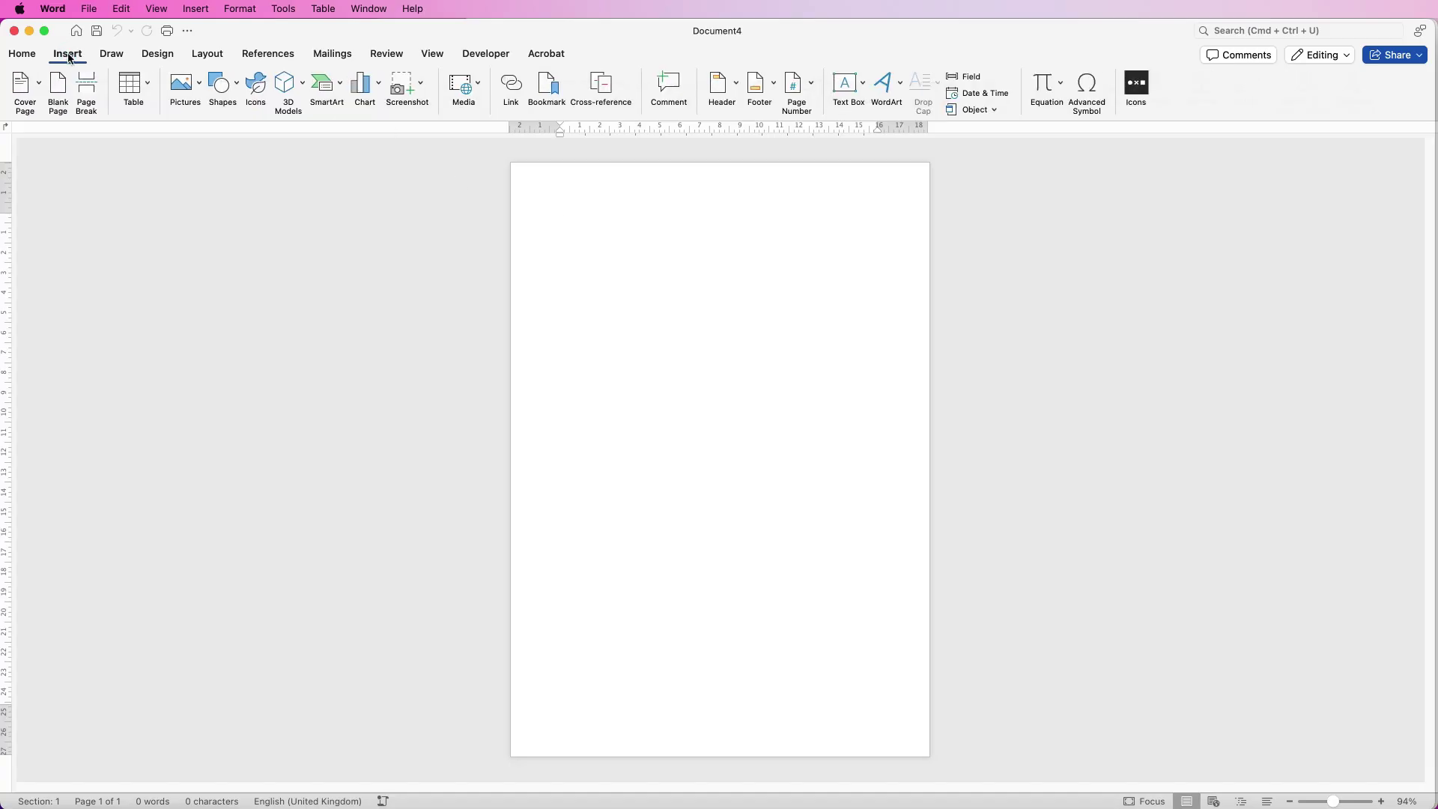
{"action": "left_click", "coordinate": [901, 88]}
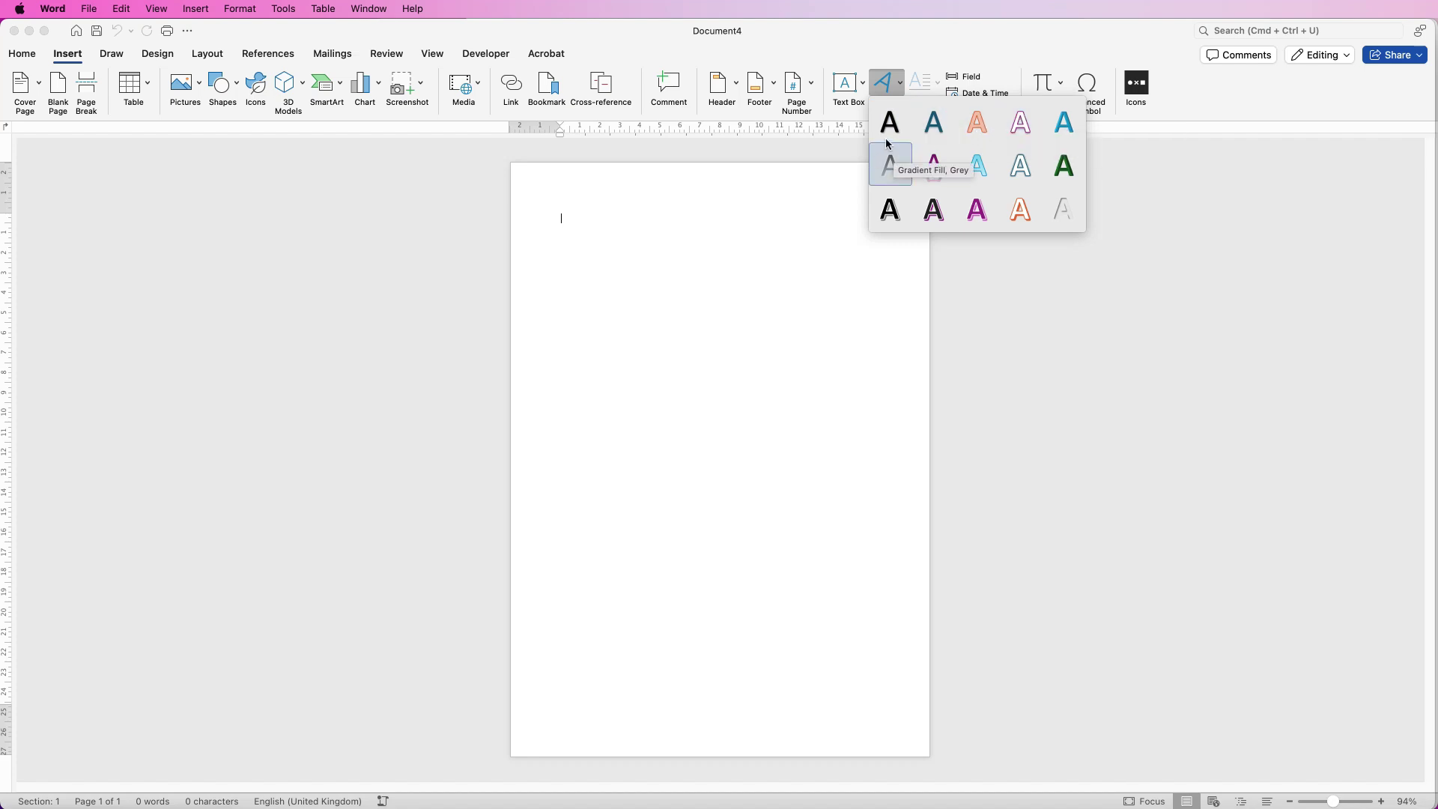
{"action": "left_click", "coordinate": [864, 87]}
{"action": "left_click", "coordinate": [865, 90]}
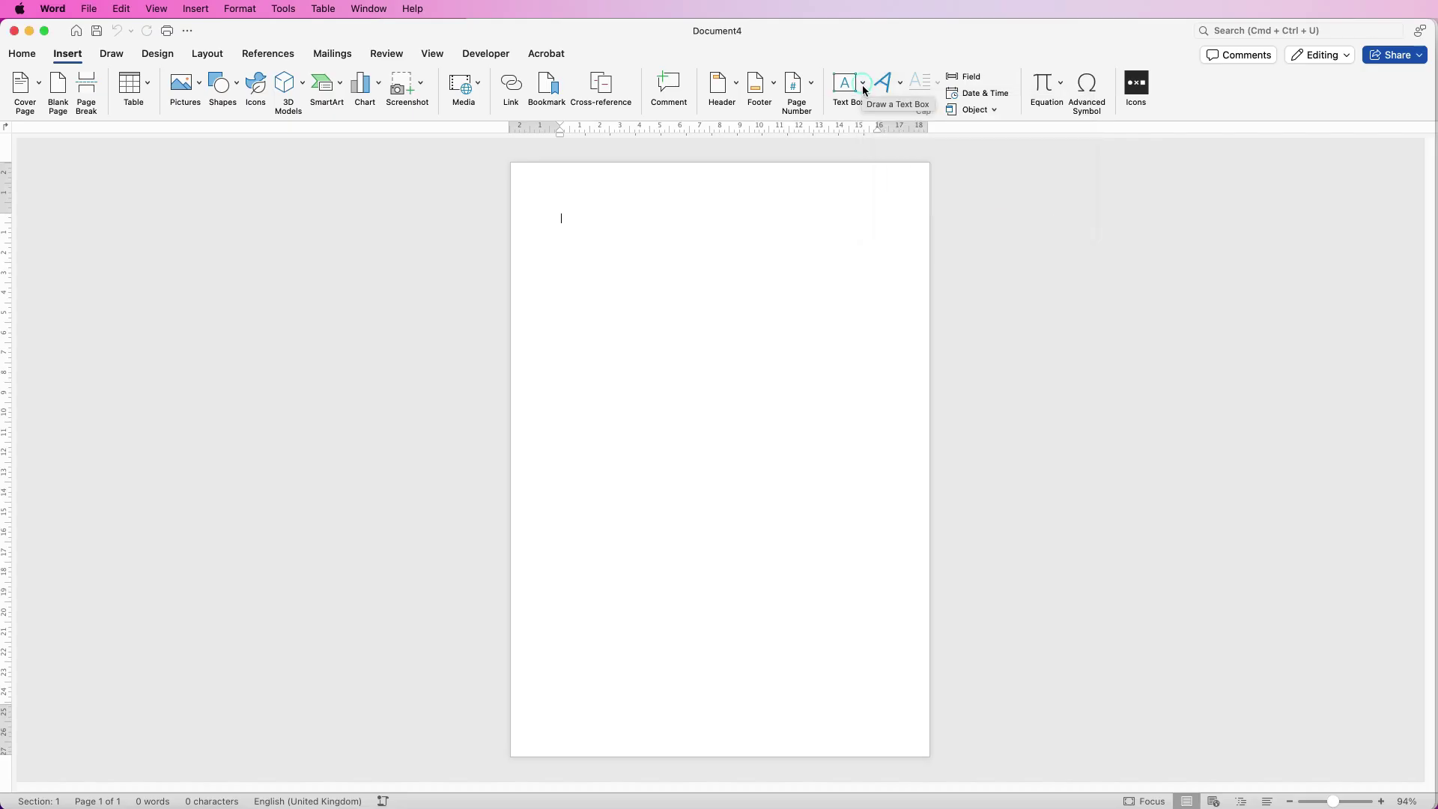
{"action": "left_click", "coordinate": [865, 88]}
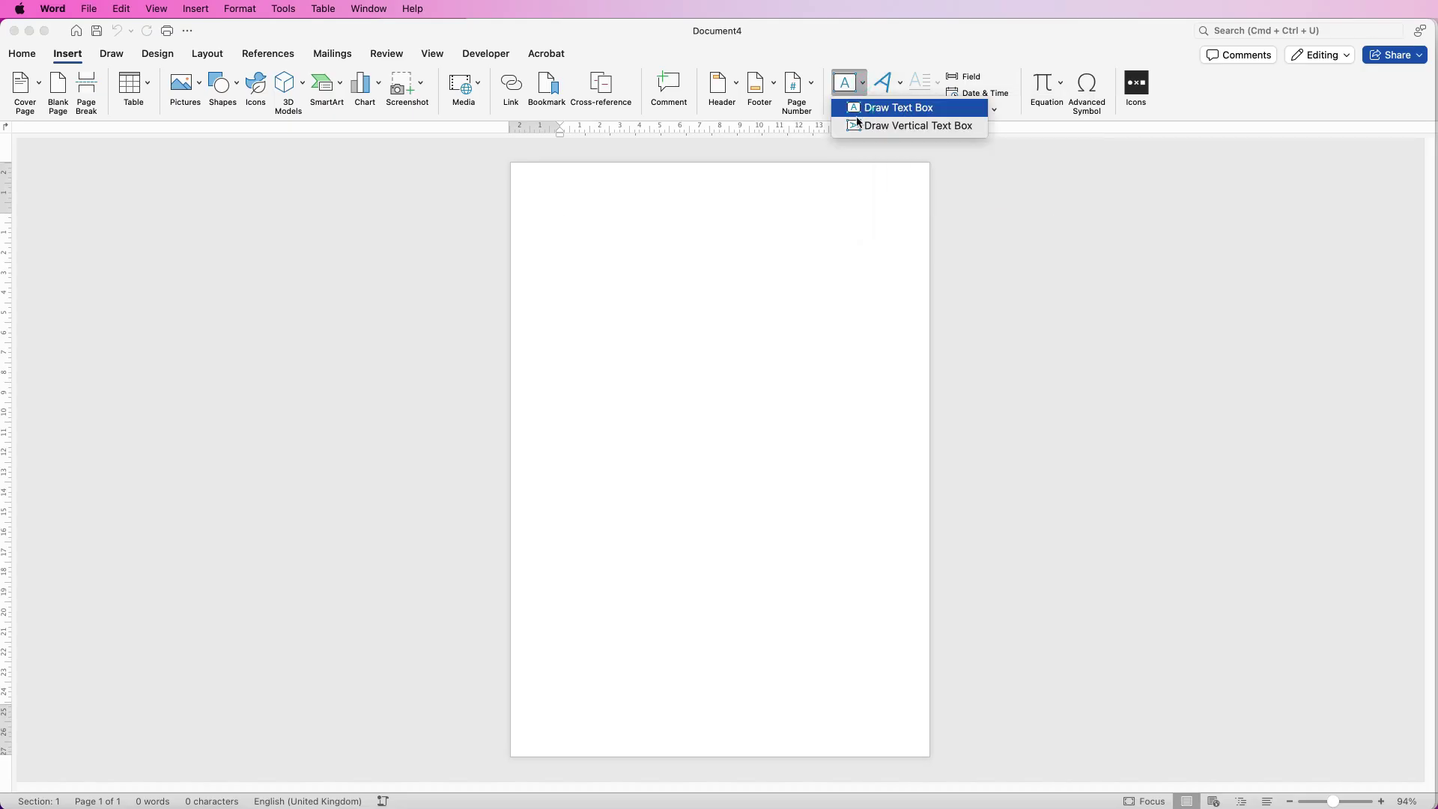
{"action": "left_click", "coordinate": [859, 109]}
Step: Draw a text box near the top of the page and type CATALOG in it
{"action": "mouse_move", "coordinate": [605, 235]}
{"action": "left_mouse_down"}
{"action": "mouse_move", "coordinate": [607, 337]}
{"action": "mouse_move", "coordinate": [834, 354]}
{"action": "mouse_move", "coordinate": [821, 375]}
{"action": "mouse_move", "coordinate": [802, 357]}
{"action": "left_mouse_up"}
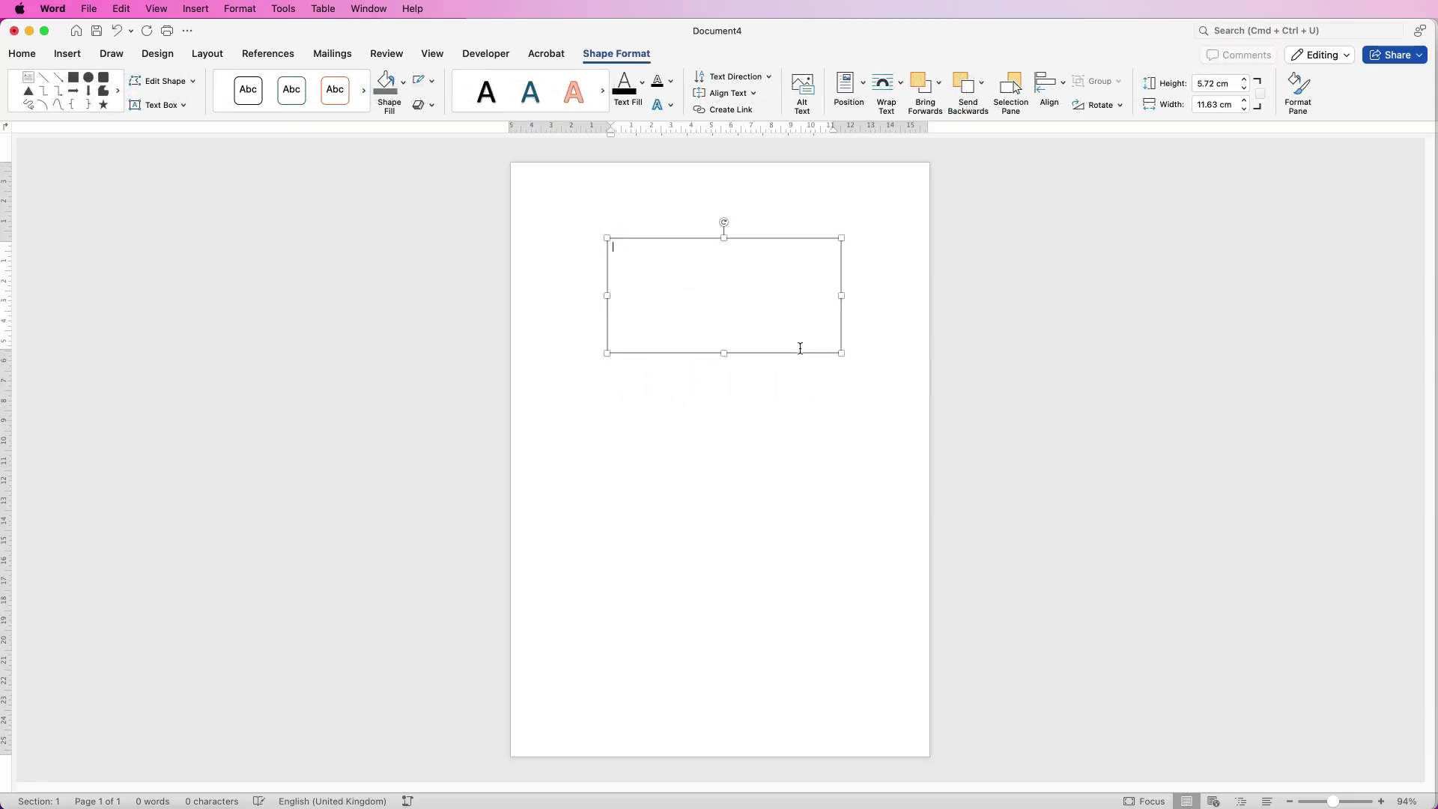
{"action": "type", "text": "CATALOG"}
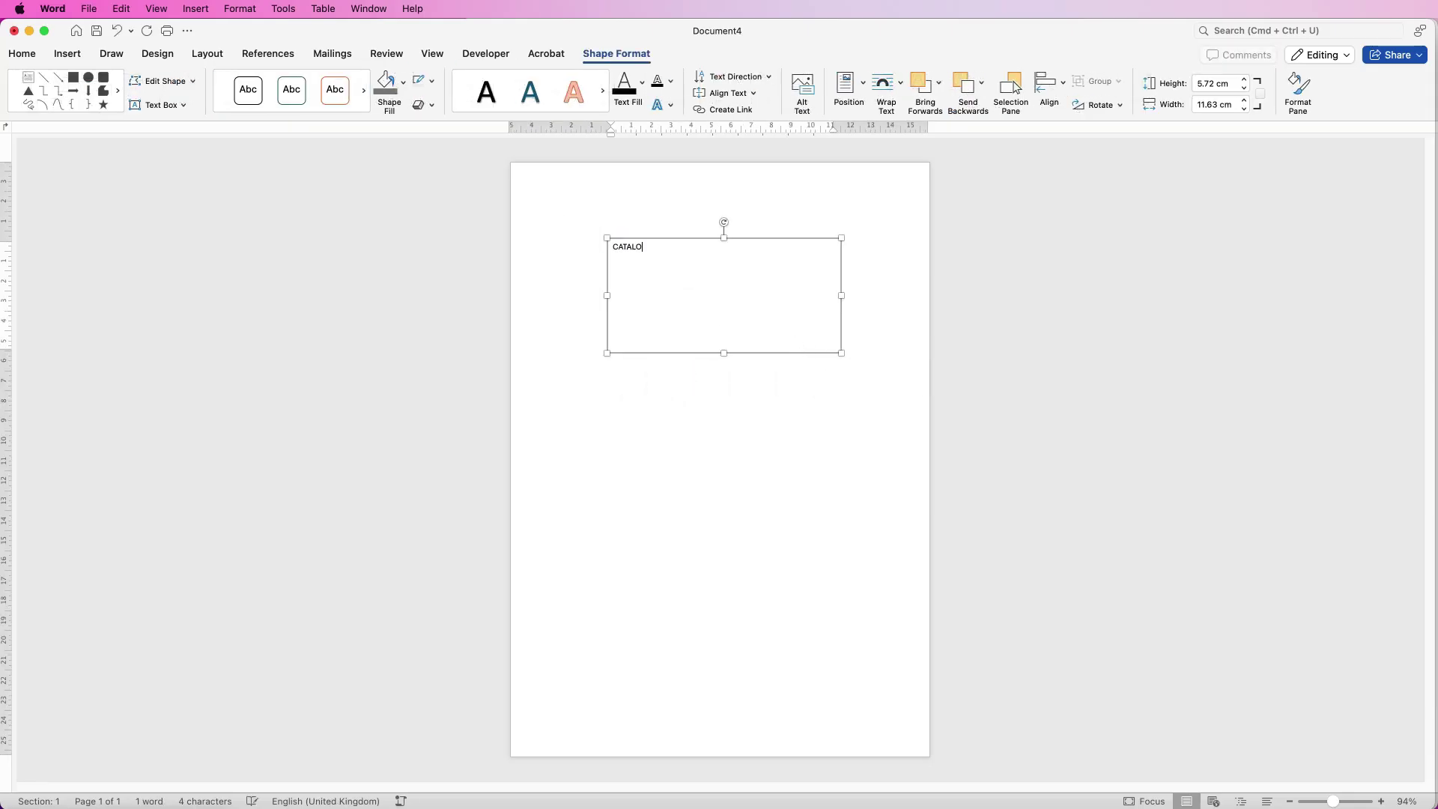
{"action": "left_click", "coordinate": [558, 273]}
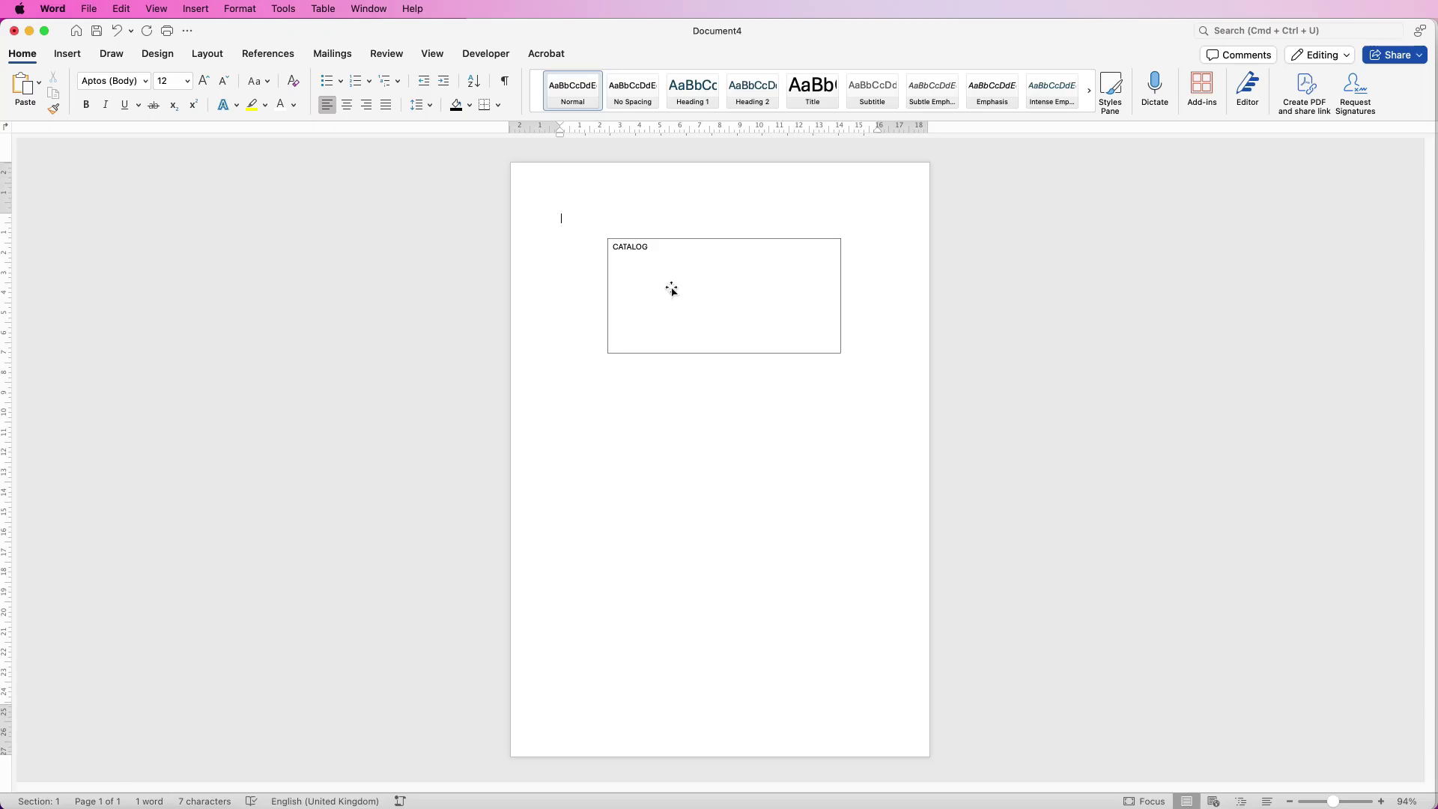
{"action": "left_click", "coordinate": [672, 288]}
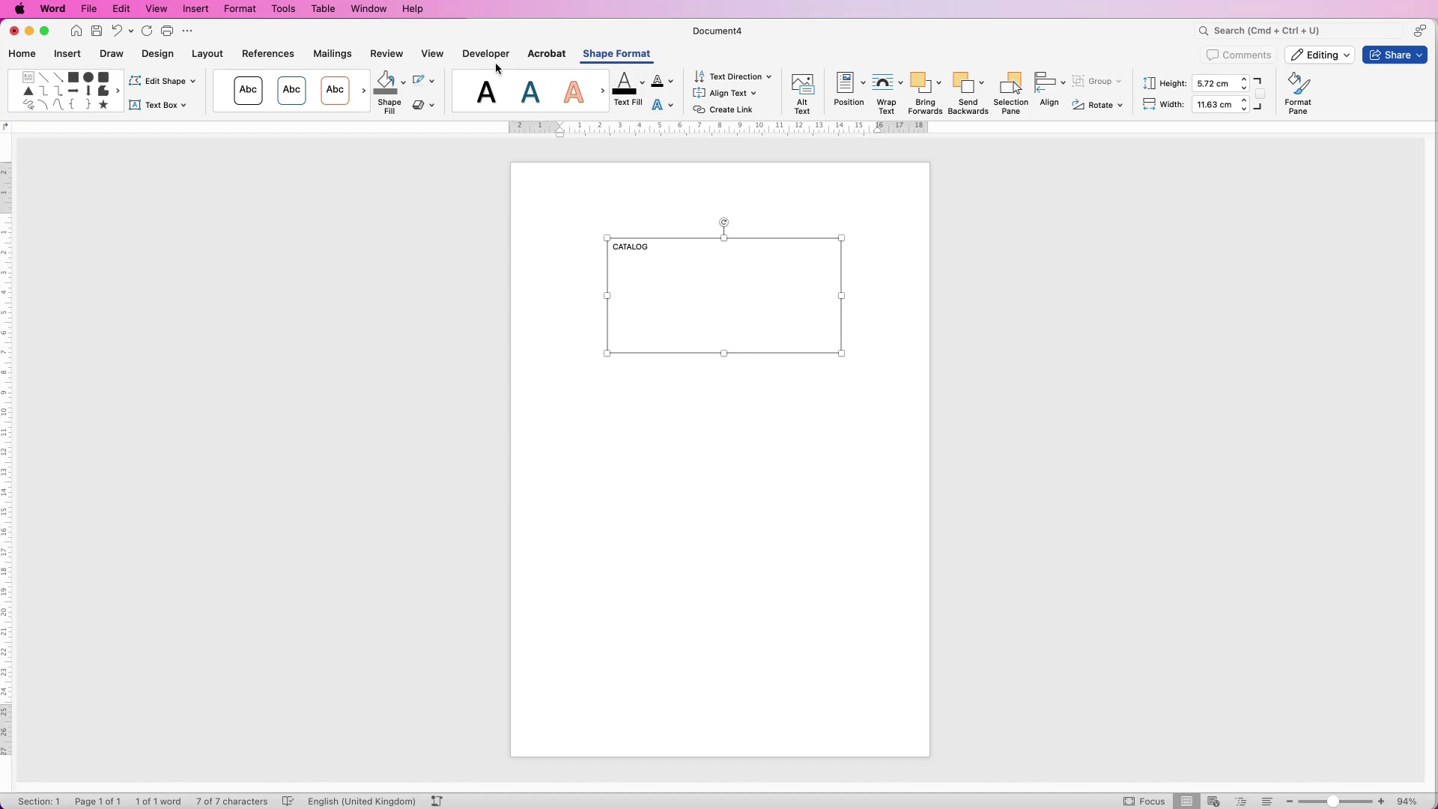
Step: Set the CATALOG text box to No Outline and No Fill
{"action": "left_click", "coordinate": [432, 83]}
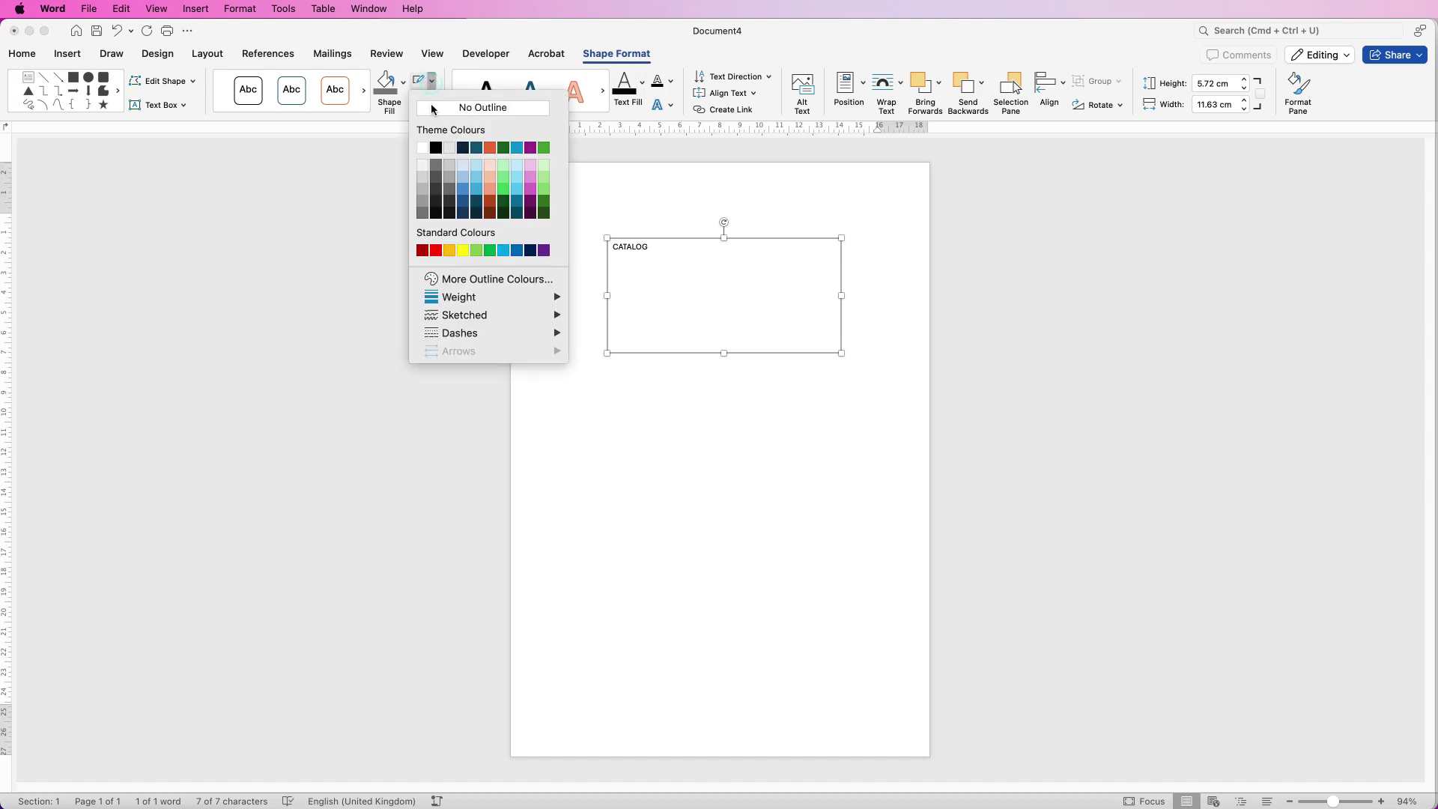
{"action": "left_click", "coordinate": [441, 110]}
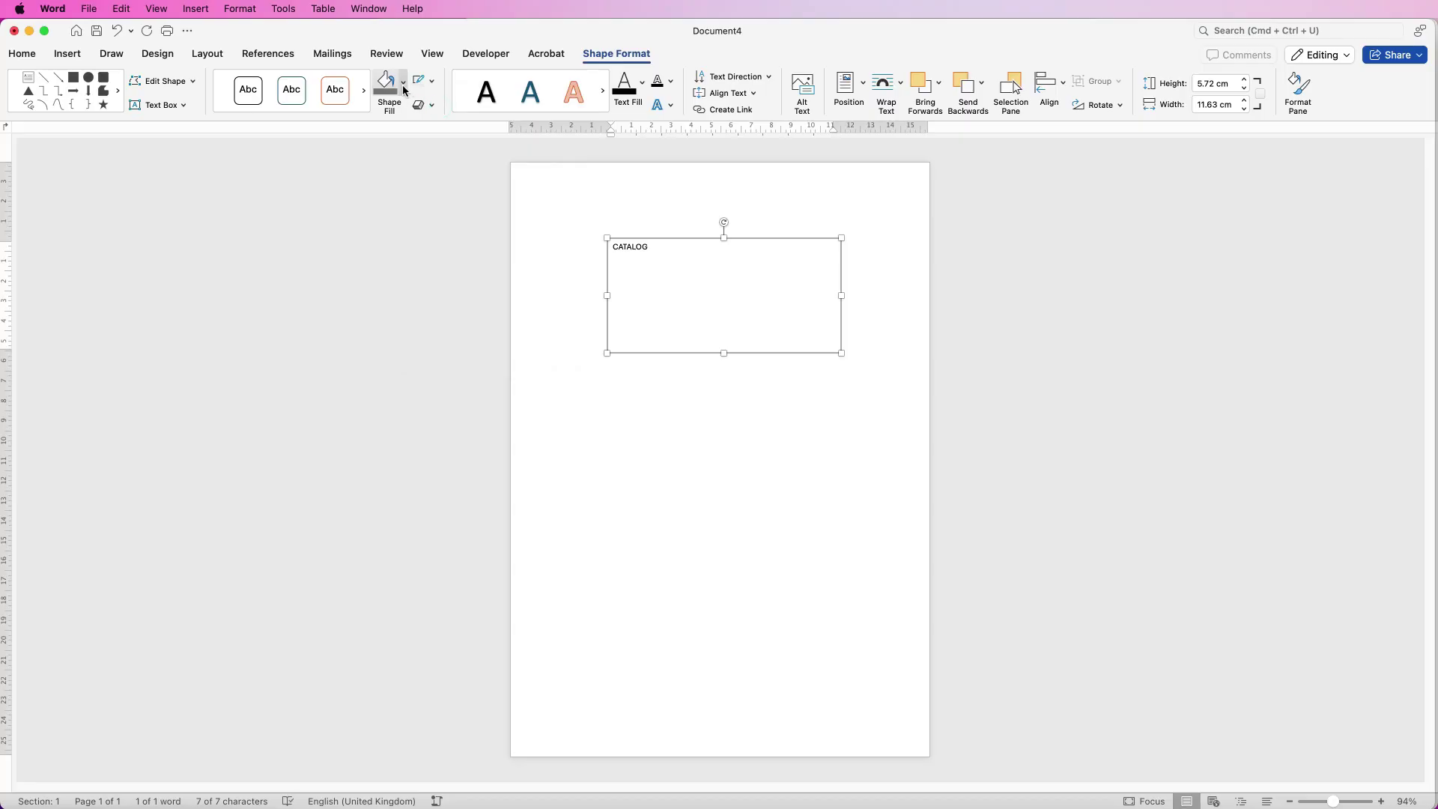
{"action": "left_click", "coordinate": [405, 86]}
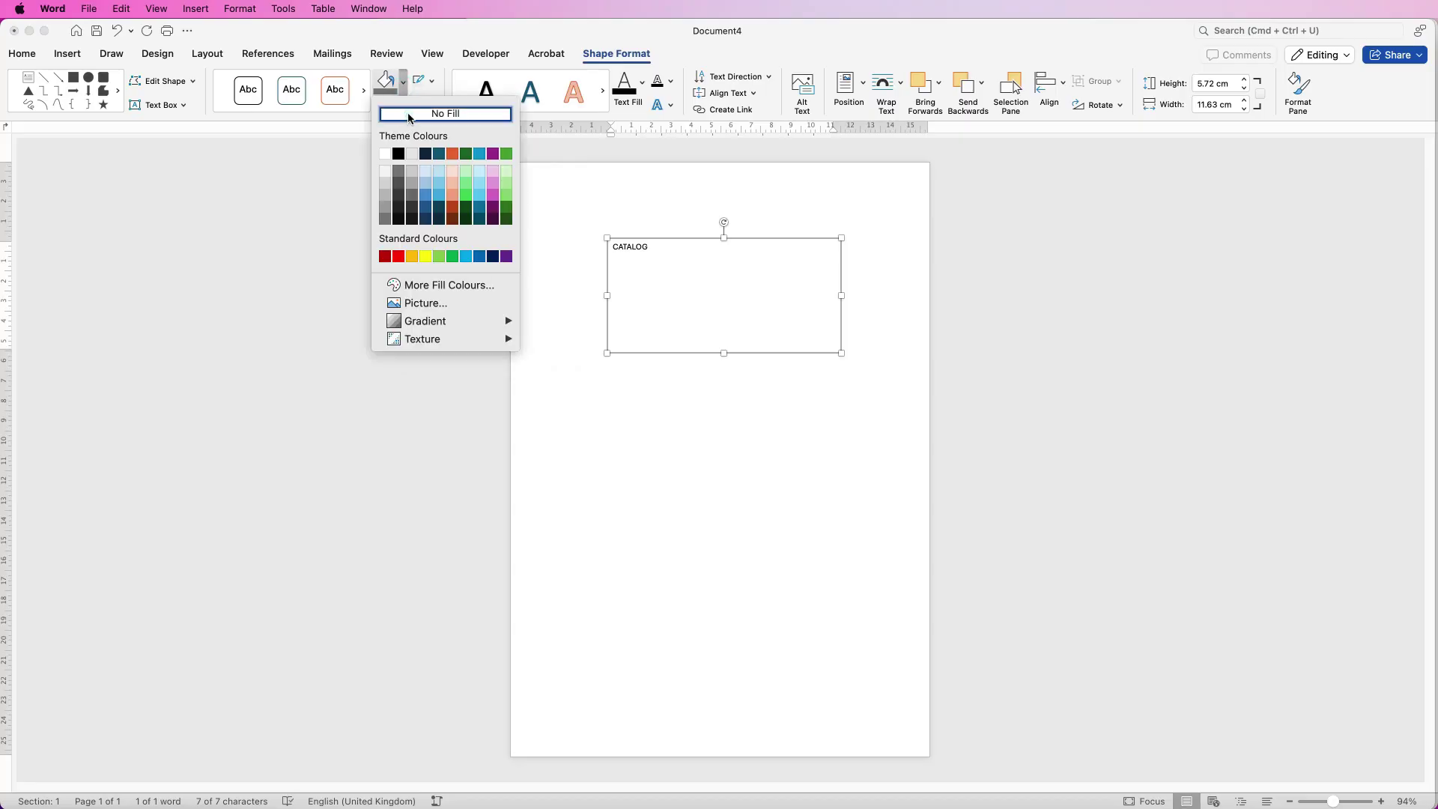
{"action": "left_click", "coordinate": [410, 114]}
{"action": "left_click", "coordinate": [599, 283]}
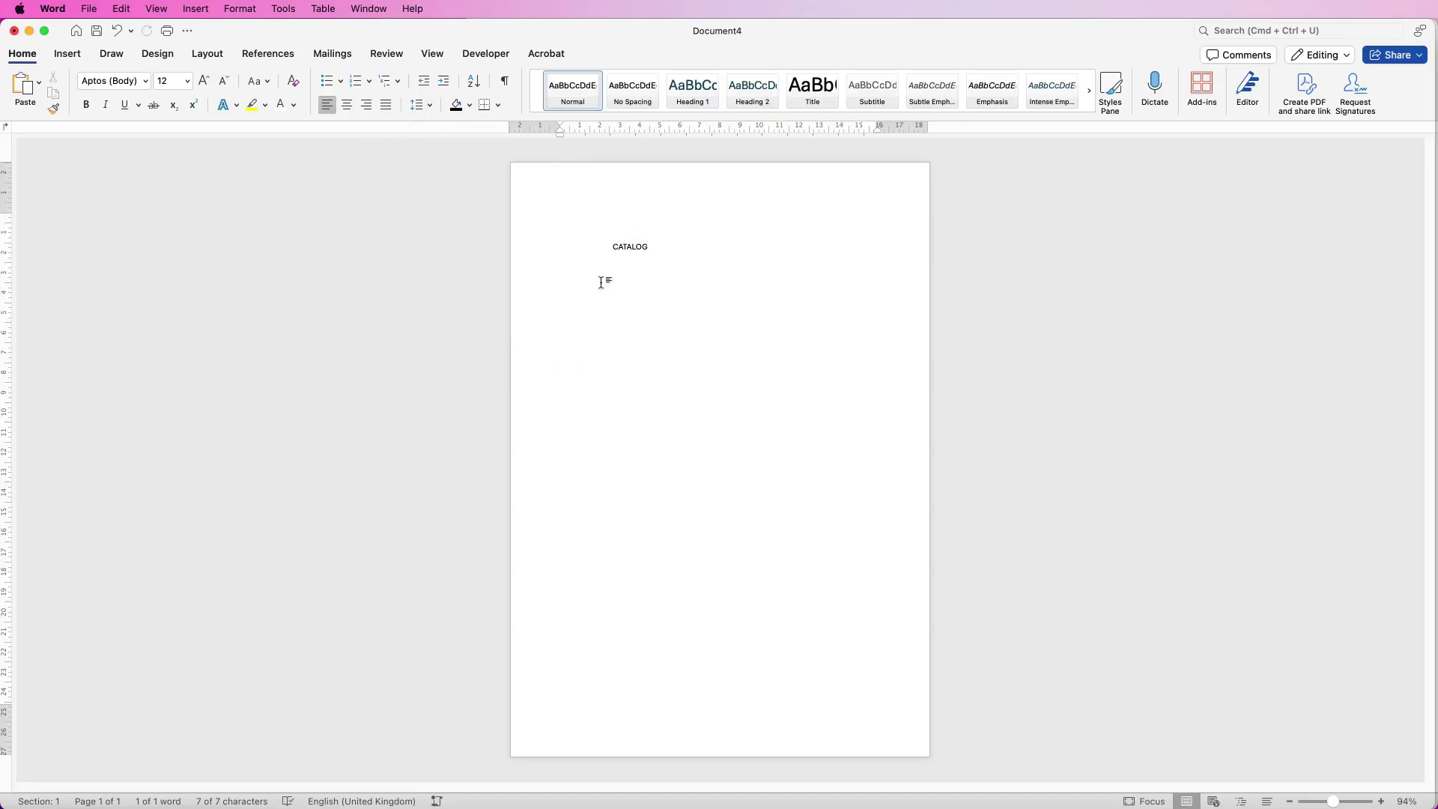
{"action": "left_click", "coordinate": [652, 268]}
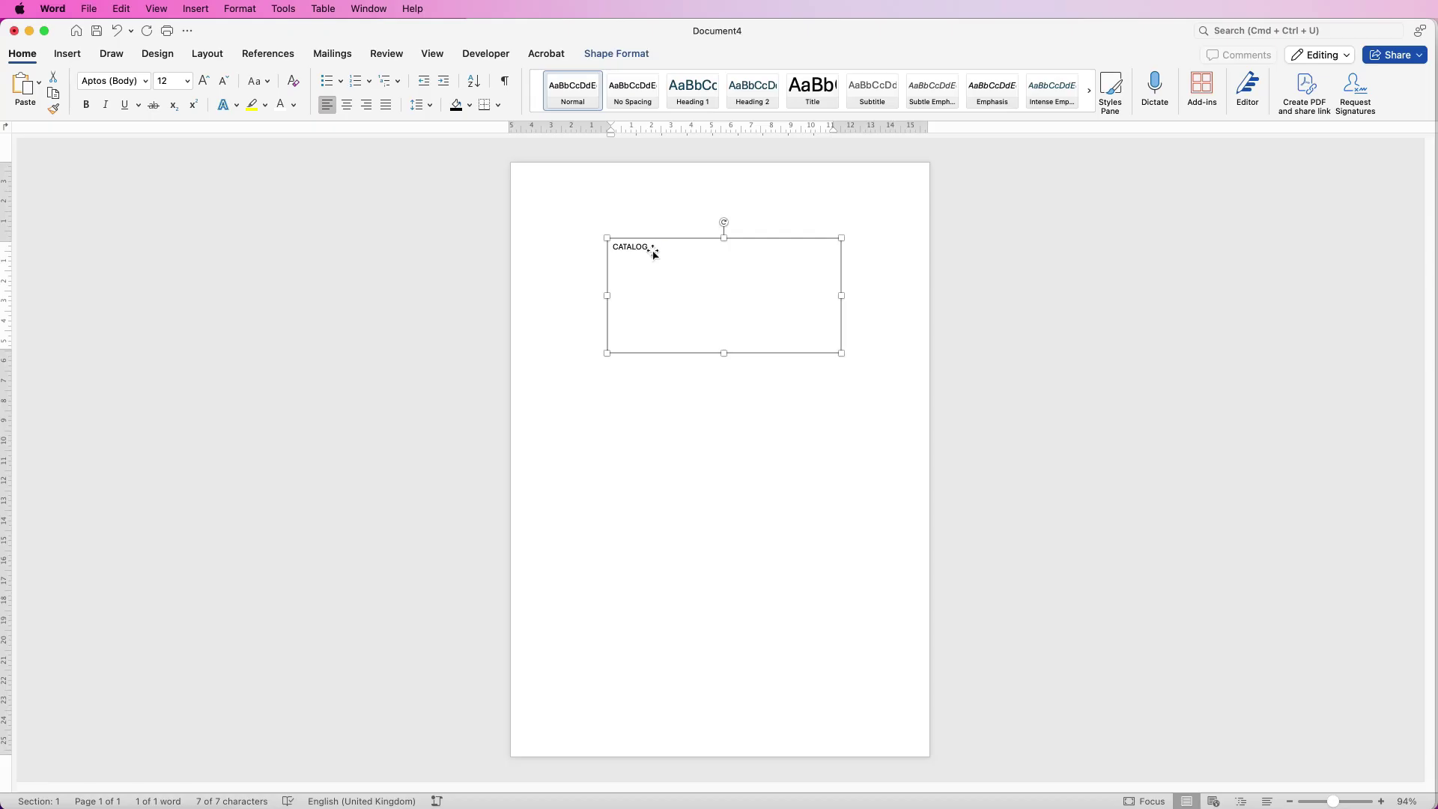
{"action": "left_click", "coordinate": [651, 248]}
Step: Enlarge the word CATALOG to 72 pt with Increase Font Size
{"action": "left_click_drag", "start_coordinate": [646, 248], "coordinate": [612, 258]}
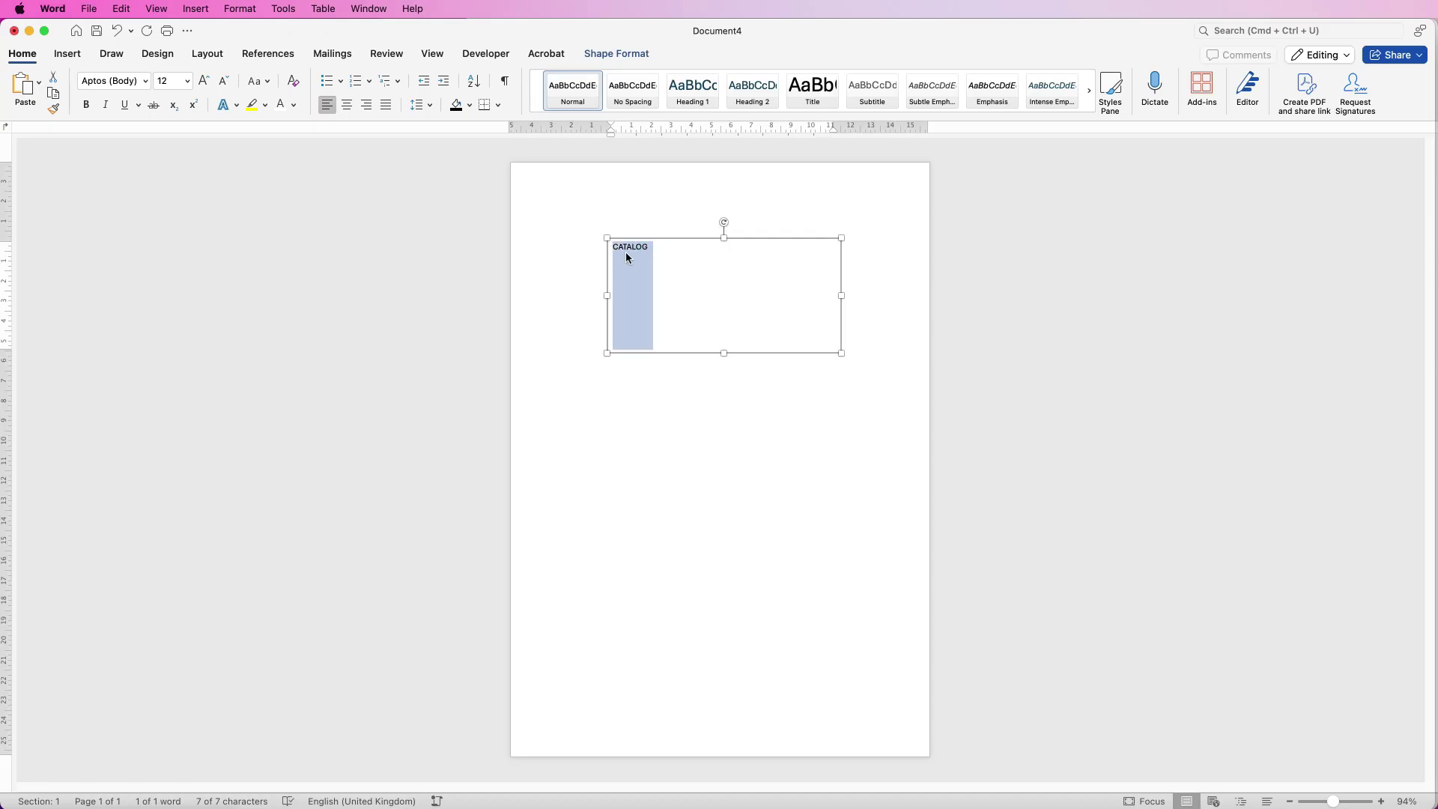
{"action": "left_click", "coordinate": [188, 83]}
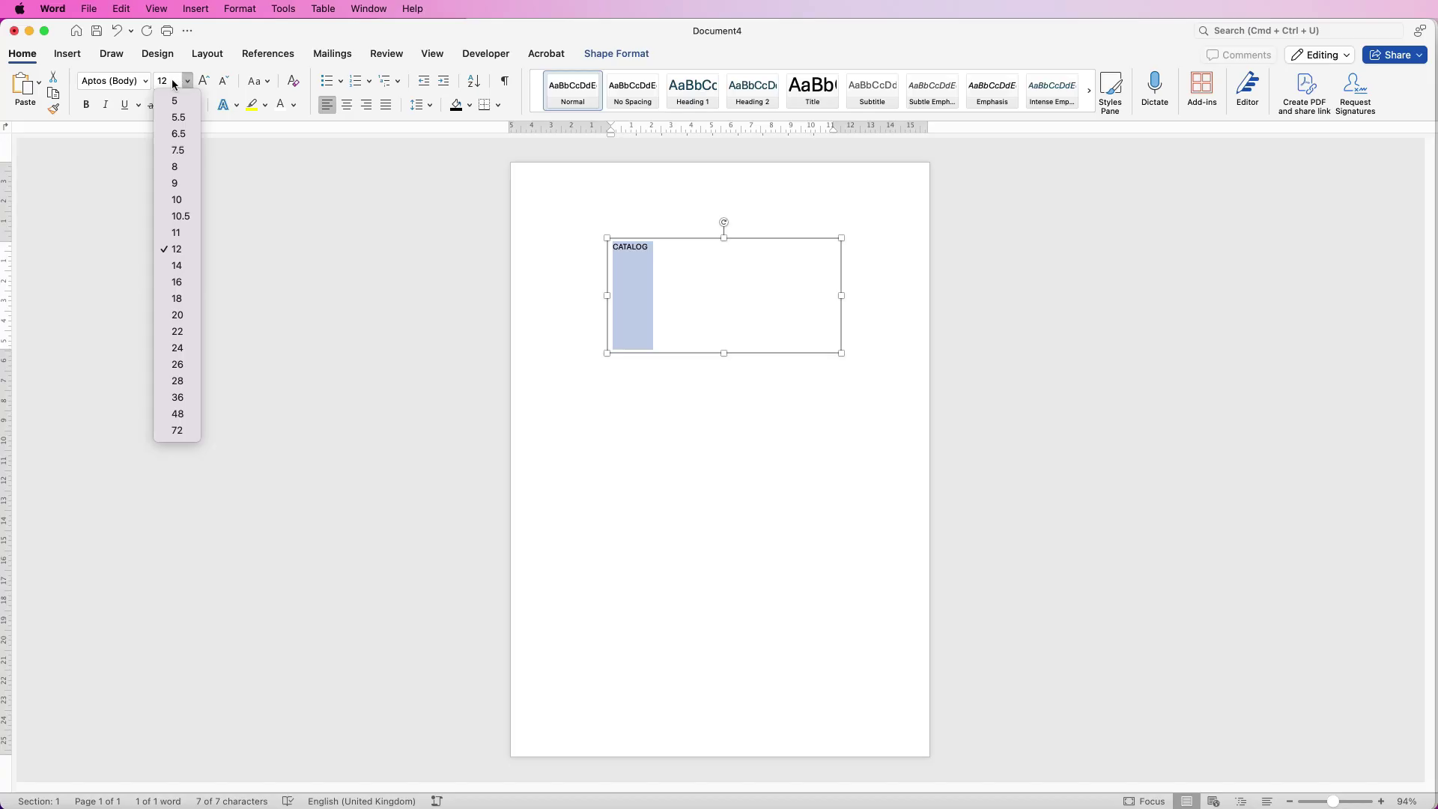
{"action": "left_click", "coordinate": [174, 85]}
{"action": "left_click", "coordinate": [160, 80]}
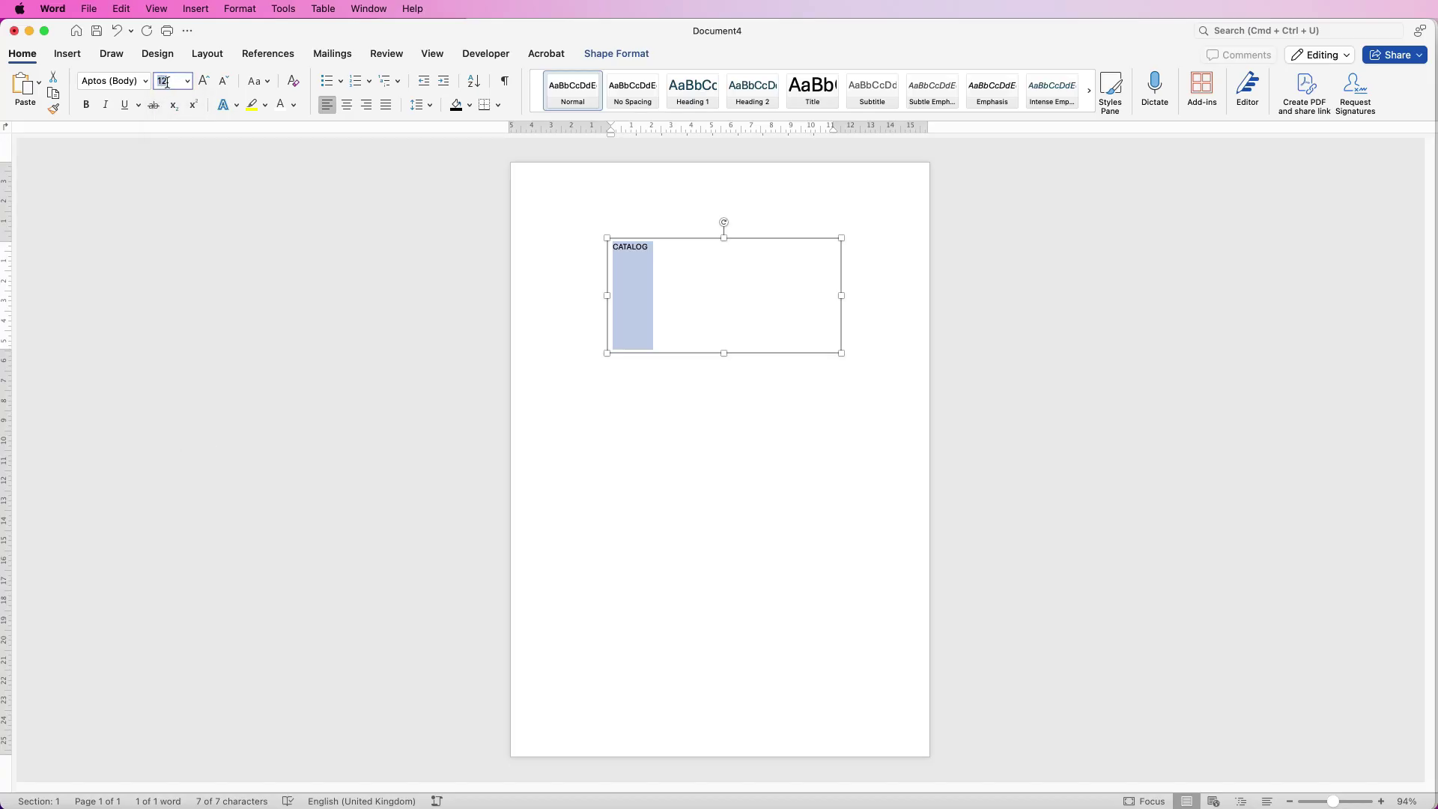
{"action": "left_click", "coordinate": [203, 83]}
{"action": "left_click", "coordinate": [203, 82]}
{"action": "left_click", "coordinate": [203, 82]}
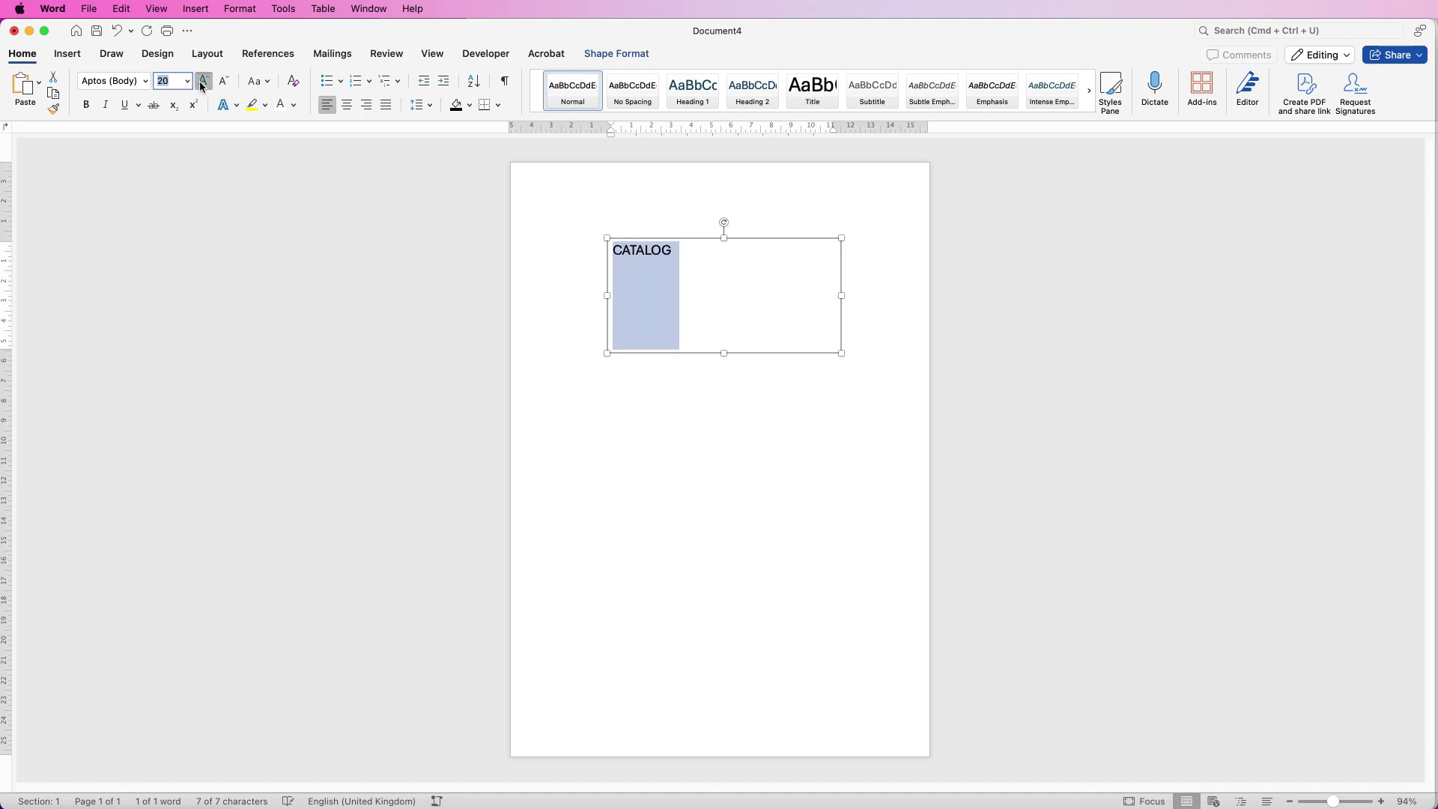
{"action": "left_click", "coordinate": [203, 82]}
{"action": "left_click", "coordinate": [203, 83]}
{"action": "left_click", "coordinate": [202, 83]}
{"action": "left_click", "coordinate": [203, 83]}
{"action": "left_click", "coordinate": [203, 82]}
{"action": "left_click", "coordinate": [203, 82]}
{"action": "left_click", "coordinate": [203, 82]}
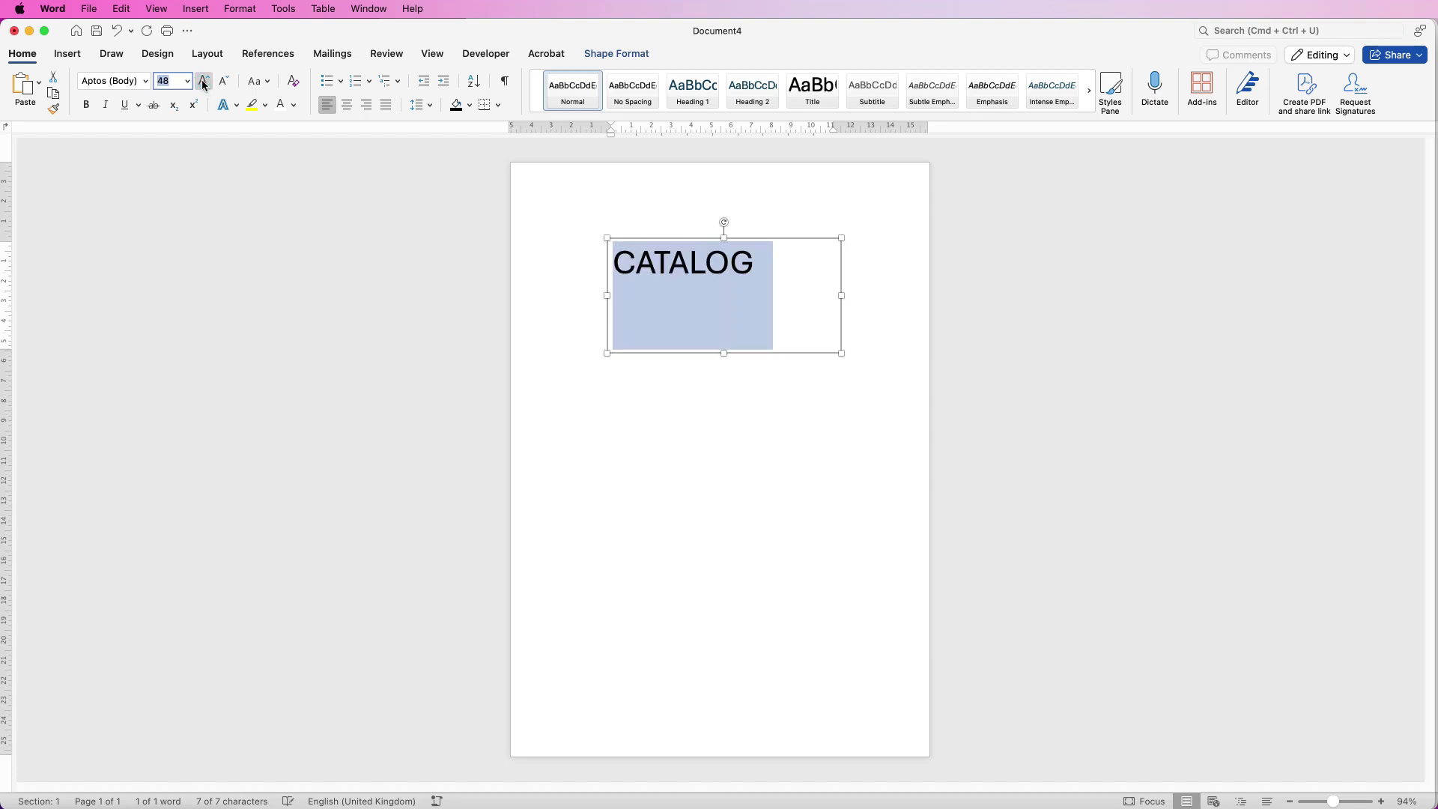
{"action": "left_click", "coordinate": [203, 82]}
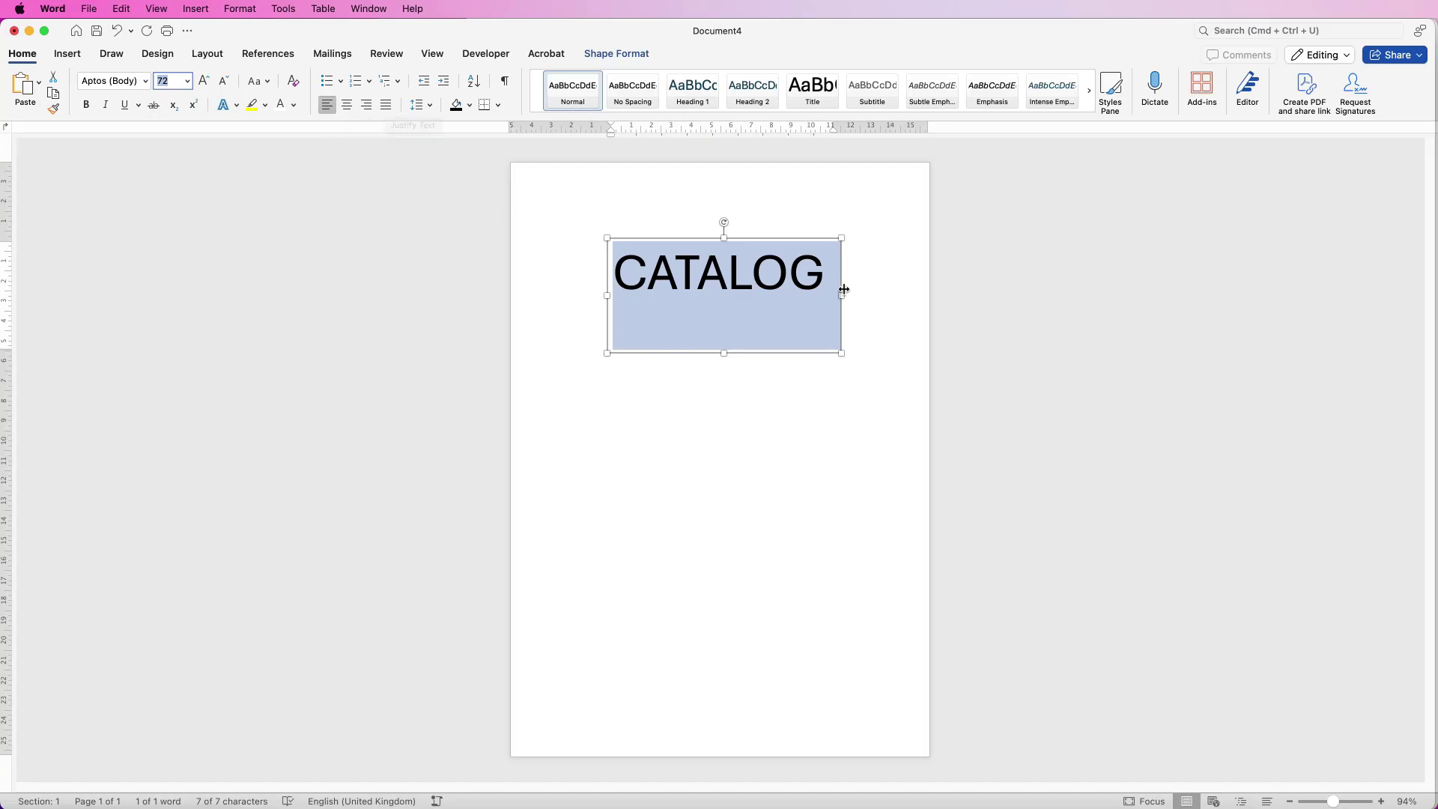
Step: Widen the CATALOG box, centre the text, and make the box shorter
{"action": "left_click_drag", "start_coordinate": [842, 295], "coordinate": [910, 292]}
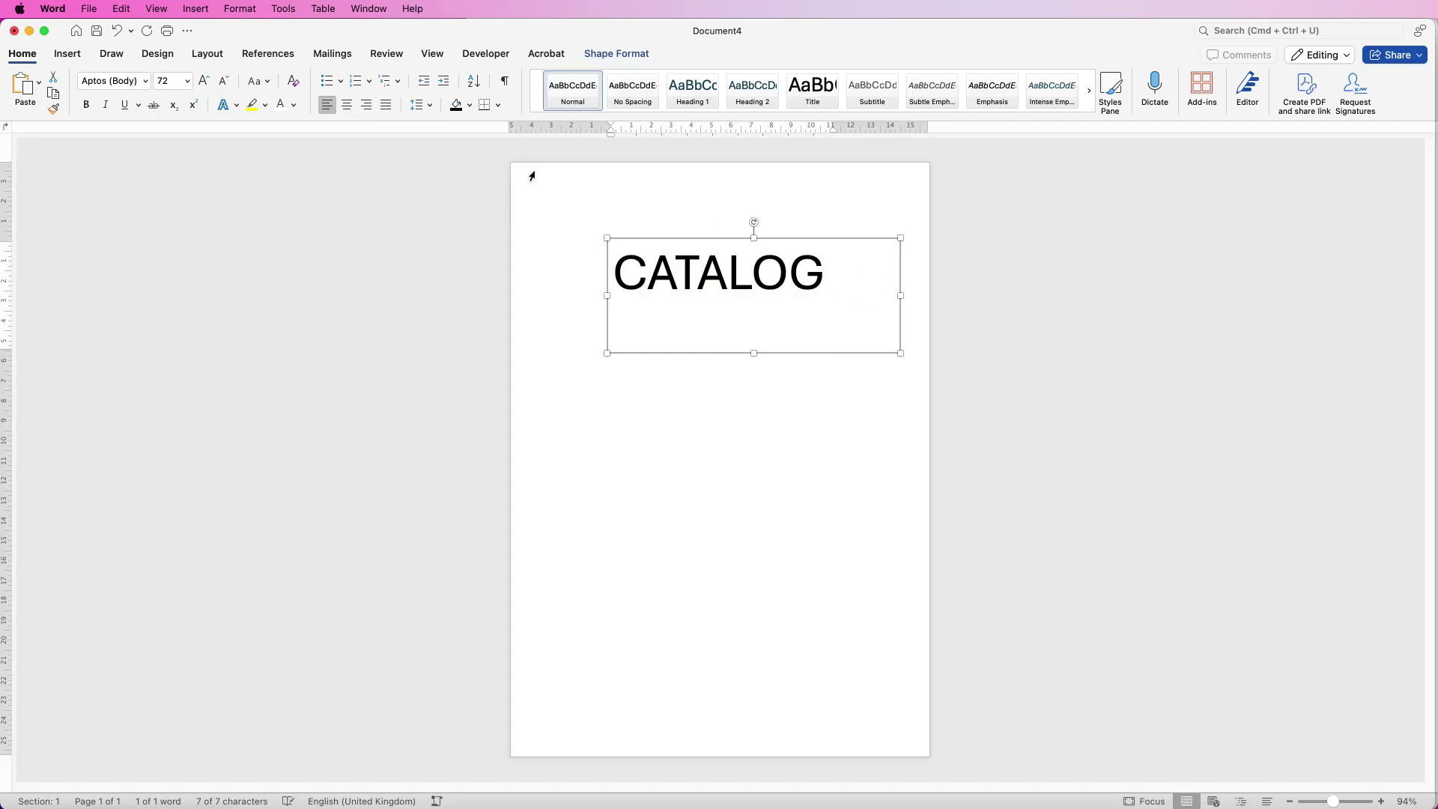
{"action": "left_click", "coordinate": [349, 104]}
{"action": "left_click", "coordinate": [366, 105]}
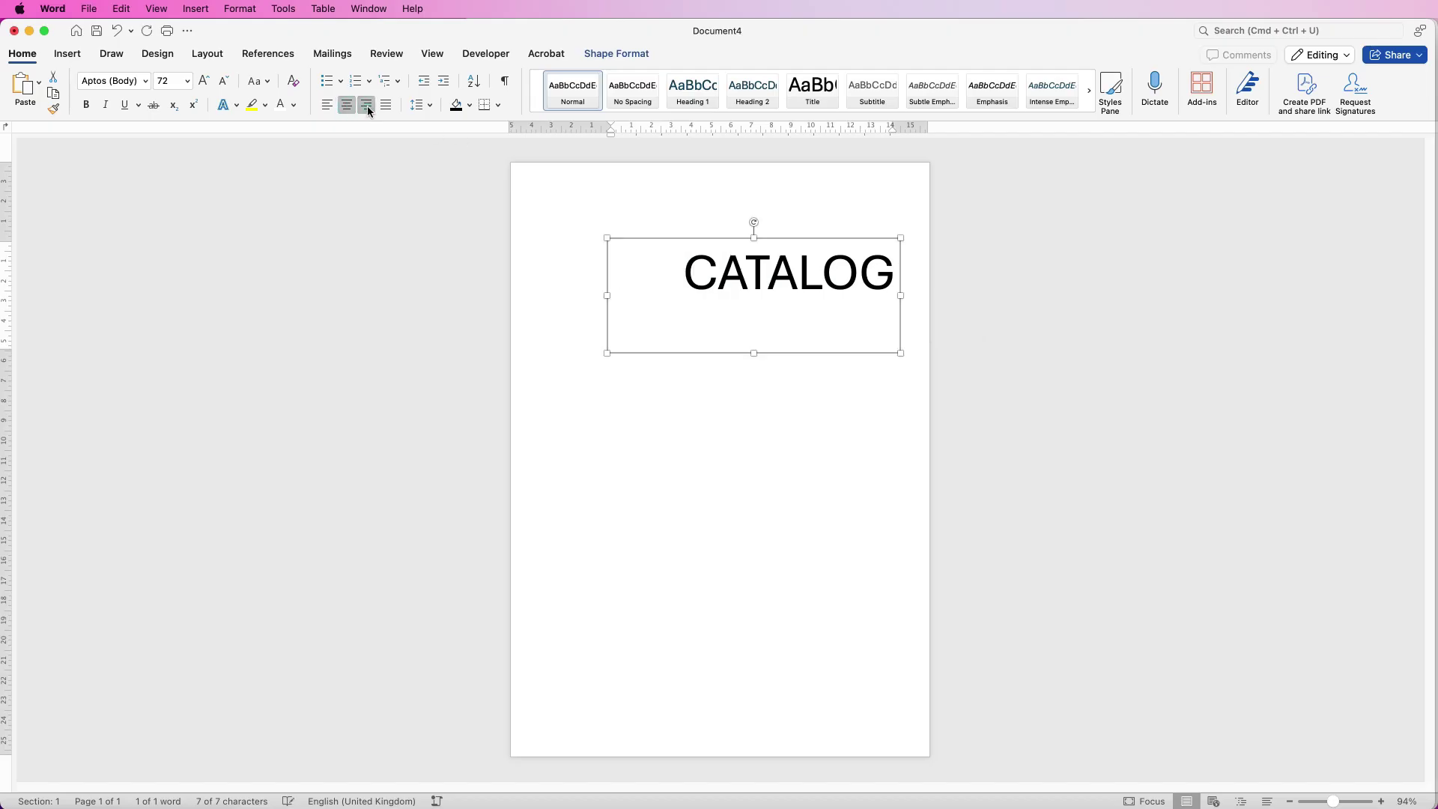
{"action": "left_click", "coordinate": [386, 106]}
{"action": "left_click", "coordinate": [327, 105]}
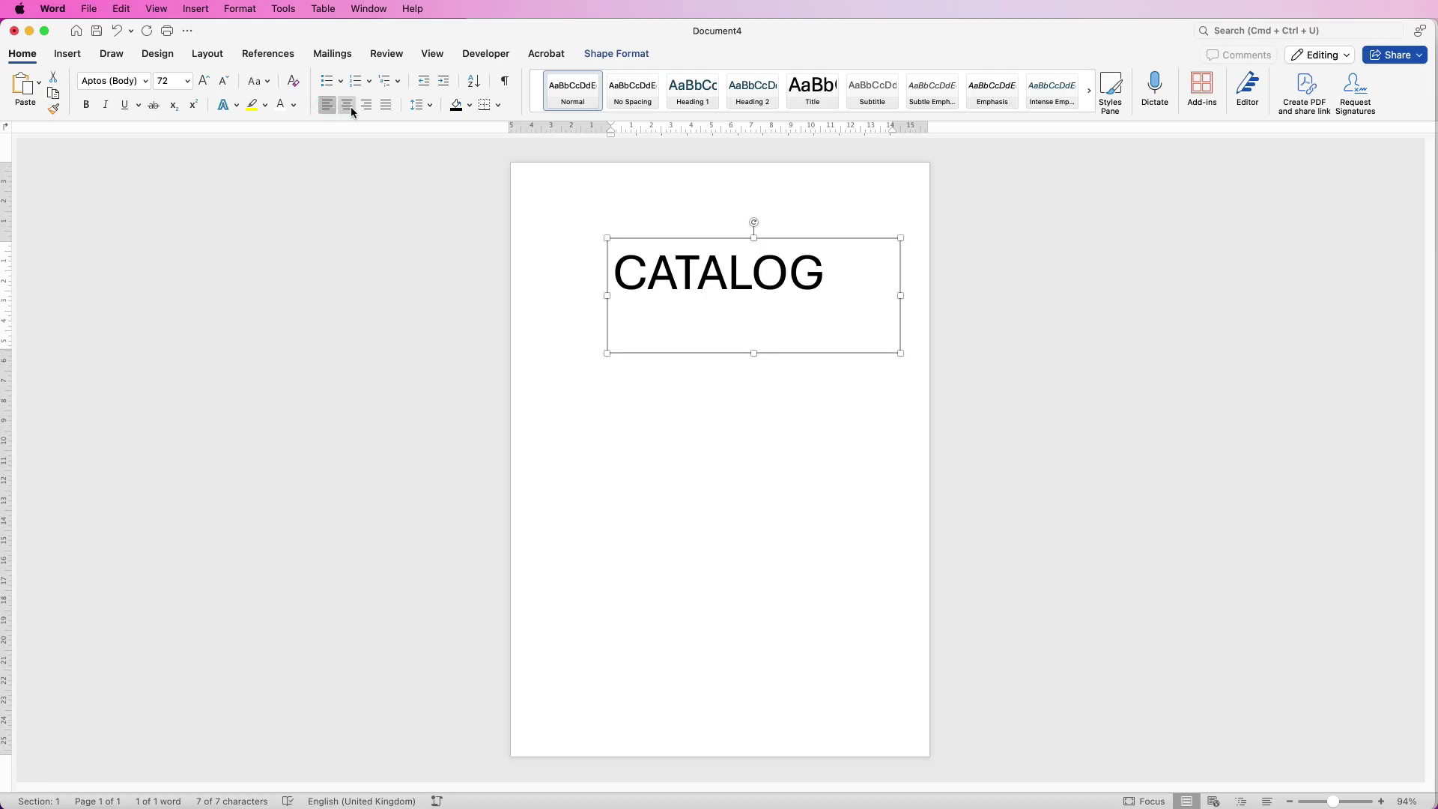
{"action": "left_click", "coordinate": [348, 106]}
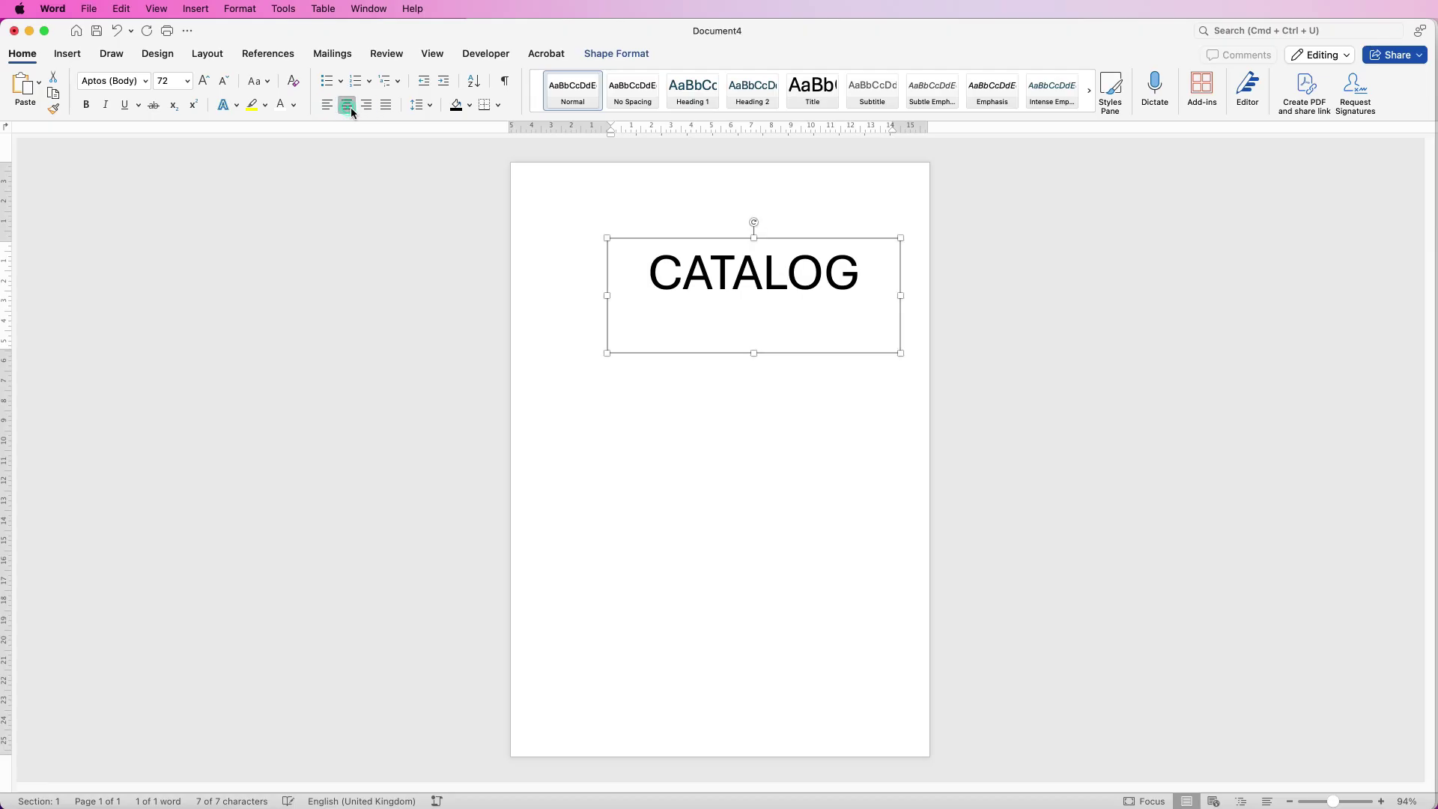
{"action": "left_click_drag", "start_coordinate": [757, 346], "coordinate": [756, 314]}
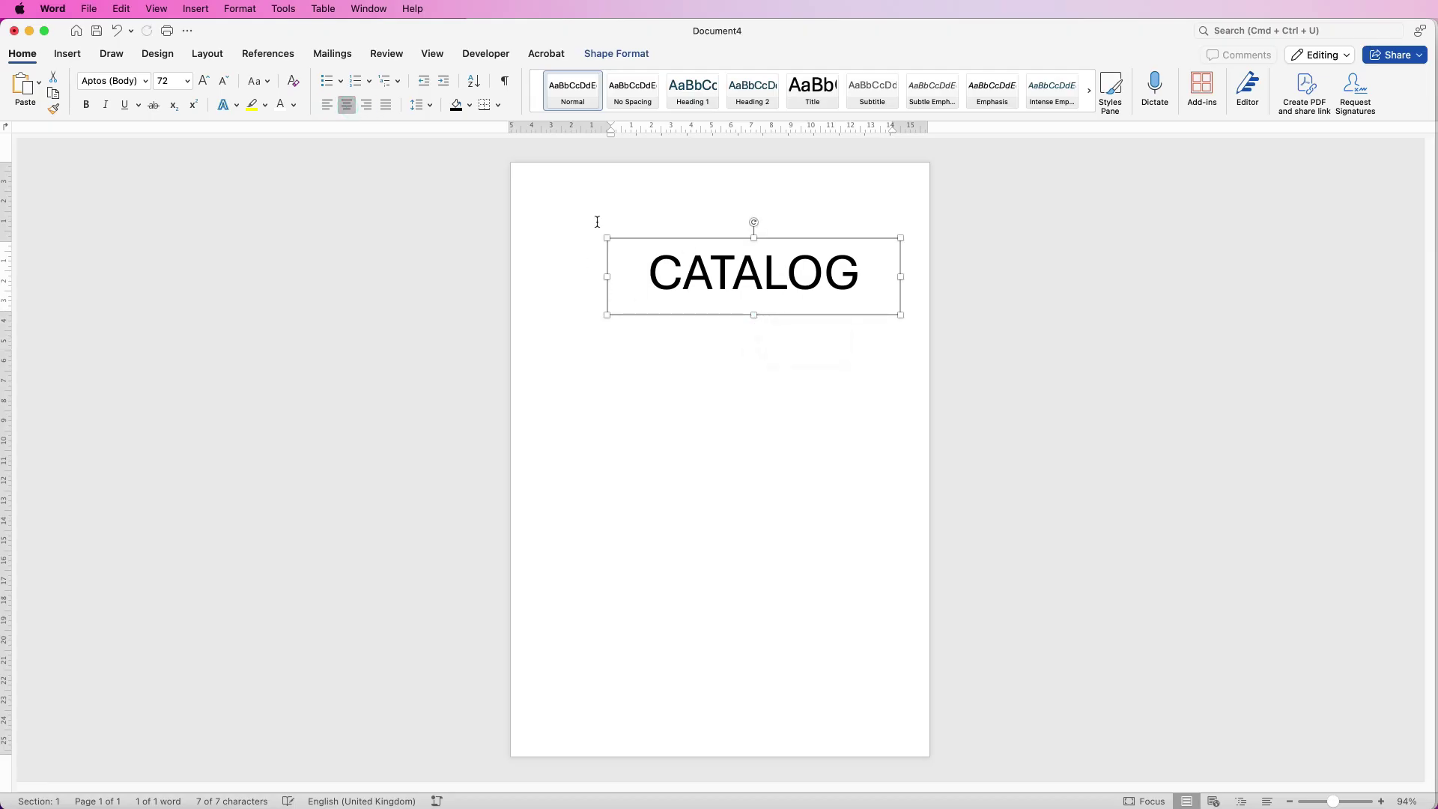
Step: Set CATALOG in bold Abadi MT, then select the whole word
{"action": "left_click", "coordinate": [145, 84]}
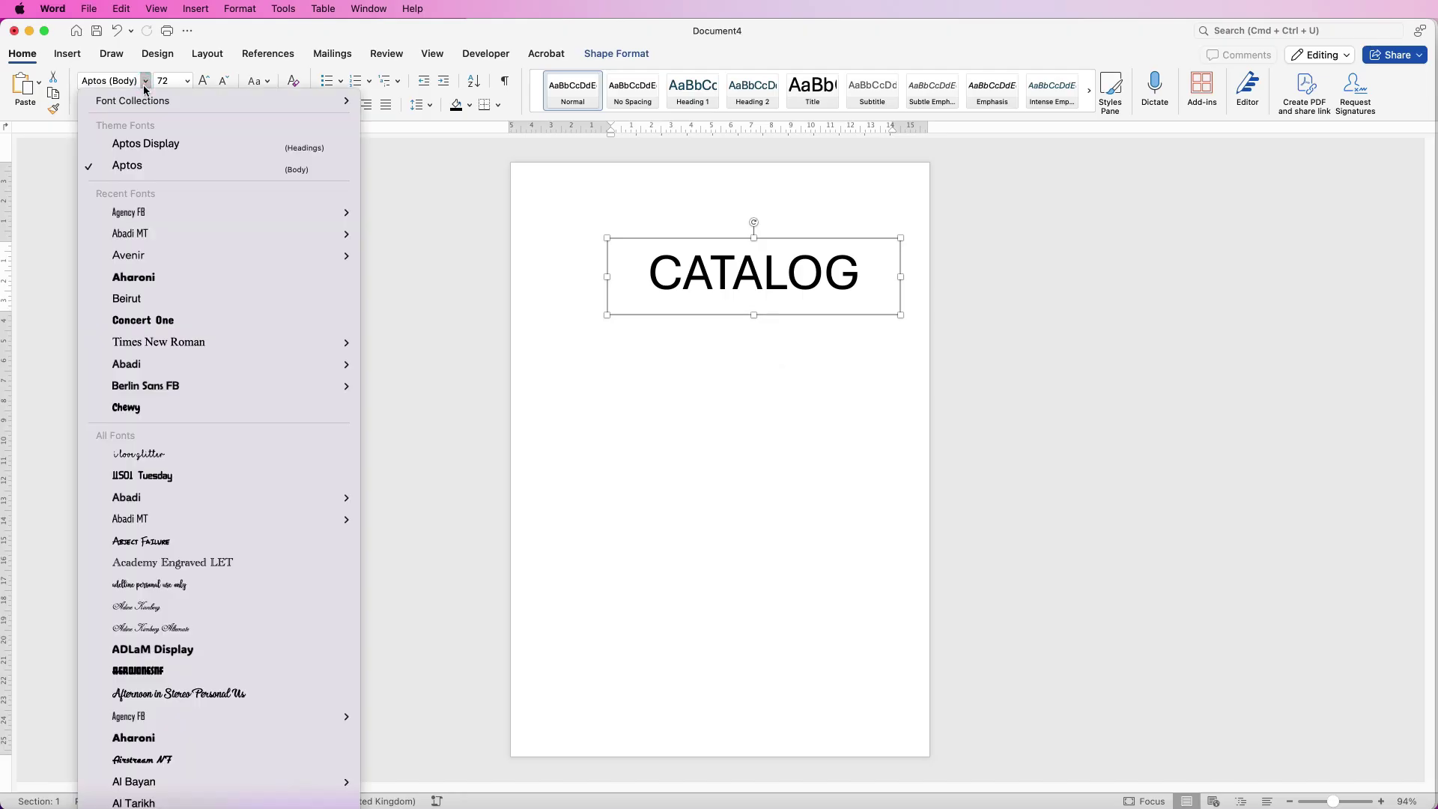
{"action": "mouse_move", "coordinate": [134, 220]}
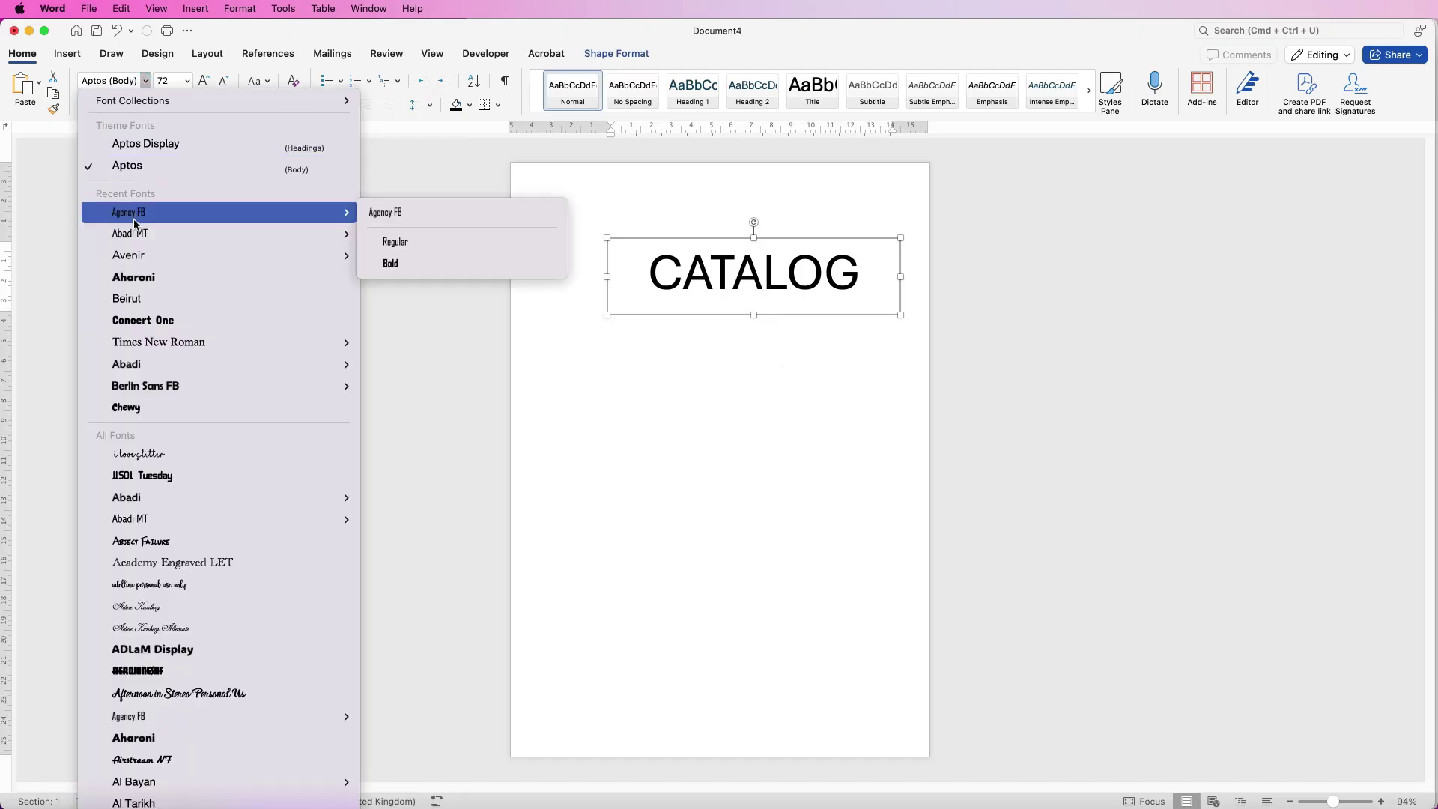
{"action": "left_click", "coordinate": [126, 236]}
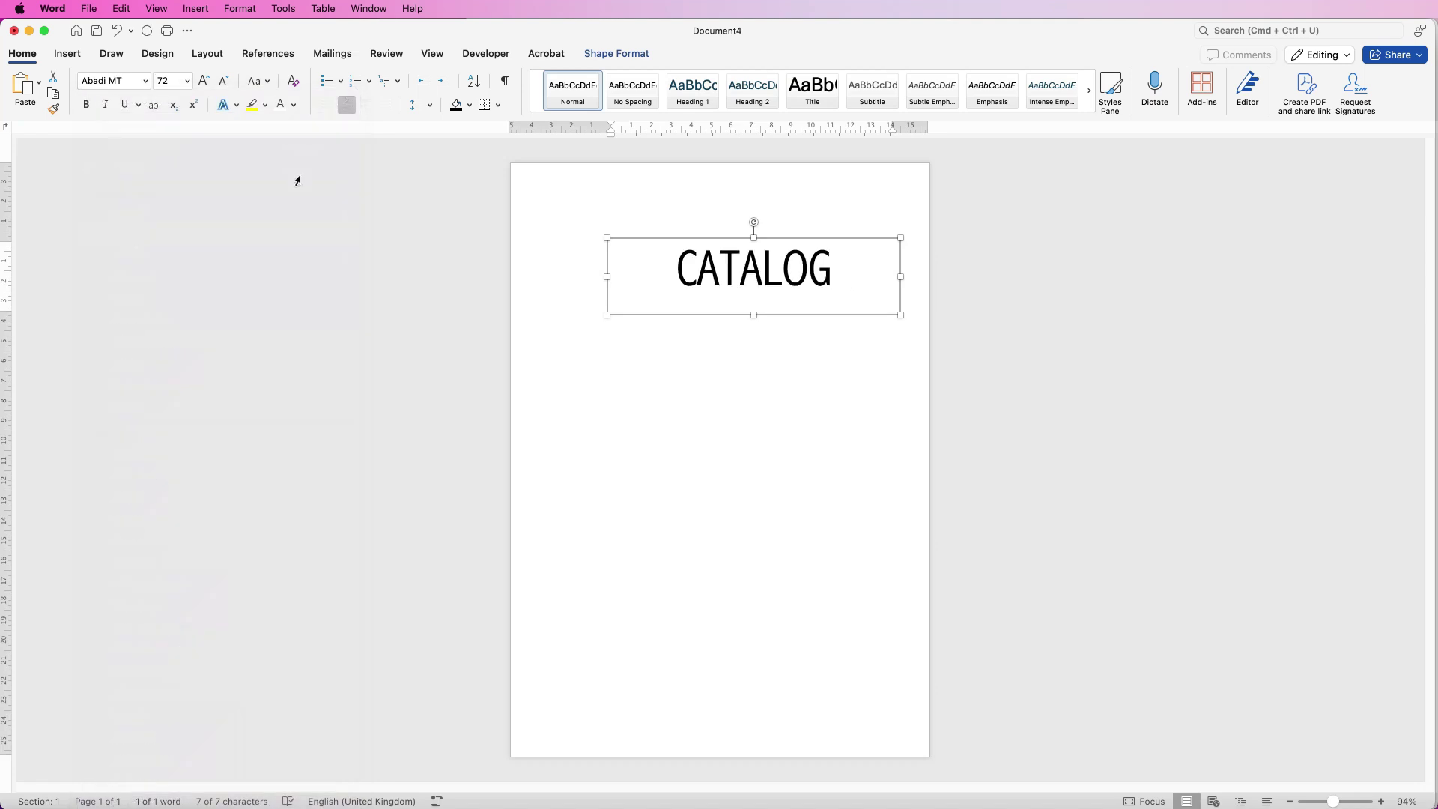
{"action": "left_click", "coordinate": [86, 108]}
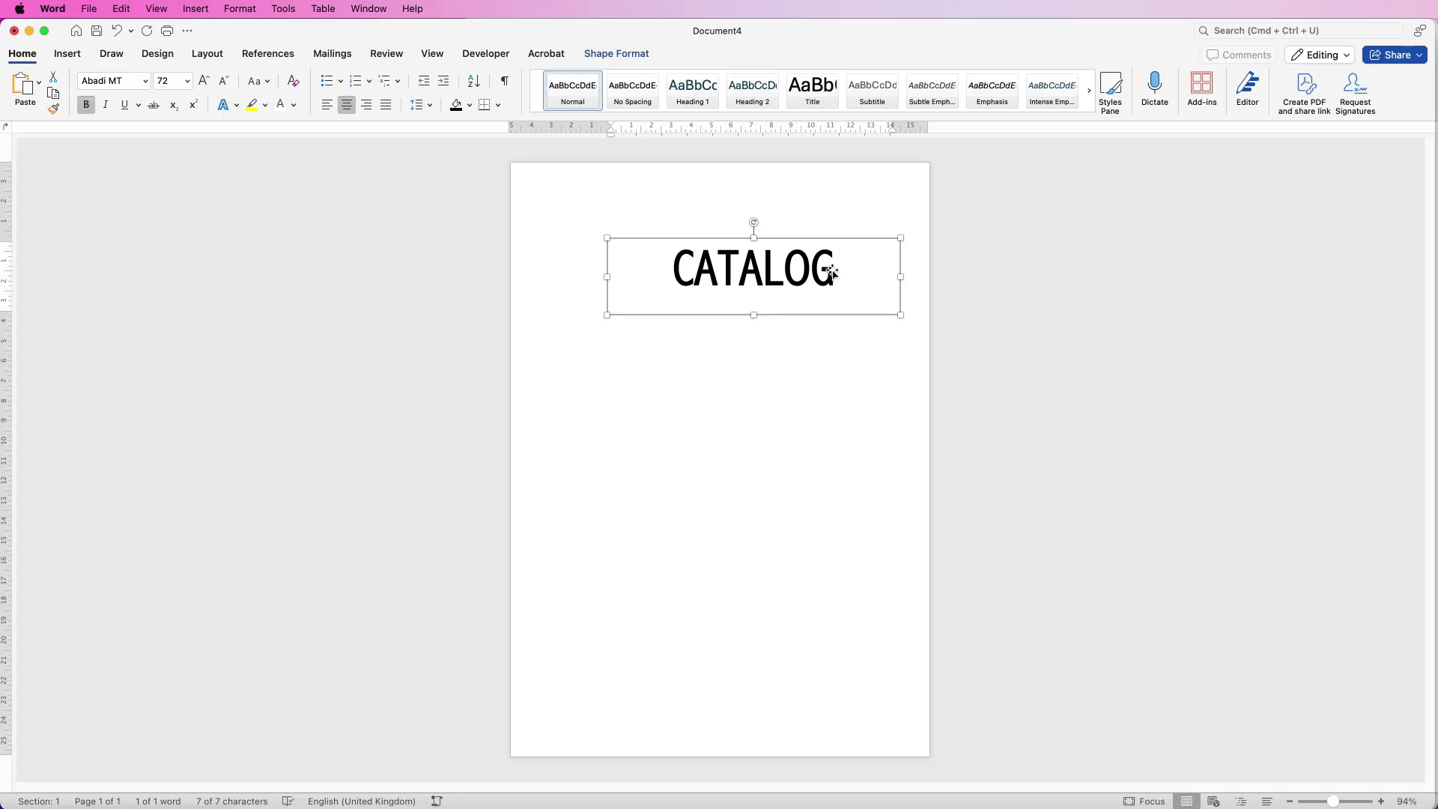
{"action": "left_click", "coordinate": [834, 271]}
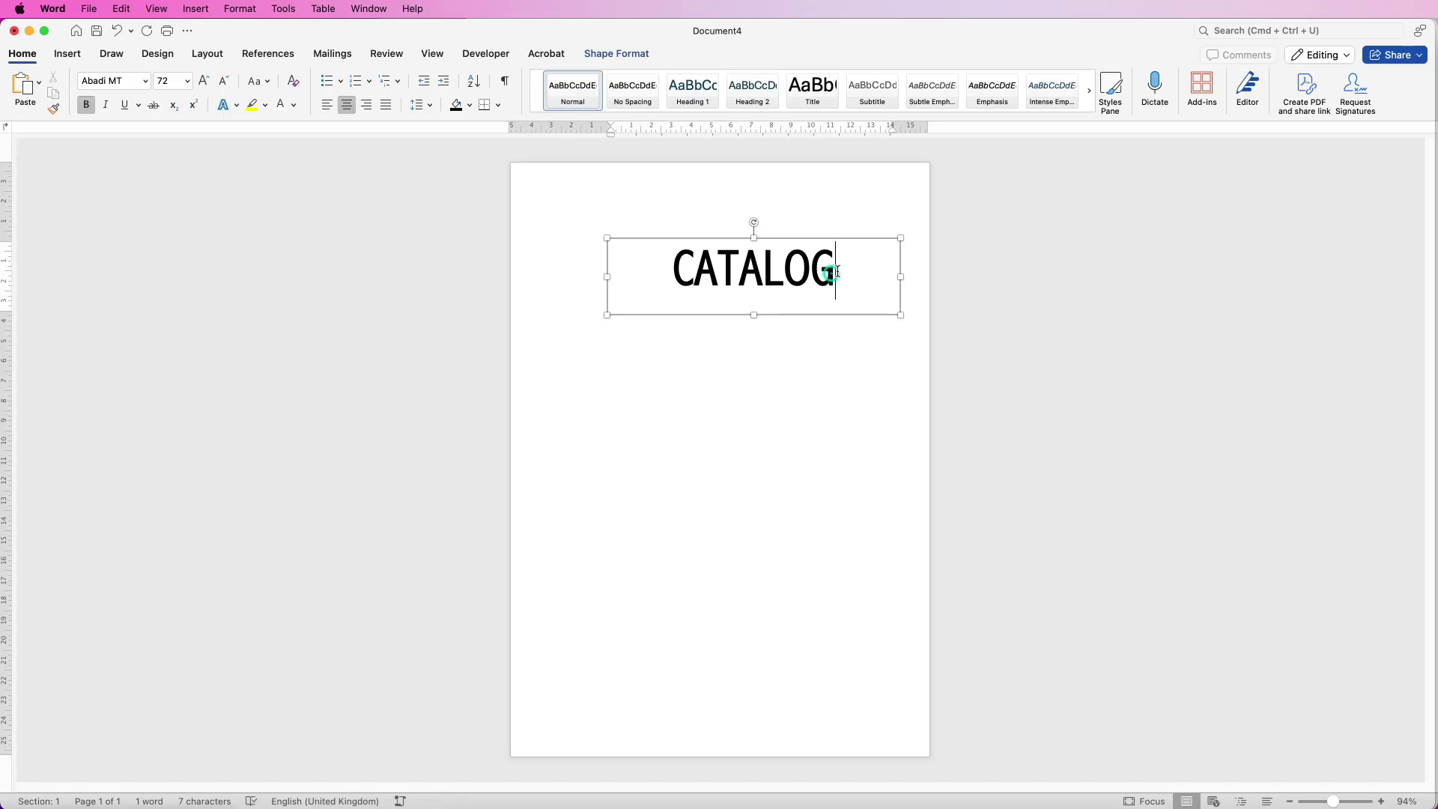
{"action": "left_click_drag", "start_coordinate": [833, 274], "coordinate": [678, 276]}
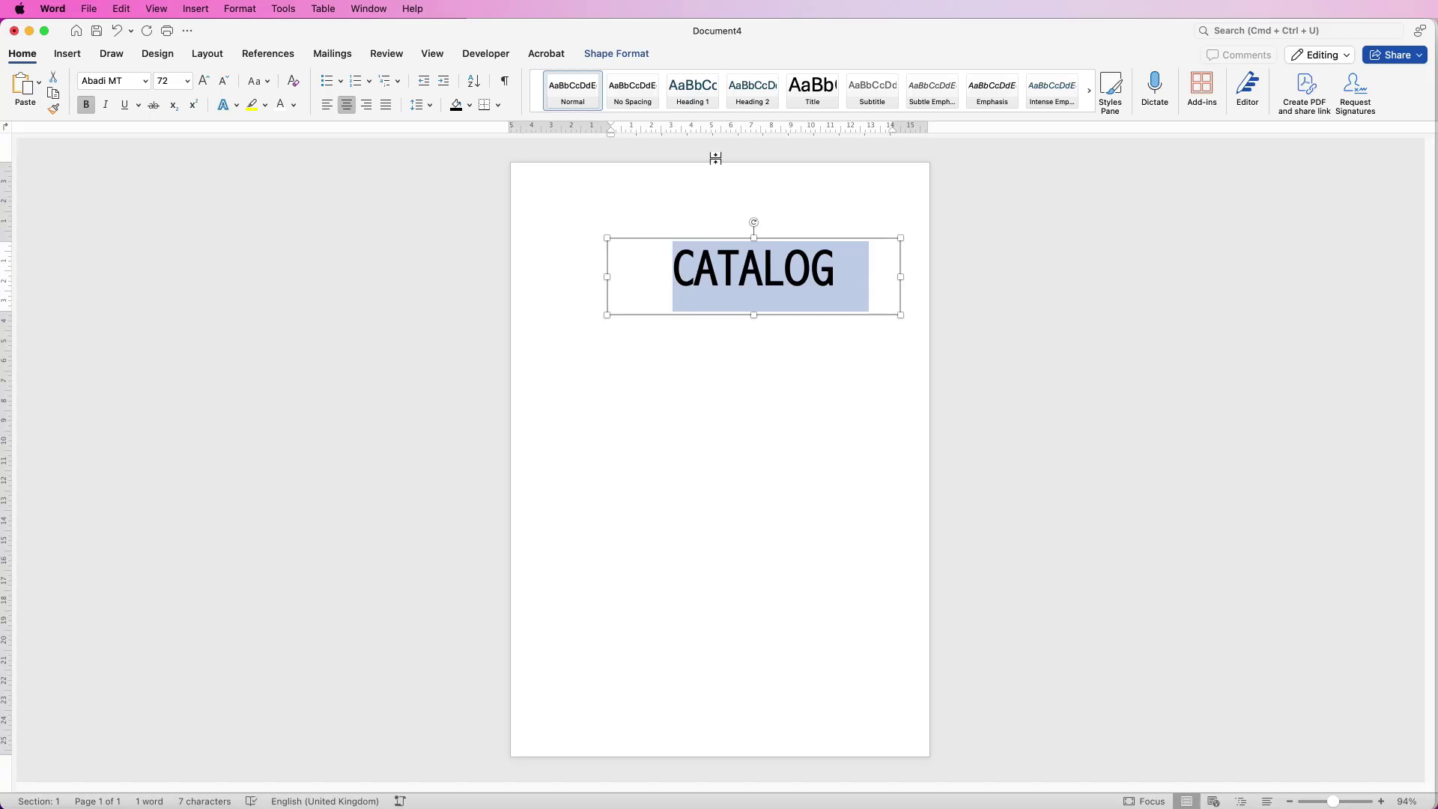
Step: Expand CATALOG's character spacing by 10 pt in the Font dialog's Advanced settings
{"action": "right_click", "coordinate": [748, 284]}
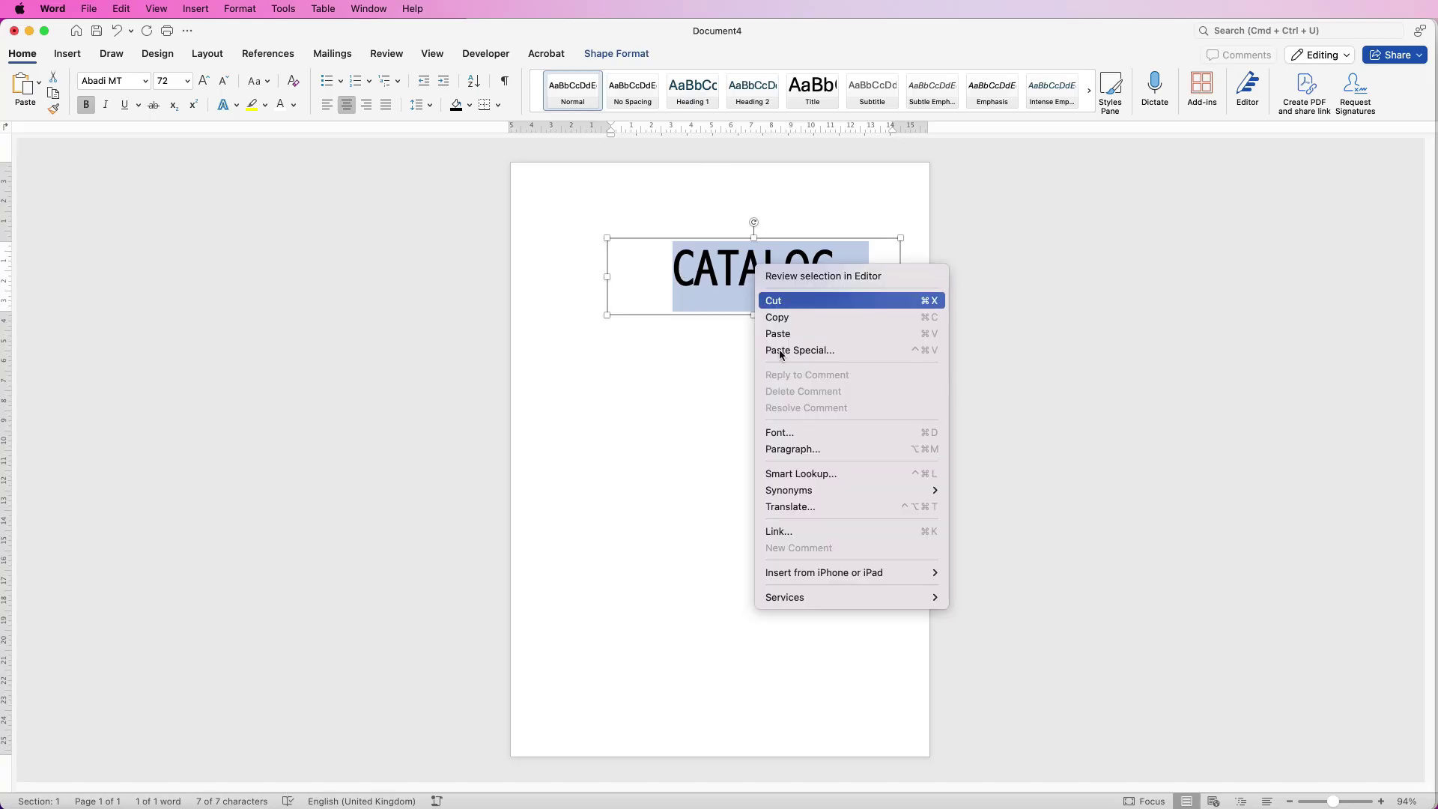
{"action": "left_click", "coordinate": [771, 435]}
{"action": "left_click", "coordinate": [925, 181]}
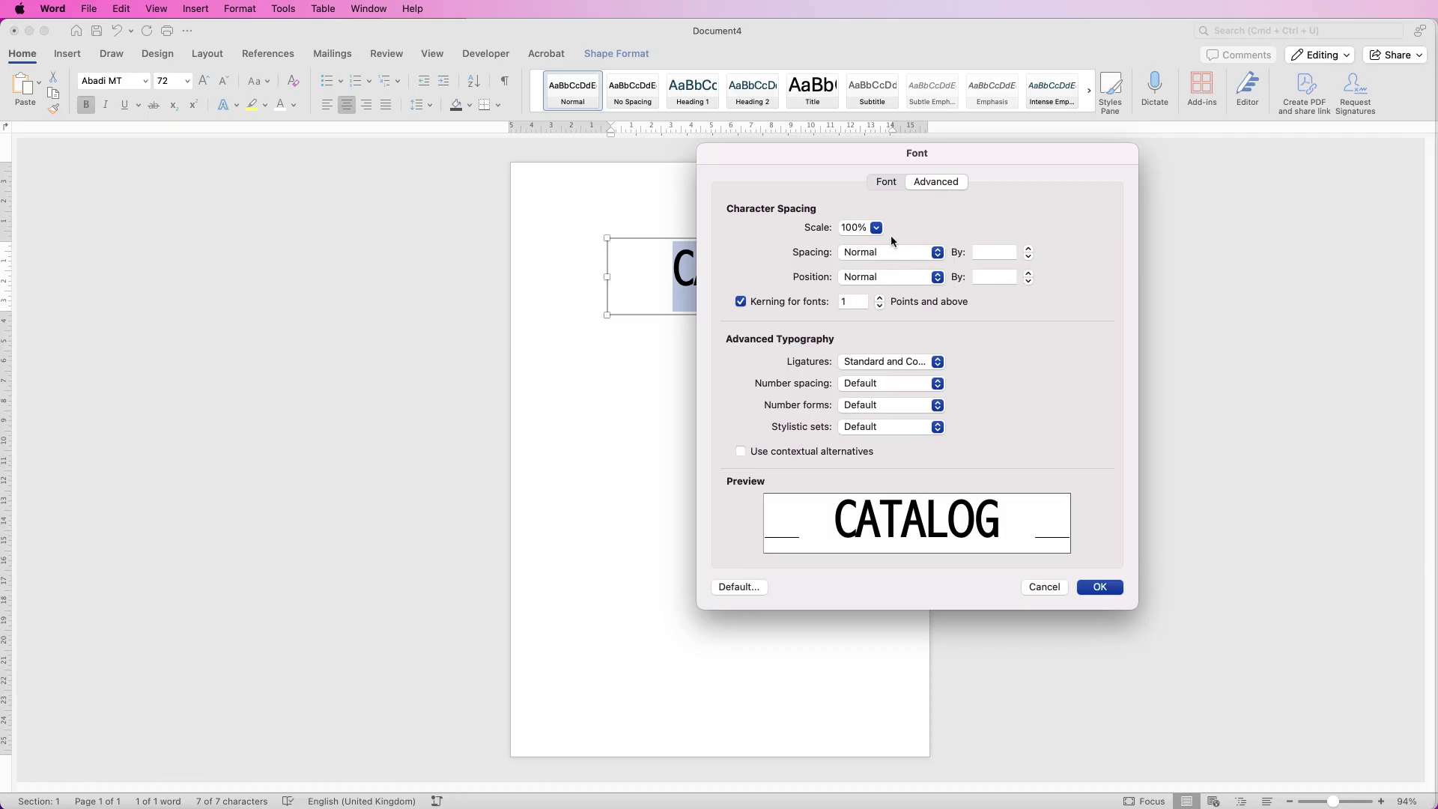
{"action": "left_click", "coordinate": [916, 256]}
{"action": "left_click", "coordinate": [868, 273]}
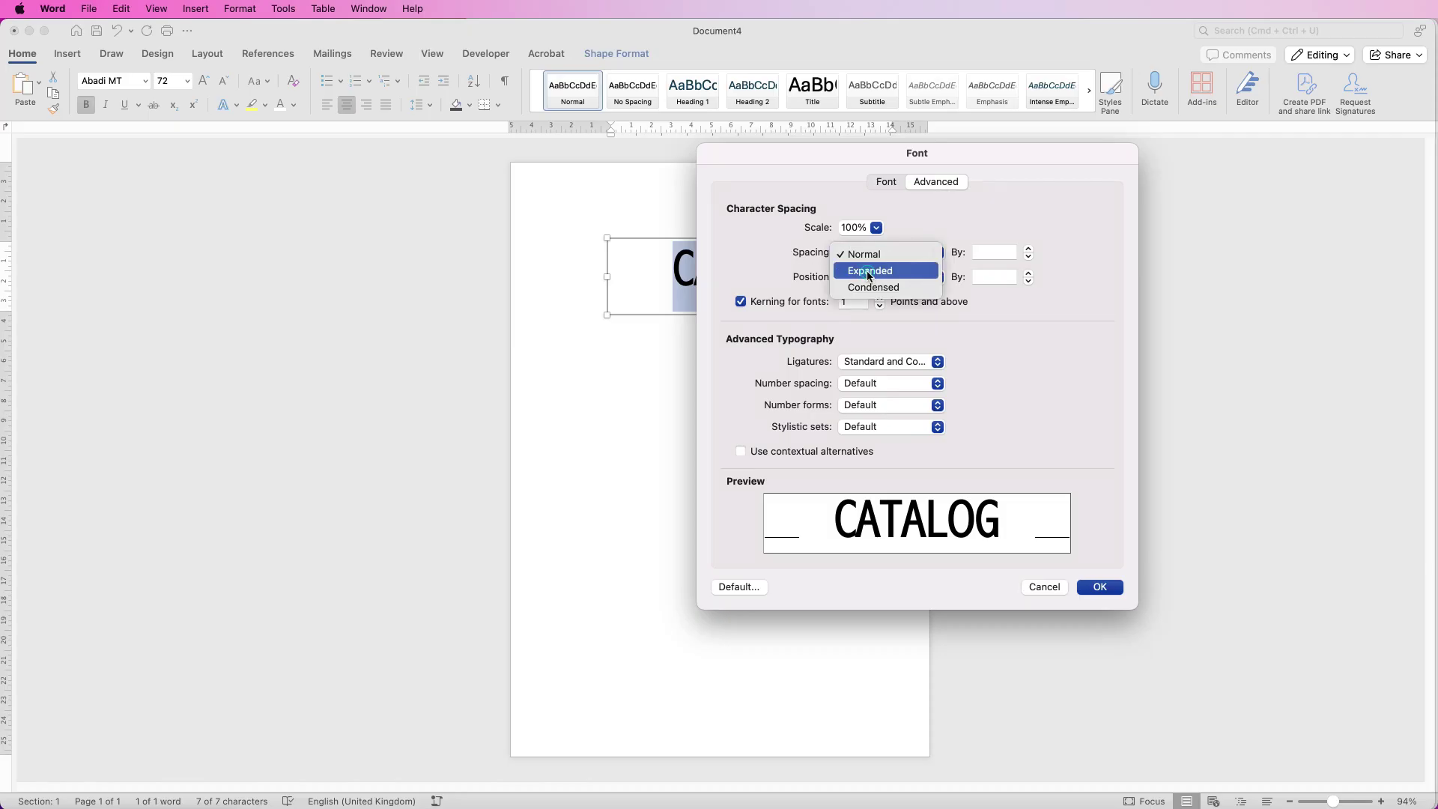
{"action": "left_click", "coordinate": [1004, 252]}
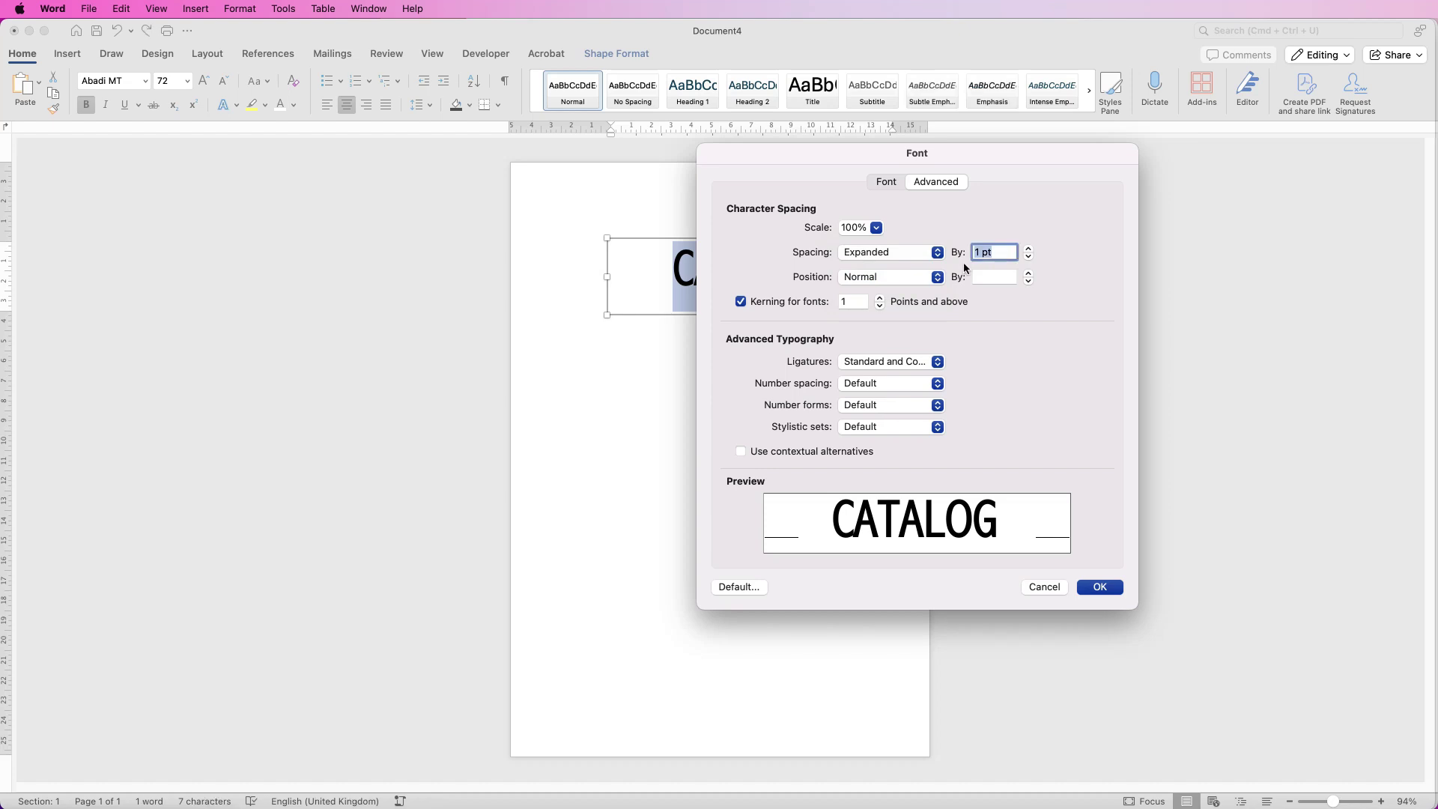
{"action": "type", "text": "10"}
{"action": "key", "text": "Return"}
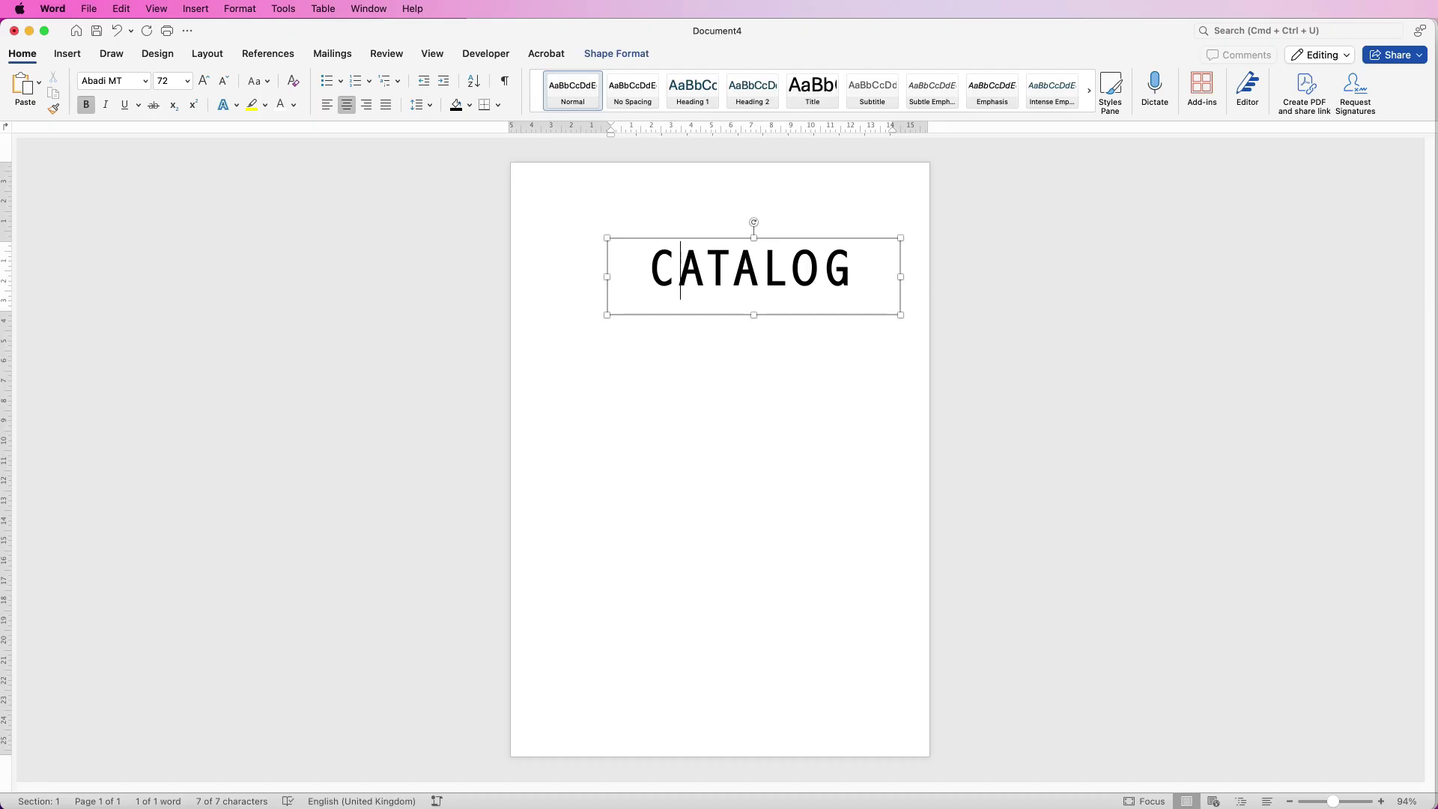
Step: Return to the page and open the Shapes gallery on the Insert tab
{"action": "left_click", "coordinate": [558, 217]}
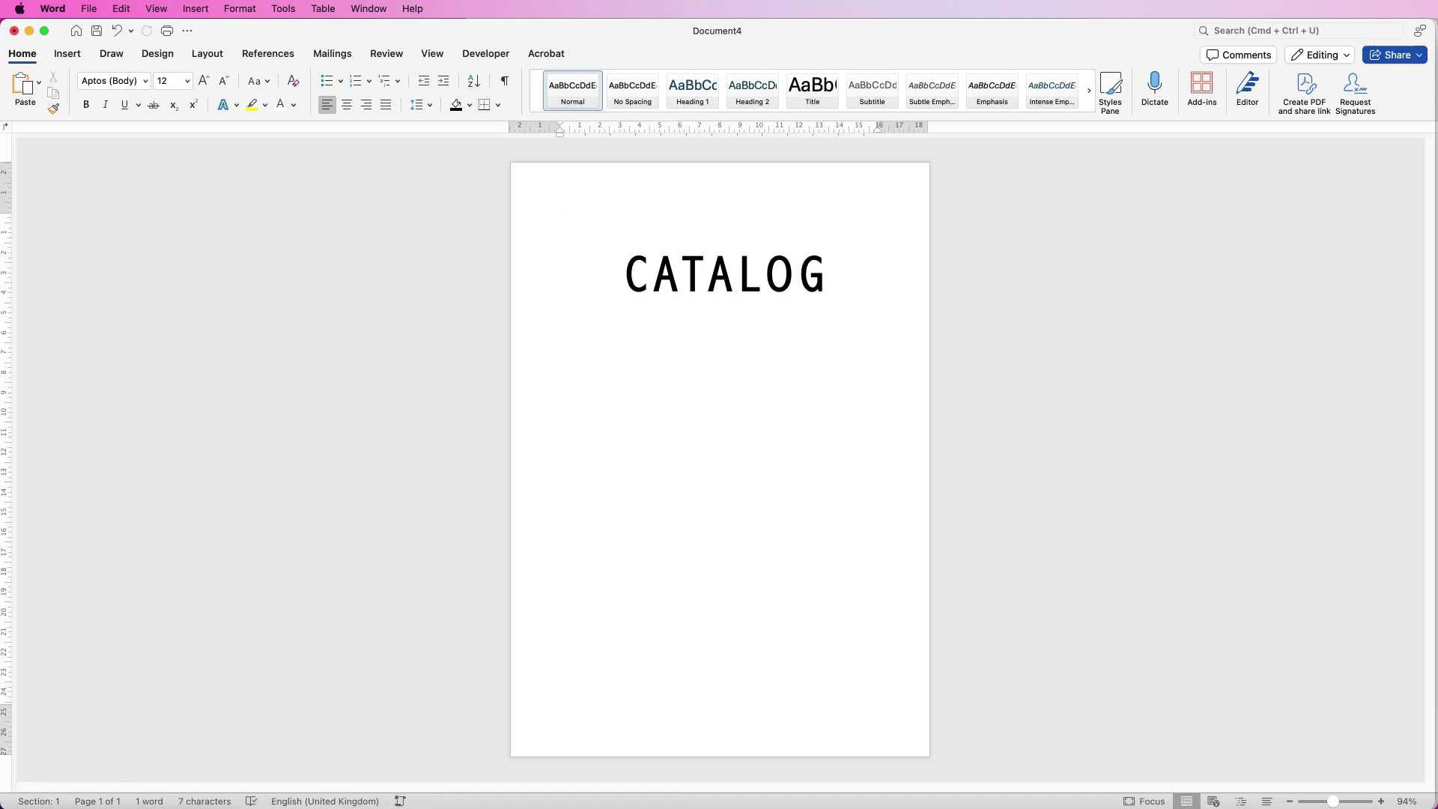
{"action": "left_click", "coordinate": [68, 53]}
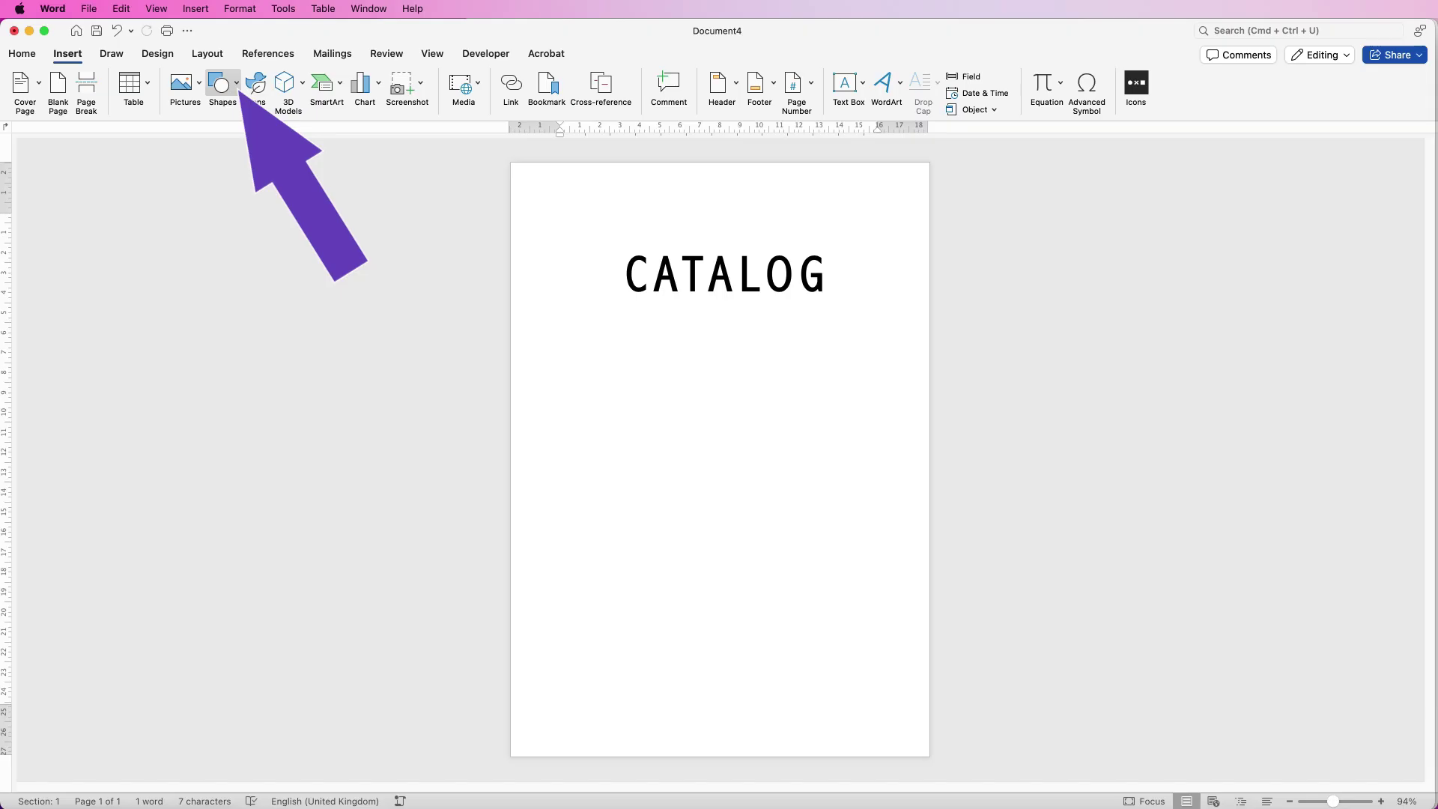
{"action": "left_click", "coordinate": [221, 84]}
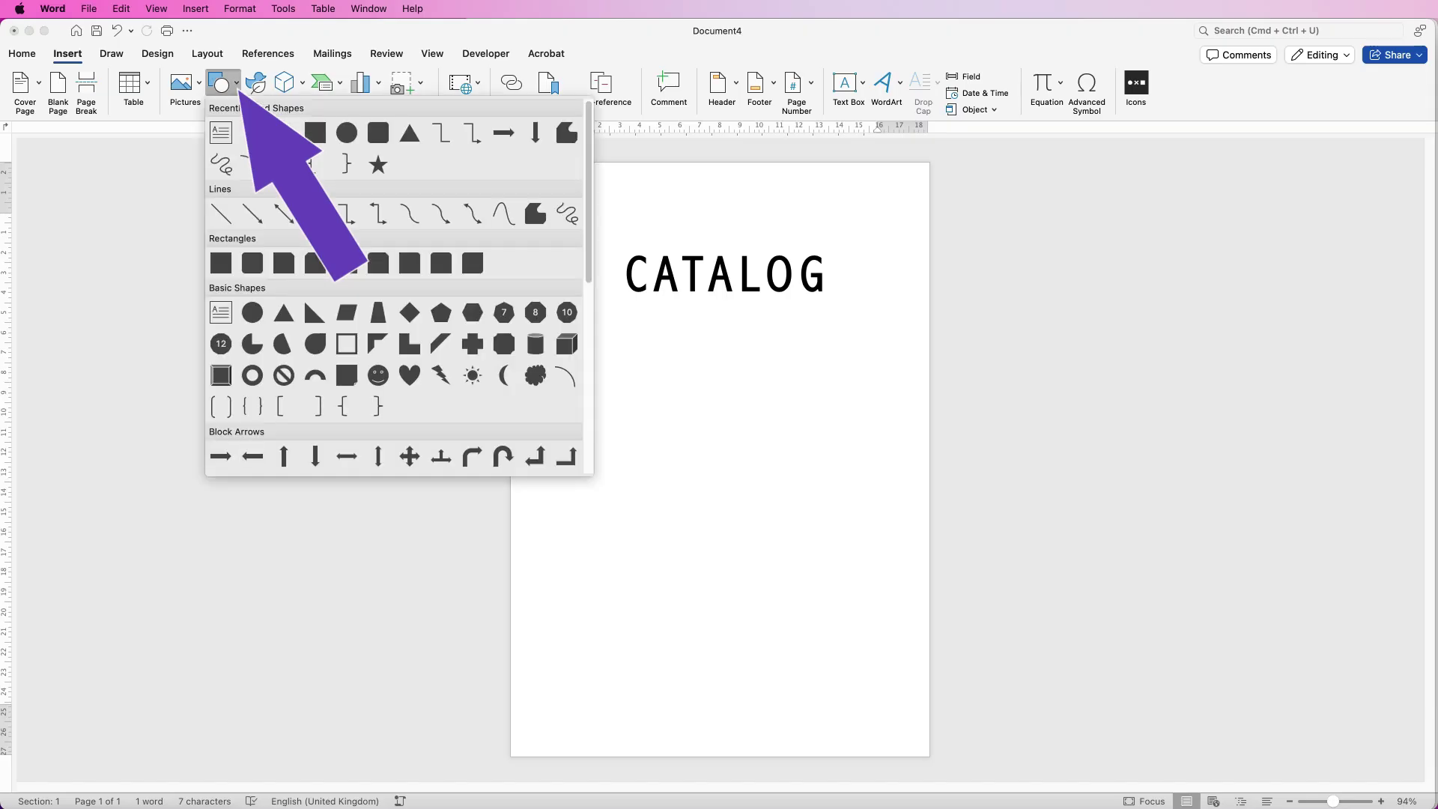
Step: Draw a rectangle over the CATALOG title with a black outline and no fill
{"action": "left_click", "coordinate": [220, 263]}
{"action": "left_click_drag", "start_coordinate": [573, 218], "coordinate": [888, 327]}
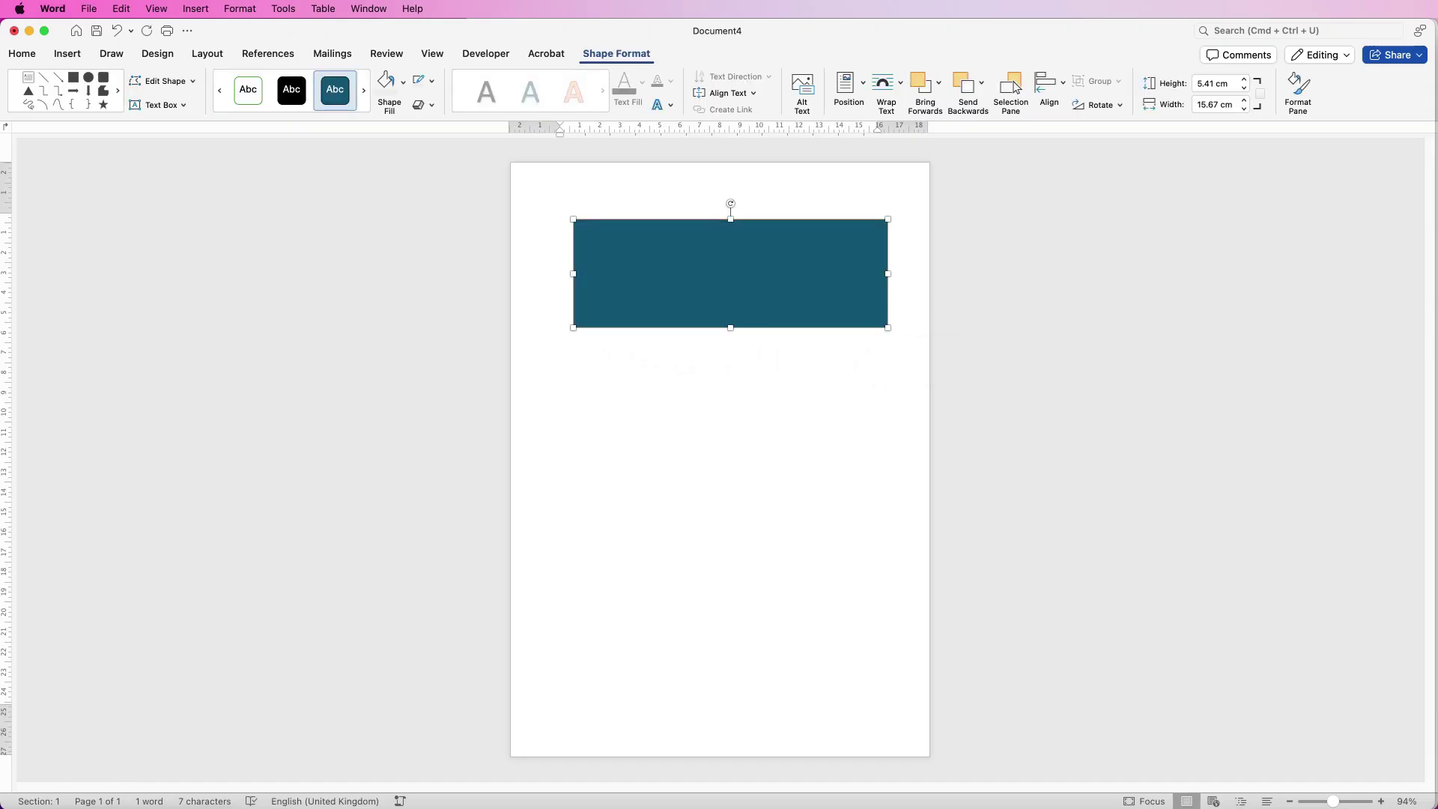
{"action": "left_click", "coordinate": [431, 80]}
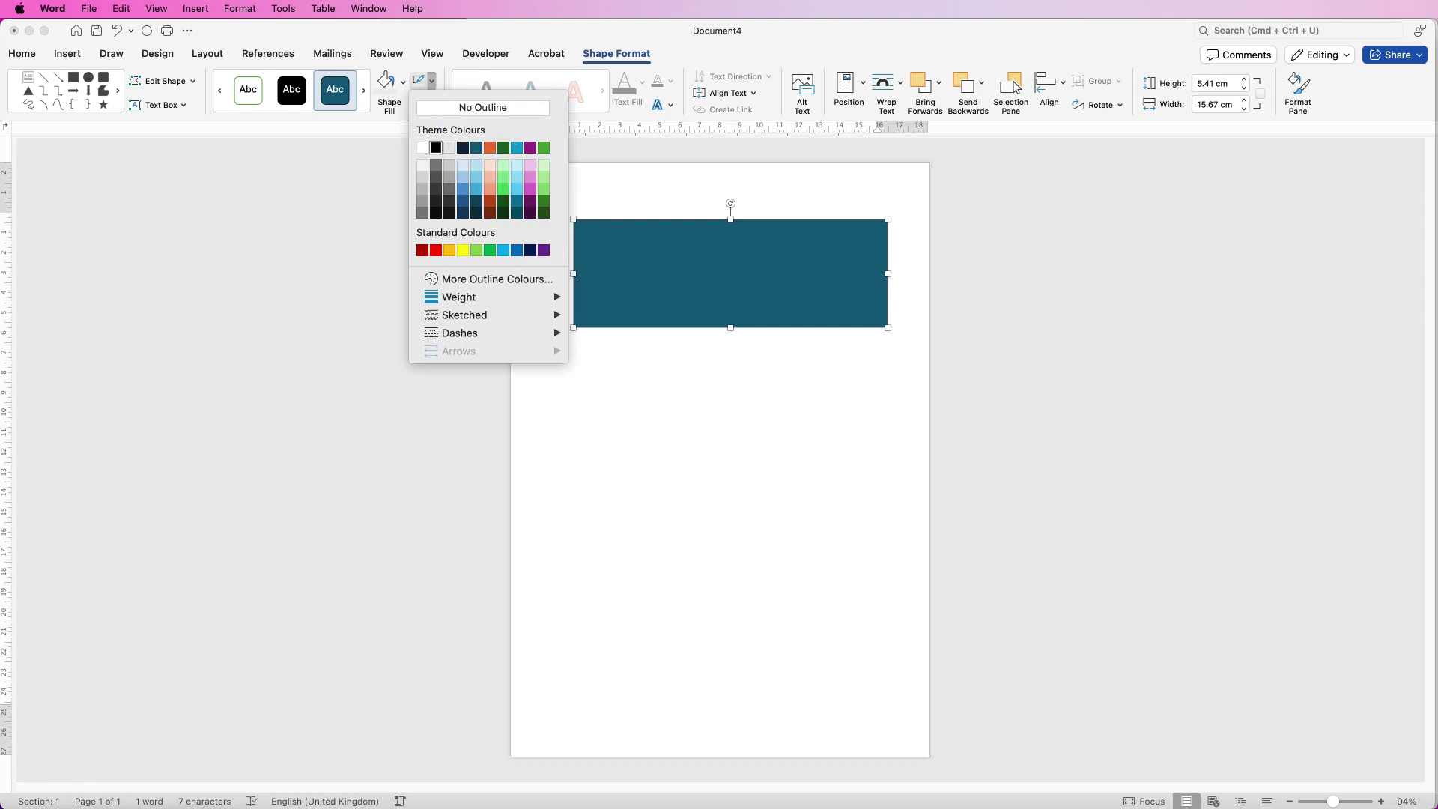
{"action": "left_click", "coordinate": [436, 148]}
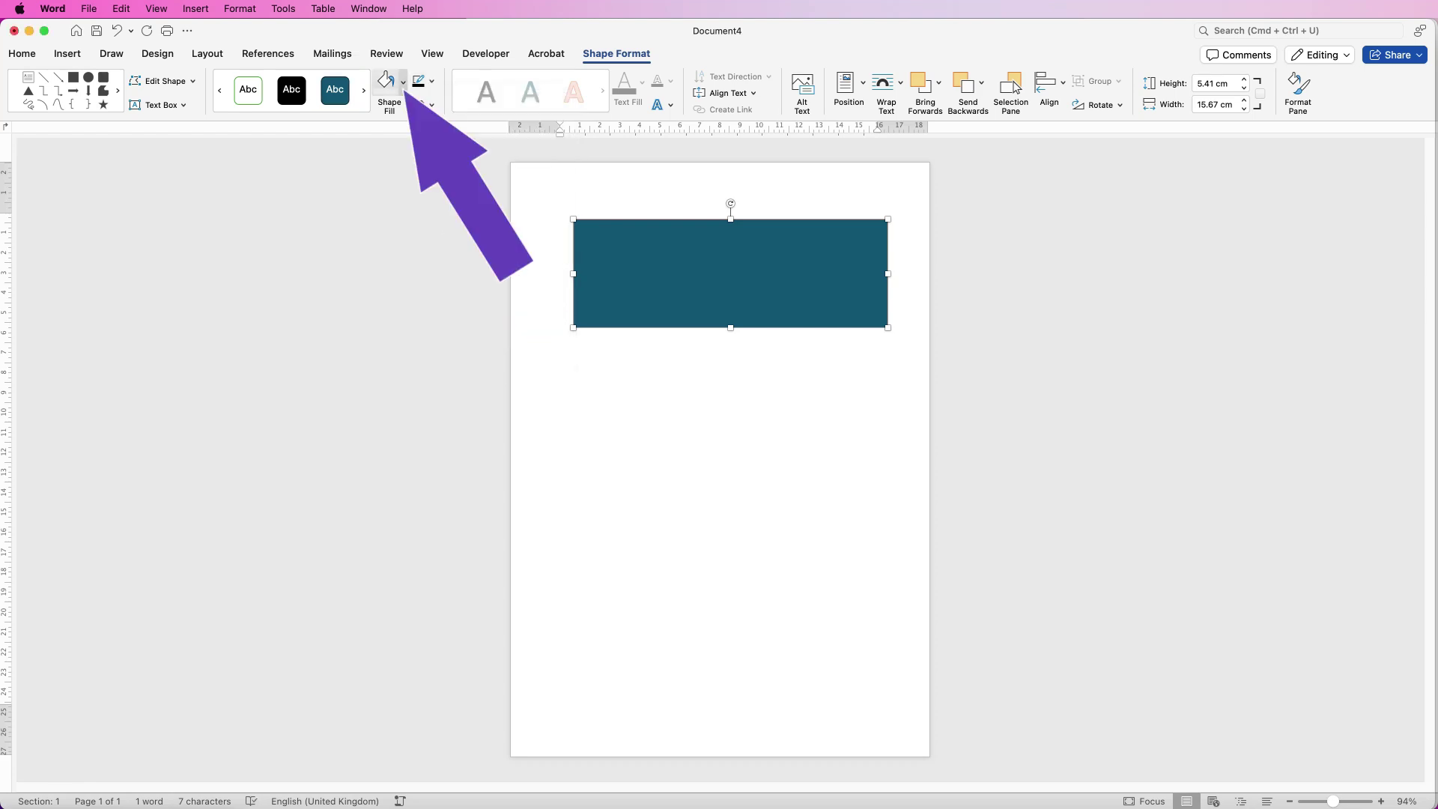
{"action": "left_click", "coordinate": [403, 81]}
{"action": "left_click", "coordinate": [445, 113]}
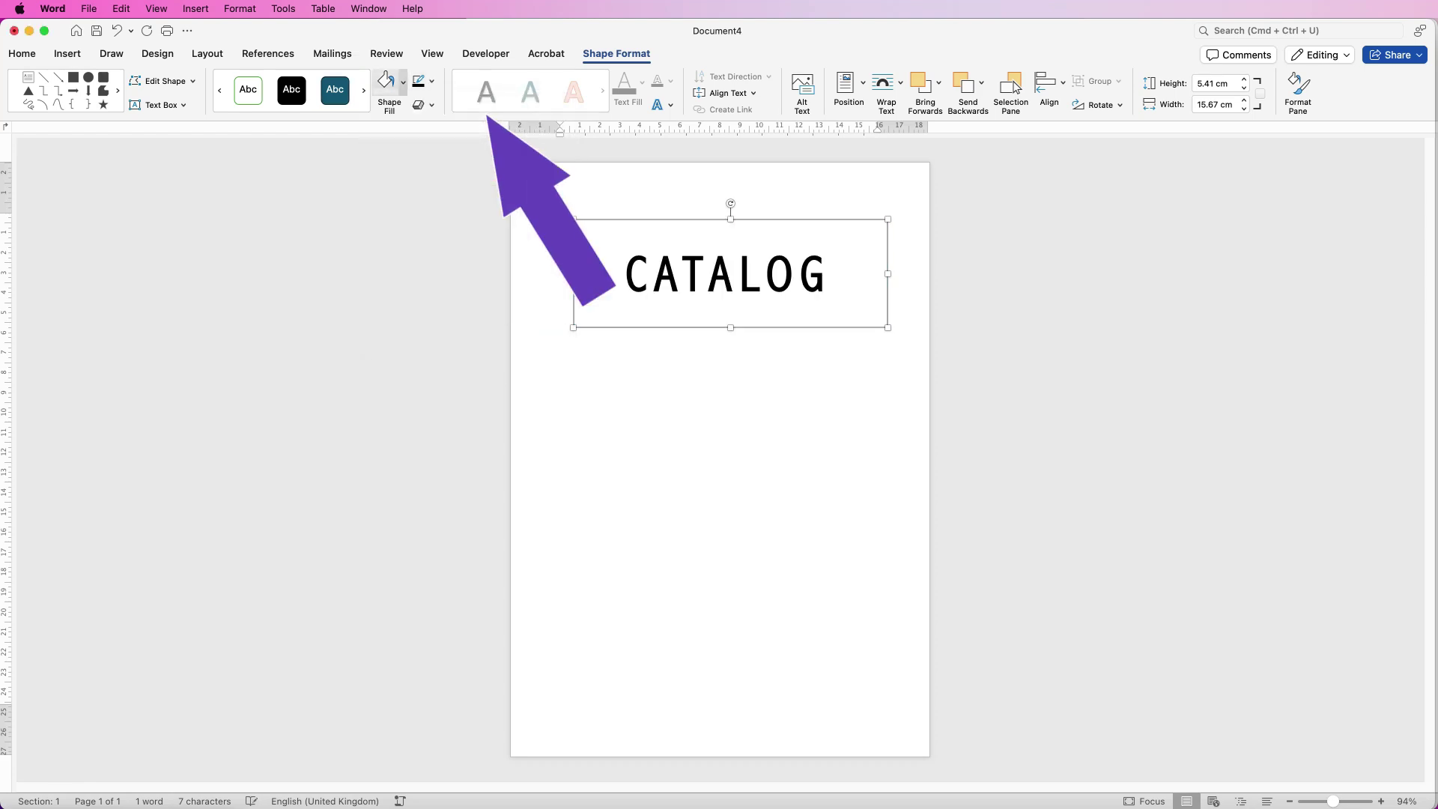
{"action": "key", "text": "Escape"}
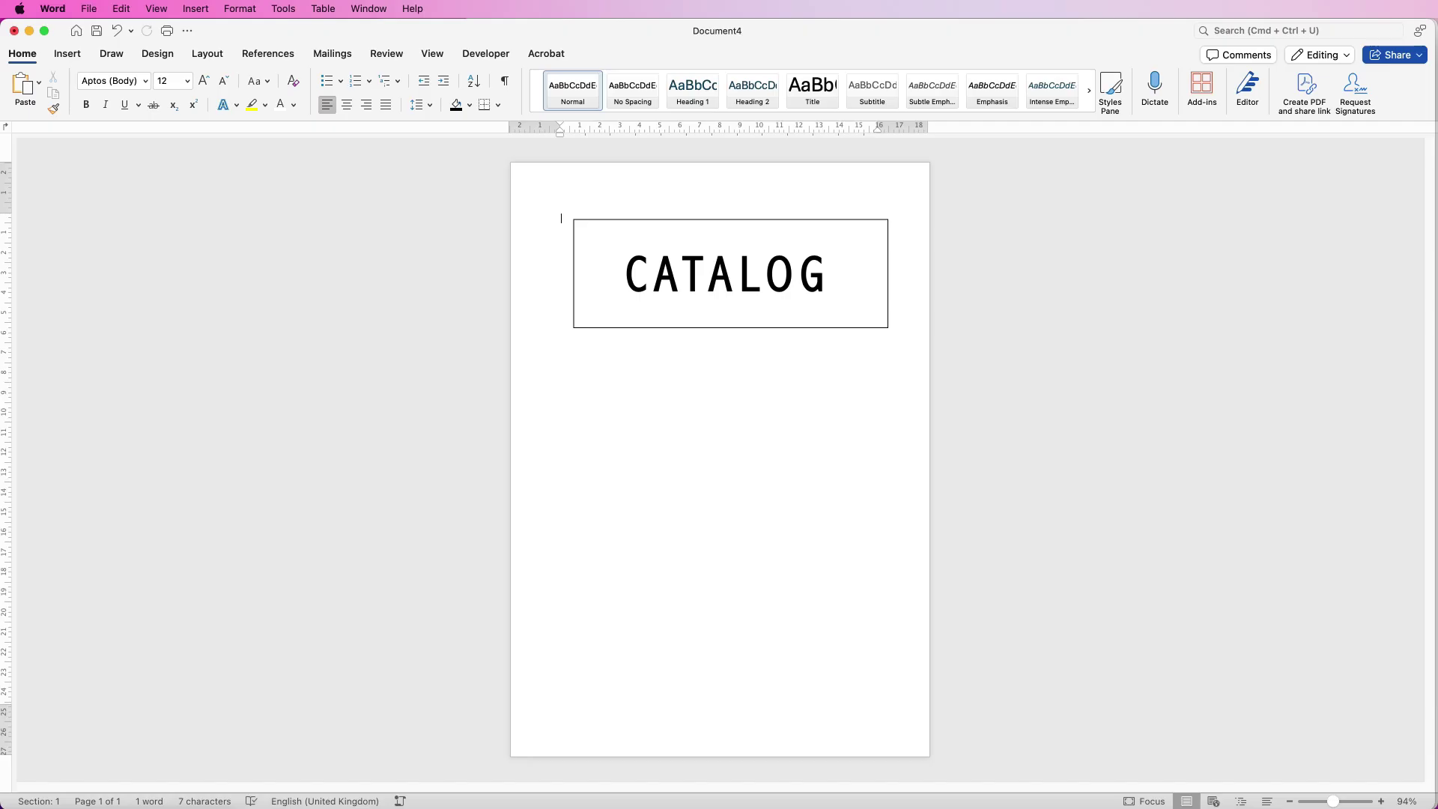
{"action": "left_click", "coordinate": [862, 219]}
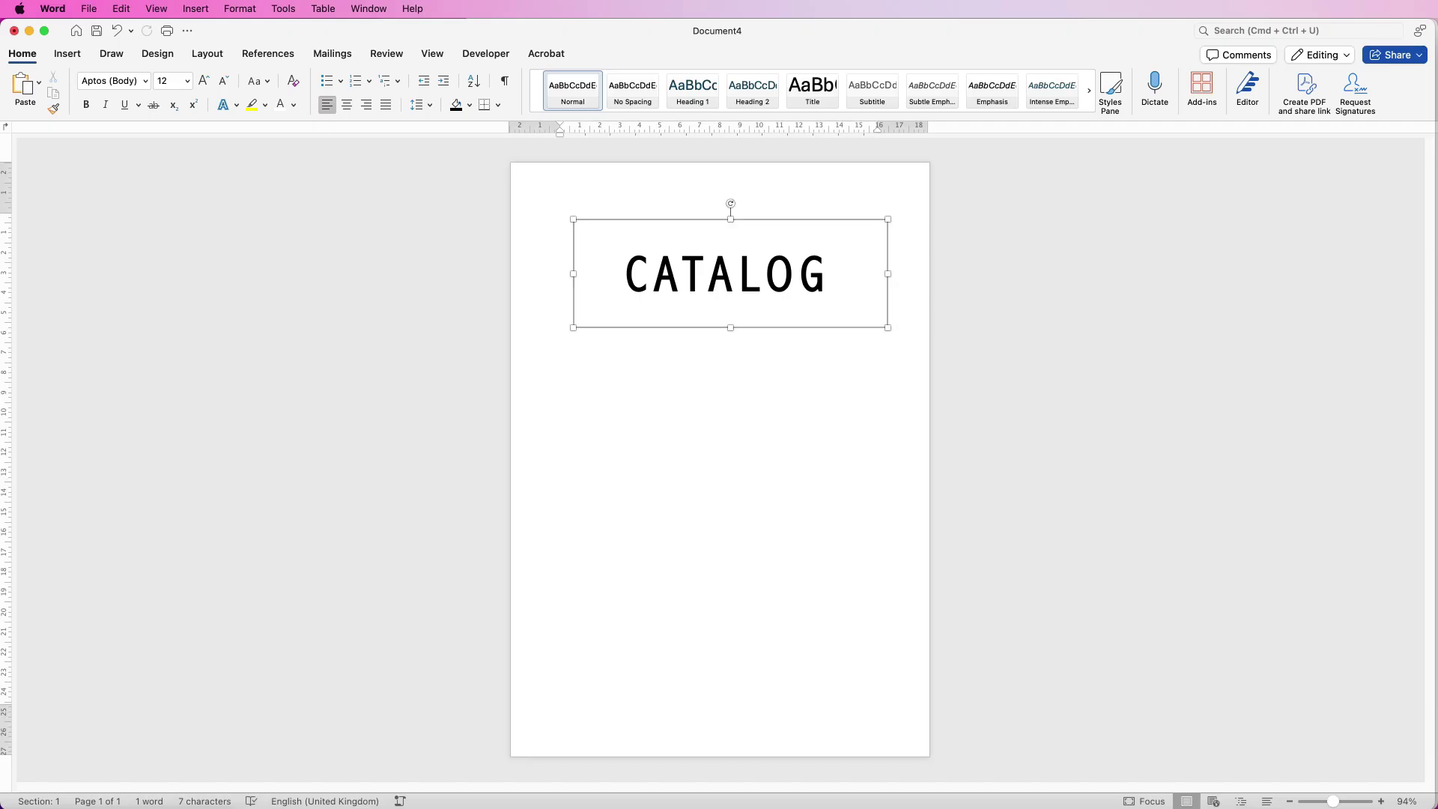
Step: Enlarge the rectangle frame to about 6 × 16.5 cm, then select the CATALOG text box
{"action": "mouse_move", "coordinate": [573, 327]}
{"action": "left_mouse_down"}
{"action": "mouse_move", "coordinate": [581, 474]}
{"action": "mouse_move", "coordinate": [790, 461]}
{"action": "mouse_move", "coordinate": [671, 392]}
{"action": "mouse_move", "coordinate": [574, 360]}
{"action": "mouse_move", "coordinate": [591, 250]}
{"action": "mouse_move", "coordinate": [569, 382]}
{"action": "mouse_move", "coordinate": [568, 333]}
{"action": "mouse_move", "coordinate": [556, 340]}
{"action": "left_mouse_up"}
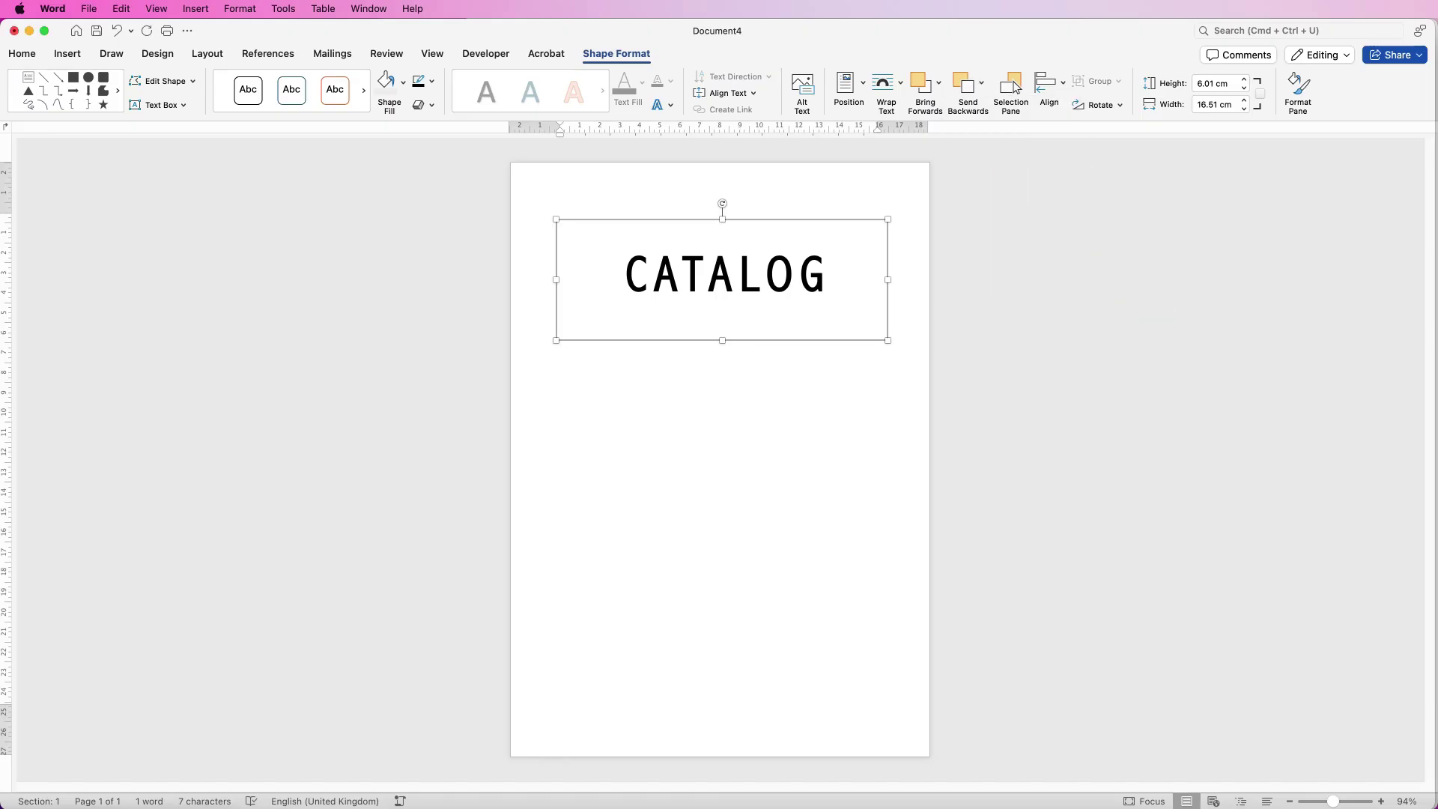
{"action": "key", "text": "Tab"}
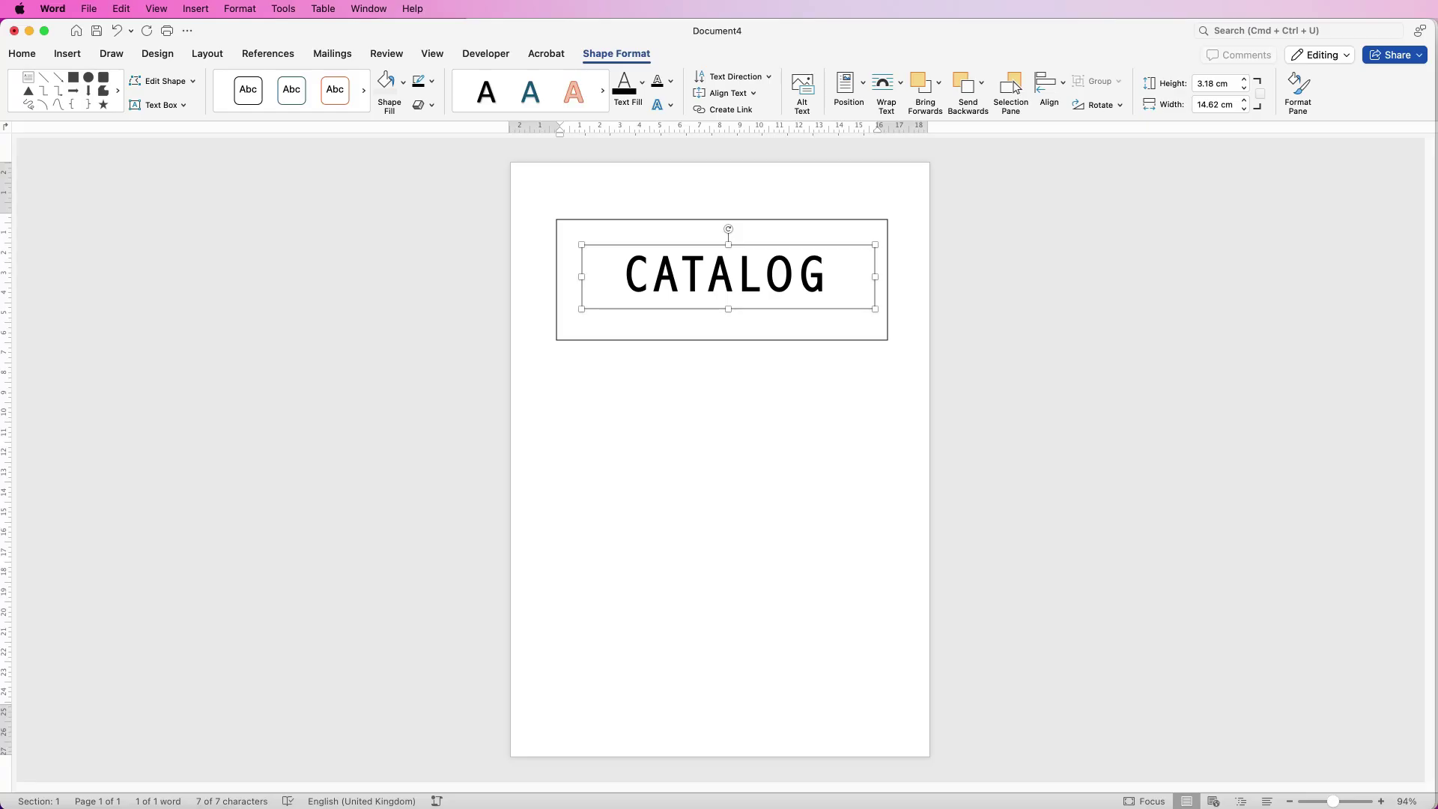
Step: Align the CATALOG text box to the centre and middle of the rectangle frame
{"action": "left_click", "coordinate": [811, 340], "text": "shift"}
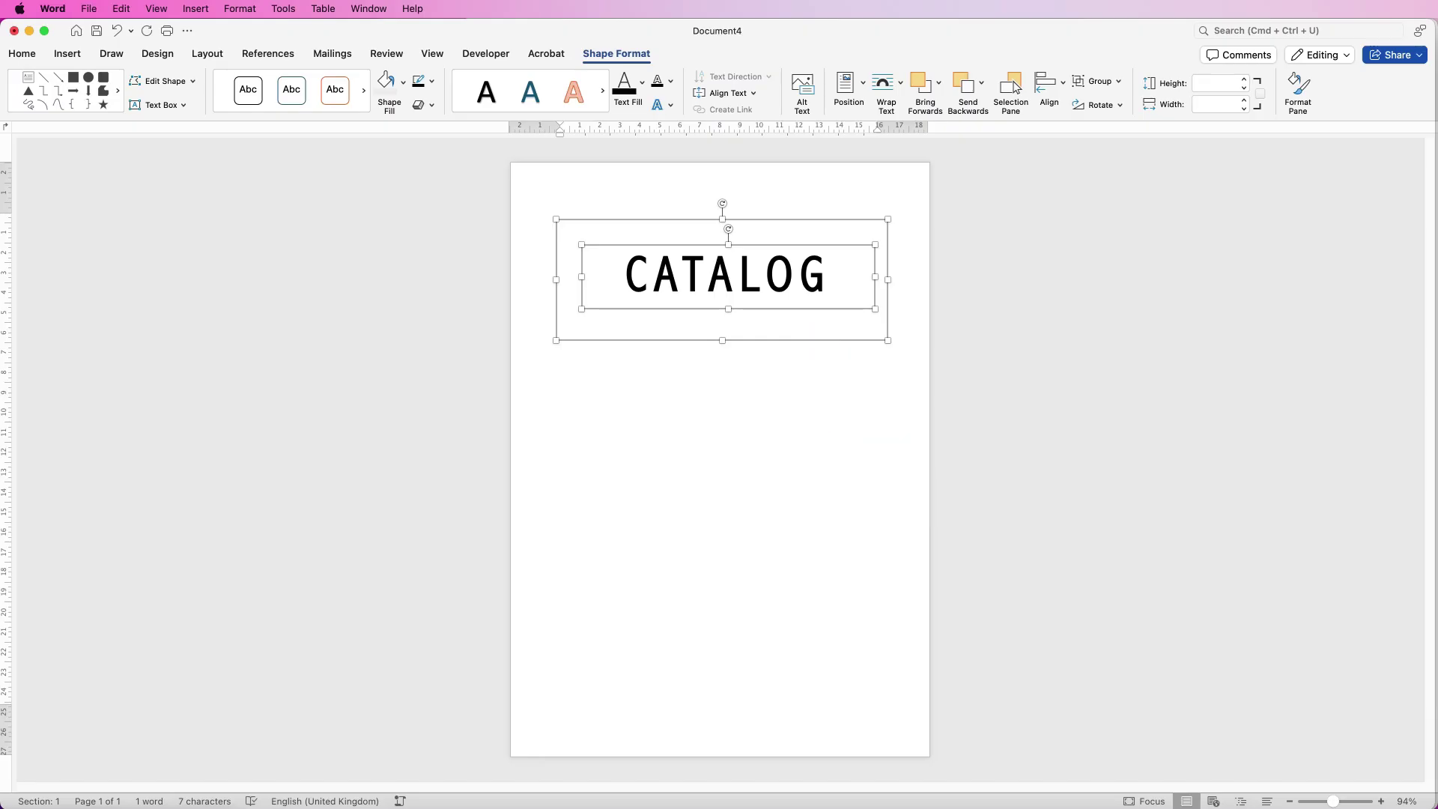
{"action": "left_click", "coordinate": [1049, 84]}
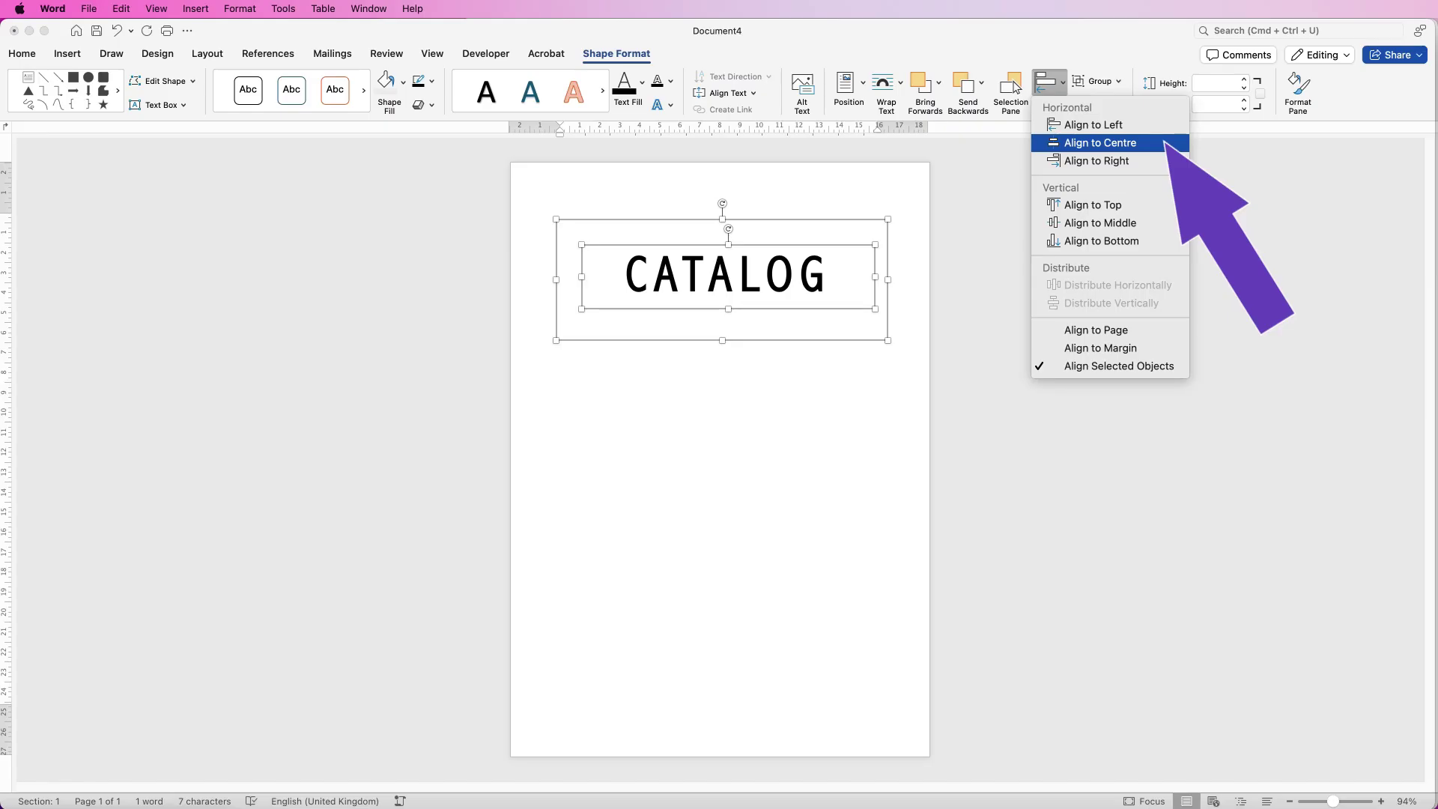
{"action": "left_click", "coordinate": [1108, 142]}
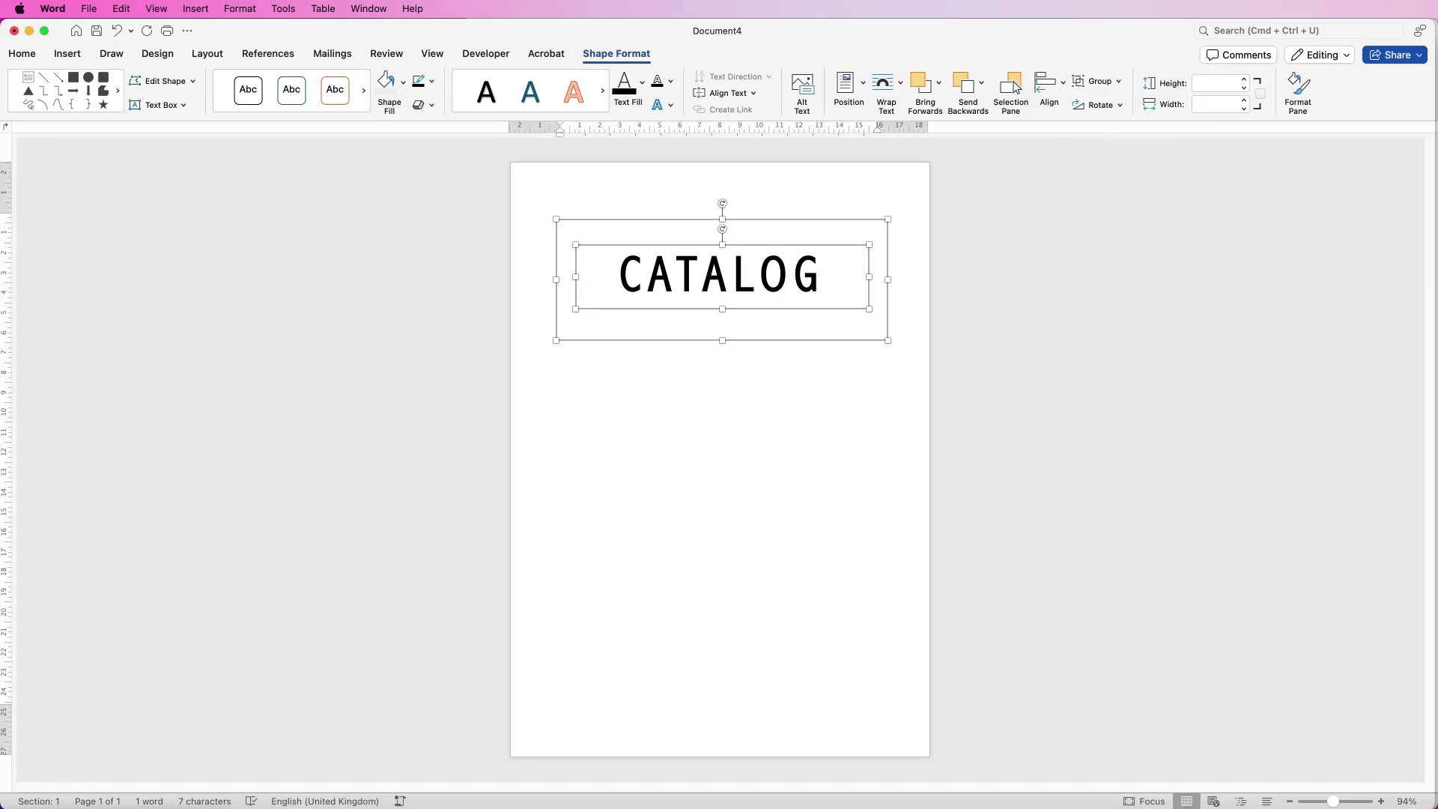
{"action": "left_click", "coordinate": [1048, 84]}
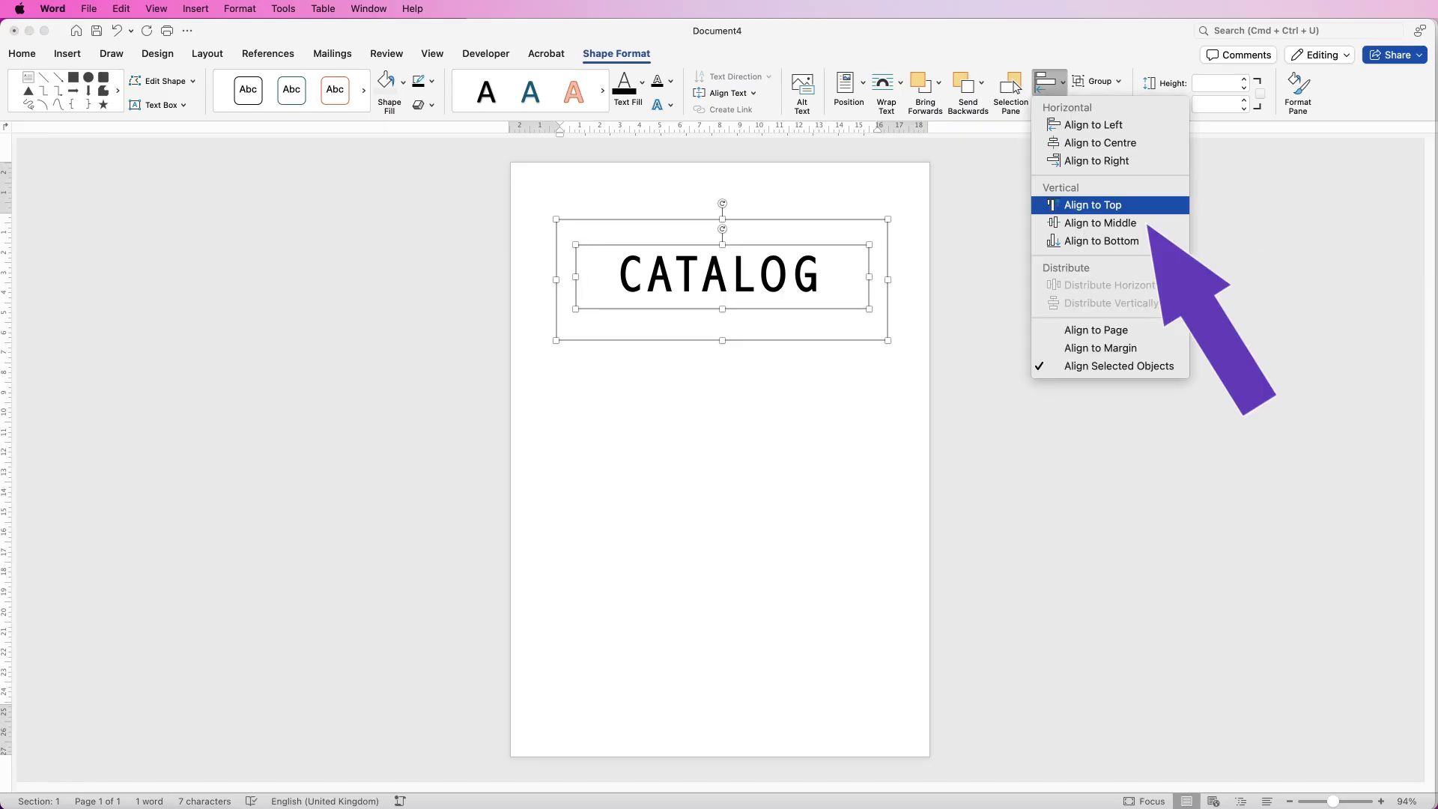
{"action": "left_click", "coordinate": [1100, 223]}
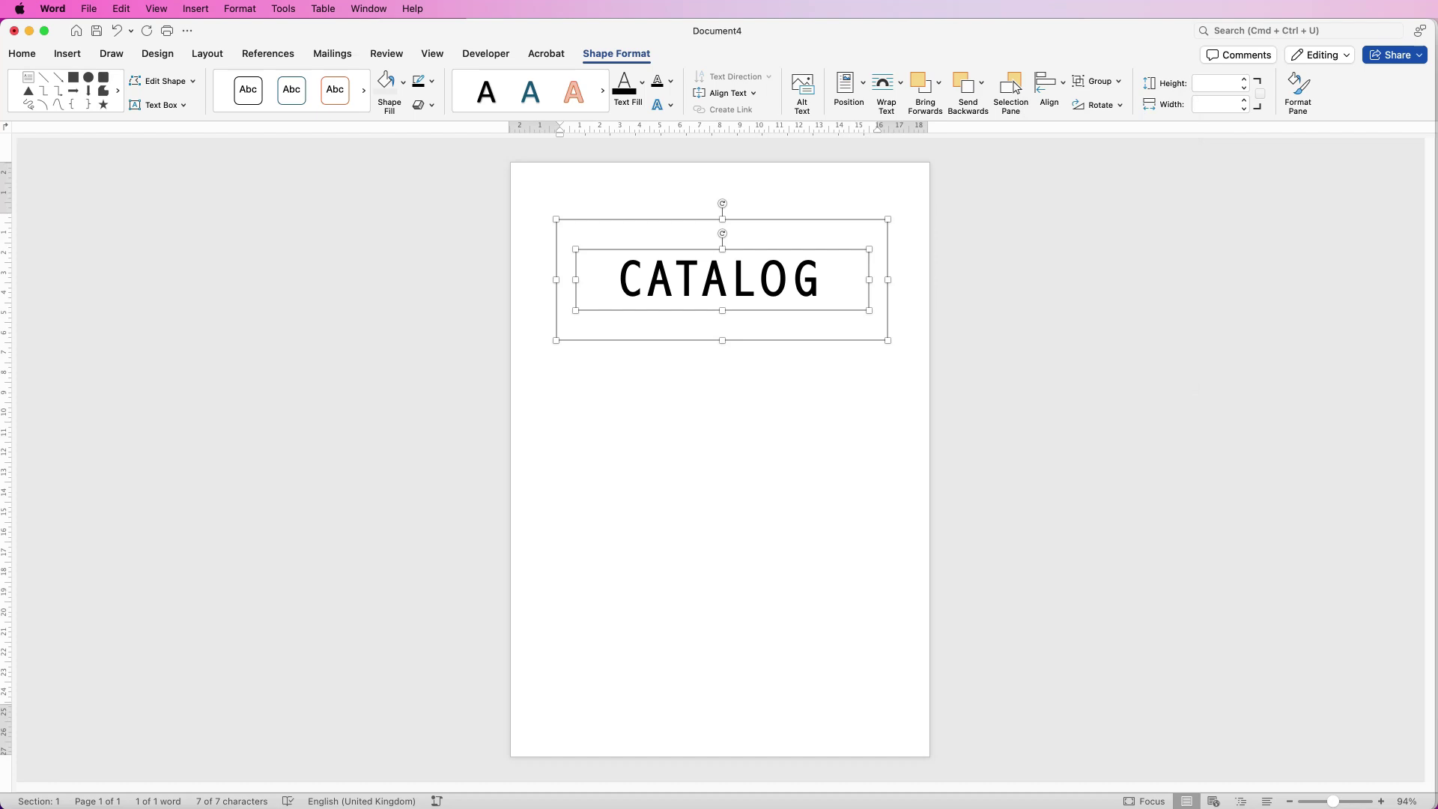
{"action": "key", "text": "Escape"}
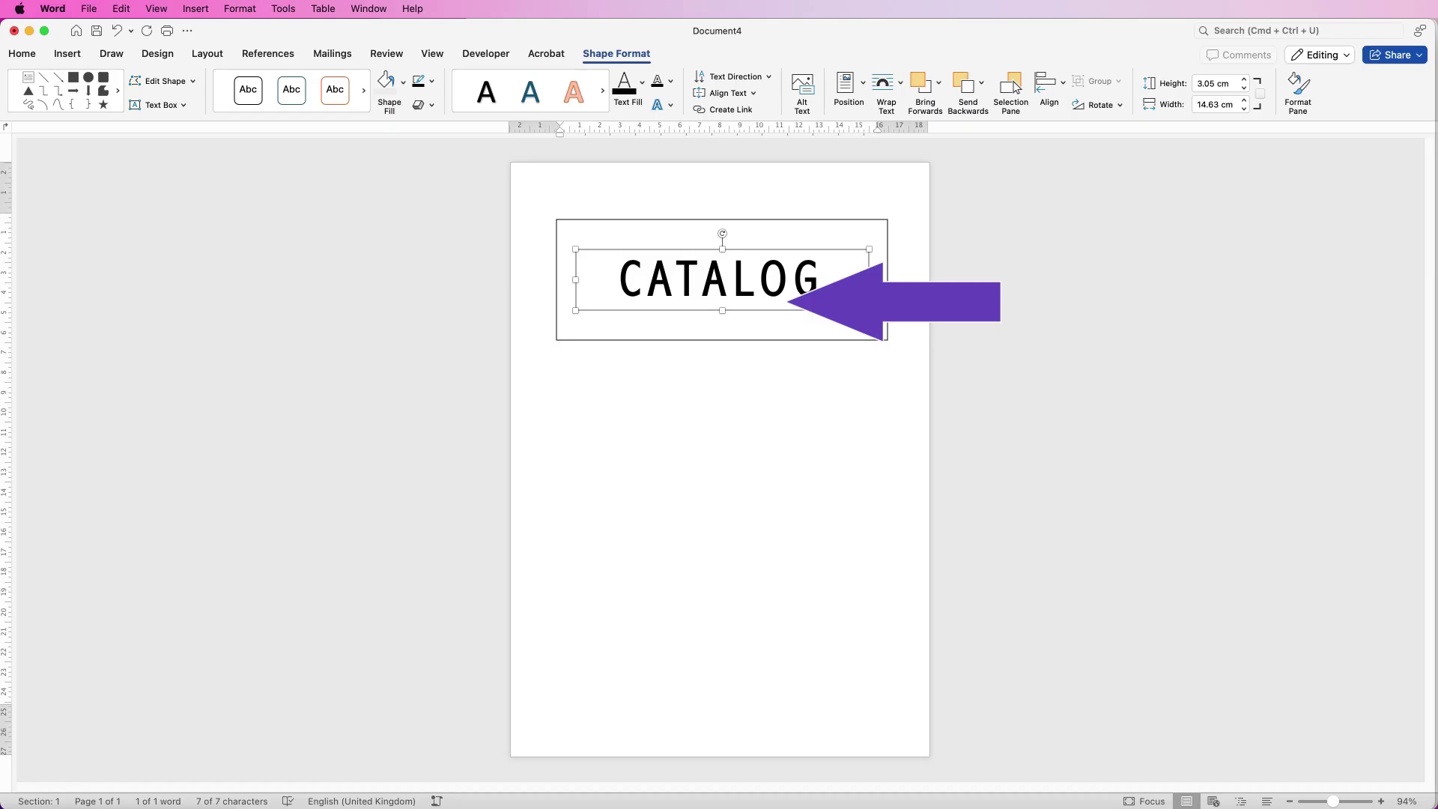
Step: Trim the CATALOG text box's height slightly to 2.92 cm
{"action": "left_click_drag", "start_coordinate": [721, 310], "coordinate": [722, 312]}
{"action": "left_click", "coordinate": [561, 218]}
{"action": "left_click", "coordinate": [599, 254]}
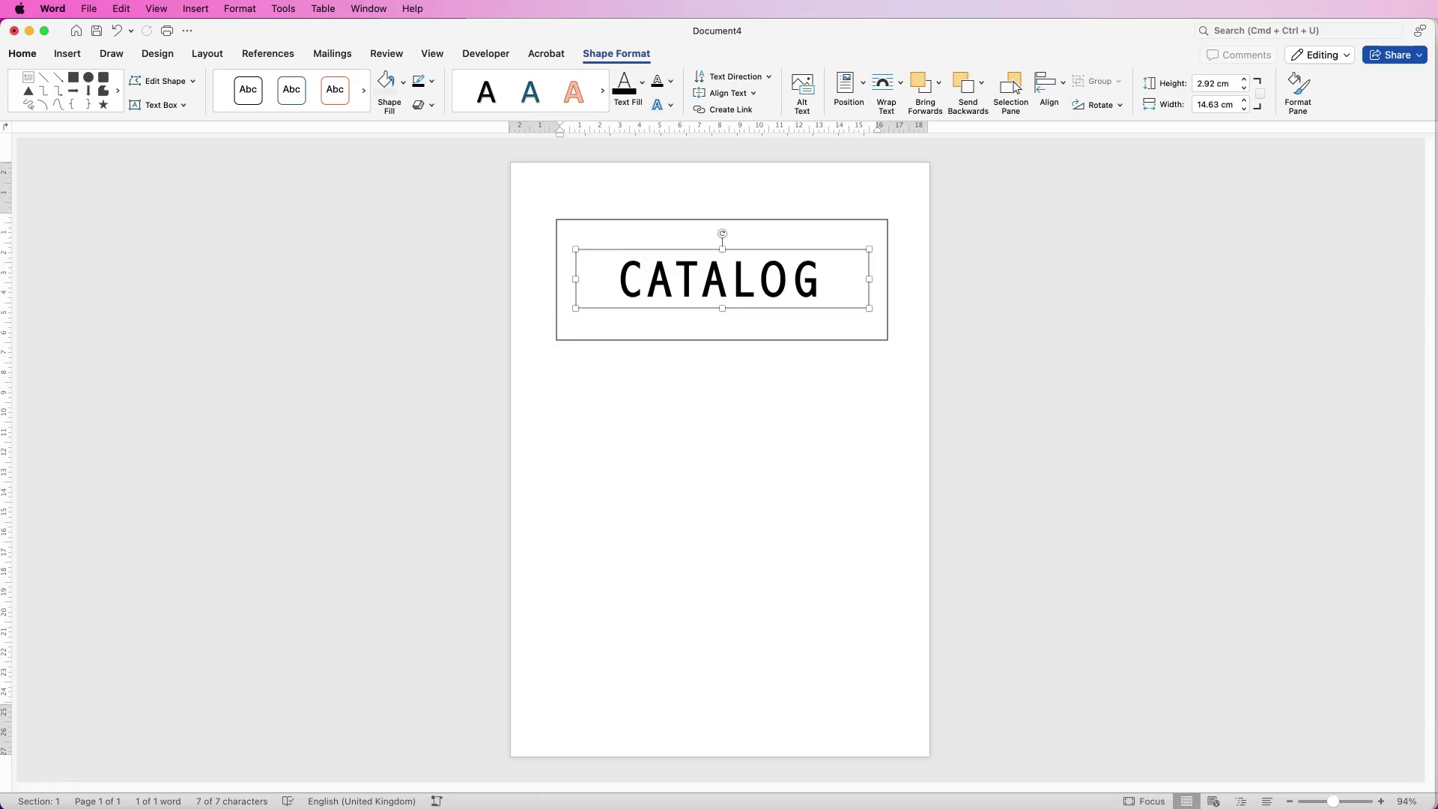
{"action": "left_click", "coordinate": [23, 53]}
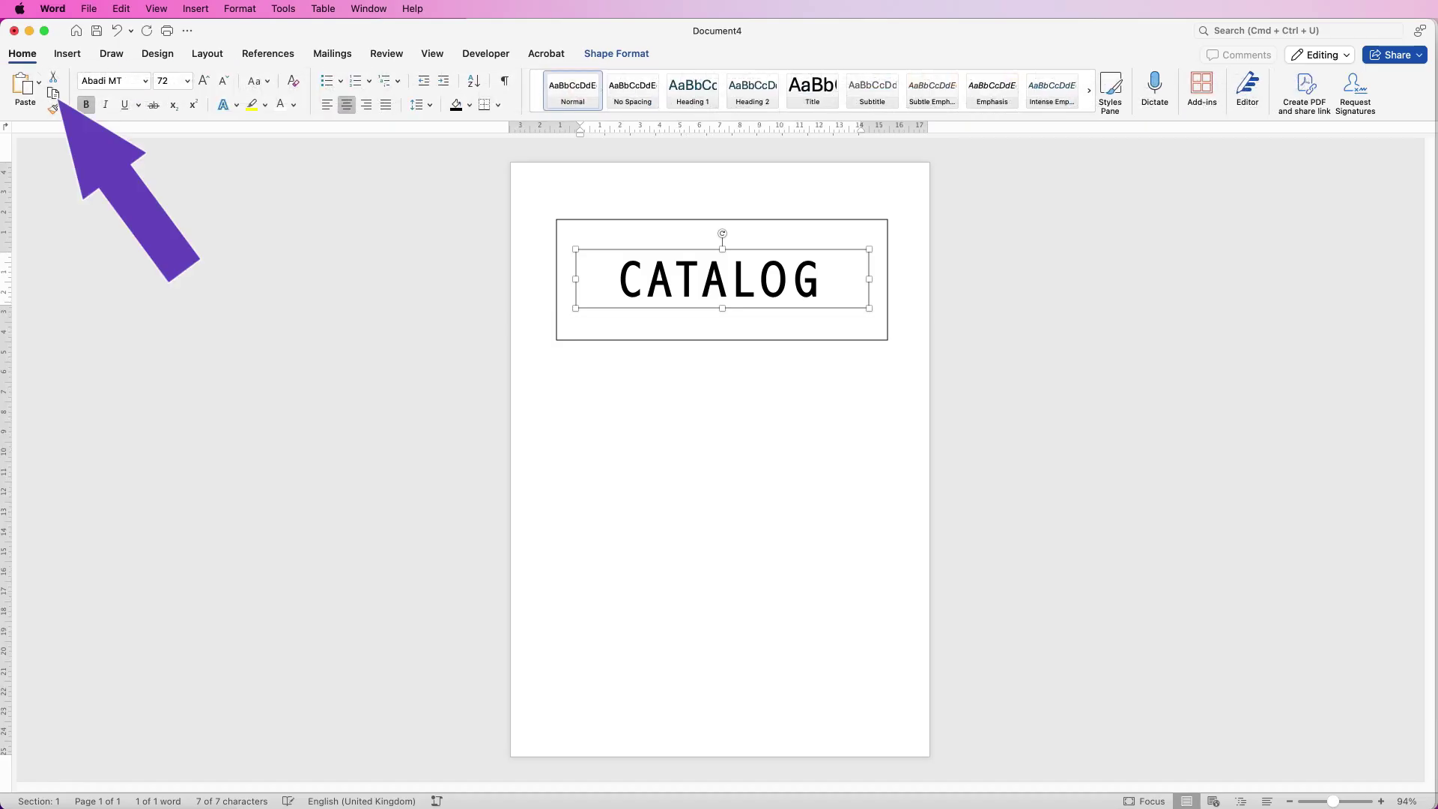
Step: Copy the CATALOG text box and place two duplicates below the framed title
{"action": "key", "text": "super+c"}
{"action": "left_click", "coordinate": [559, 220]}
{"action": "key", "text": "super+v"}
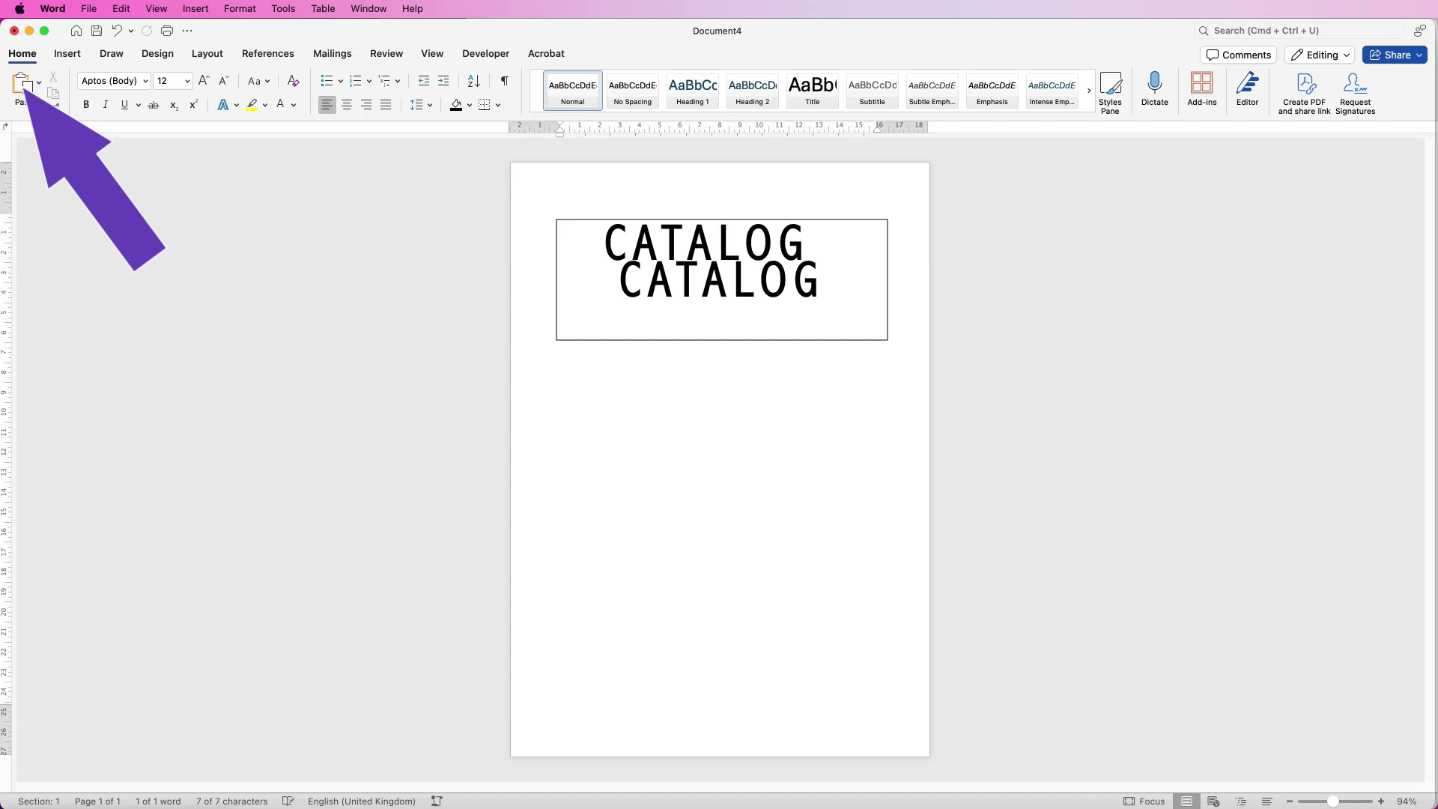
{"action": "left_click_drag", "start_coordinate": [719, 279], "coordinate": [718, 414]}
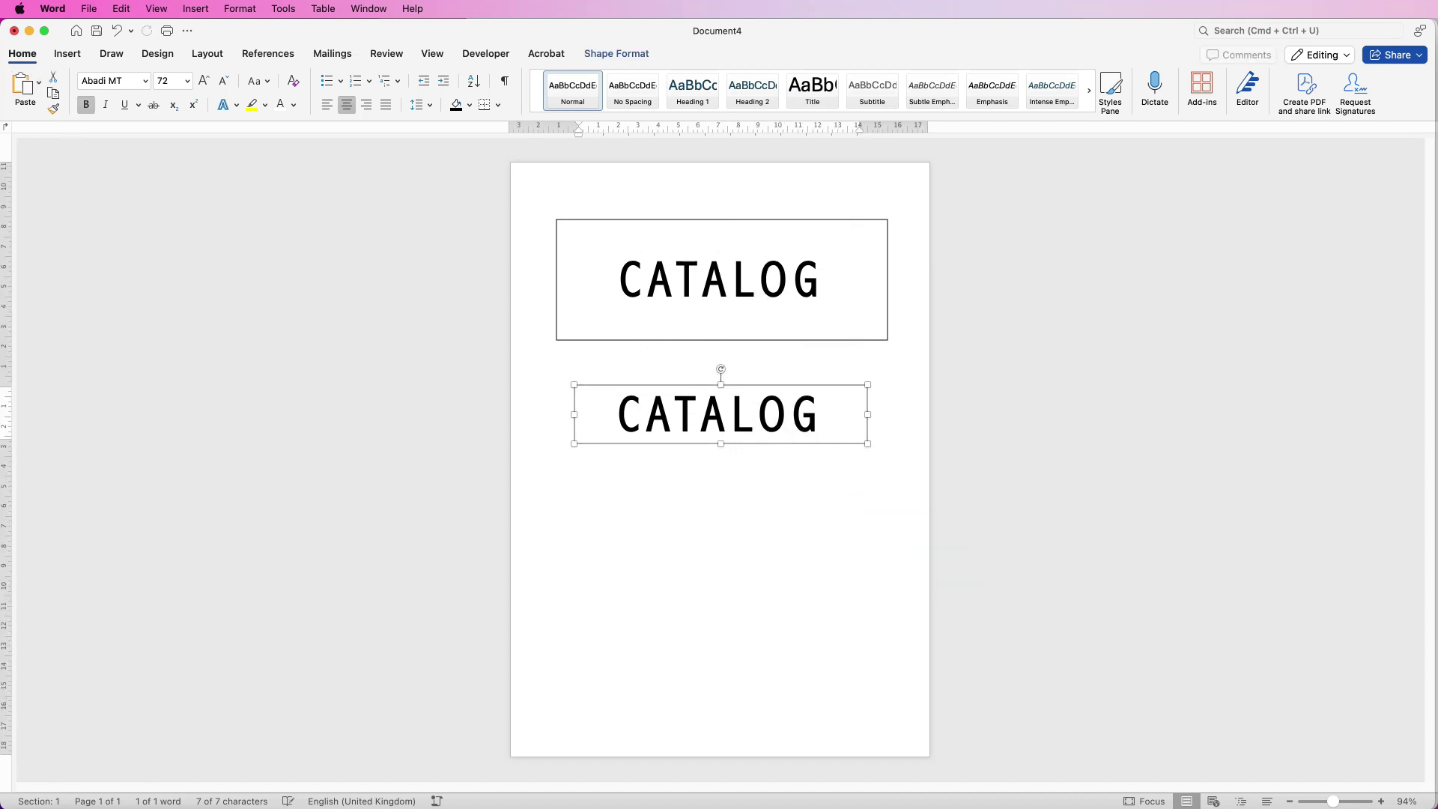
{"action": "left_click_drag", "start_coordinate": [736, 418], "coordinate": [734, 506]}
{"action": "left_click", "coordinate": [558, 218]}
Step: Replace the middle copy's text with HAMPSHIRE and select it
{"action": "left_click", "coordinate": [719, 444]}
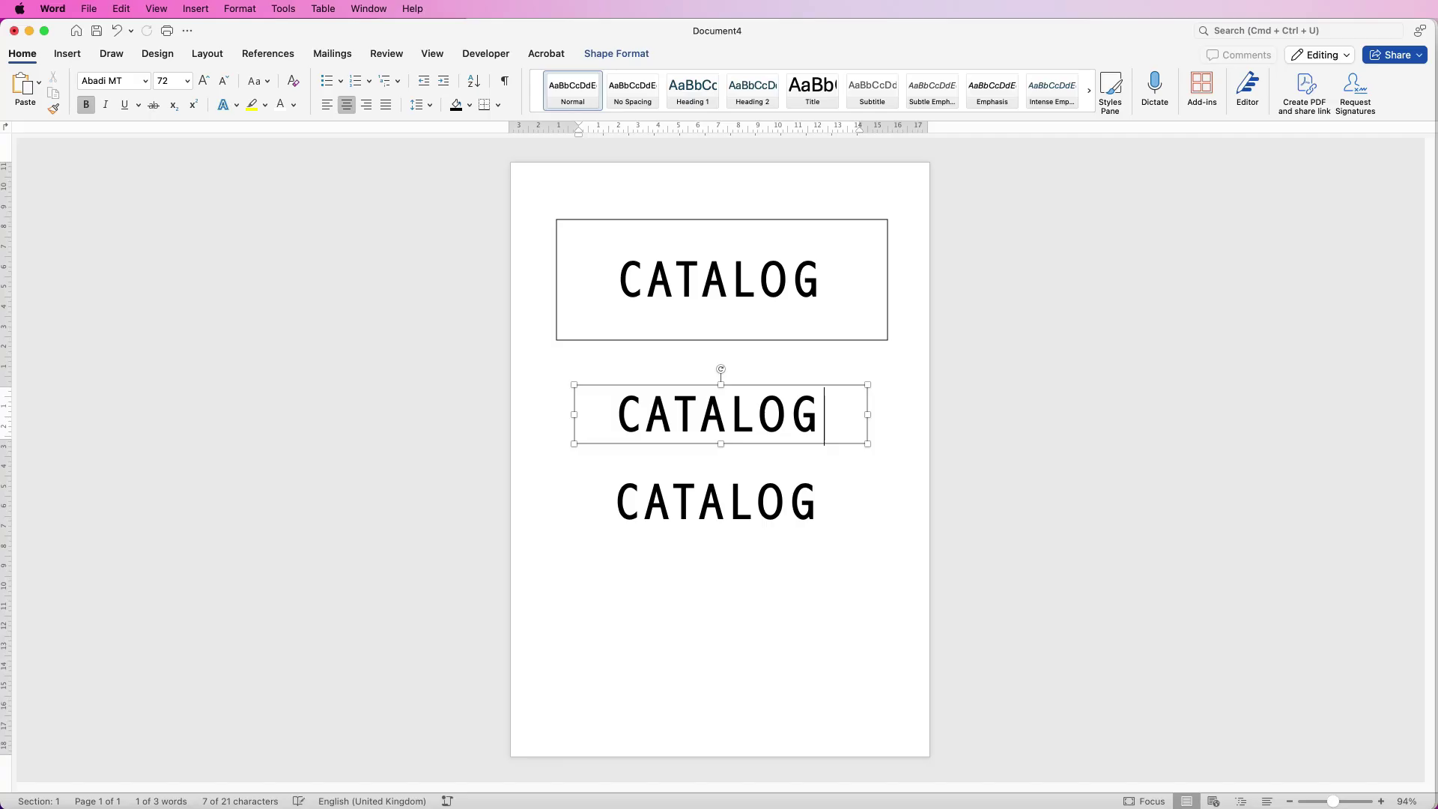
{"action": "key", "text": "super+a"}
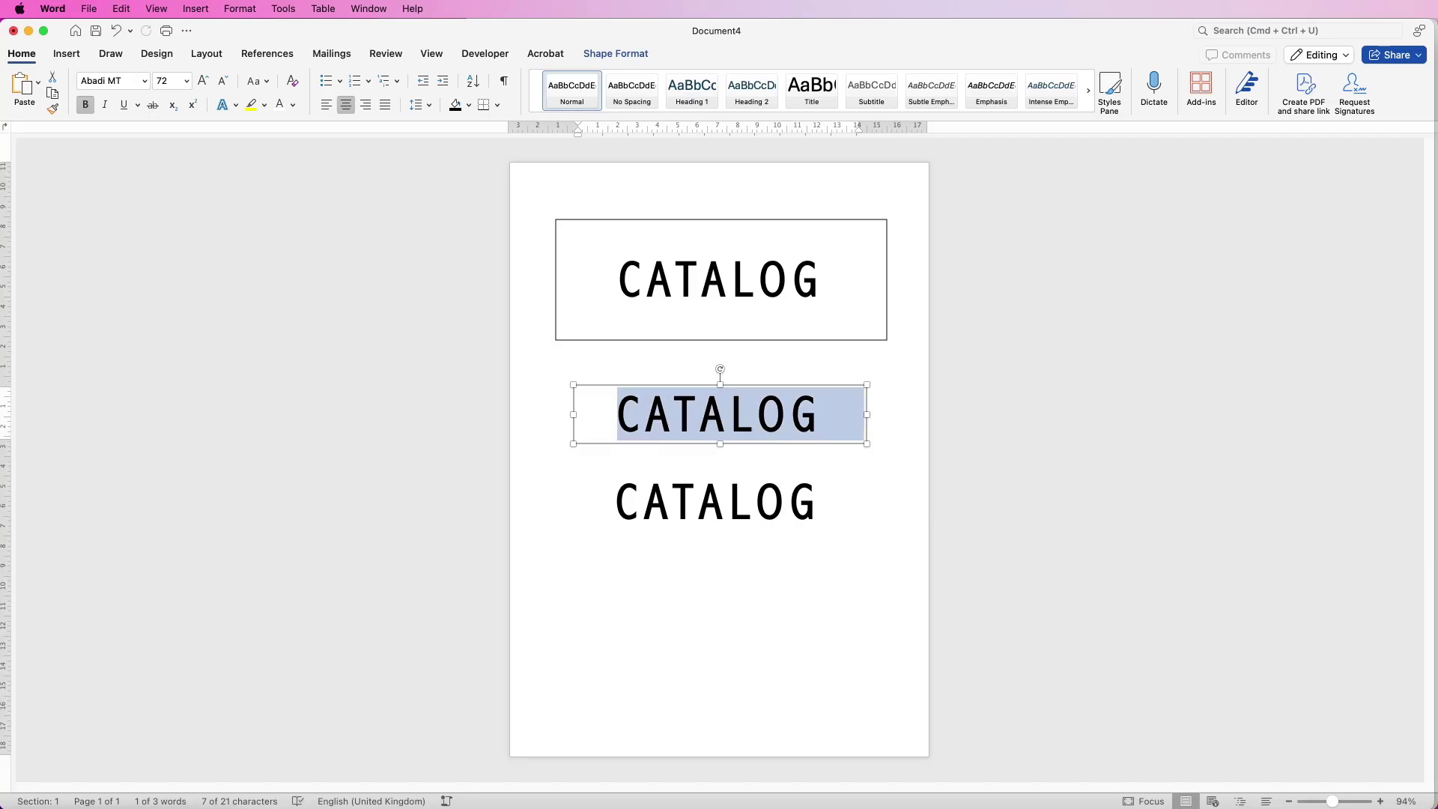
{"action": "type", "text": "HAMPSHIRE"}
{"action": "key", "text": "shift+Left"}
{"action": "left_click_drag", "start_coordinate": [801, 418], "coordinate": [564, 411]}
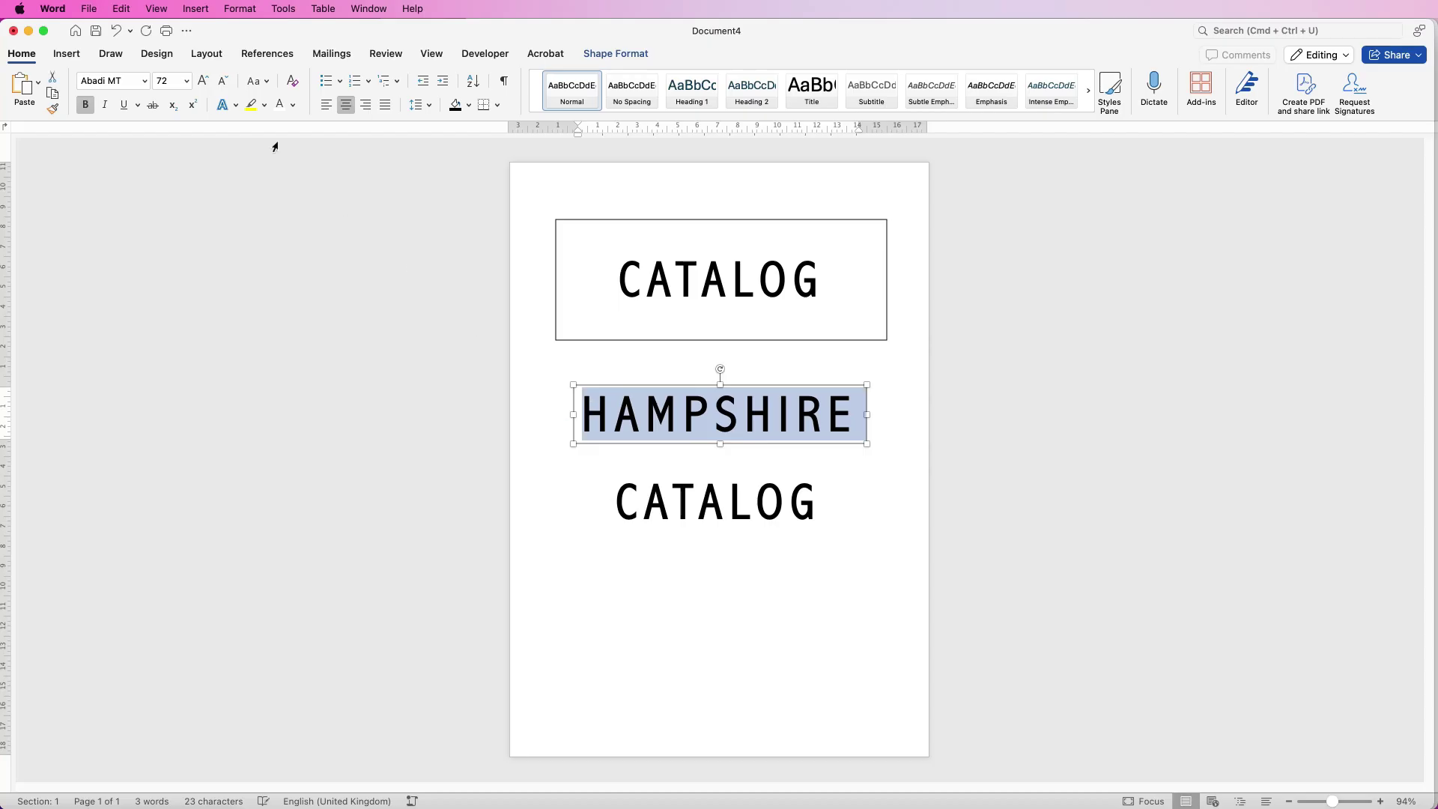
Step: Reduce HAMPSHIRE to 14 pt and fit its box onto the frame's bottom edge
{"action": "left_click", "coordinate": [223, 84]}
{"action": "left_click", "coordinate": [222, 84]}
{"action": "left_click", "coordinate": [222, 84]}
{"action": "left_click", "coordinate": [222, 84]}
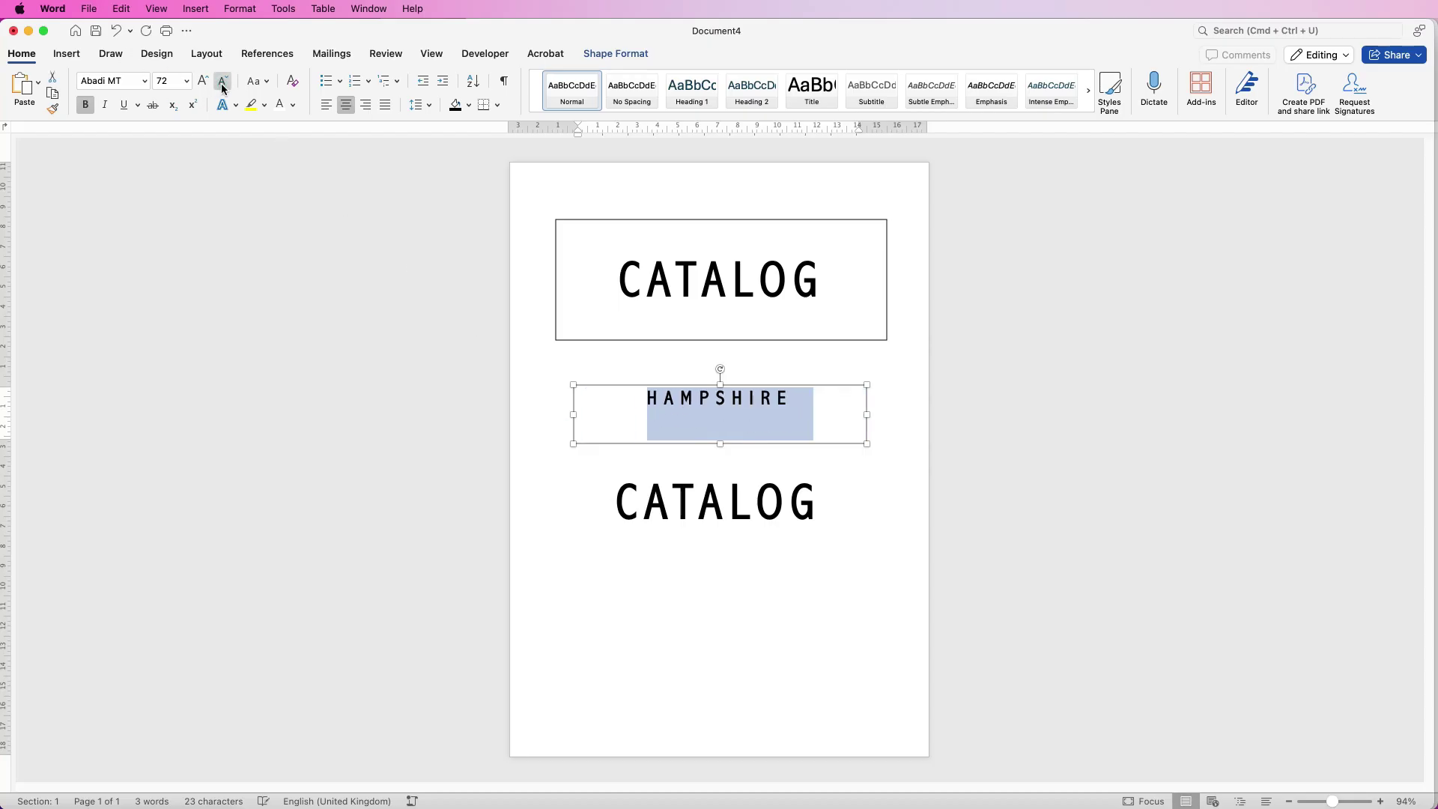
{"action": "left_click", "coordinate": [223, 84]}
{"action": "left_click", "coordinate": [222, 84]}
{"action": "left_click", "coordinate": [222, 84]}
{"action": "left_click", "coordinate": [222, 84]}
{"action": "left_click", "coordinate": [222, 84]}
{"action": "left_click", "coordinate": [223, 84]}
{"action": "left_click_drag", "start_coordinate": [644, 411], "coordinate": [742, 349]}
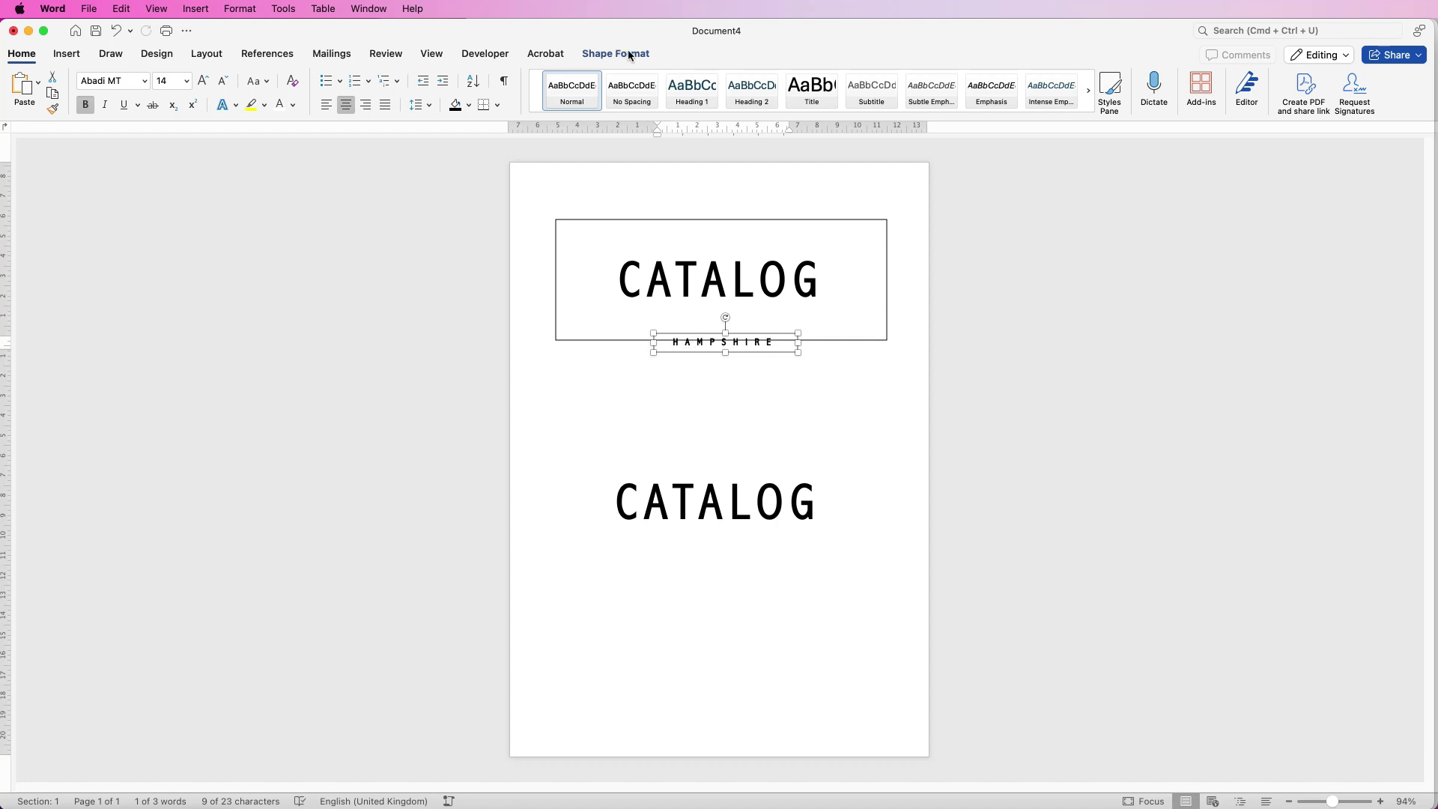
{"action": "left_click", "coordinate": [589, 56]}
Step: Fill the HAMPSHIRE box with white, trim it to 0.8 cm high and rest it across the frame's bottom line
{"action": "left_click", "coordinate": [403, 95]}
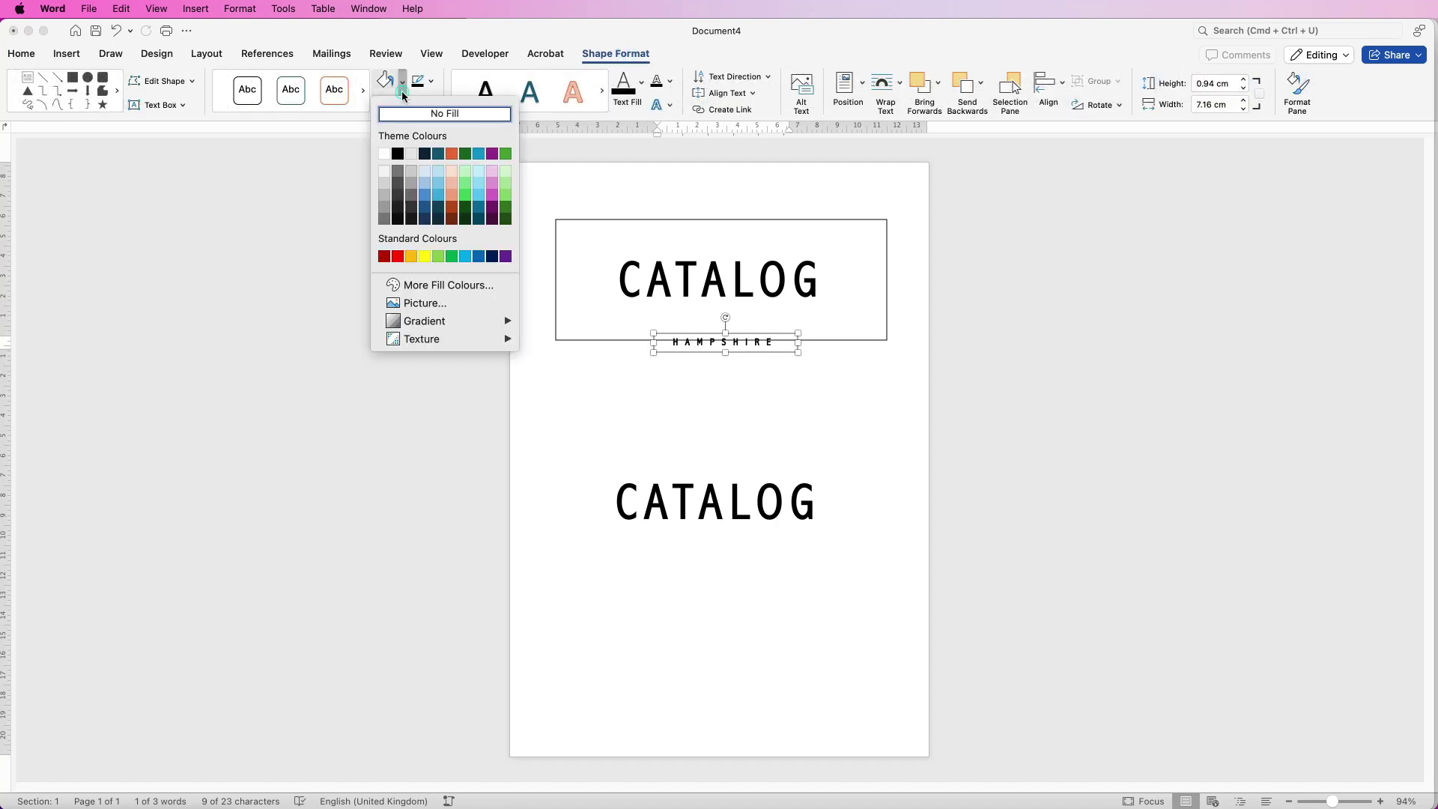
{"action": "left_click", "coordinate": [381, 155]}
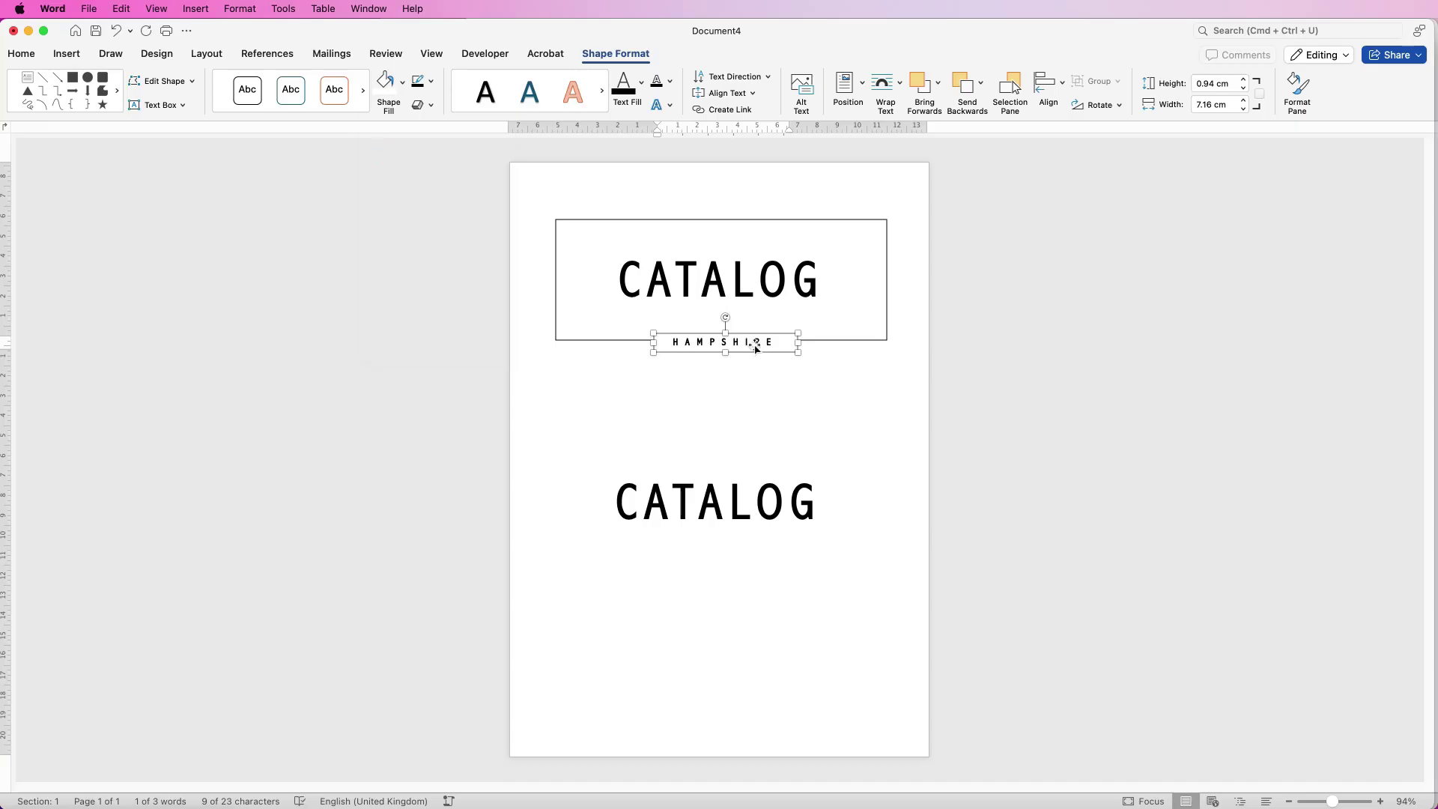
{"action": "left_click_drag", "start_coordinate": [1335, 803], "coordinate": [1353, 802]}
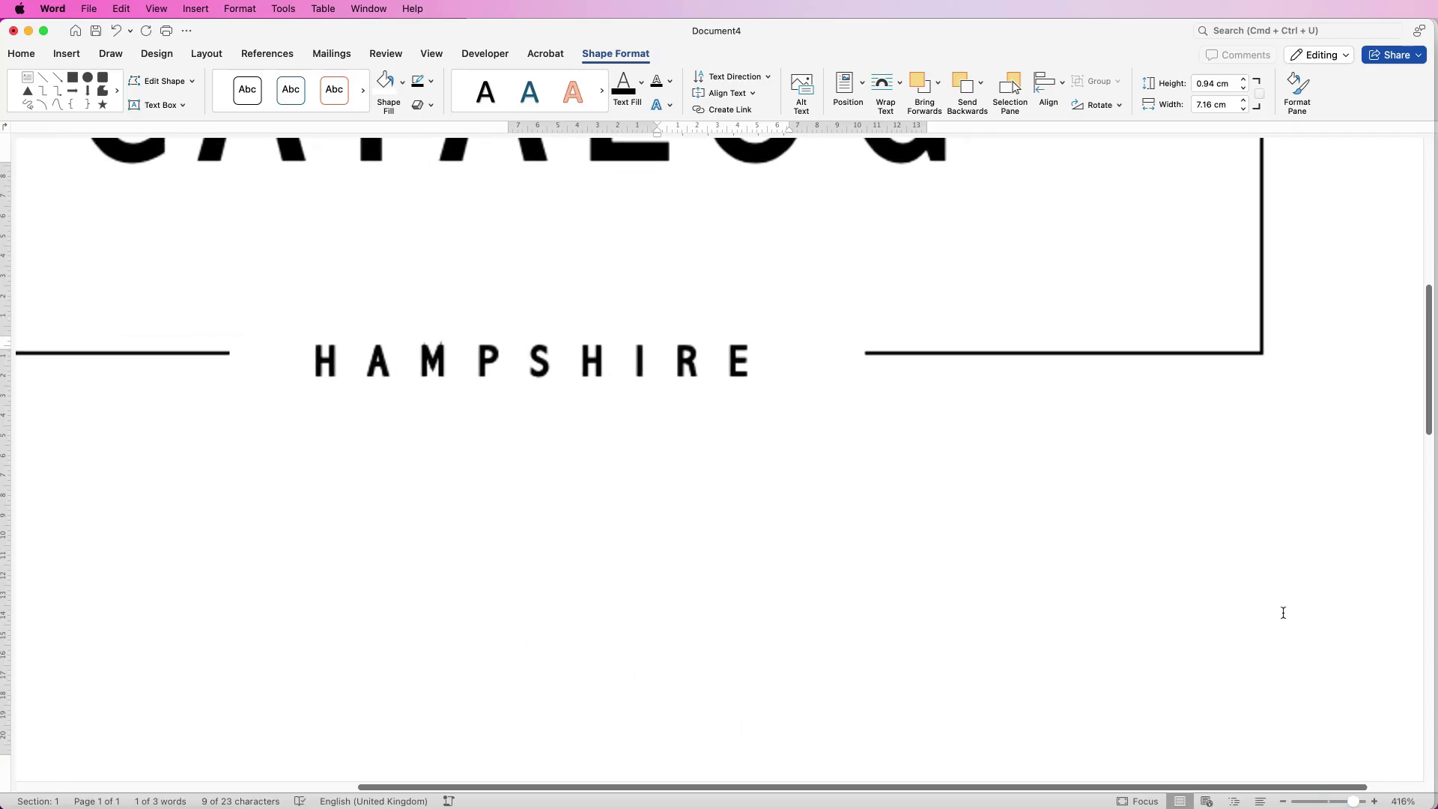
{"action": "mouse_move", "coordinate": [1010, 408]}
{"action": "left_mouse_down"}
{"action": "mouse_move", "coordinate": [1008, 381]}
{"action": "mouse_move", "coordinate": [1007, 396]}
{"action": "left_mouse_up"}
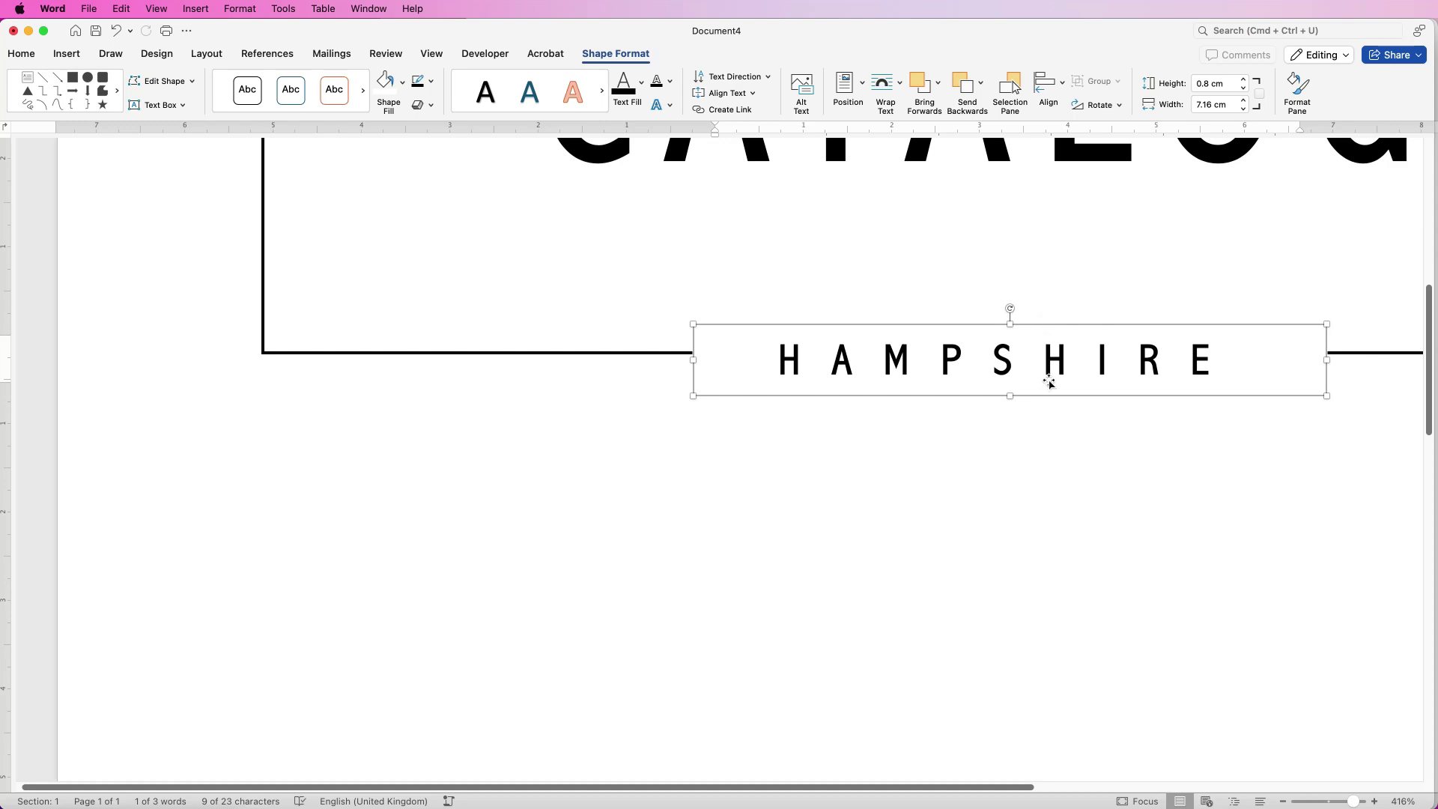
{"action": "mouse_move", "coordinate": [1003, 366]}
{"action": "left_mouse_down"}
{"action": "mouse_move", "coordinate": [1020, 337]}
{"action": "mouse_move", "coordinate": [1026, 362]}
{"action": "left_mouse_up"}
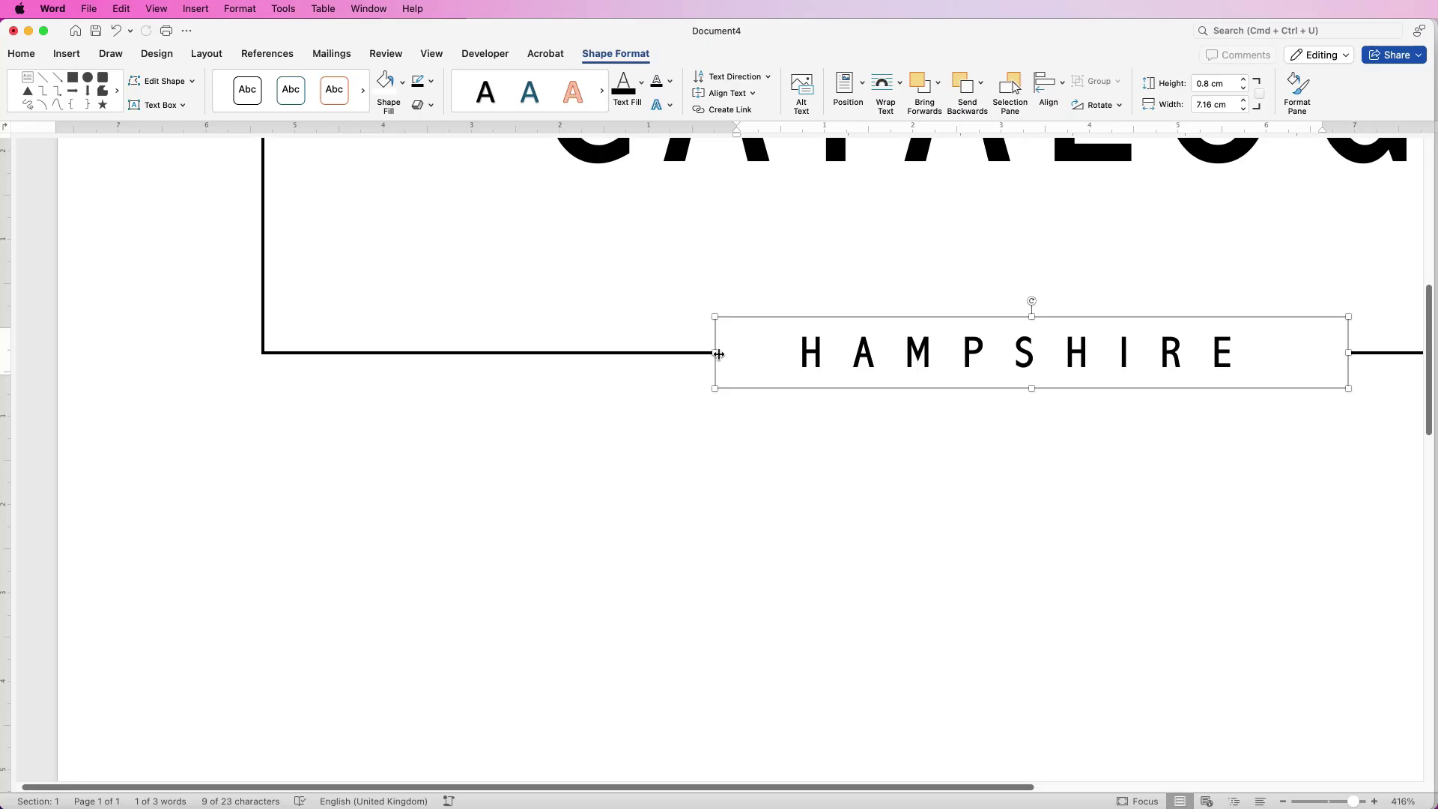
{"action": "left_click_drag", "start_coordinate": [1354, 803], "coordinate": [1338, 802]}
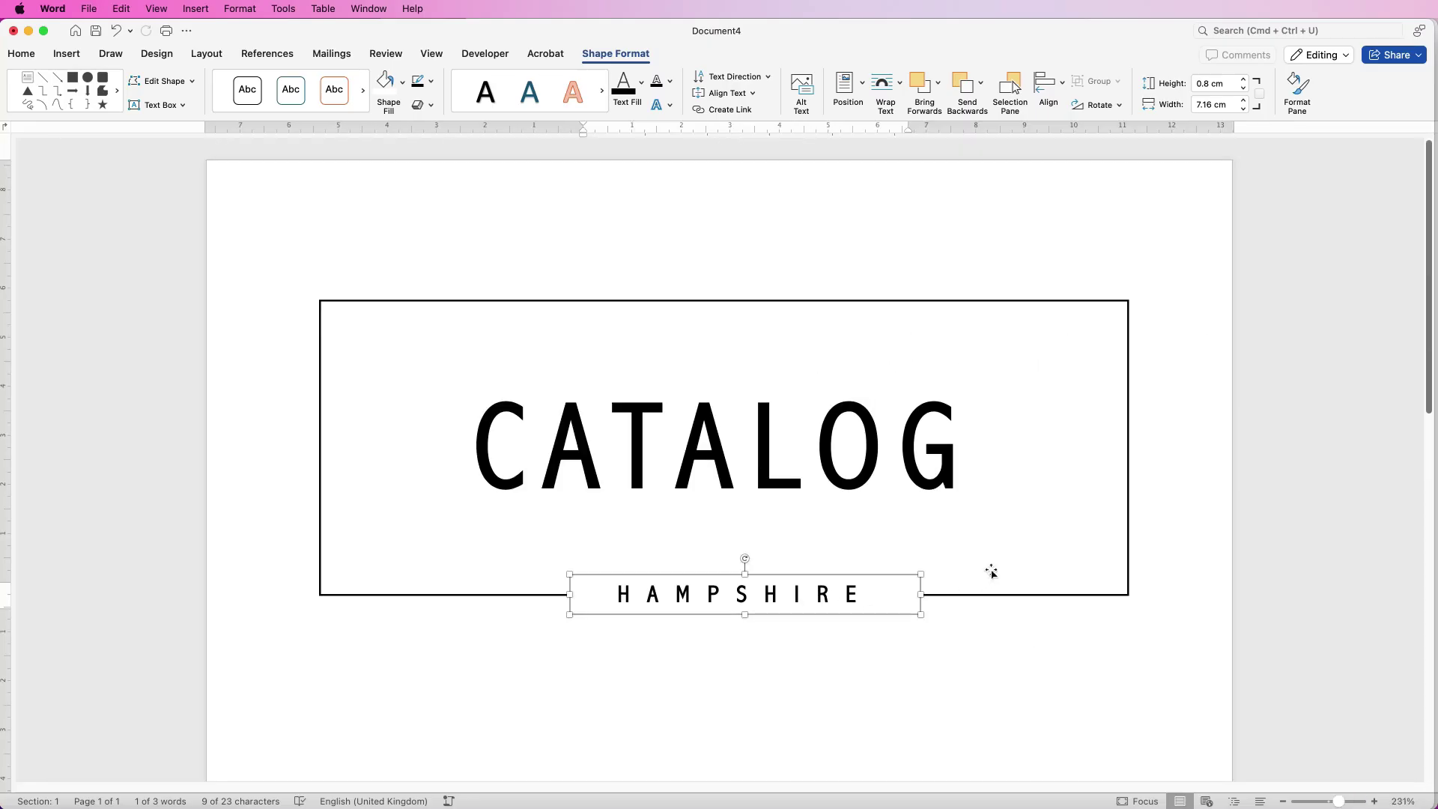
{"action": "left_click", "coordinate": [1033, 581], "text": "shift"}
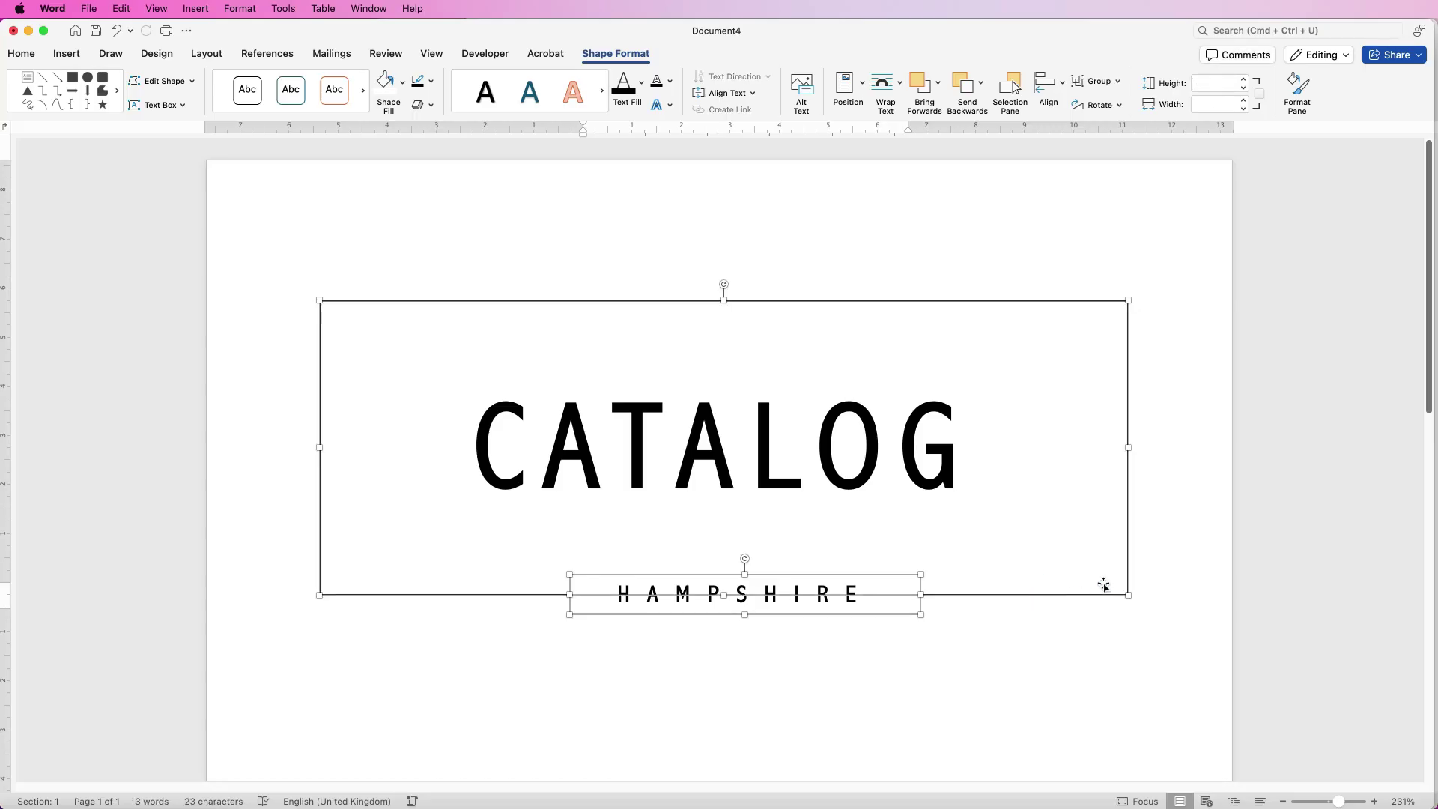
Step: Align HAMPSHIRE to the centre of the CATALOG frame, then deselect
{"action": "left_click", "coordinate": [1062, 87]}
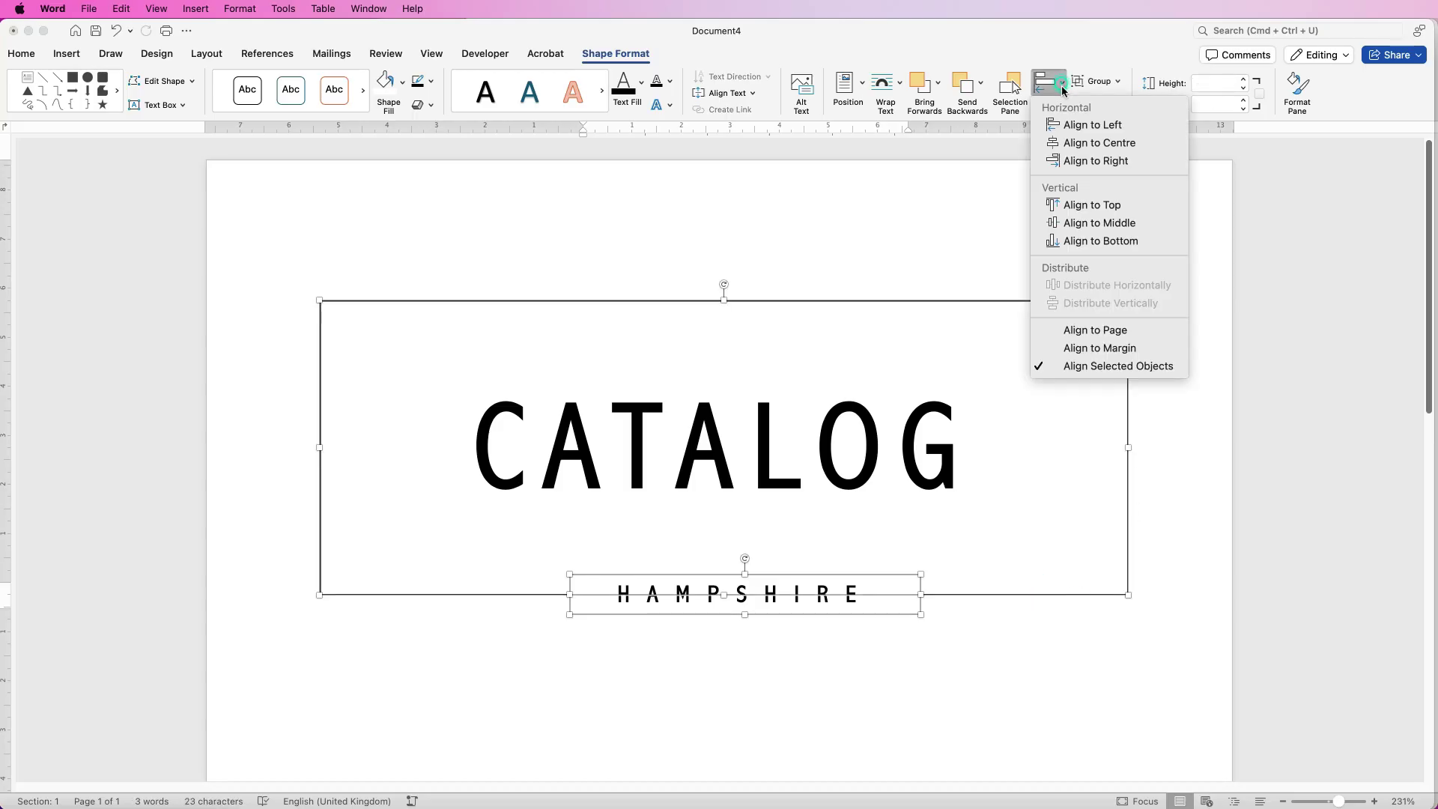
{"action": "left_click", "coordinate": [1069, 142]}
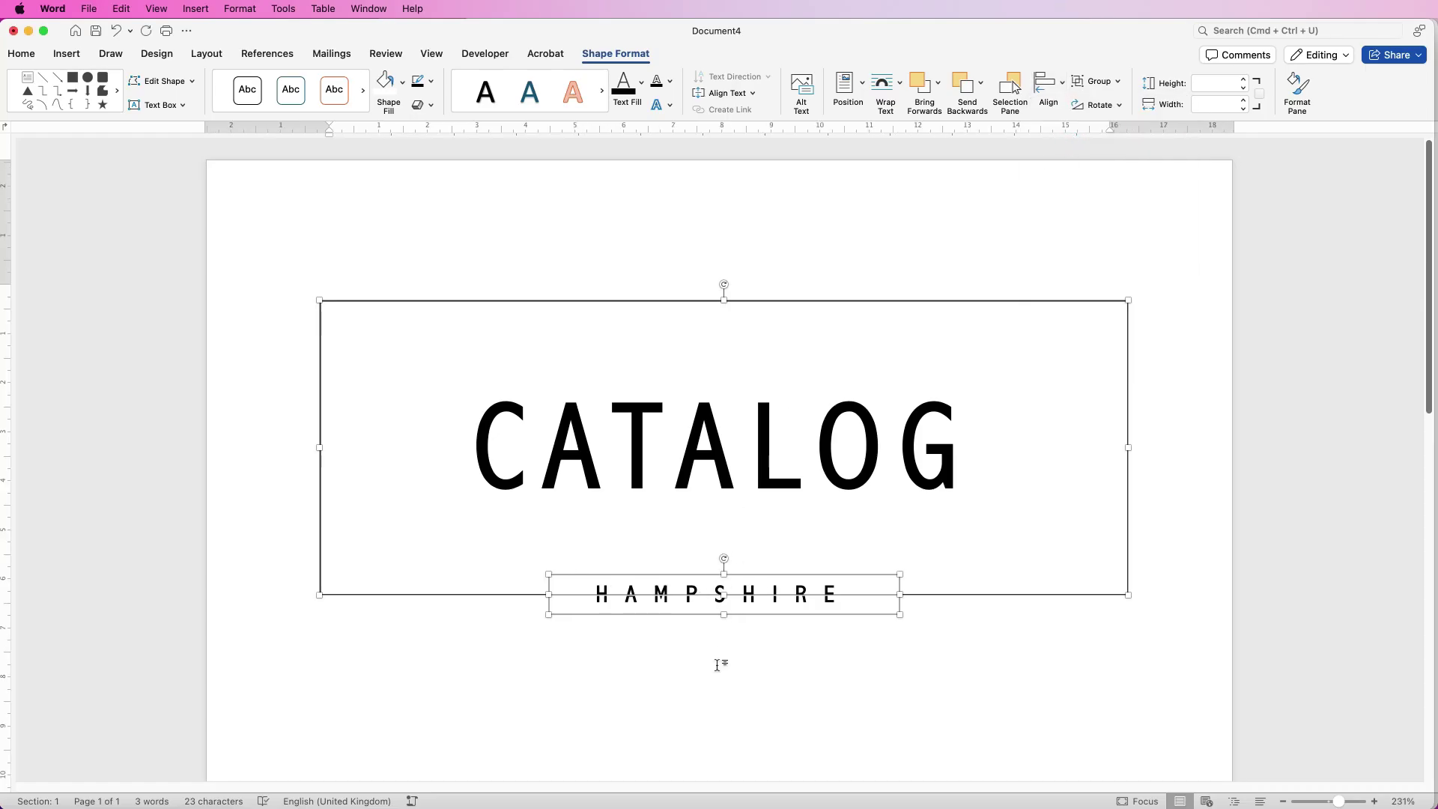
{"action": "left_click", "coordinate": [716, 666]}
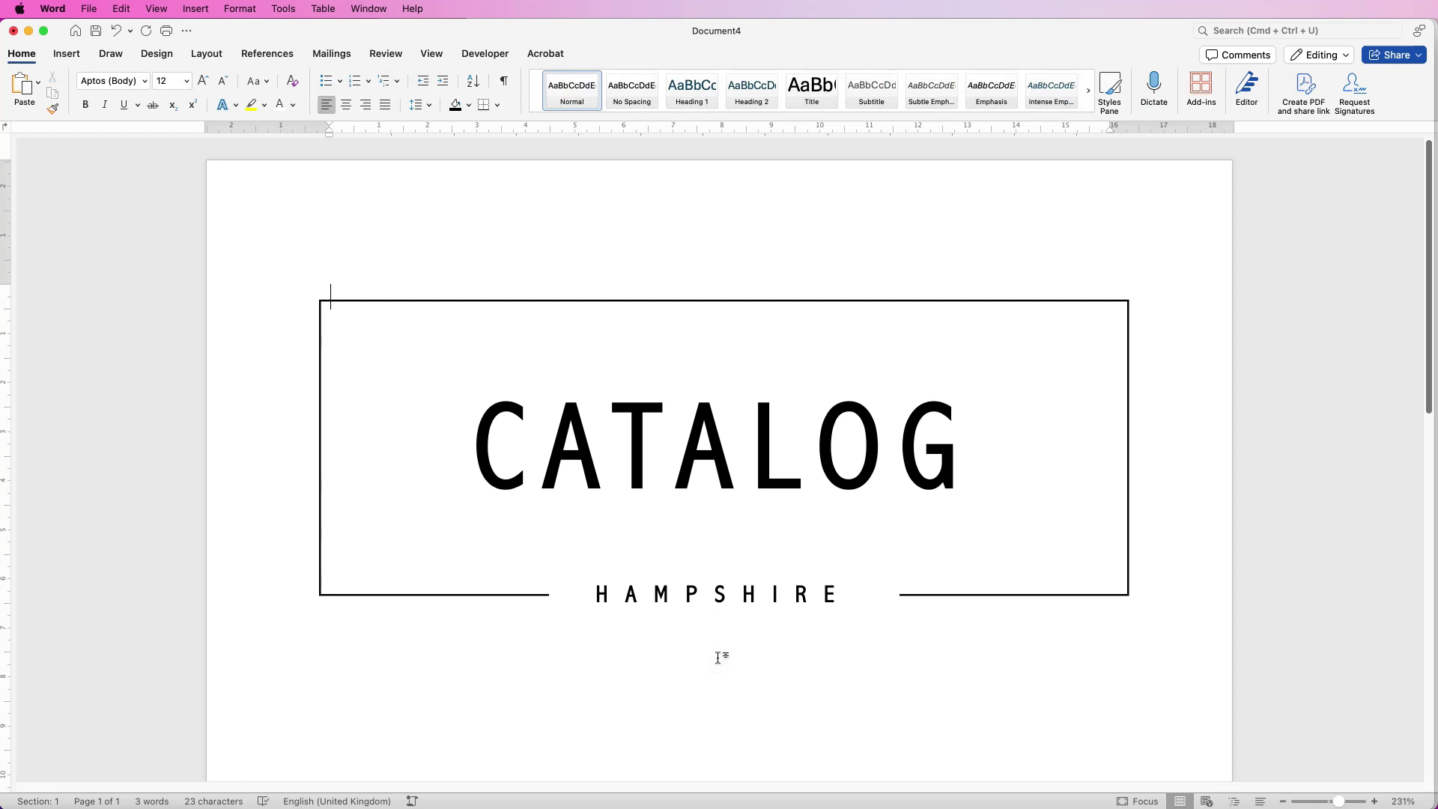
{"action": "left_click", "coordinate": [730, 604]}
Step: Duplicate HAMPSHIRE onto the frame's top edge and retype the copy as PRODUCT
{"action": "left_click_drag", "start_coordinate": [730, 603], "coordinate": [745, 348]}
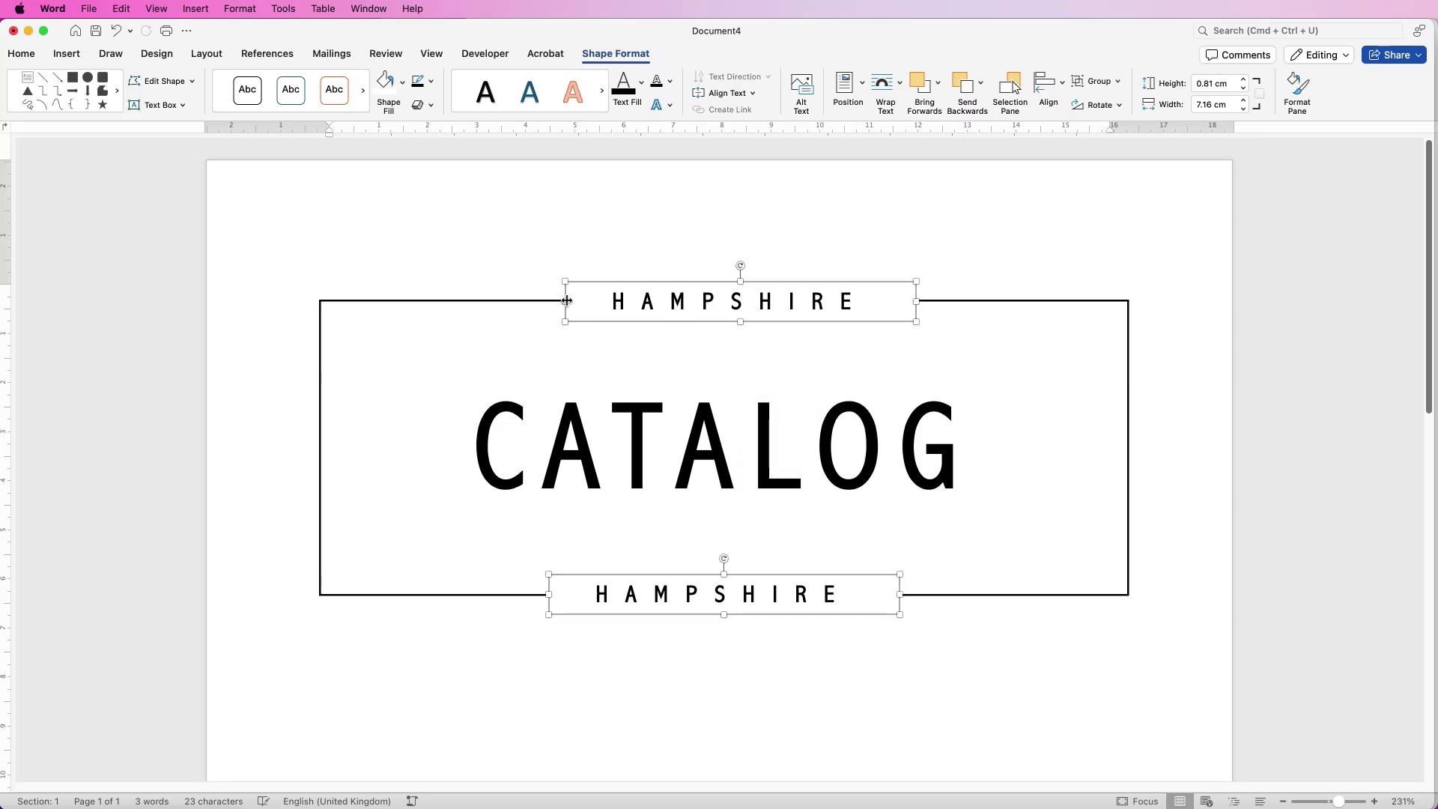
{"action": "key", "text": "Up"}
{"action": "key", "text": "Up"}
{"action": "key", "text": "Up"}
{"action": "key", "text": "super+z"}
{"action": "key", "text": "super+z"}
{"action": "left_click", "coordinate": [674, 304]}
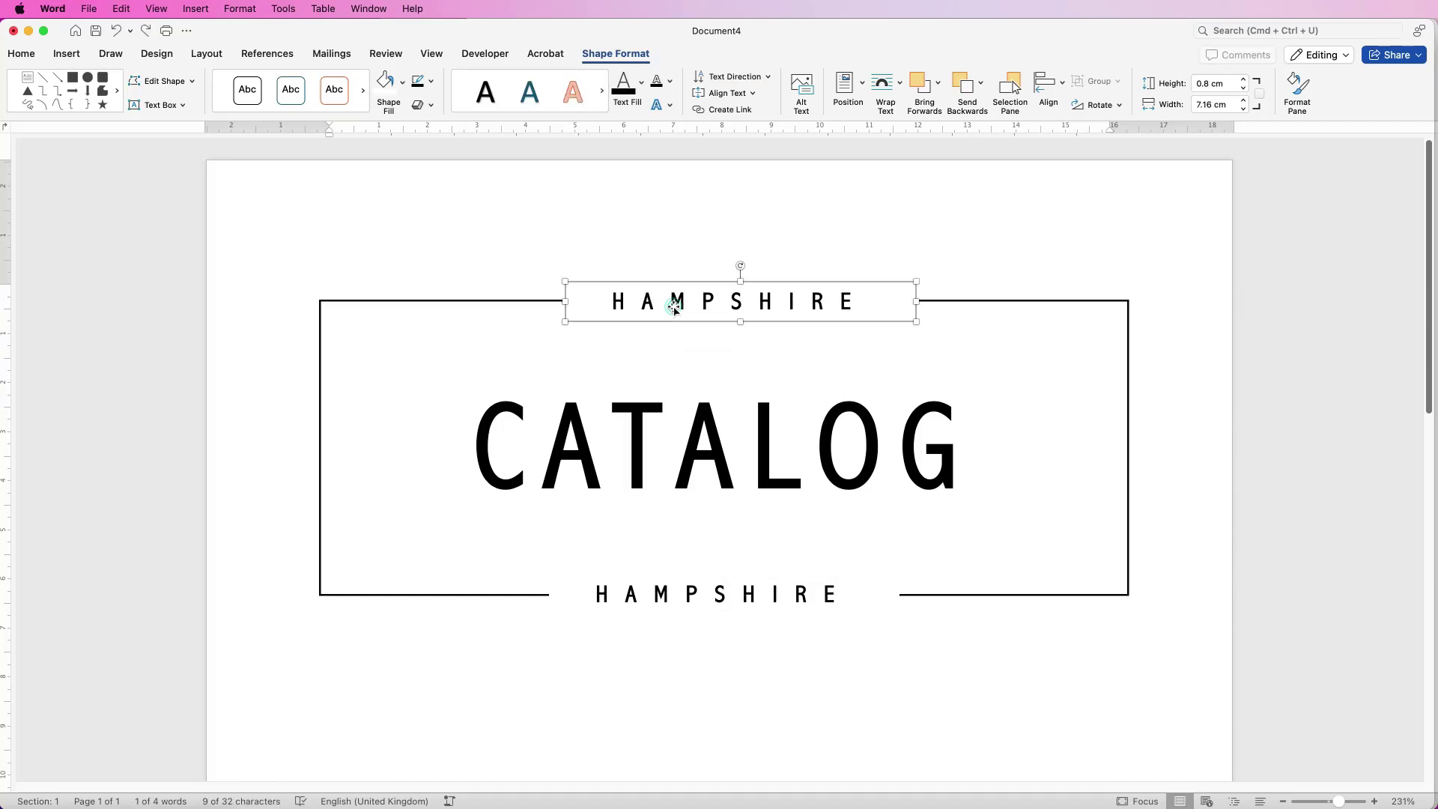
{"action": "left_click", "coordinate": [676, 301]}
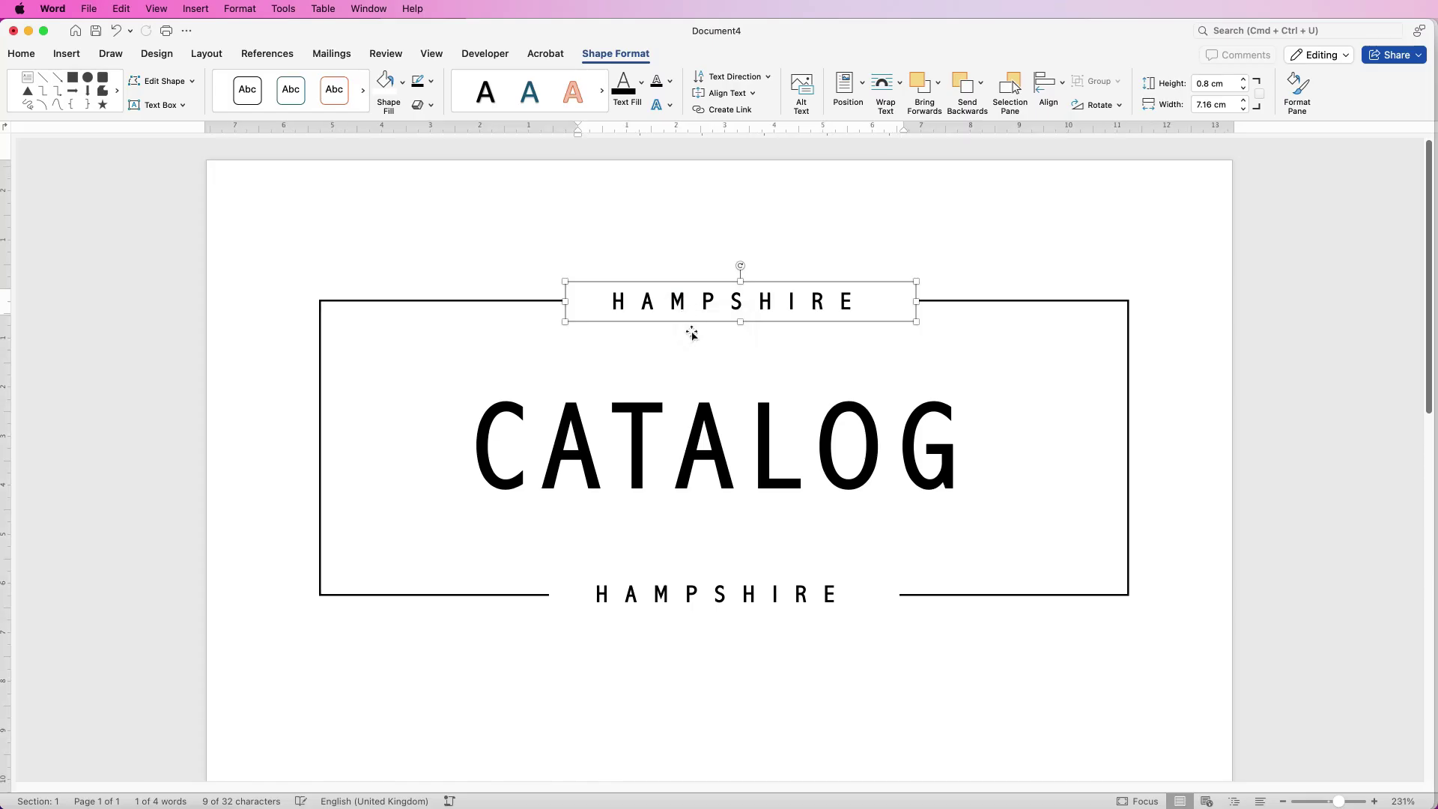
{"action": "key", "text": "super+a"}
{"action": "type", "text": "PRODUCT"}
{"action": "key", "text": "super+a"}
Step: Narrow the PRODUCT box and centre it horizontally on the CATALOG frame
{"action": "left_click_drag", "start_coordinate": [918, 301], "coordinate": [819, 307]}
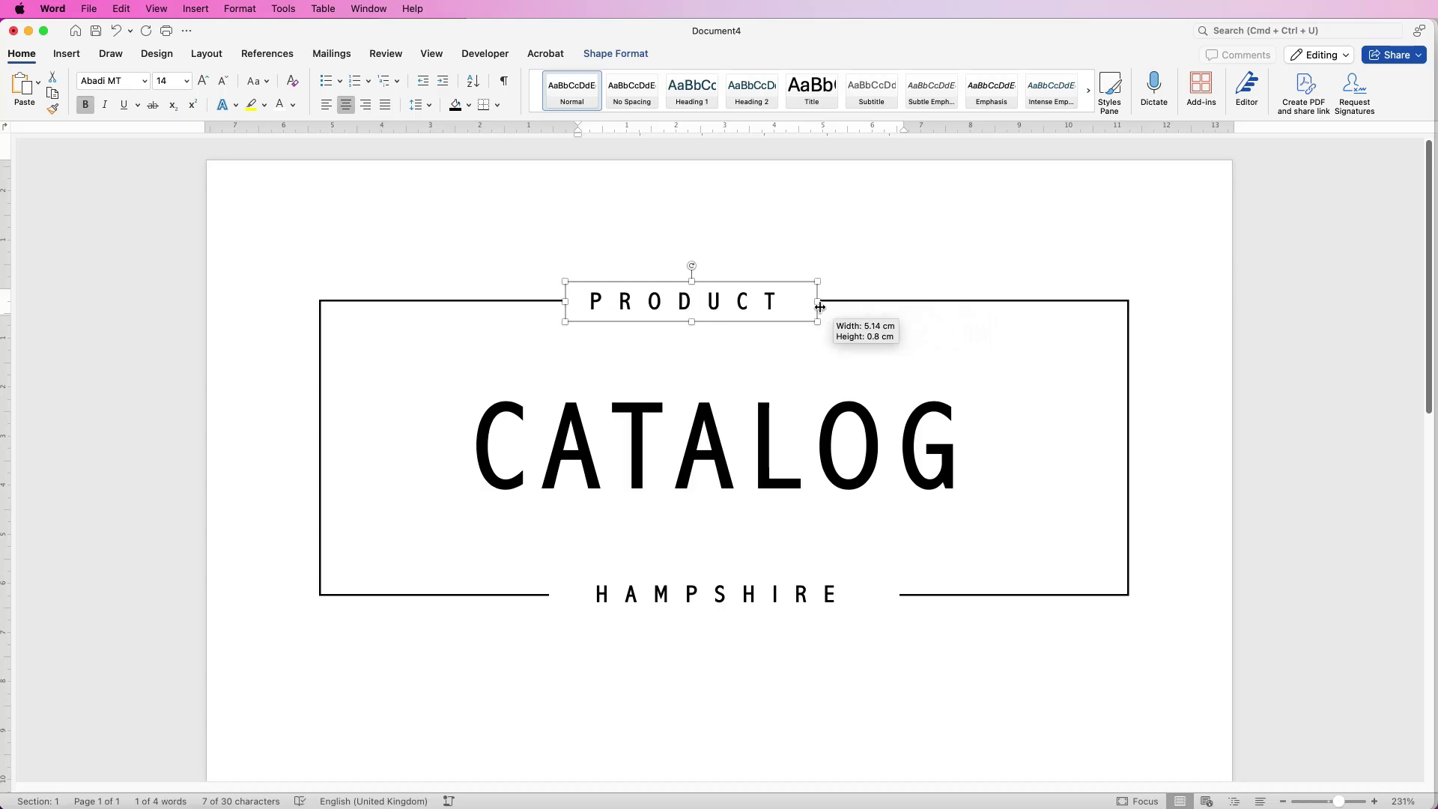
{"action": "left_click", "coordinate": [917, 301], "text": "shift"}
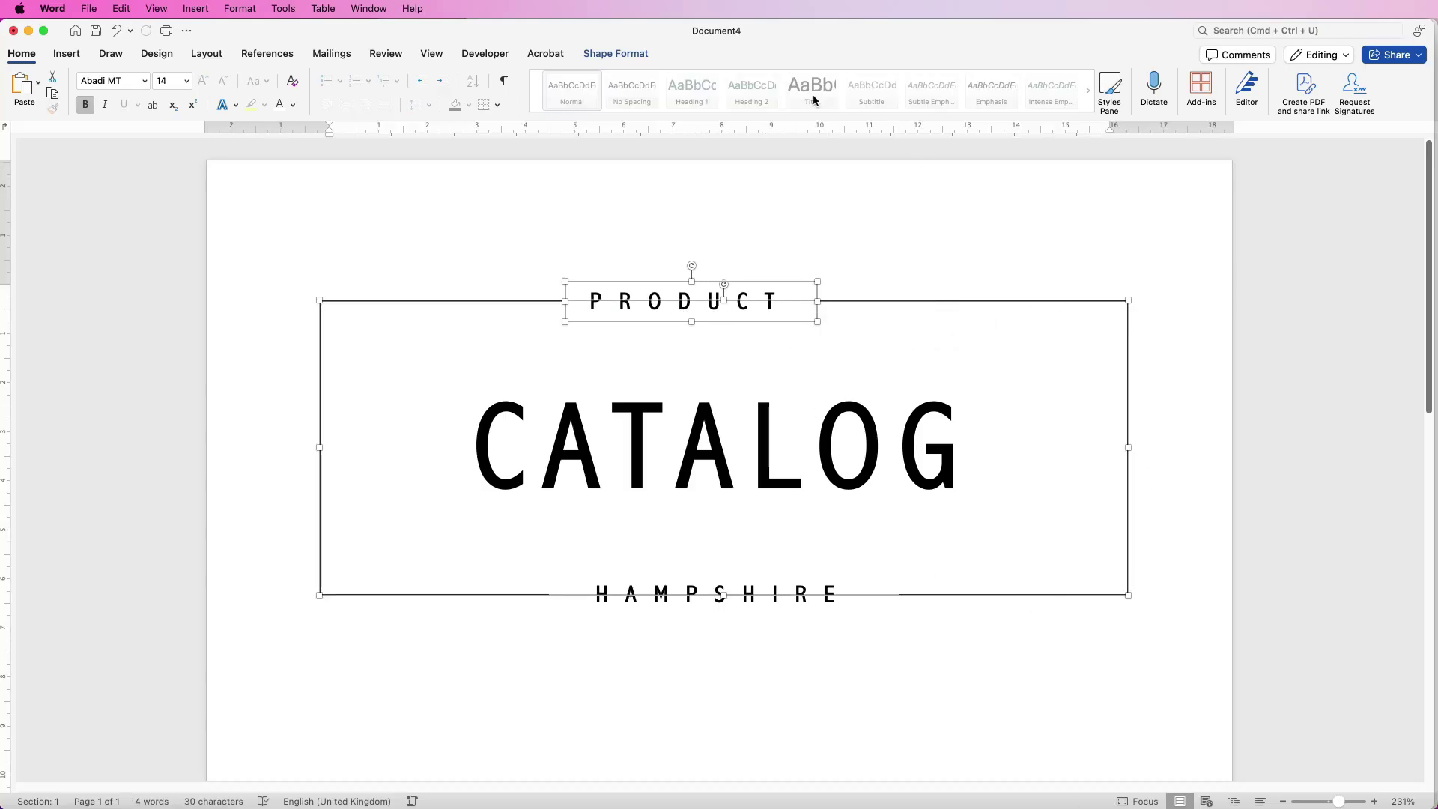
{"action": "left_click", "coordinate": [640, 54]}
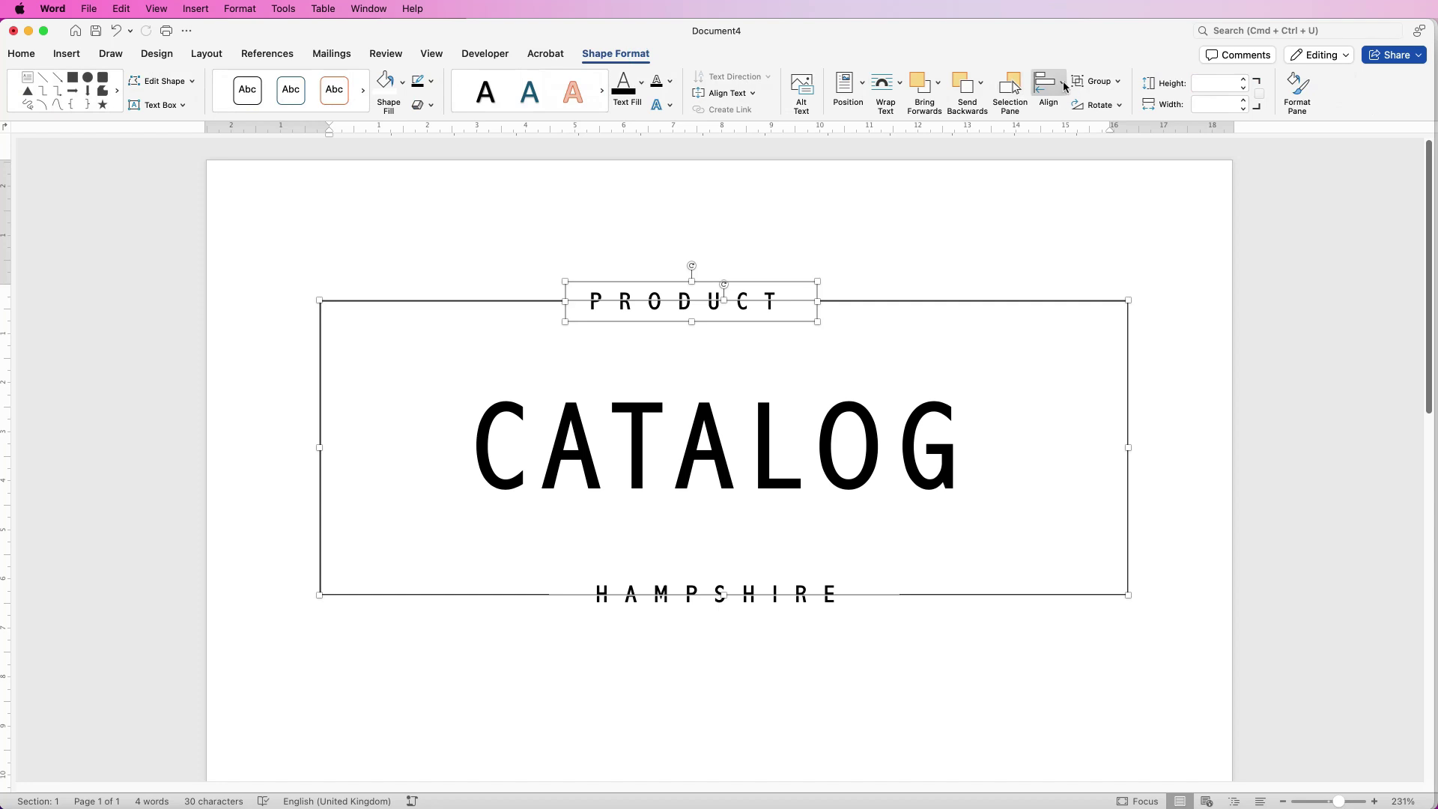
{"action": "left_click", "coordinate": [1061, 84]}
{"action": "left_click", "coordinate": [1072, 146]}
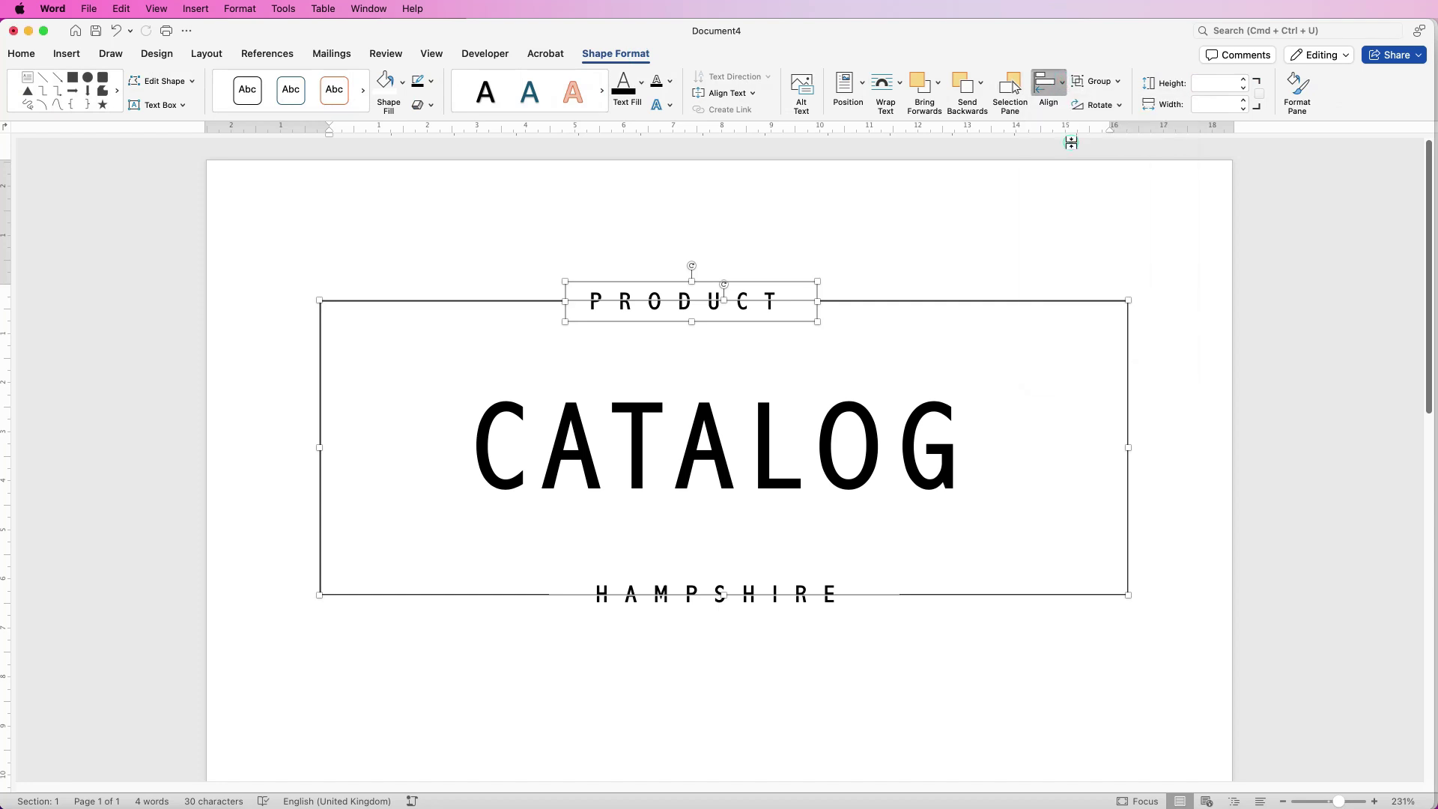
{"action": "left_click", "coordinate": [941, 224]}
{"action": "scroll", "coordinate": [719, 419], "scroll_direction": "down", "scroll_amount": 3}
{"action": "scroll", "coordinate": [719, 419], "scroll_direction": "down", "scroll_amount": 2}
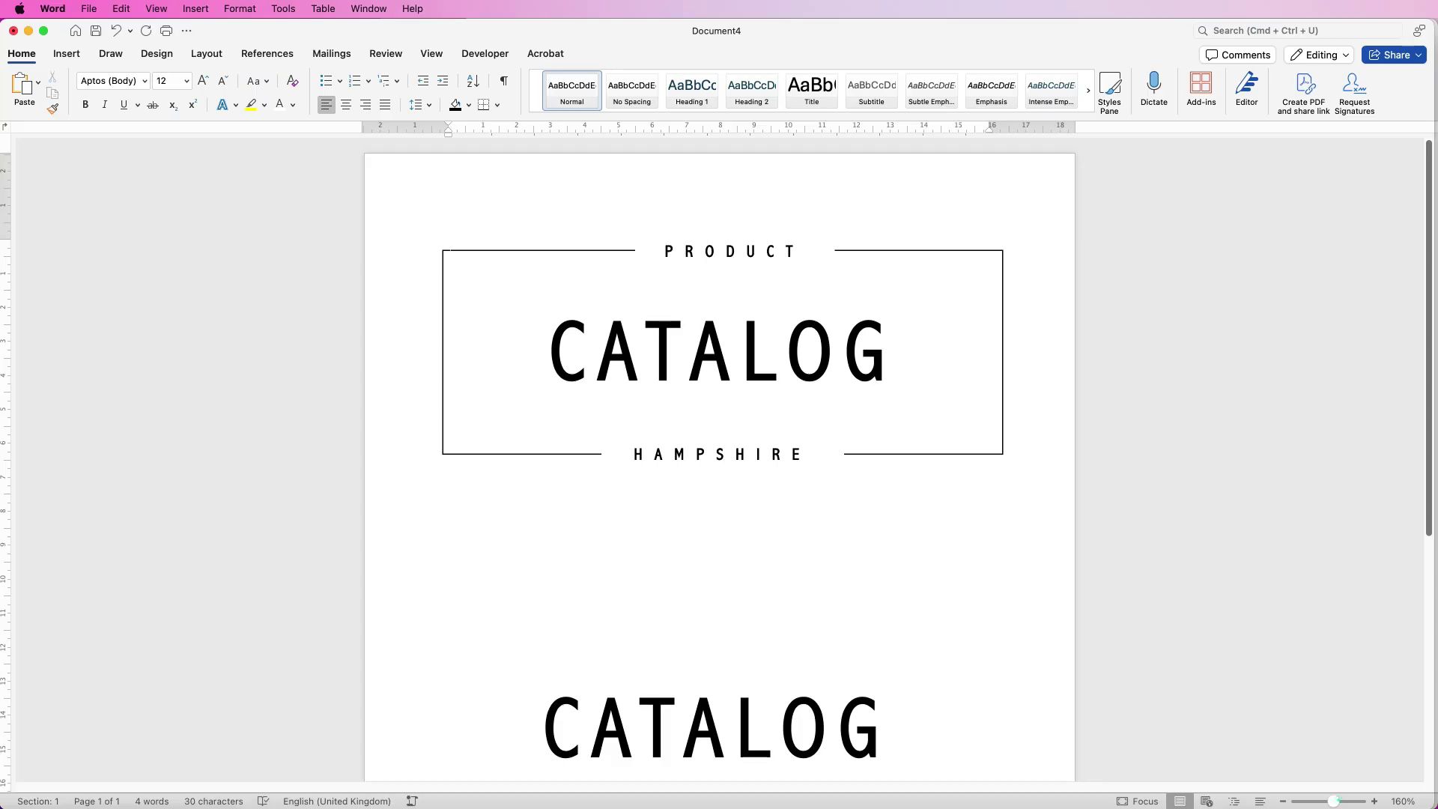
Step: Review catalog layout examples in the browser, then move the lower CATALOG box up beneath the framed title
{"action": "key", "text": "super+Tab"}
{"action": "left_click_drag", "start_coordinate": [1331, 317], "coordinate": [1332, 232]}
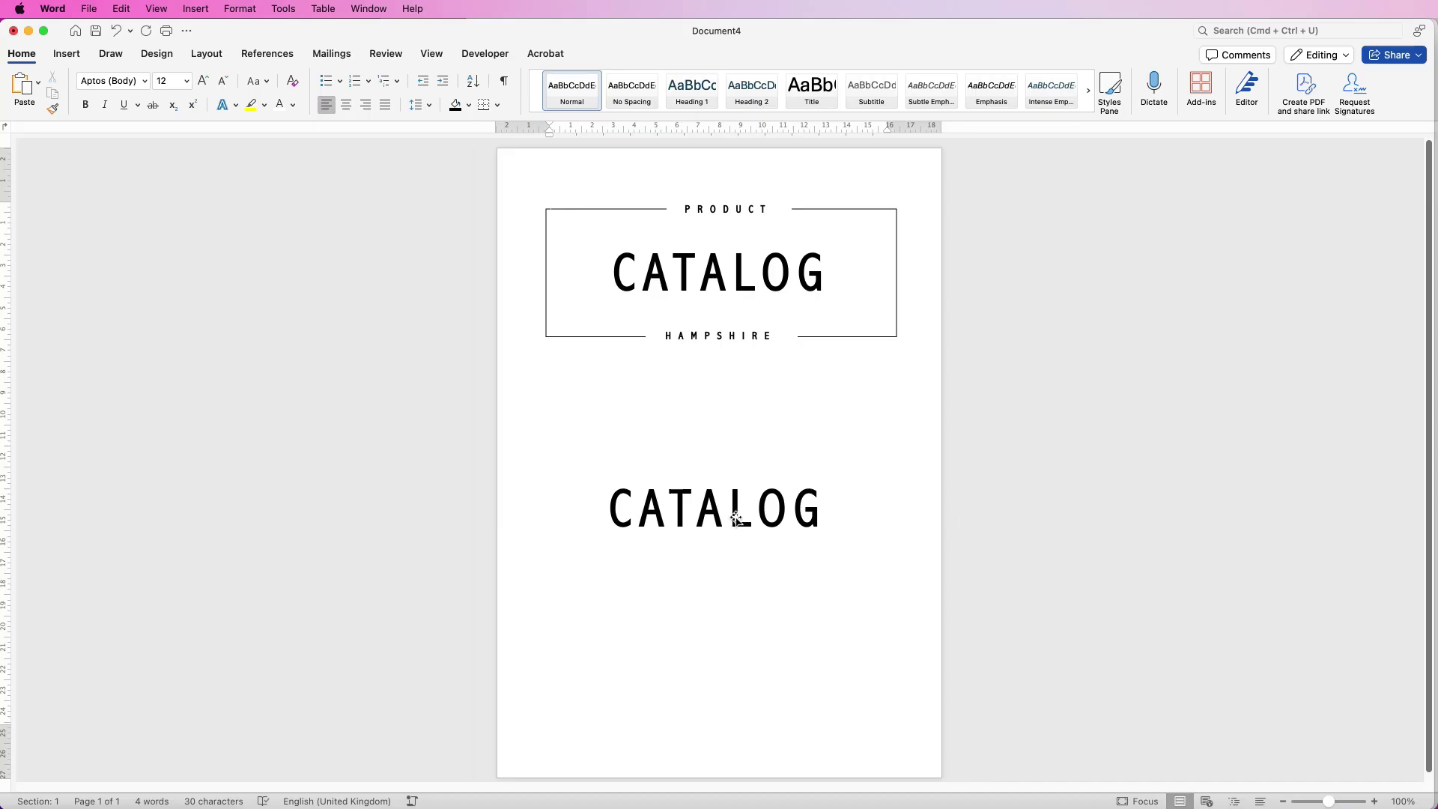
{"action": "left_click", "coordinate": [736, 503]}
{"action": "left_click_drag", "start_coordinate": [737, 504], "coordinate": [736, 437]}
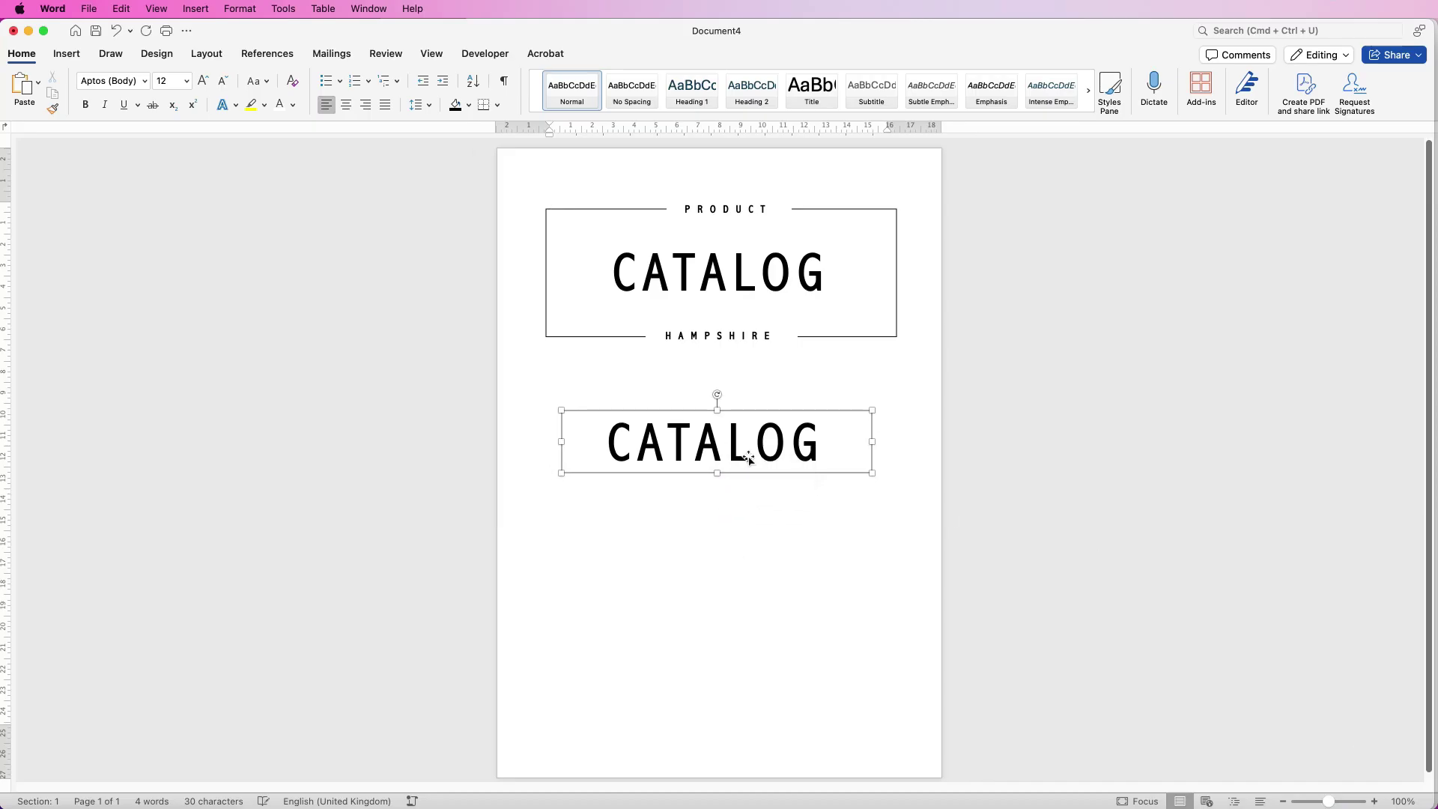
Step: Enlarge the lower text box and replace its CATALOG text with PORTFOLIO
{"action": "left_click_drag", "start_coordinate": [716, 474], "coordinate": [717, 659]}
{"action": "left_click", "coordinate": [806, 464]}
{"action": "left_click_drag", "start_coordinate": [822, 458], "coordinate": [603, 459]}
{"action": "type", "text": "PORTFOLIO"}
{"action": "left_click_drag", "start_coordinate": [716, 660], "coordinate": [717, 708]}
Step: Rotate the PORTFOLIO text 270°, shrink it to 28 pt, and narrow the box to a slim column
{"action": "left_click", "coordinate": [643, 55]}
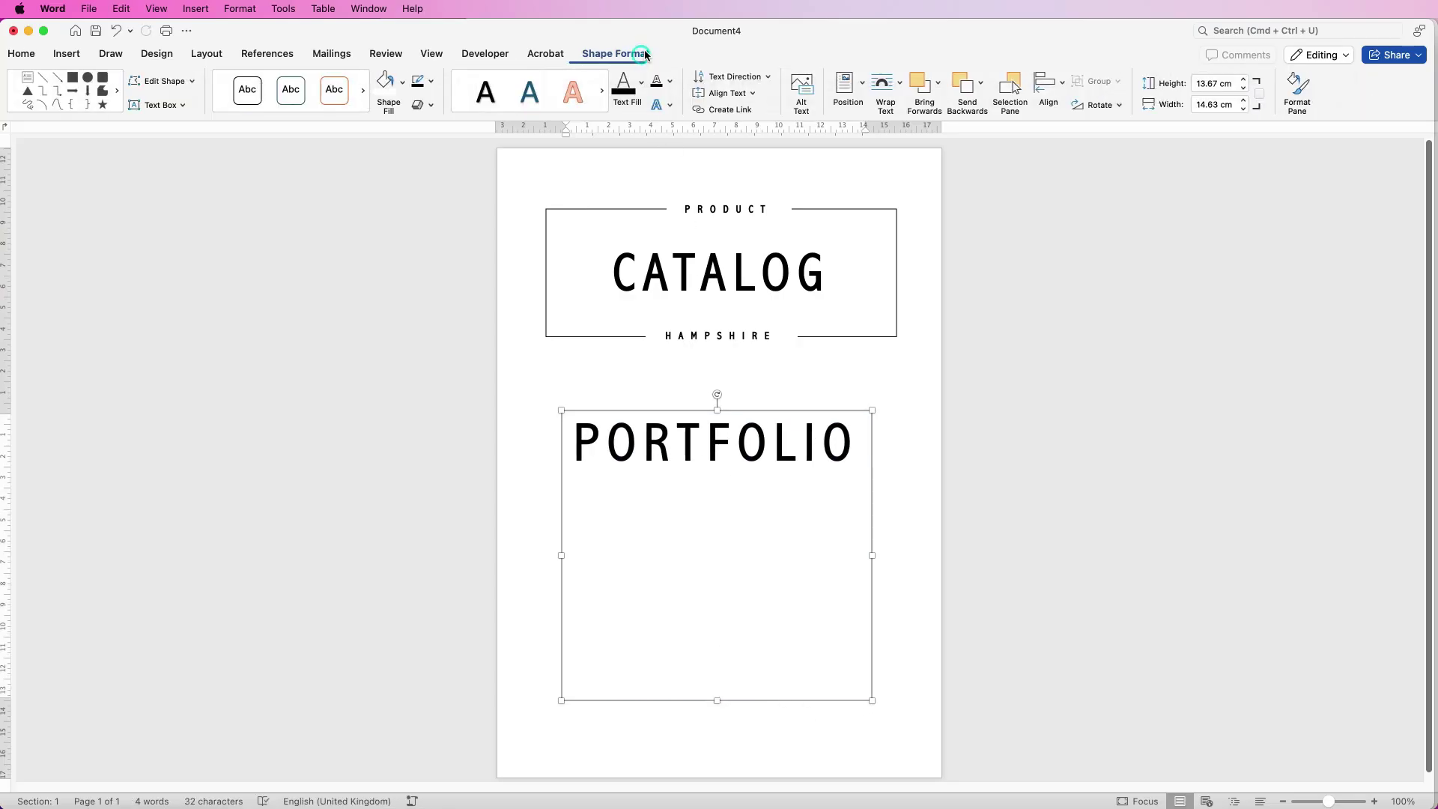
{"action": "left_click", "coordinate": [768, 78]}
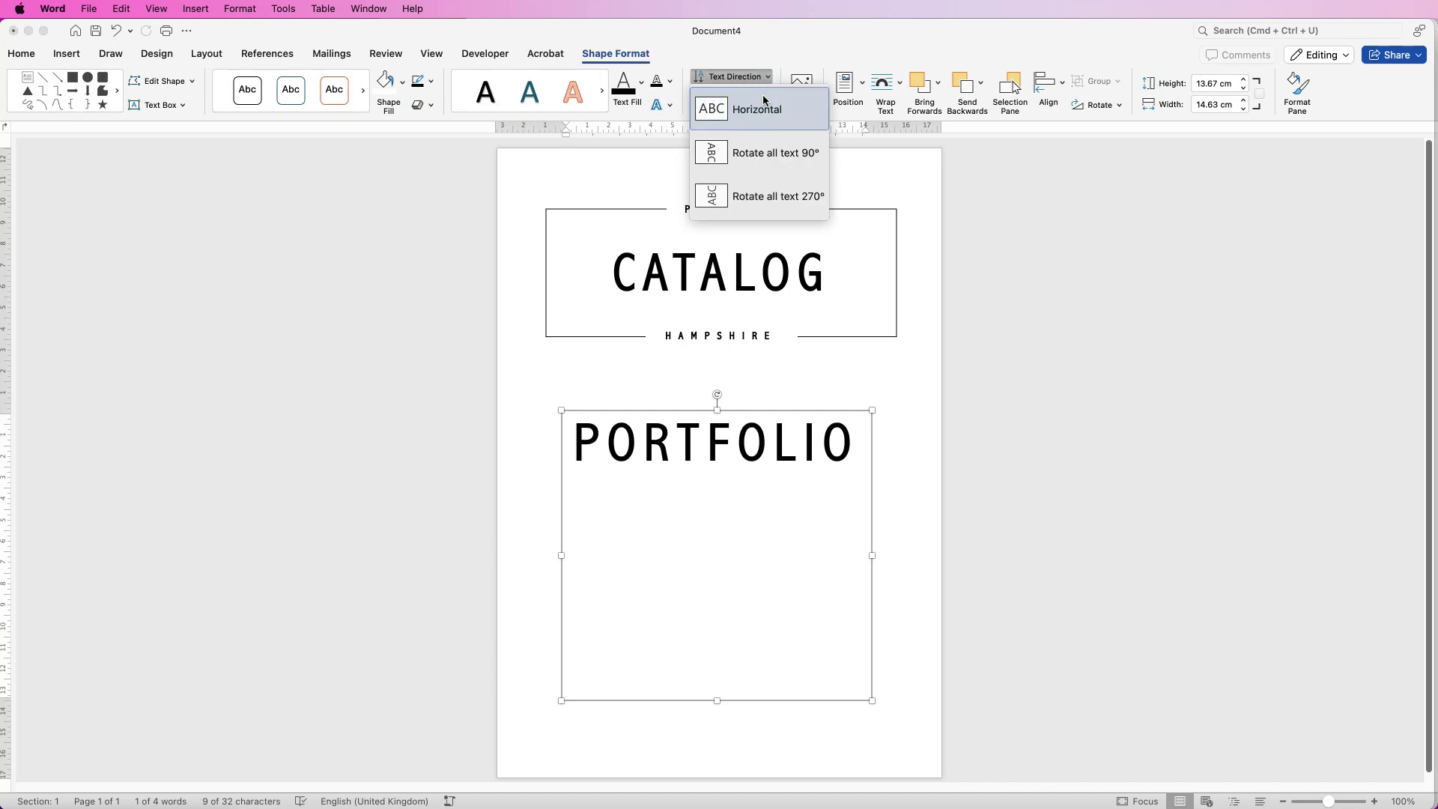
{"action": "left_click", "coordinate": [745, 198]}
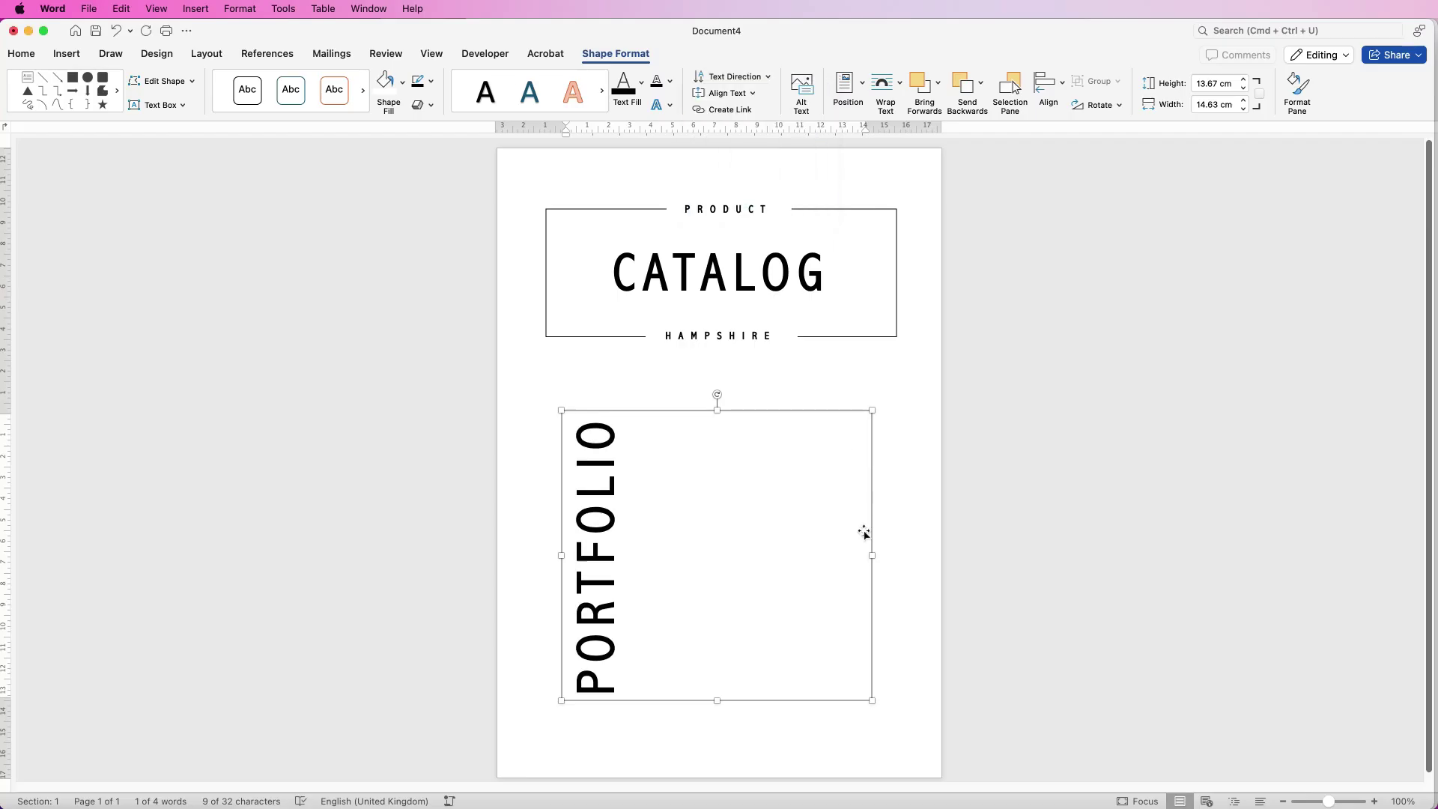
{"action": "left_click_drag", "start_coordinate": [875, 555], "coordinate": [631, 552]}
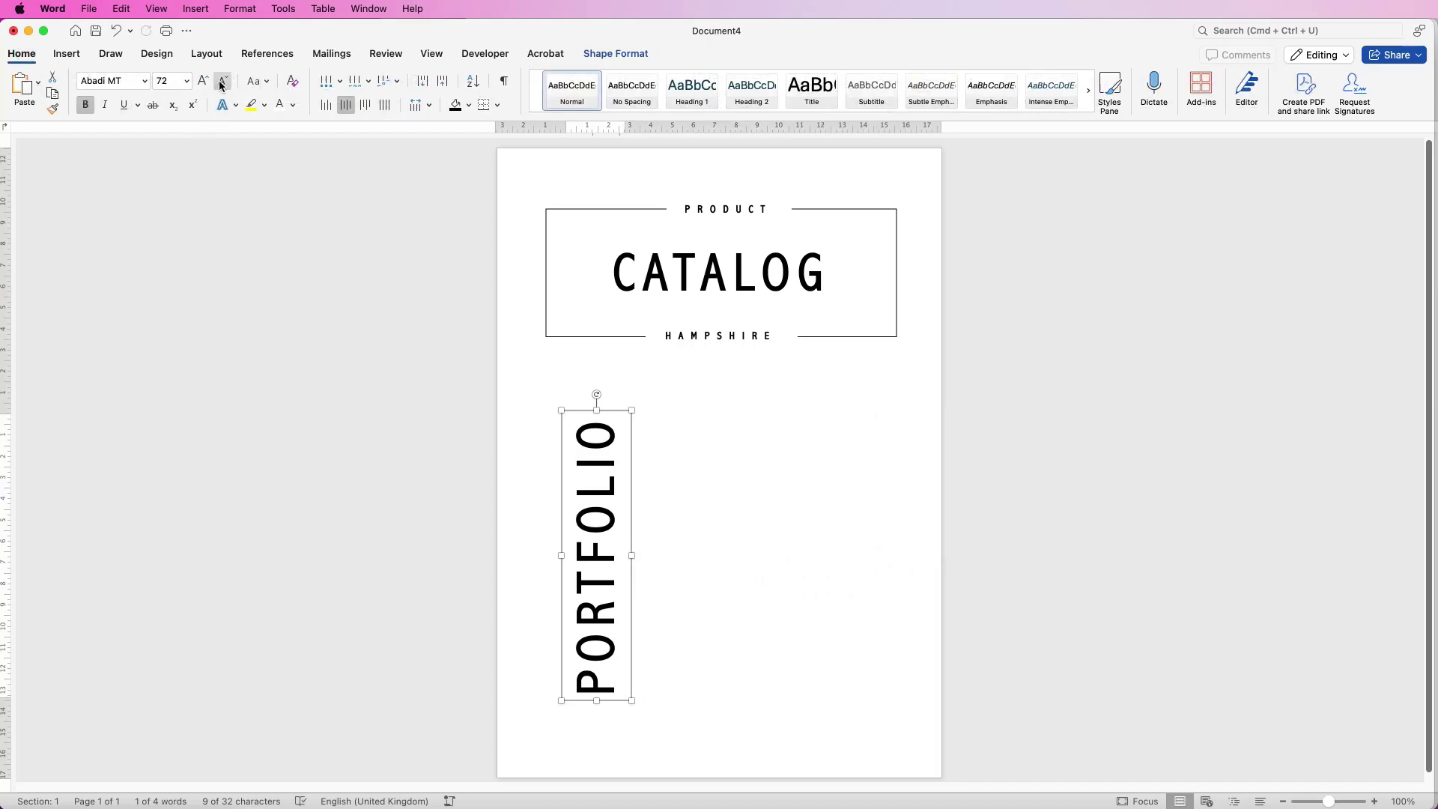
{"action": "left_click", "coordinate": [222, 82]}
{"action": "left_click", "coordinate": [222, 82]}
{"action": "left_click", "coordinate": [222, 82]}
{"action": "left_click", "coordinate": [222, 82]}
{"action": "left_click_drag", "start_coordinate": [631, 555], "coordinate": [619, 555]}
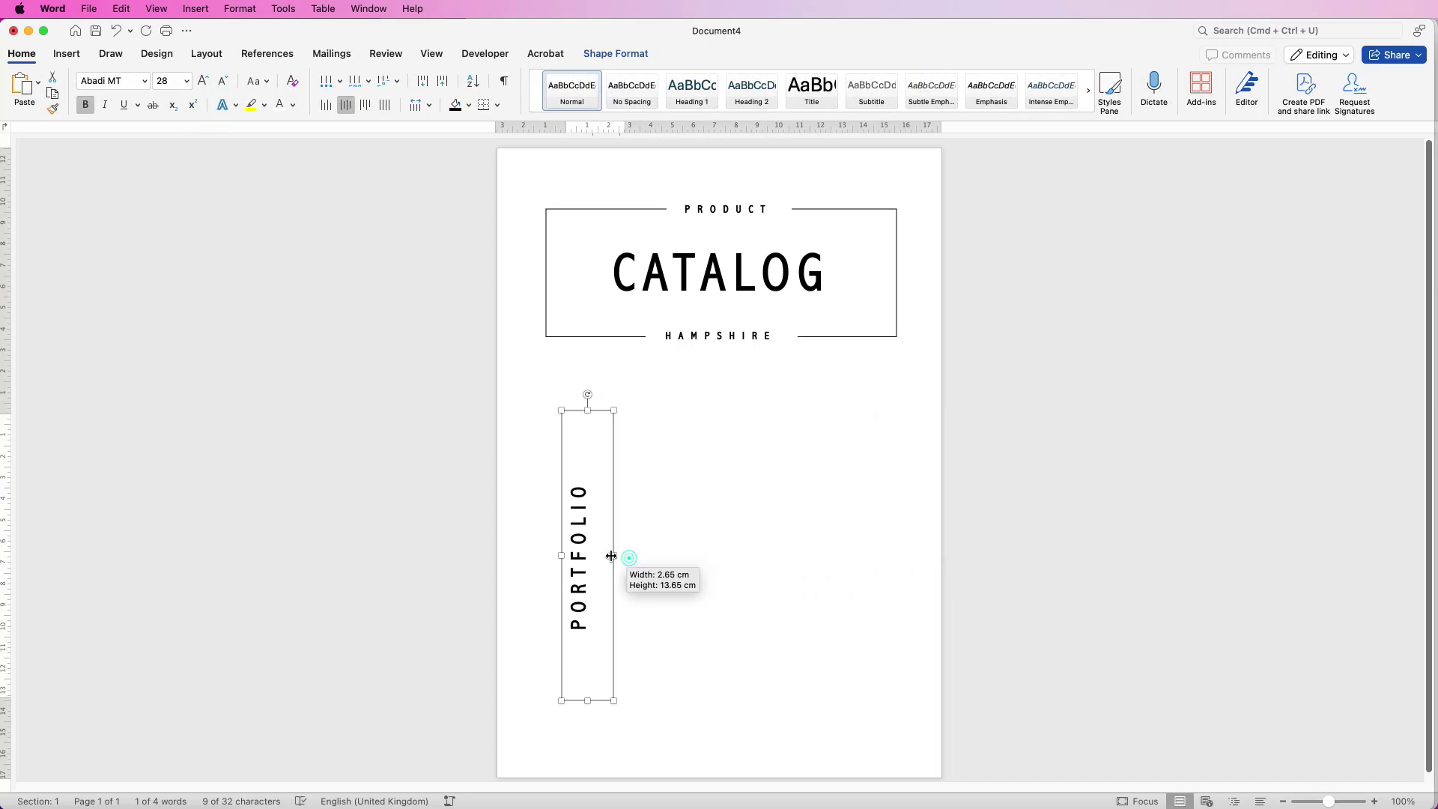
{"action": "left_click", "coordinate": [652, 488]}
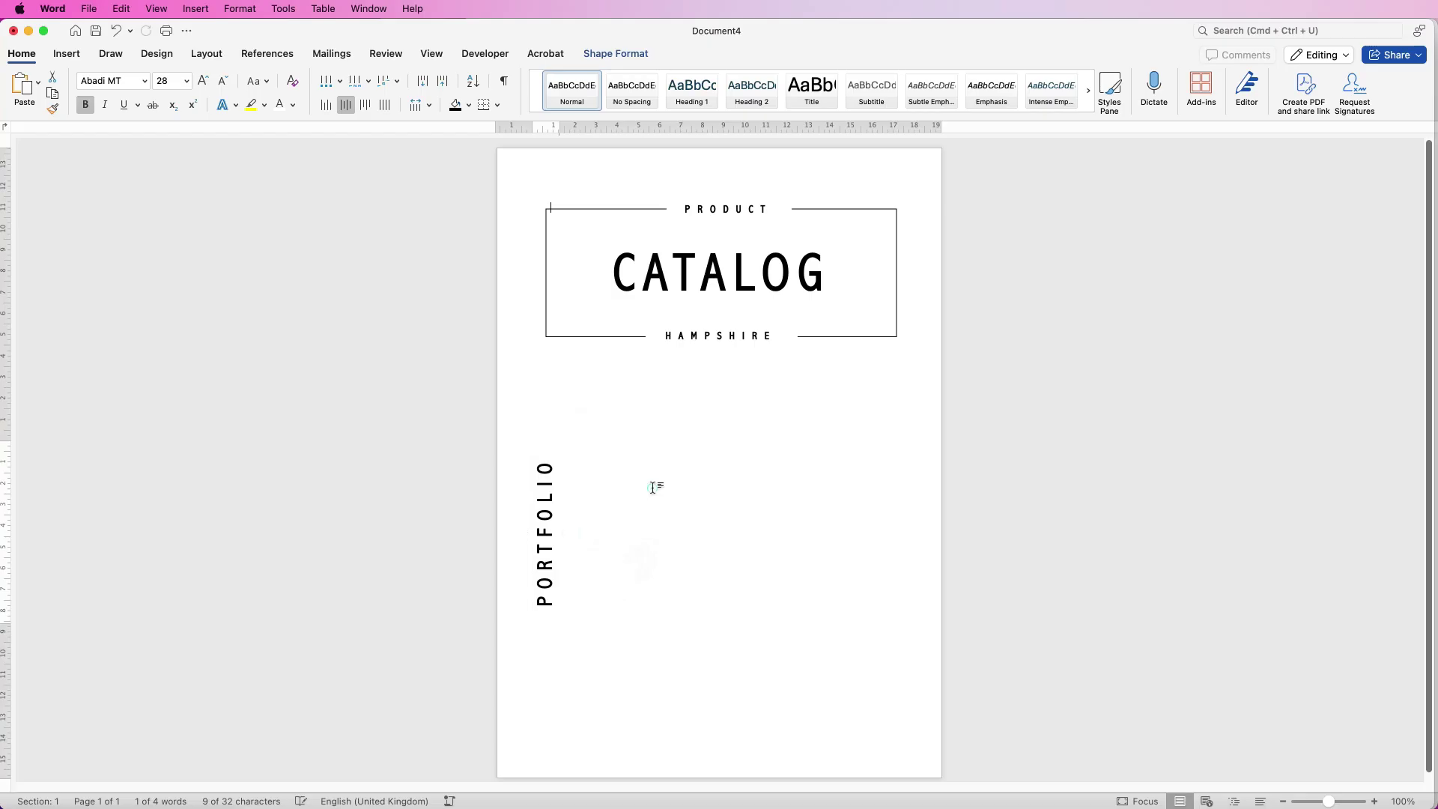
{"action": "left_click", "coordinate": [67, 56]}
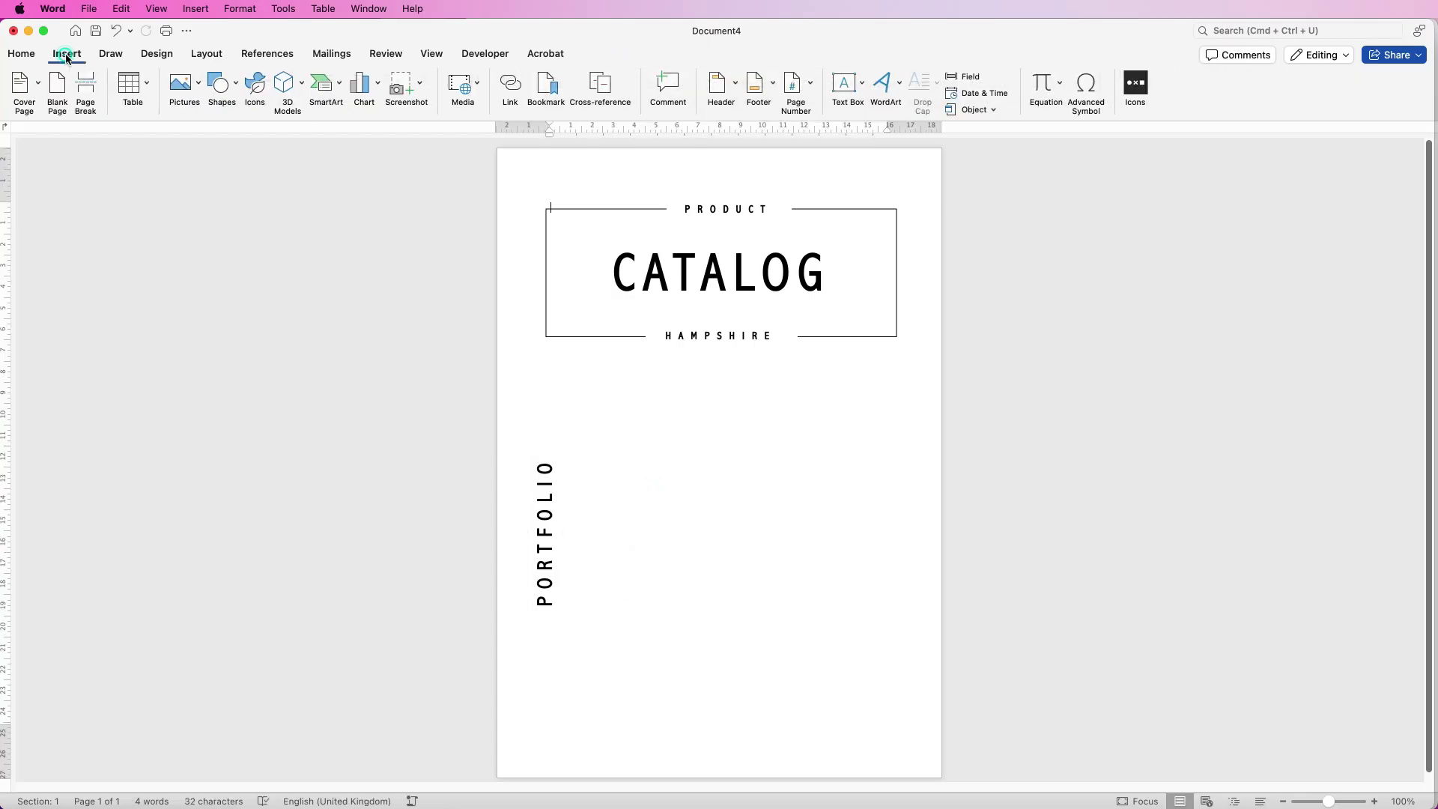
Step: Insert the stock photo of a white vase with dried flowers, found by searching FOLIAGE
{"action": "left_click", "coordinate": [198, 91]}
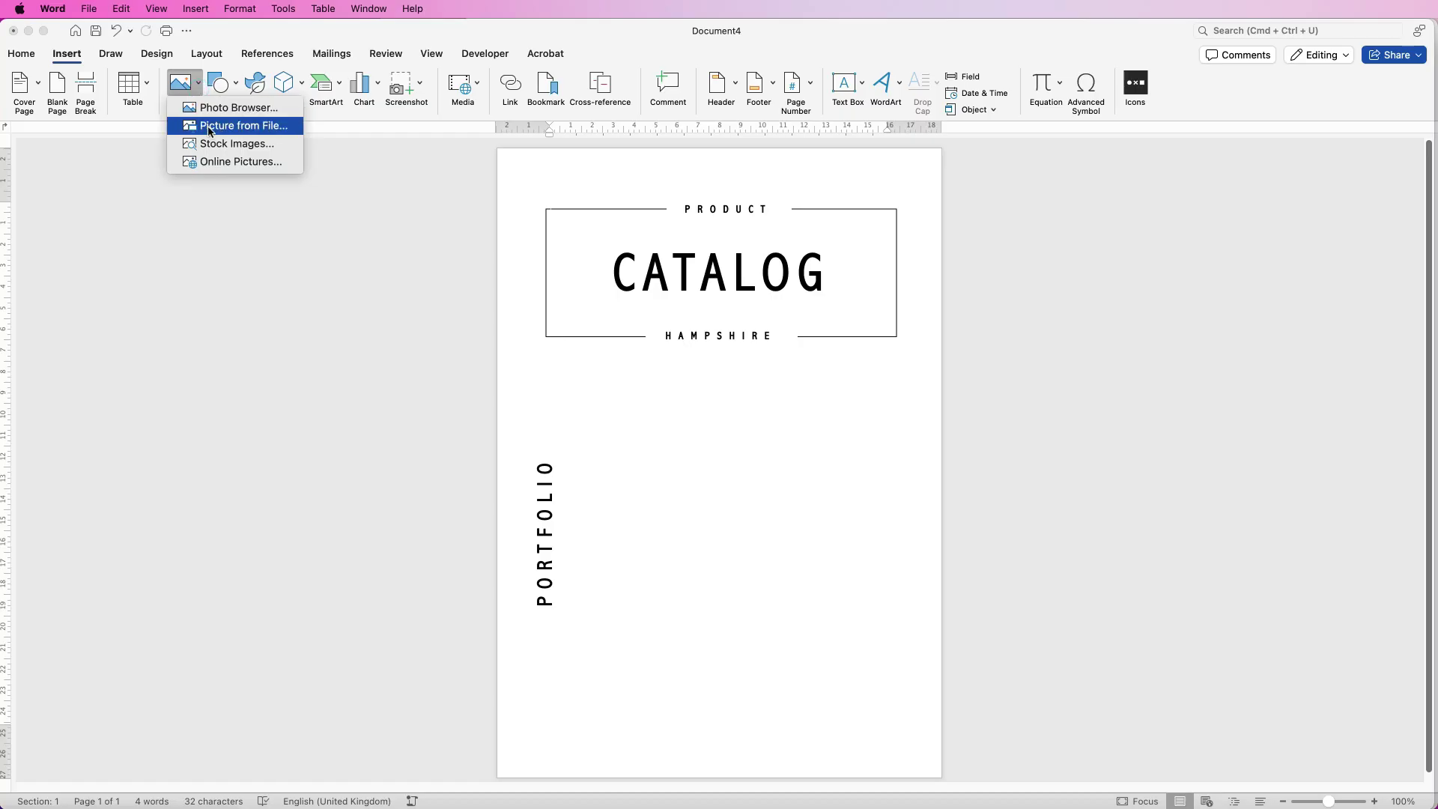
{"action": "left_click", "coordinate": [250, 147]}
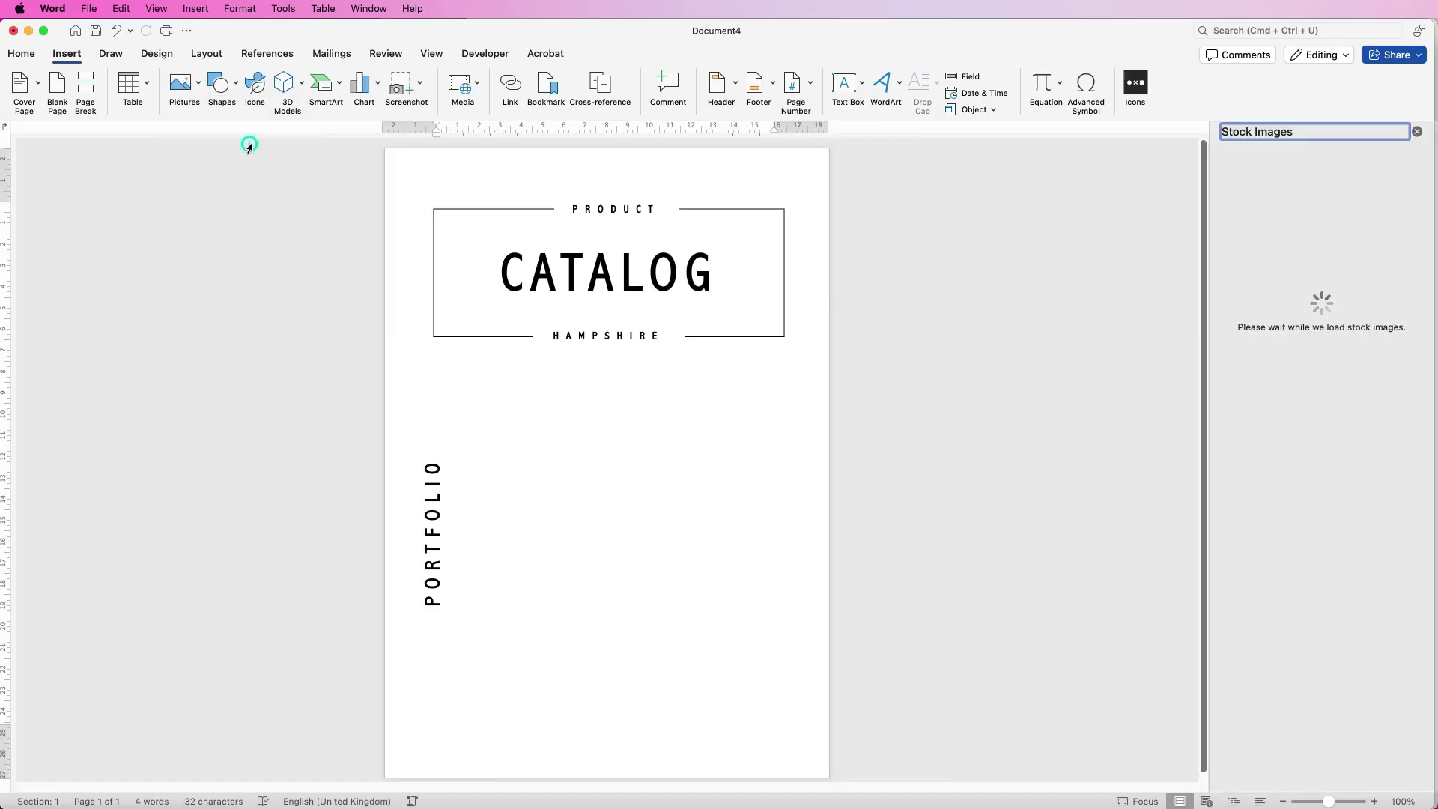
{"action": "type", "text": "FO"}
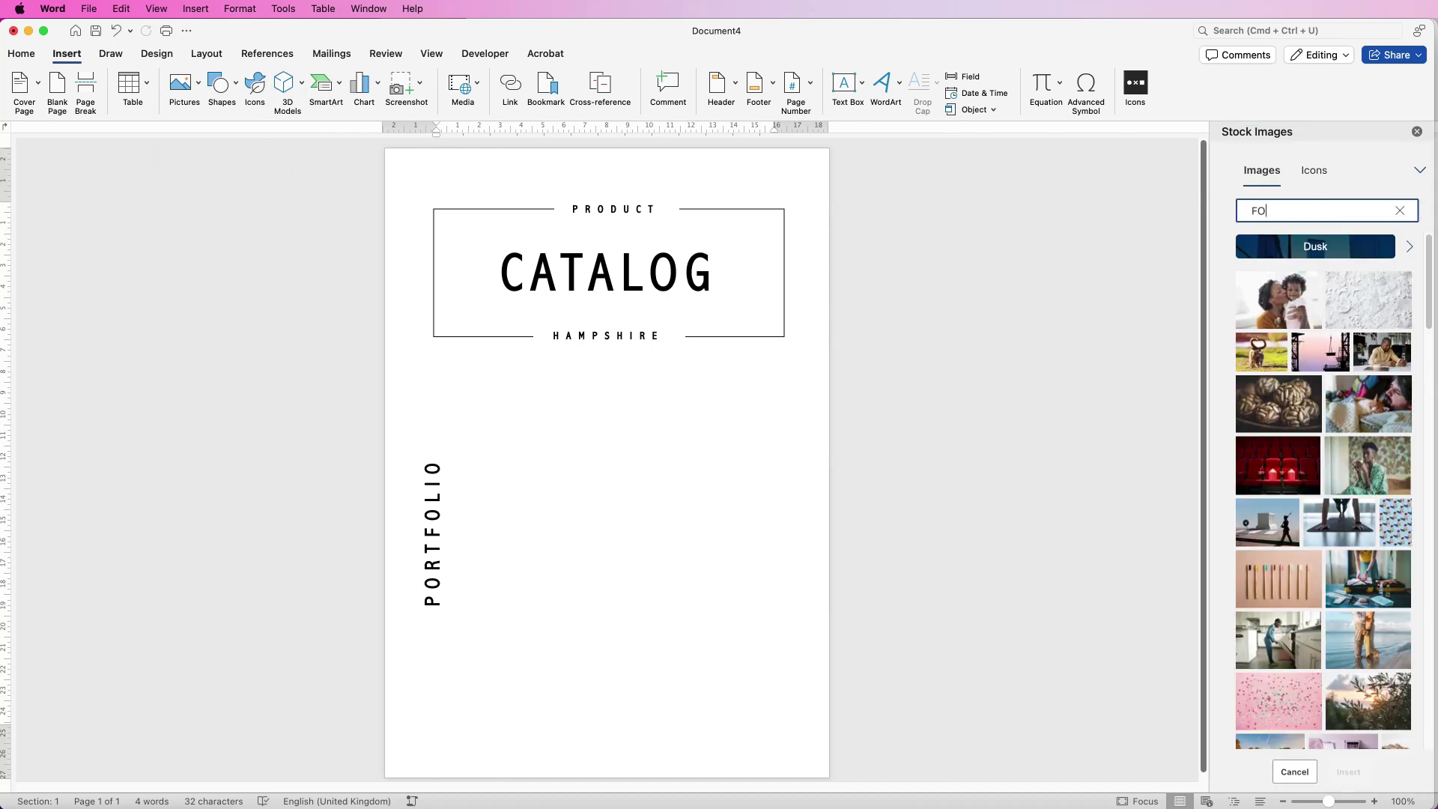
{"action": "type", "text": "LIAGE"}
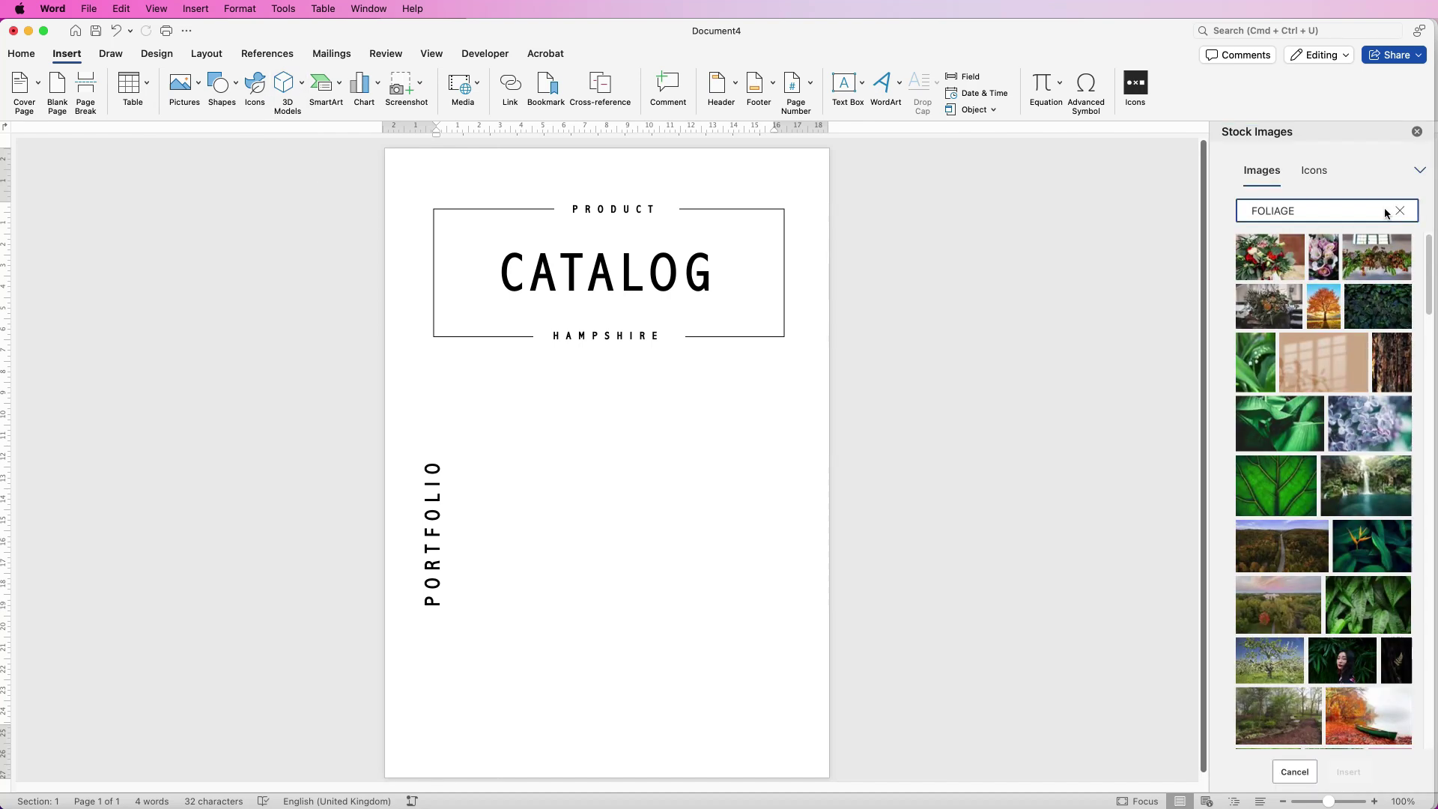
{"action": "left_click_drag", "start_coordinate": [1428, 297], "coordinate": [1425, 537]}
{"action": "scroll", "coordinate": [1407, 462], "scroll_direction": "down", "scroll_amount": 5}
{"action": "left_click", "coordinate": [1398, 439]}
{"action": "left_click", "coordinate": [1345, 773]}
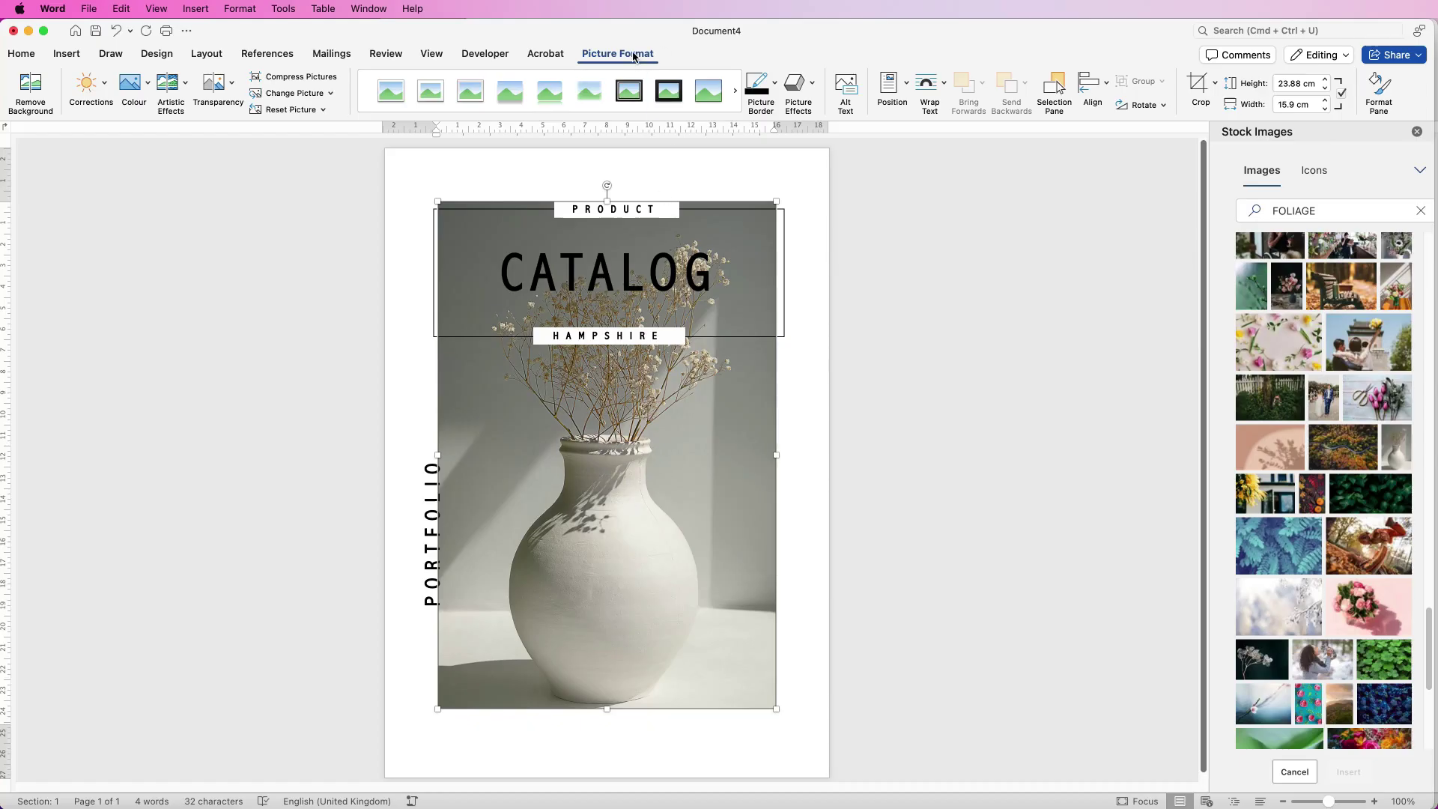
Step: Set the vase photo to In Front of Text and resize it to sit below the framed title
{"action": "left_click", "coordinate": [929, 84]}
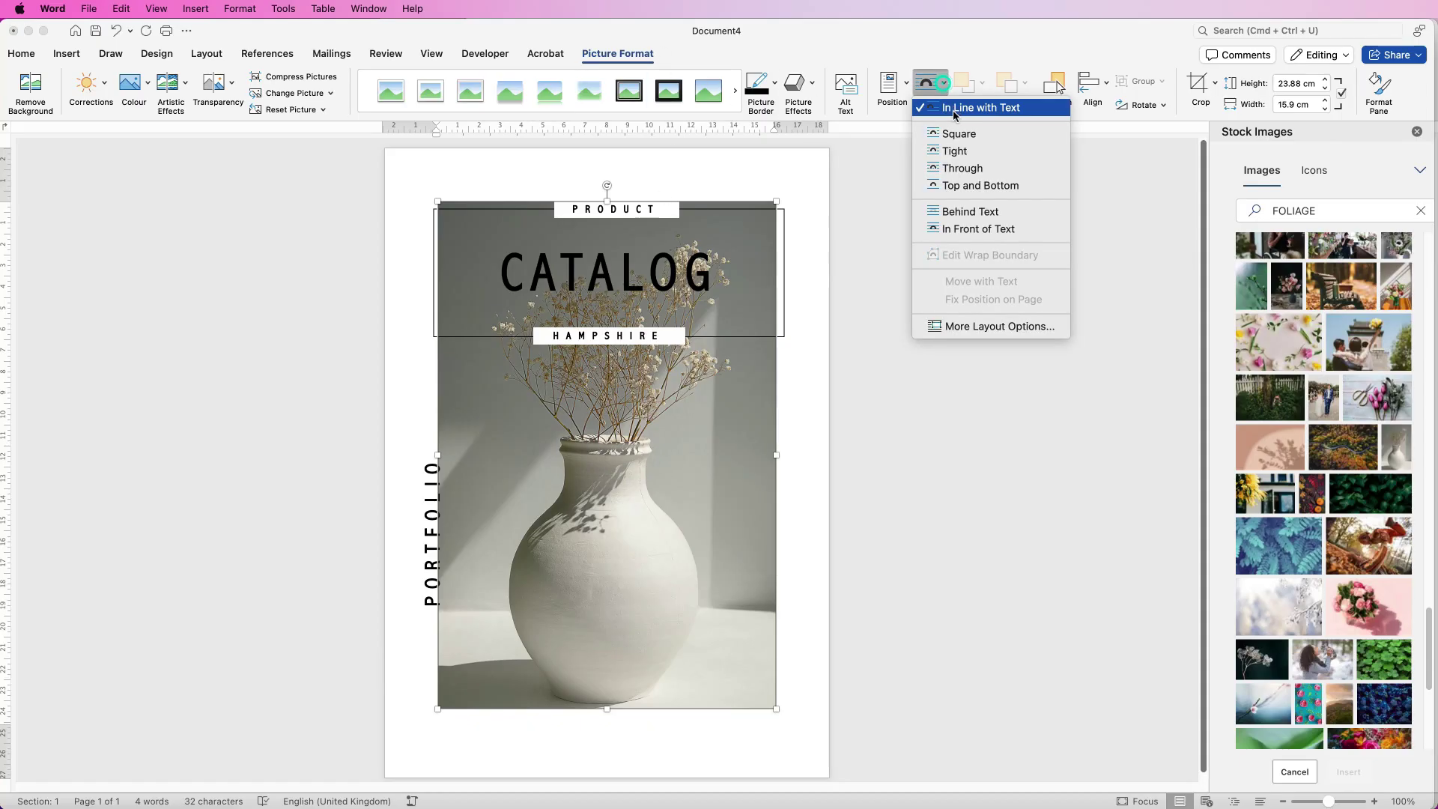
{"action": "left_click", "coordinate": [948, 229]}
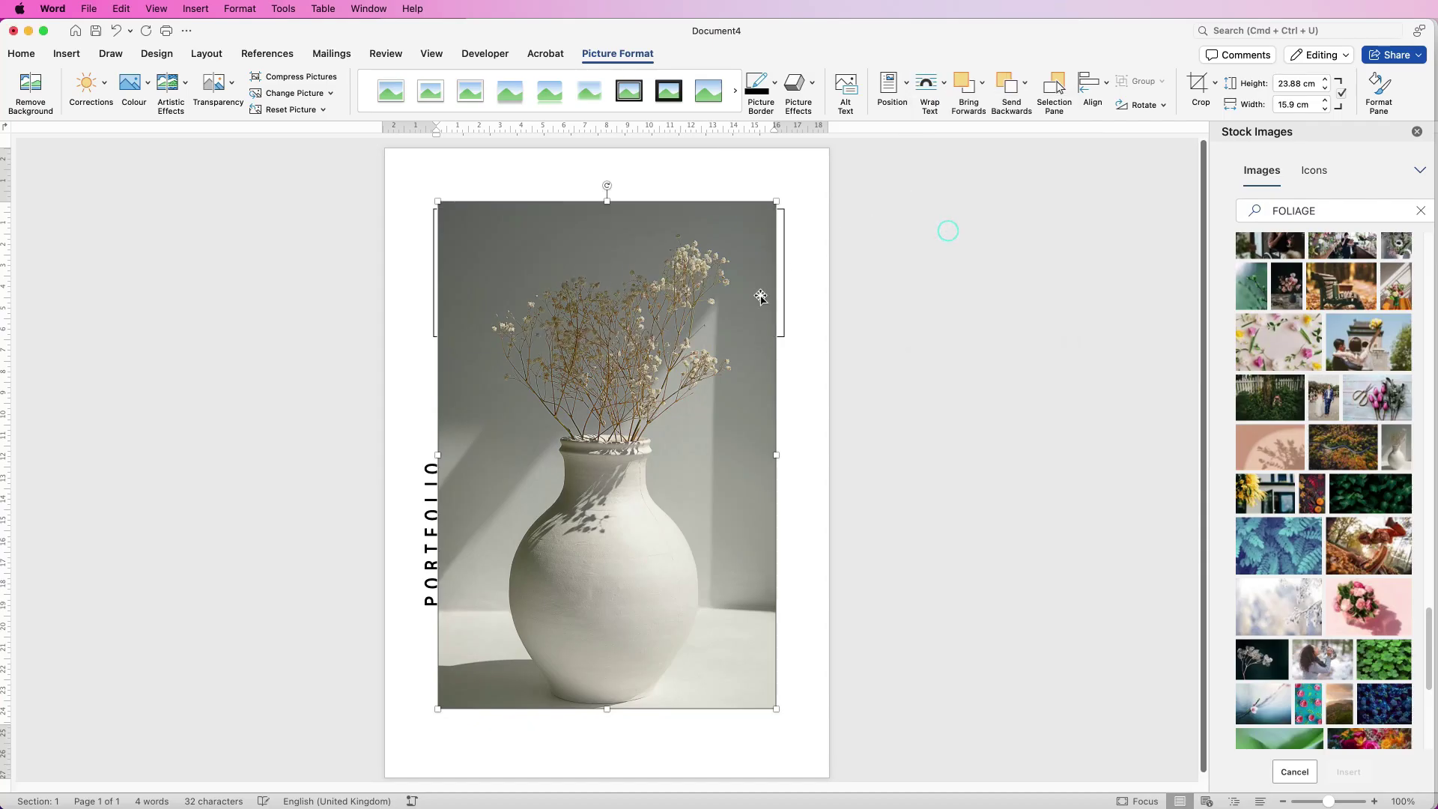
{"action": "left_click_drag", "start_coordinate": [776, 200], "coordinate": [632, 416]}
{"action": "left_click_drag", "start_coordinate": [576, 531], "coordinate": [648, 475]}
{"action": "left_click_drag", "start_coordinate": [697, 660], "coordinate": [737, 720]}
{"action": "left_click_drag", "start_coordinate": [689, 616], "coordinate": [666, 609]}
Step: Place the PORTFOLIO labels beside the photo, one on each side
{"action": "left_click_drag", "start_coordinate": [436, 552], "coordinate": [751, 563]}
{"action": "mouse_move", "coordinate": [746, 420]}
{"action": "left_mouse_down"}
{"action": "mouse_move", "coordinate": [802, 473]}
{"action": "mouse_move", "coordinate": [771, 420]}
{"action": "left_mouse_up"}
{"action": "left_click", "coordinate": [789, 413]}
Step: Rotate the right PORTFOLIO label's text 90° to read top-to-bottom and nudge it slightly down
{"action": "left_click", "coordinate": [743, 507]}
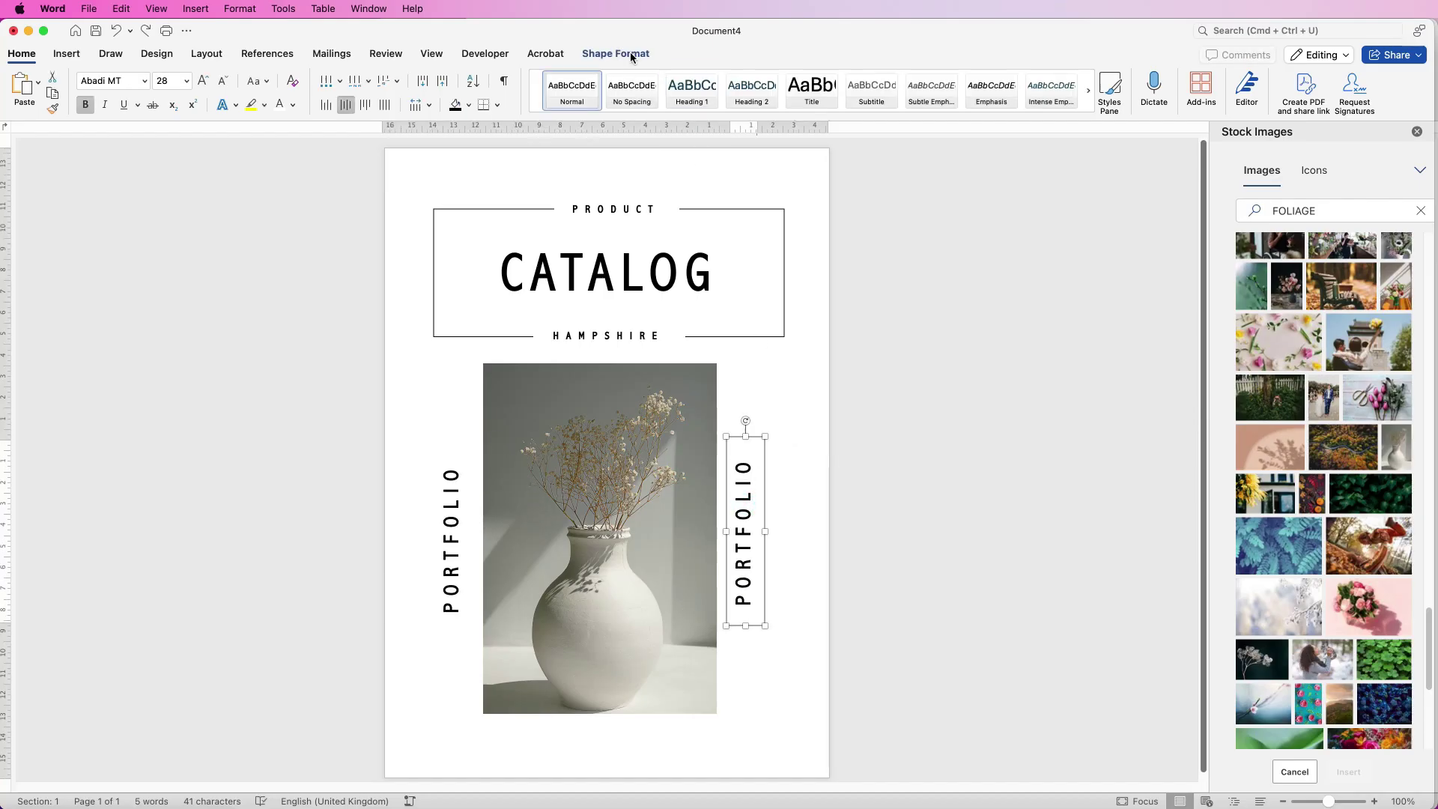
{"action": "left_click", "coordinate": [639, 56]}
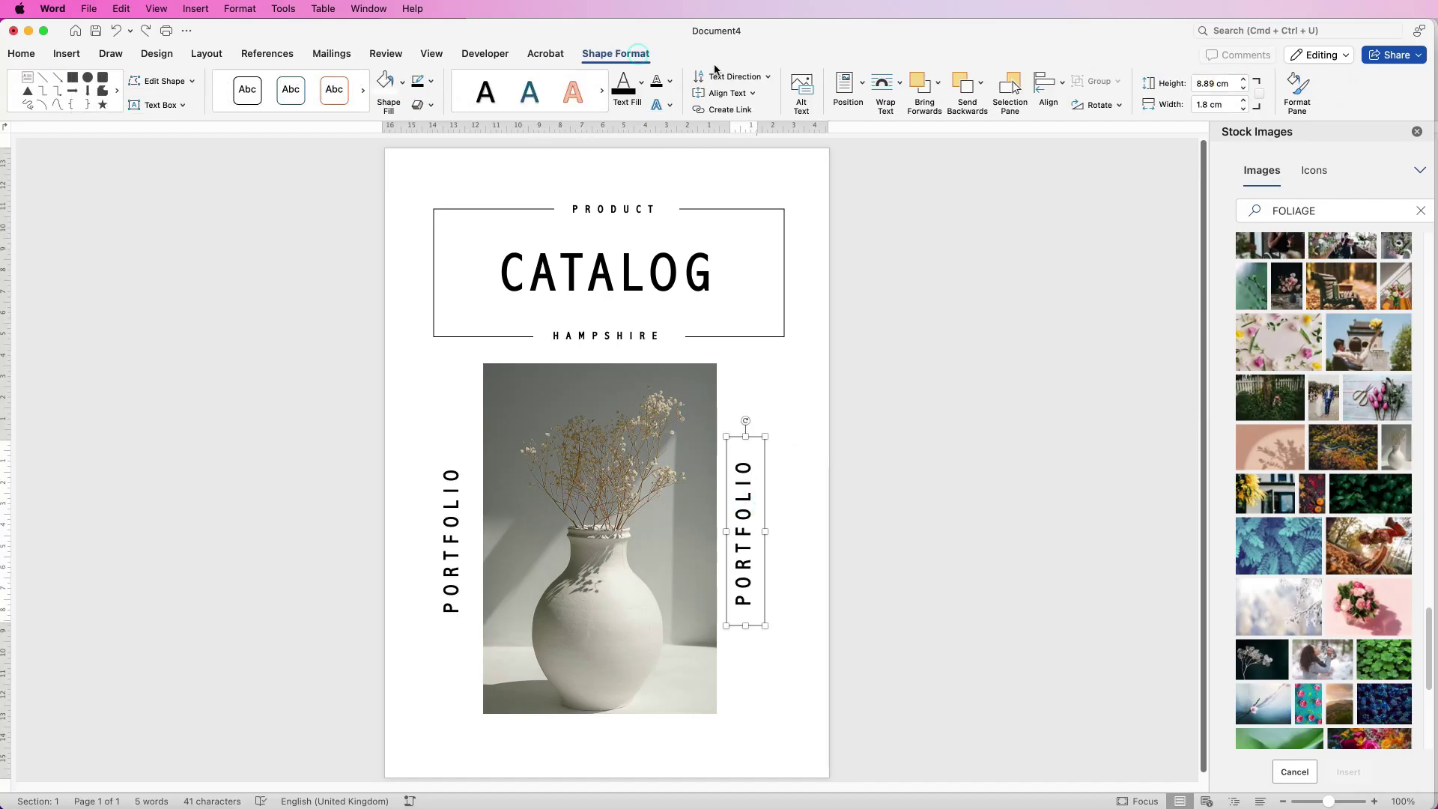
{"action": "left_click", "coordinate": [769, 79]}
{"action": "left_click", "coordinate": [750, 152]}
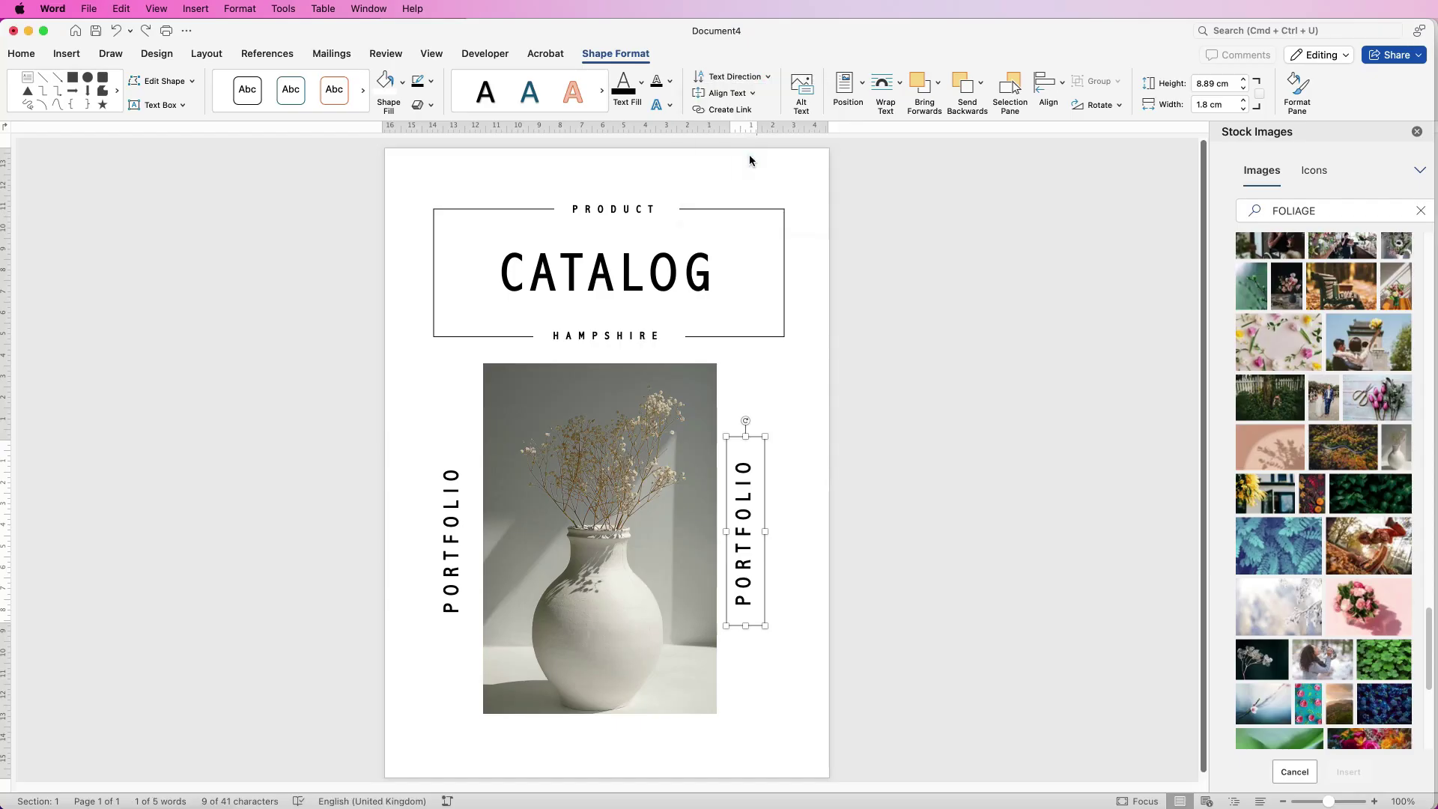
{"action": "left_click_drag", "start_coordinate": [747, 548], "coordinate": [748, 558]}
{"action": "left_click", "coordinate": [733, 556]}
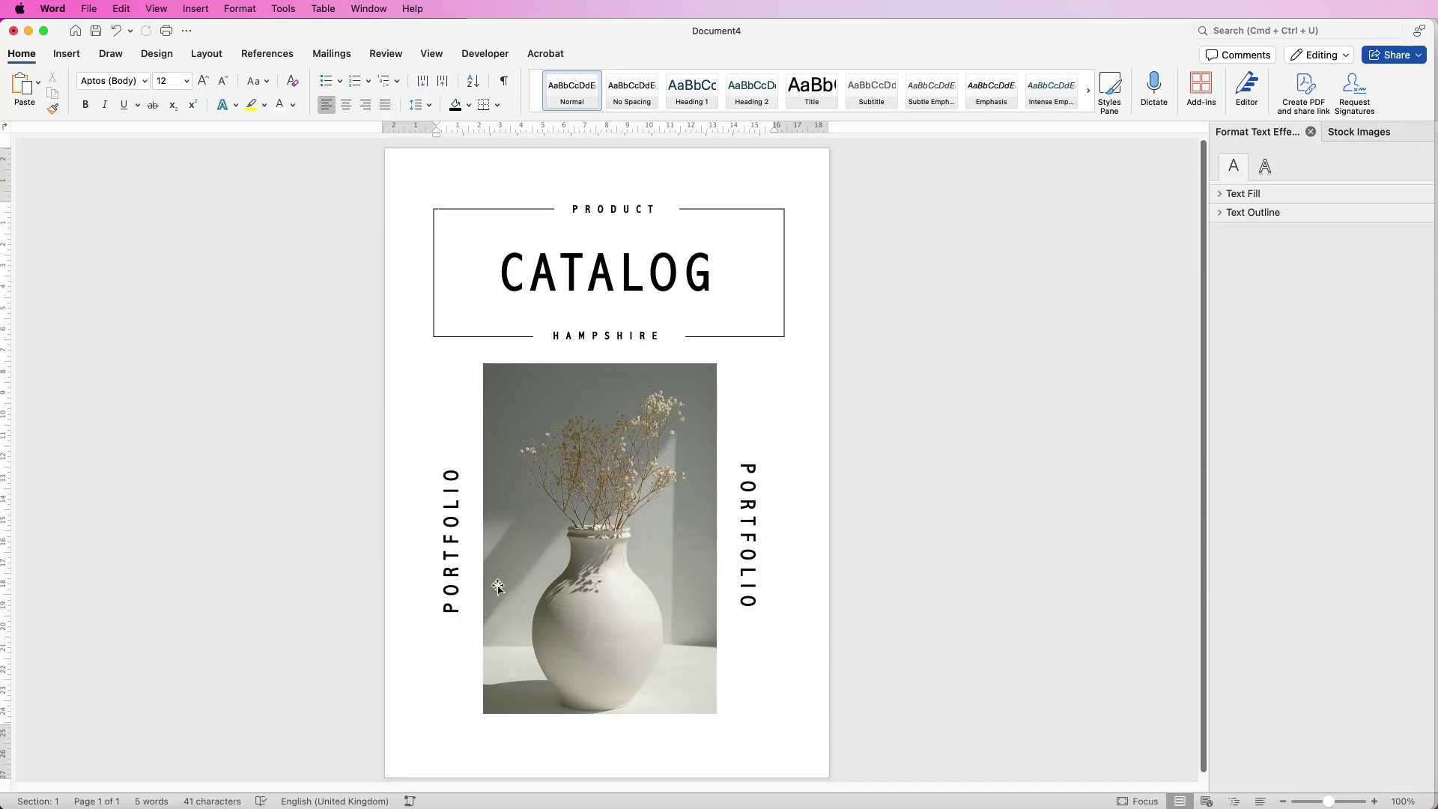
{"action": "left_click", "coordinate": [749, 570]}
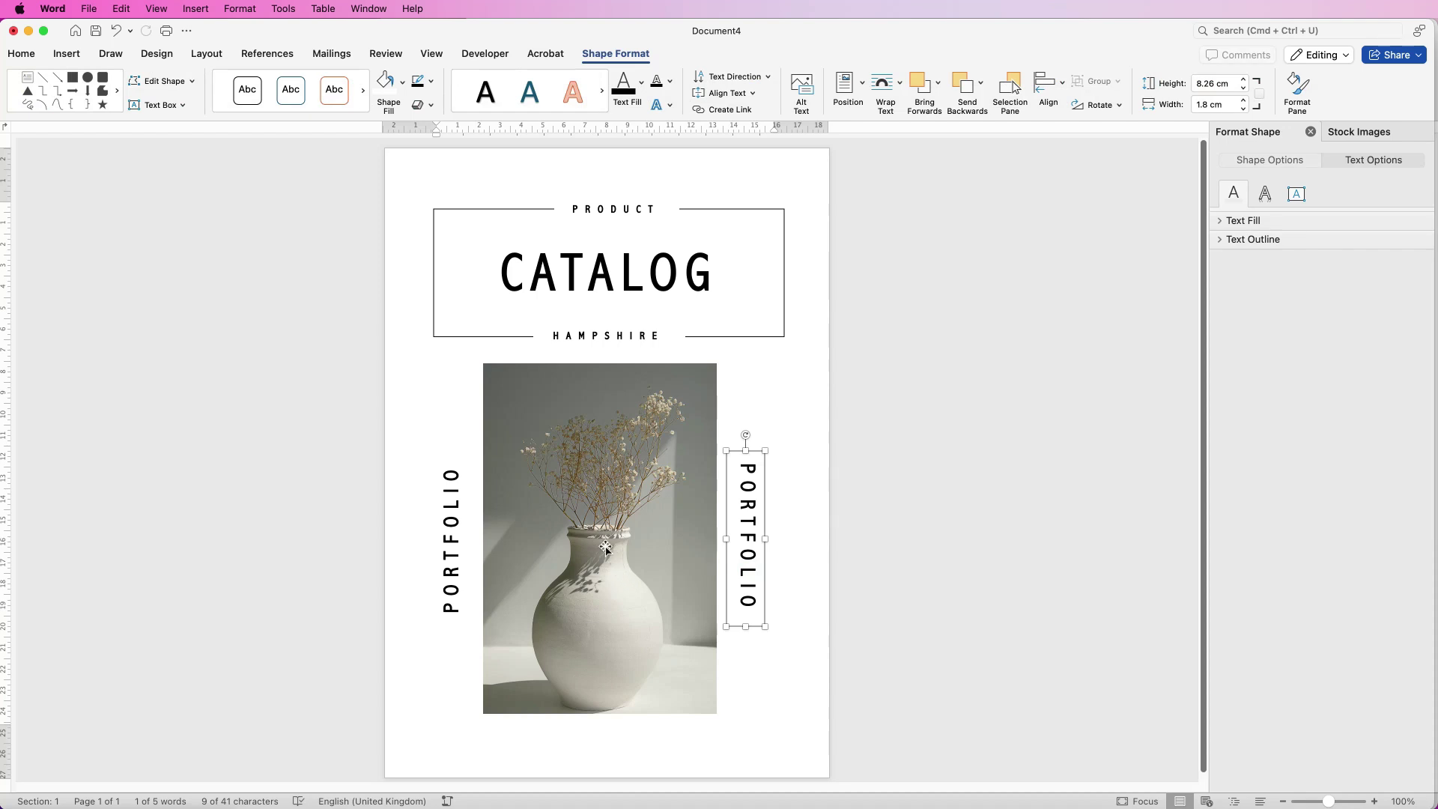
{"action": "left_click", "coordinate": [603, 547], "text": "shift"}
Step: Distribute the photo and both PORTFOLIO labels horizontally and align their middles
{"action": "left_click", "coordinate": [449, 562], "text": "shift"}
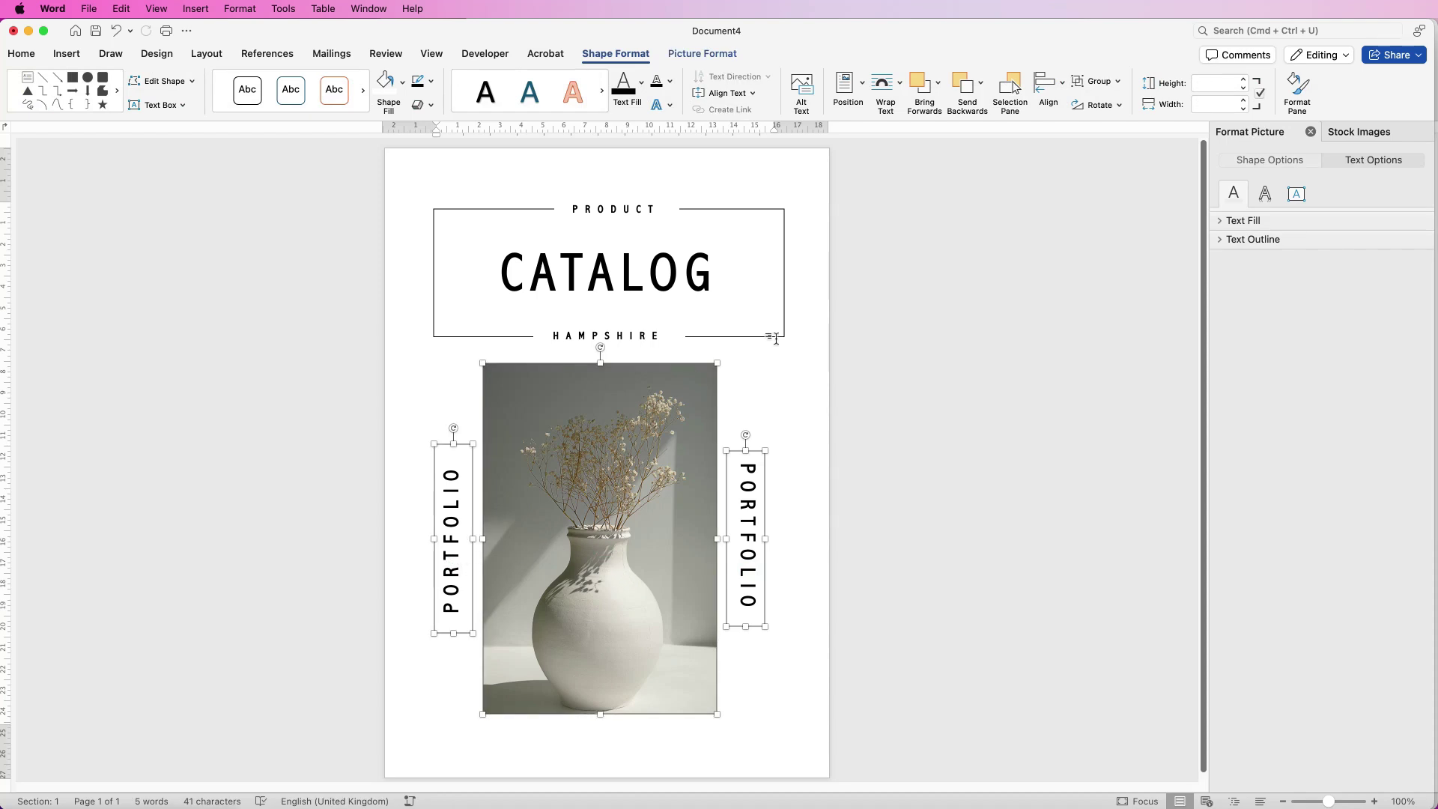
{"action": "left_click", "coordinate": [1062, 89]}
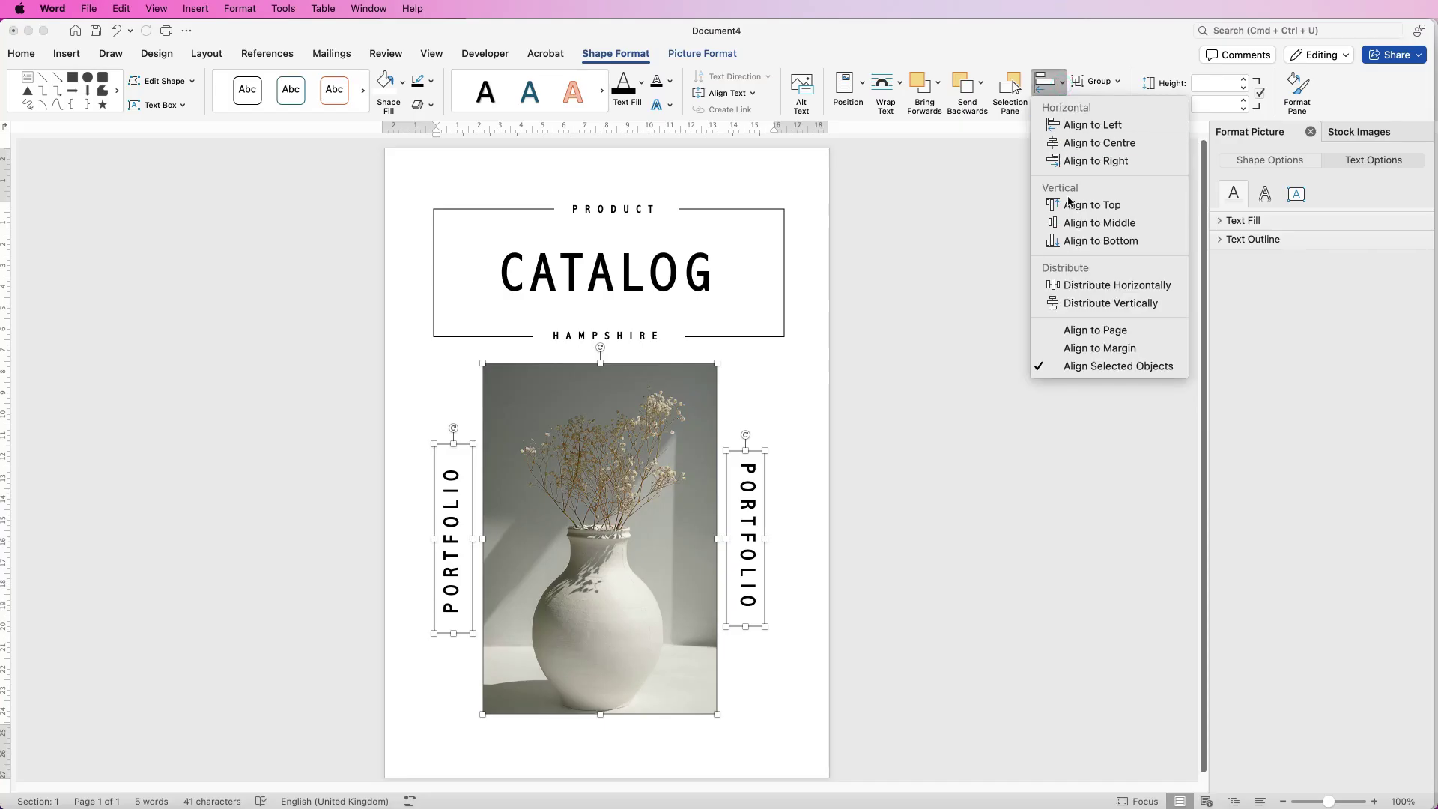
{"action": "left_click", "coordinate": [1073, 286]}
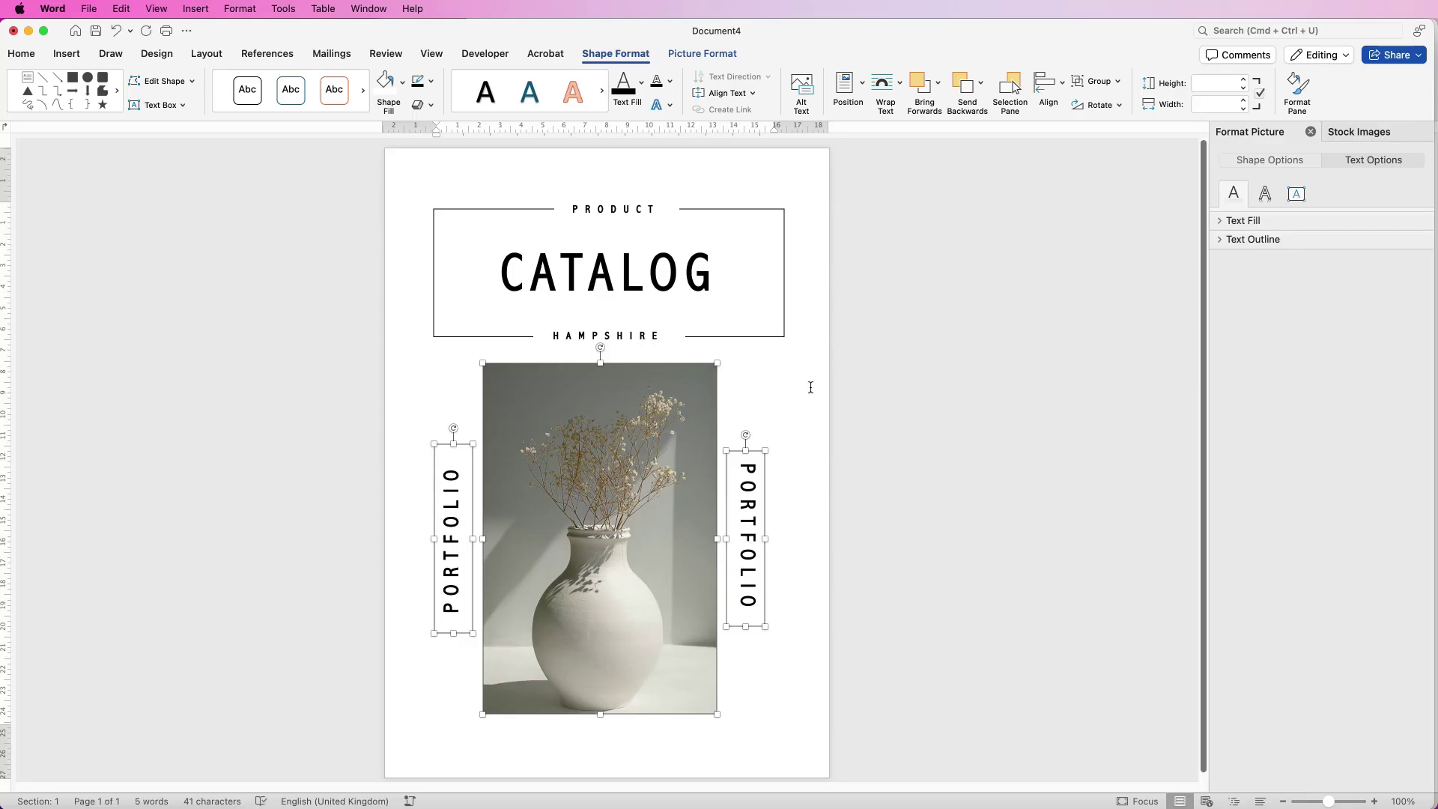
{"action": "left_click", "coordinate": [1064, 84]}
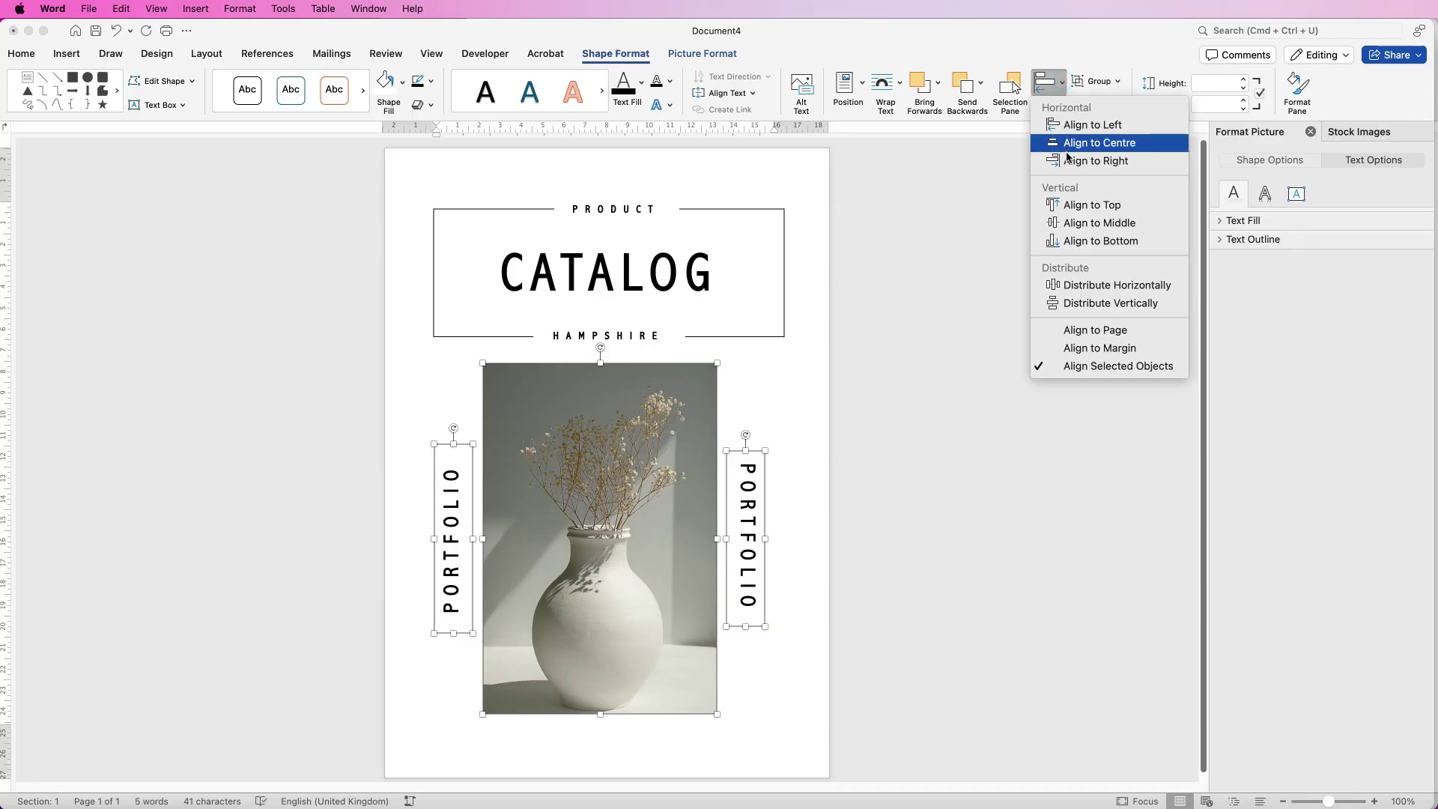
{"action": "left_click", "coordinate": [1067, 224]}
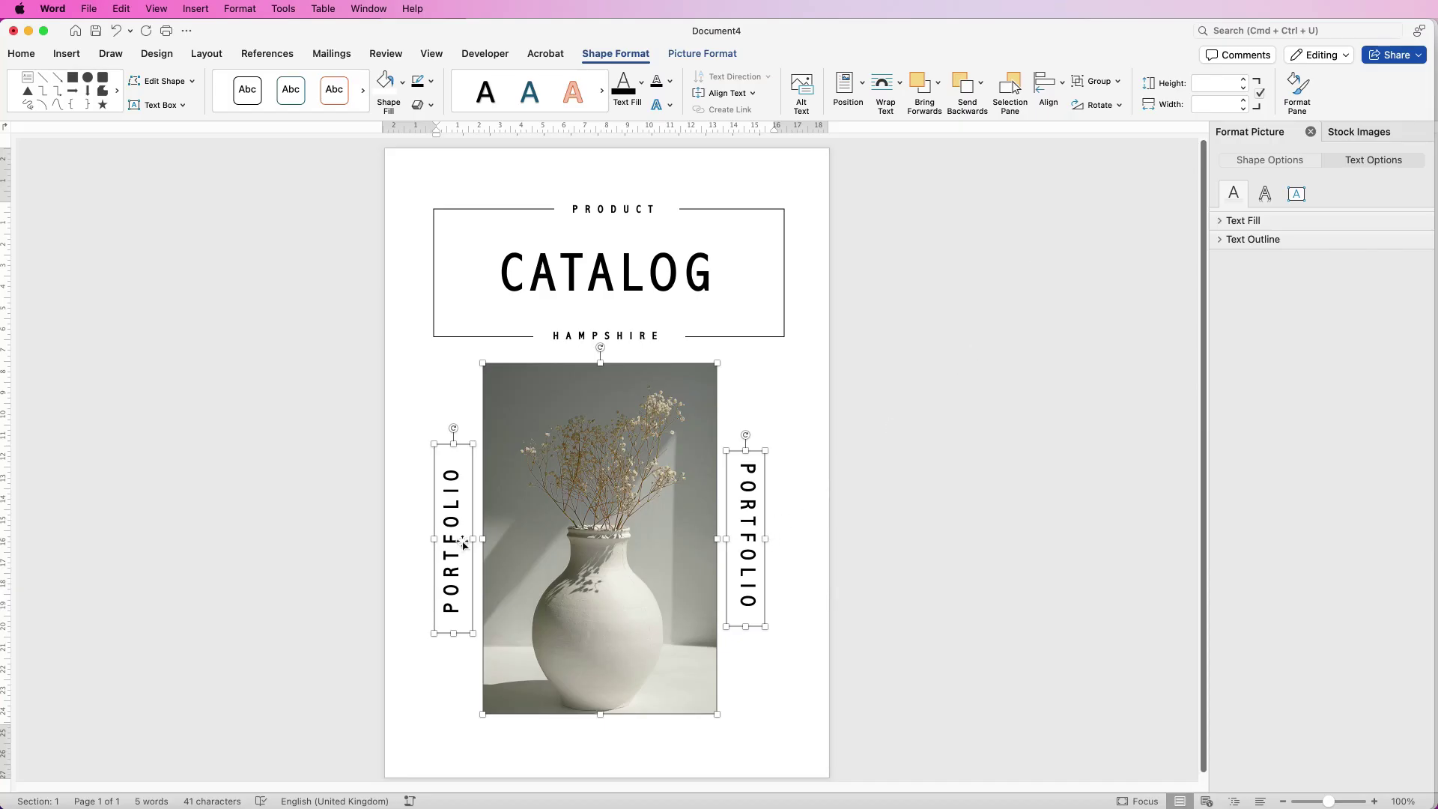
Step: Group the three objects and centre the group between the page margins
{"action": "left_click", "coordinate": [1103, 87]}
{"action": "left_click", "coordinate": [1105, 103]}
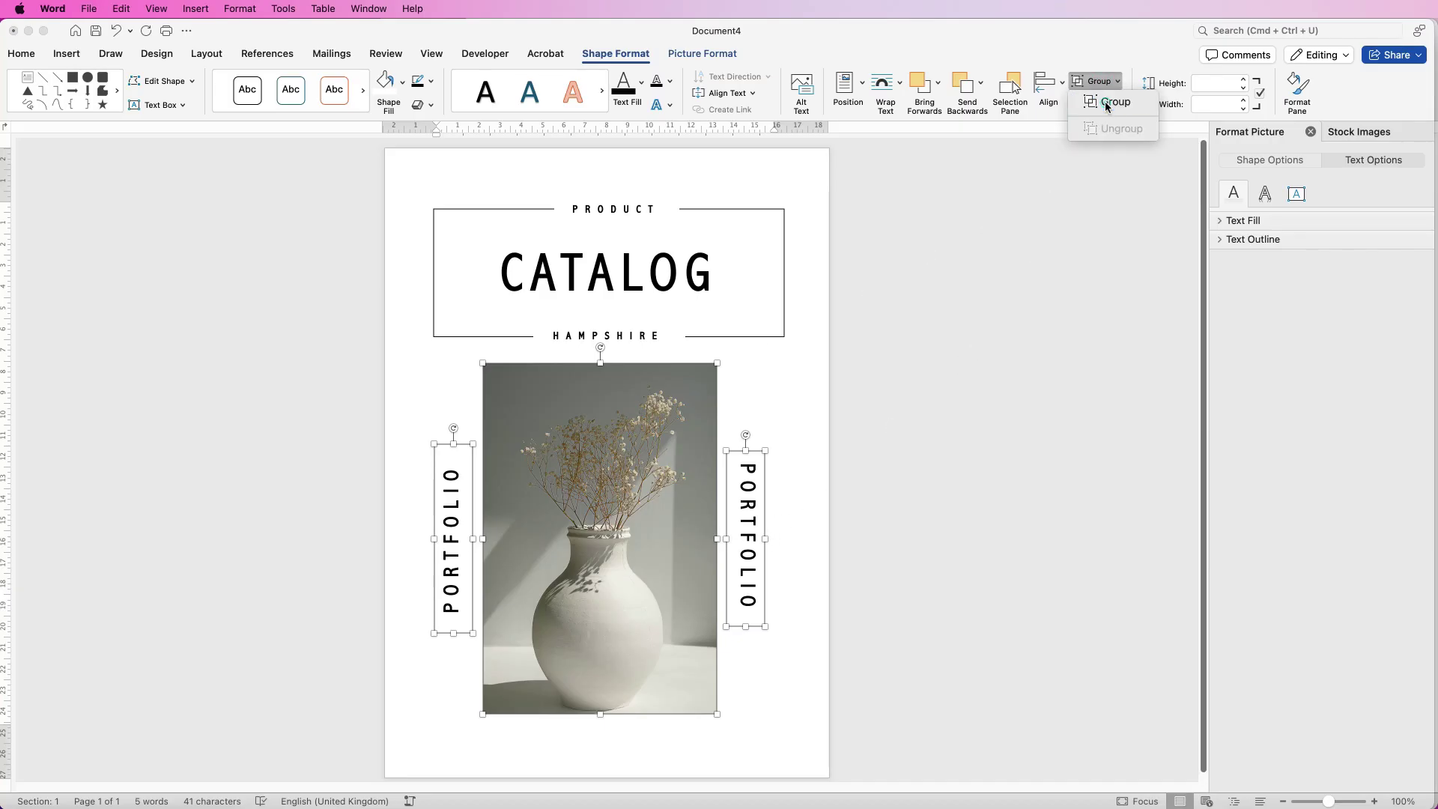
{"action": "mouse_move", "coordinate": [634, 527]}
{"action": "left_mouse_down"}
{"action": "mouse_move", "coordinate": [622, 572]}
{"action": "mouse_move", "coordinate": [672, 542]}
{"action": "mouse_move", "coordinate": [647, 540]}
{"action": "left_mouse_up"}
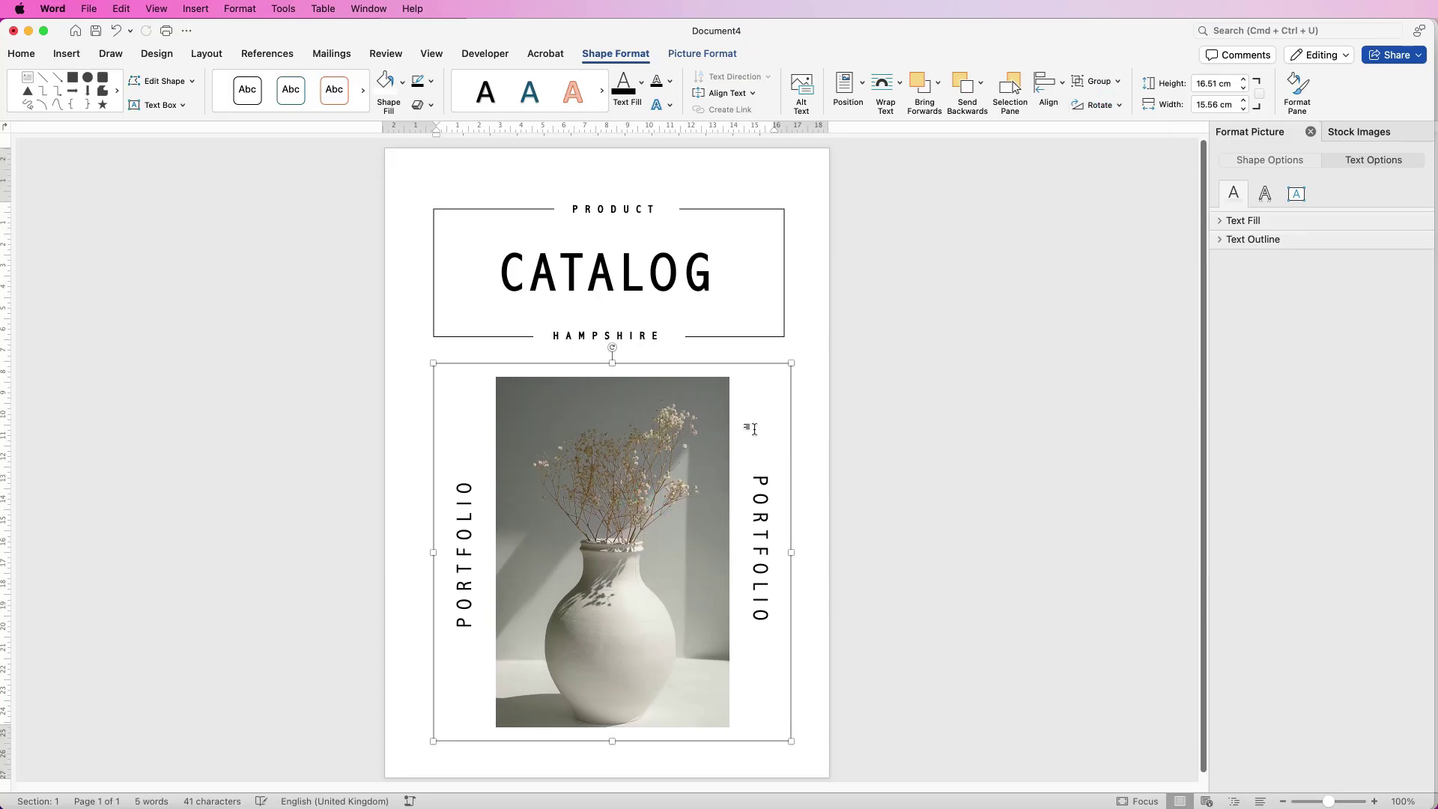
{"action": "left_click", "coordinate": [1062, 86]}
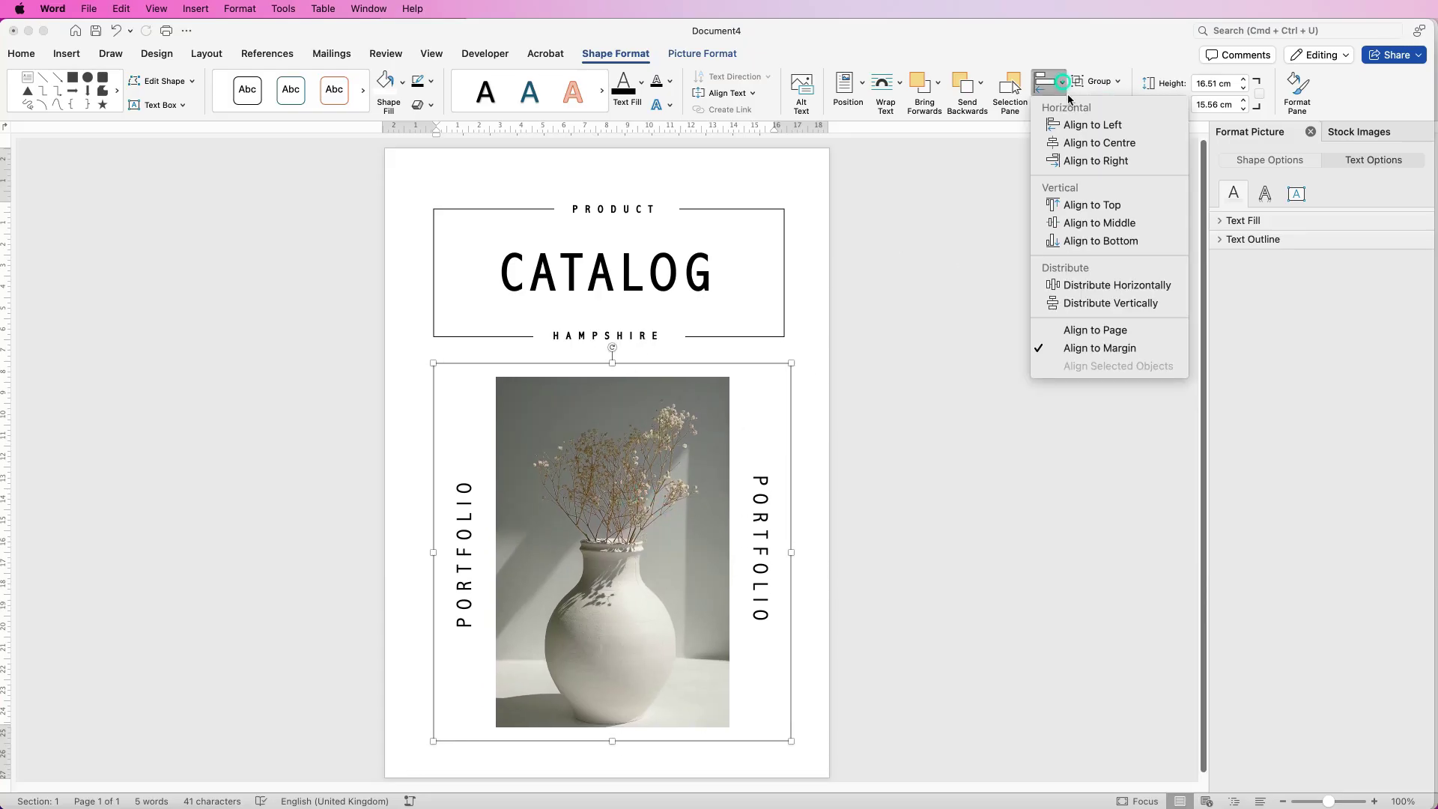
{"action": "left_click", "coordinate": [1075, 144]}
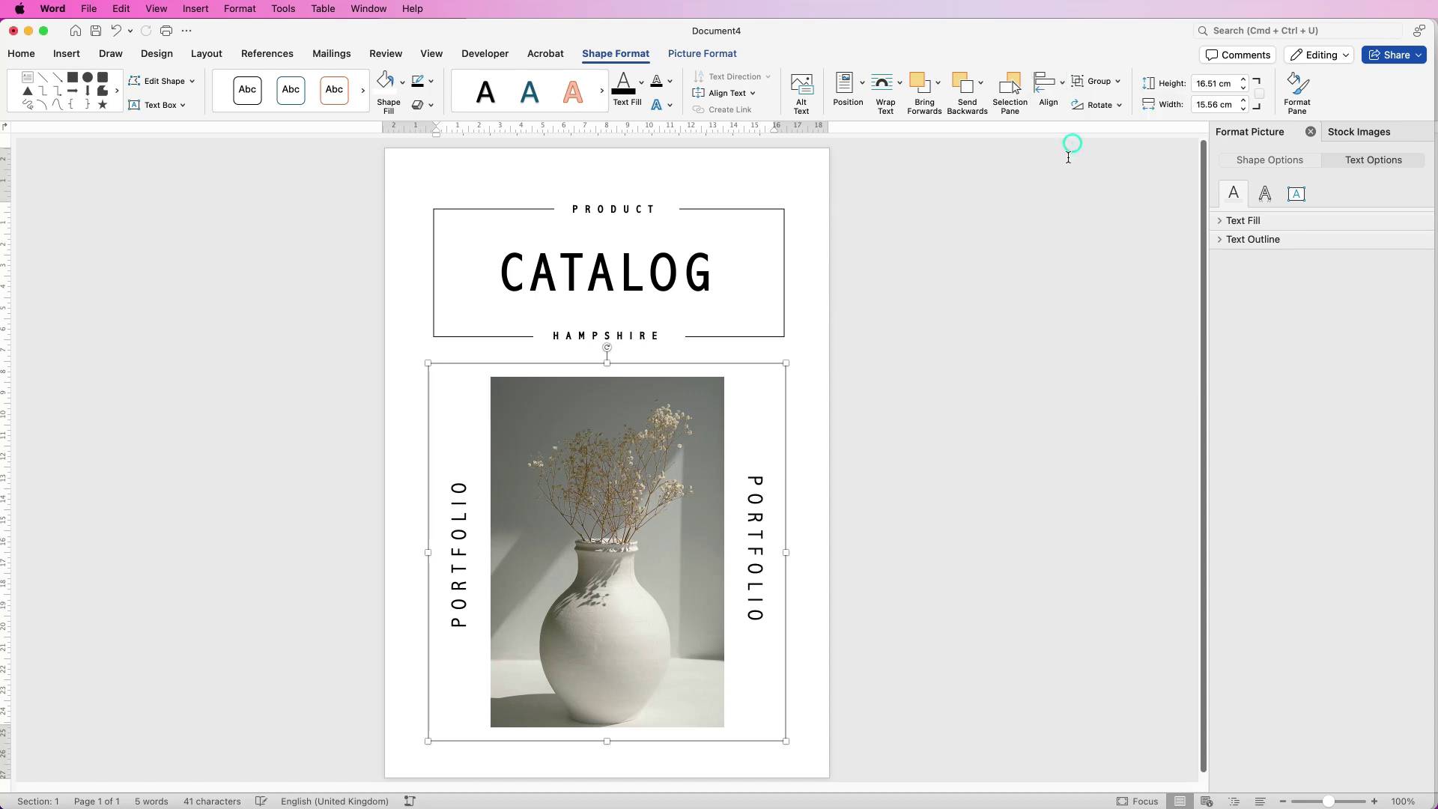
{"action": "left_click", "coordinate": [874, 417]}
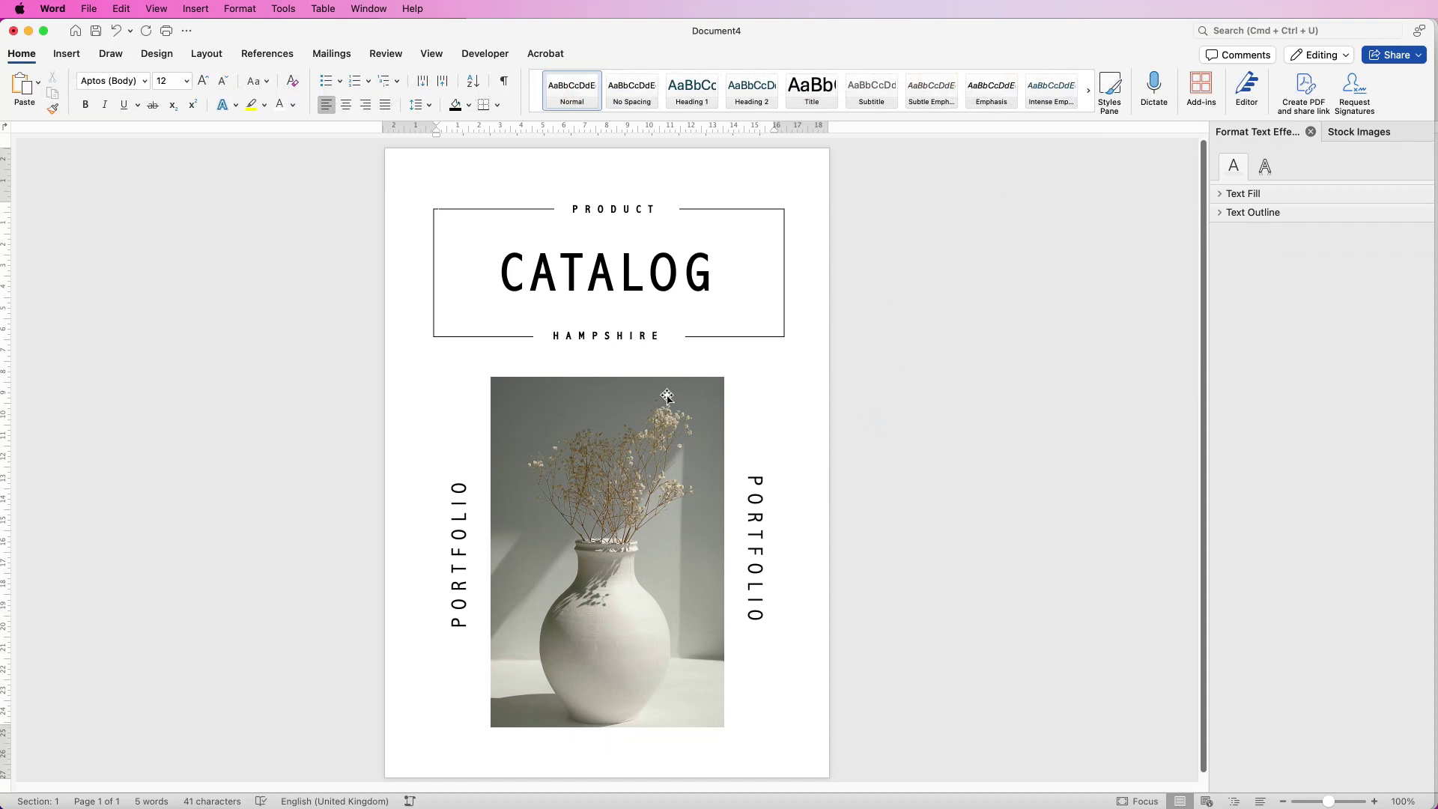
Step: Insert a page break to start a new page
{"action": "left_click", "coordinate": [207, 54]}
{"action": "left_click", "coordinate": [182, 89]}
{"action": "left_click", "coordinate": [247, 146]}
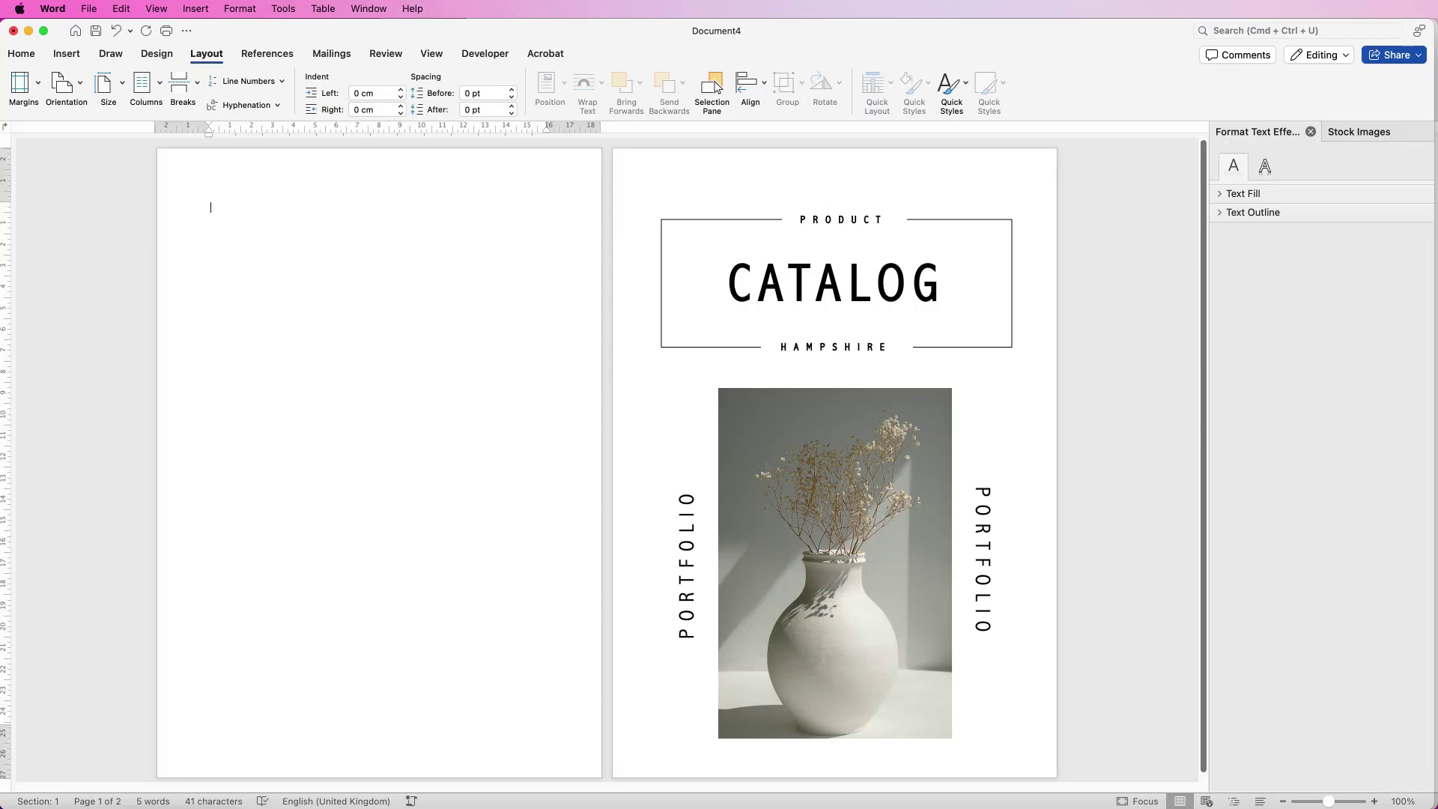
Step: Insert a three-column, two-row table on the new page
{"action": "left_click", "coordinate": [66, 54]}
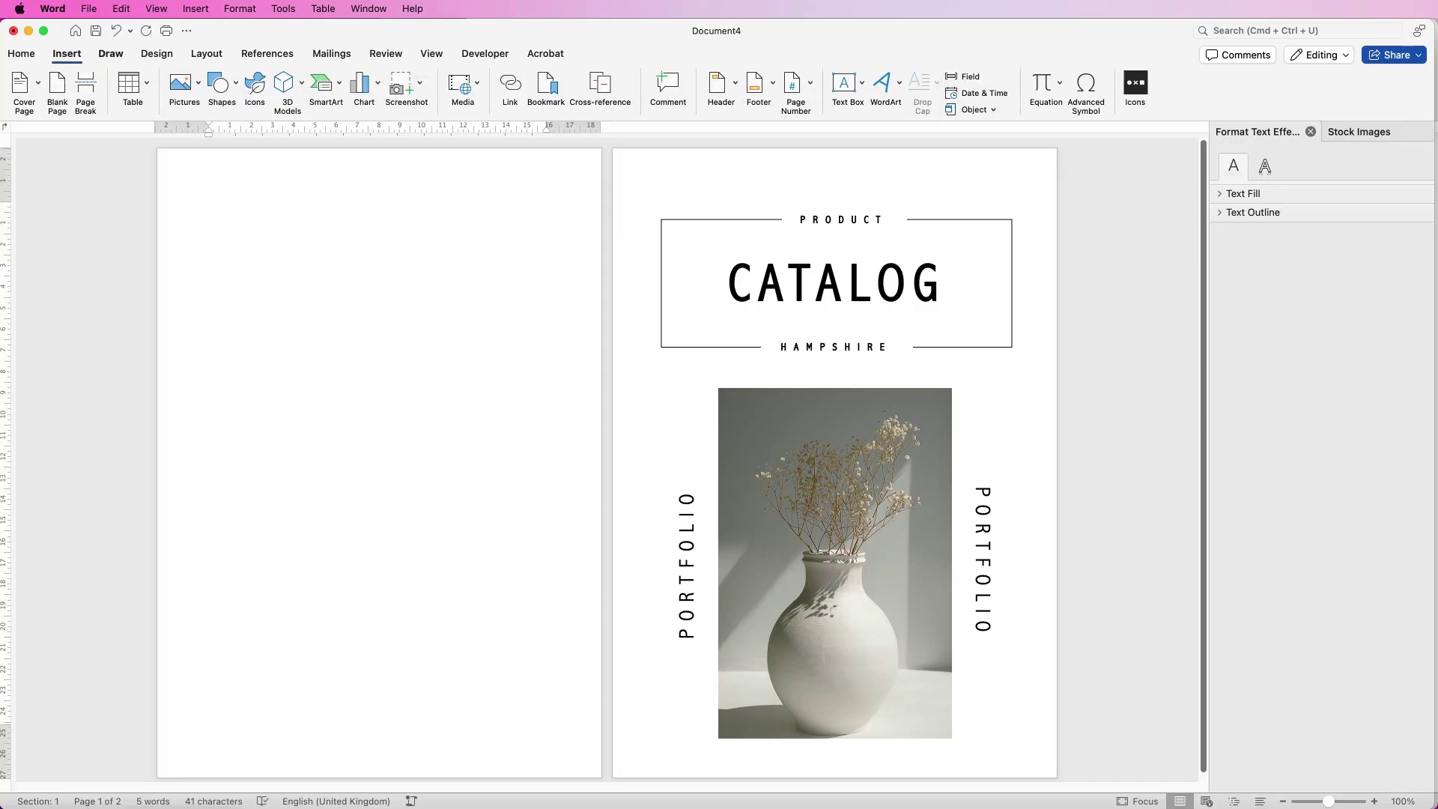
{"action": "left_click", "coordinate": [129, 89]}
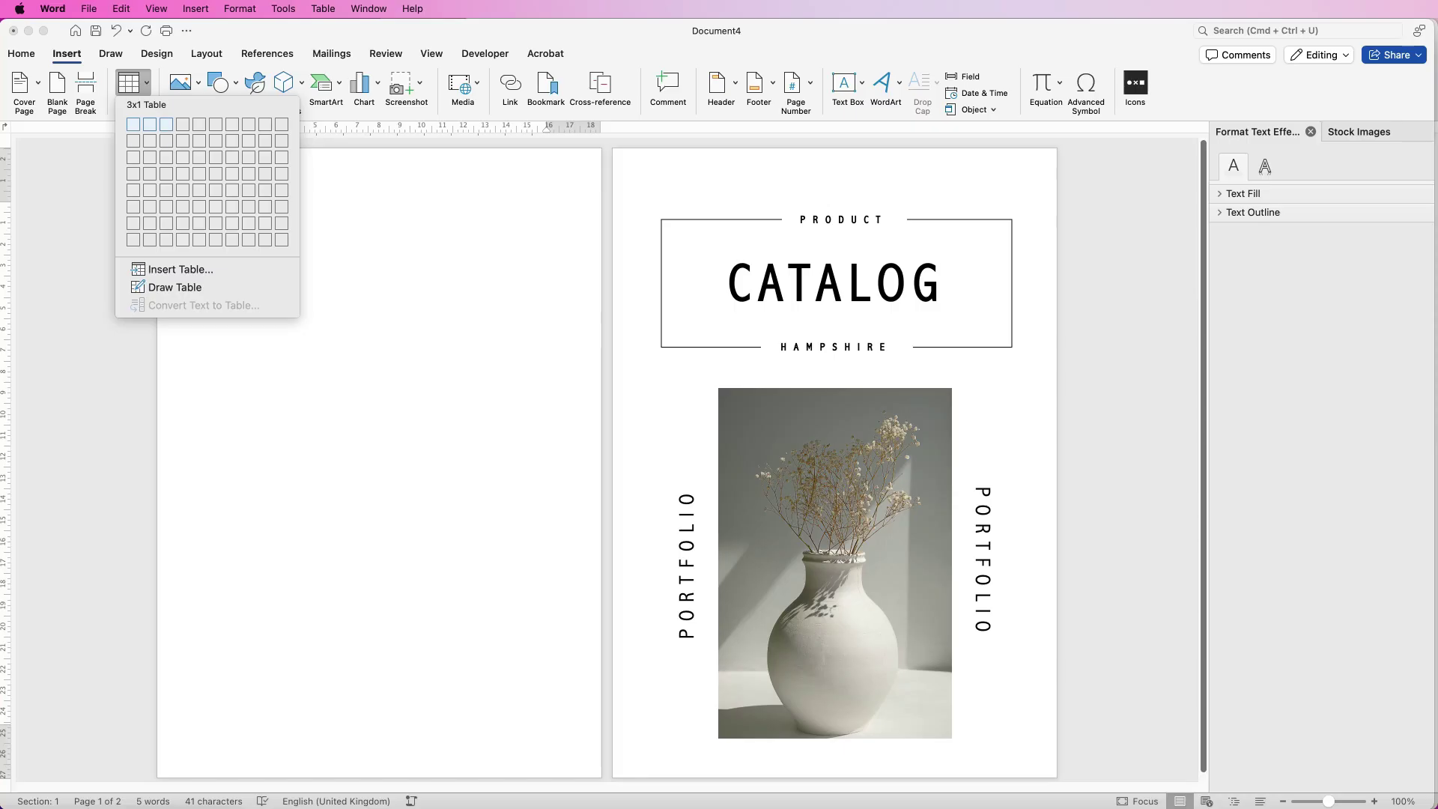
{"action": "left_click", "coordinate": [166, 140]}
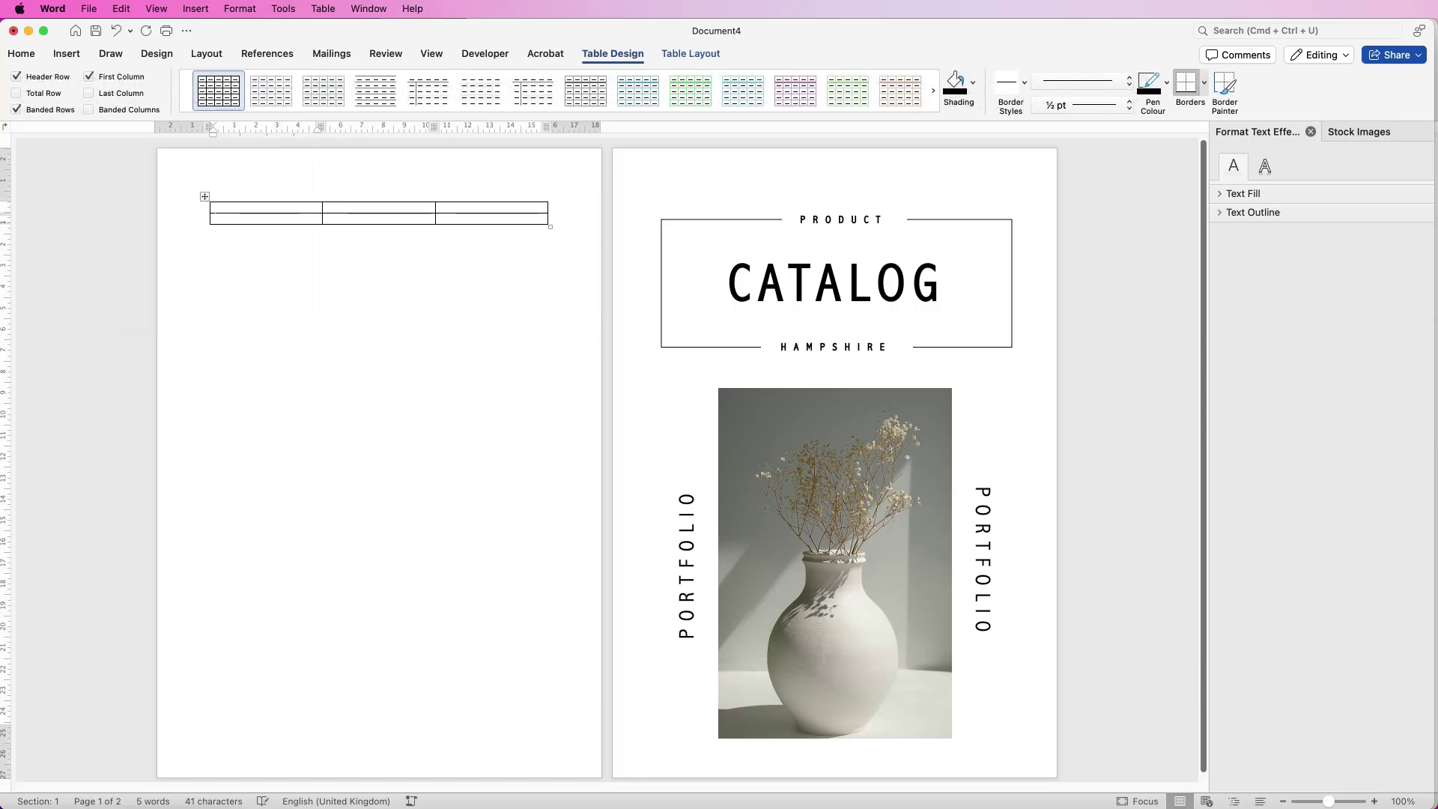
{"action": "scroll", "coordinate": [379, 299], "scroll_direction": "up", "scroll_amount": 5}
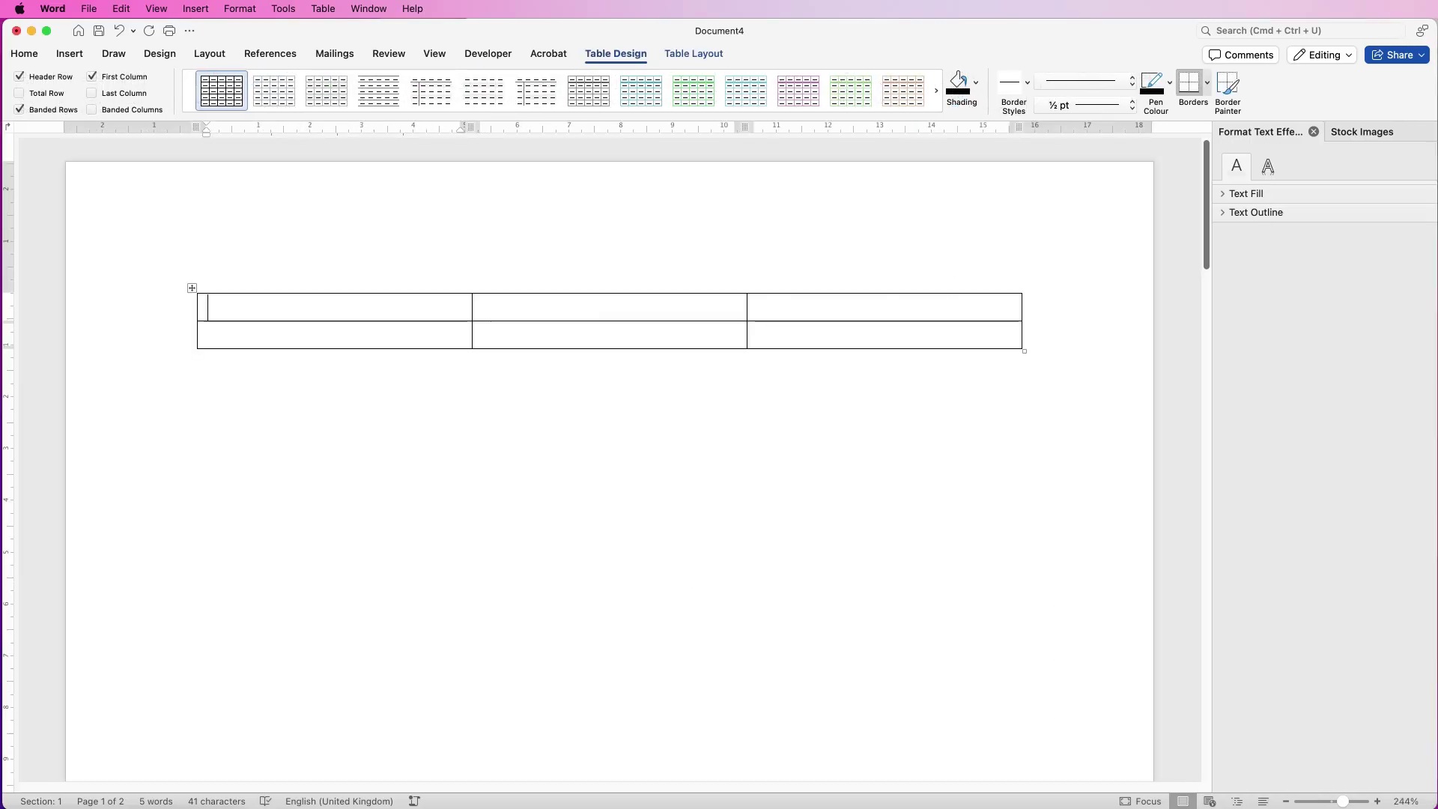
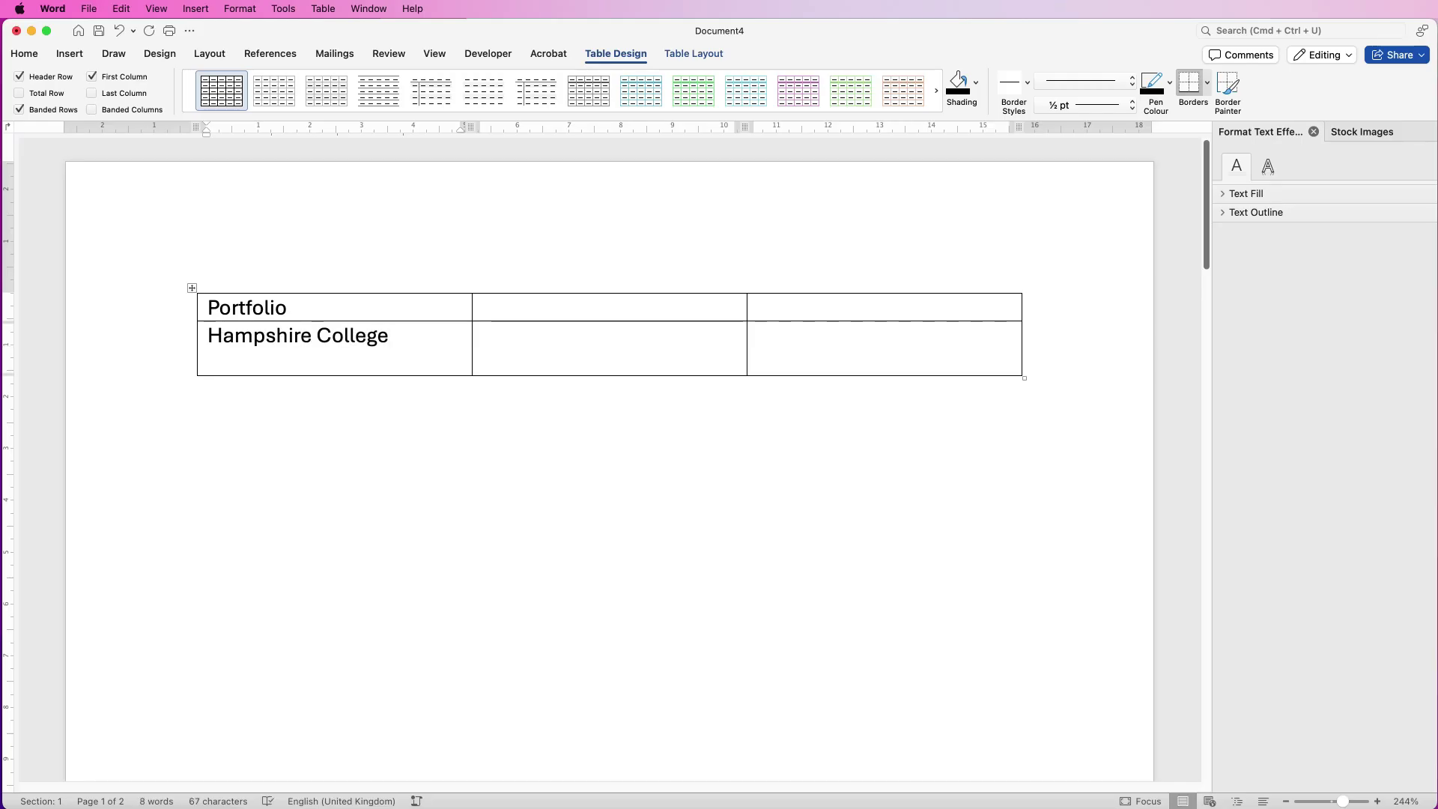
Step: Fill the empty cells with the student's name, 'Fine Art Portraits and text', 'Course 2n25' and '2025'
{"action": "left_click", "coordinate": [645, 312]}
{"action": "left_click", "coordinate": [600, 358]}
{"action": "type", "text": "Fine Art Portraits and text"}
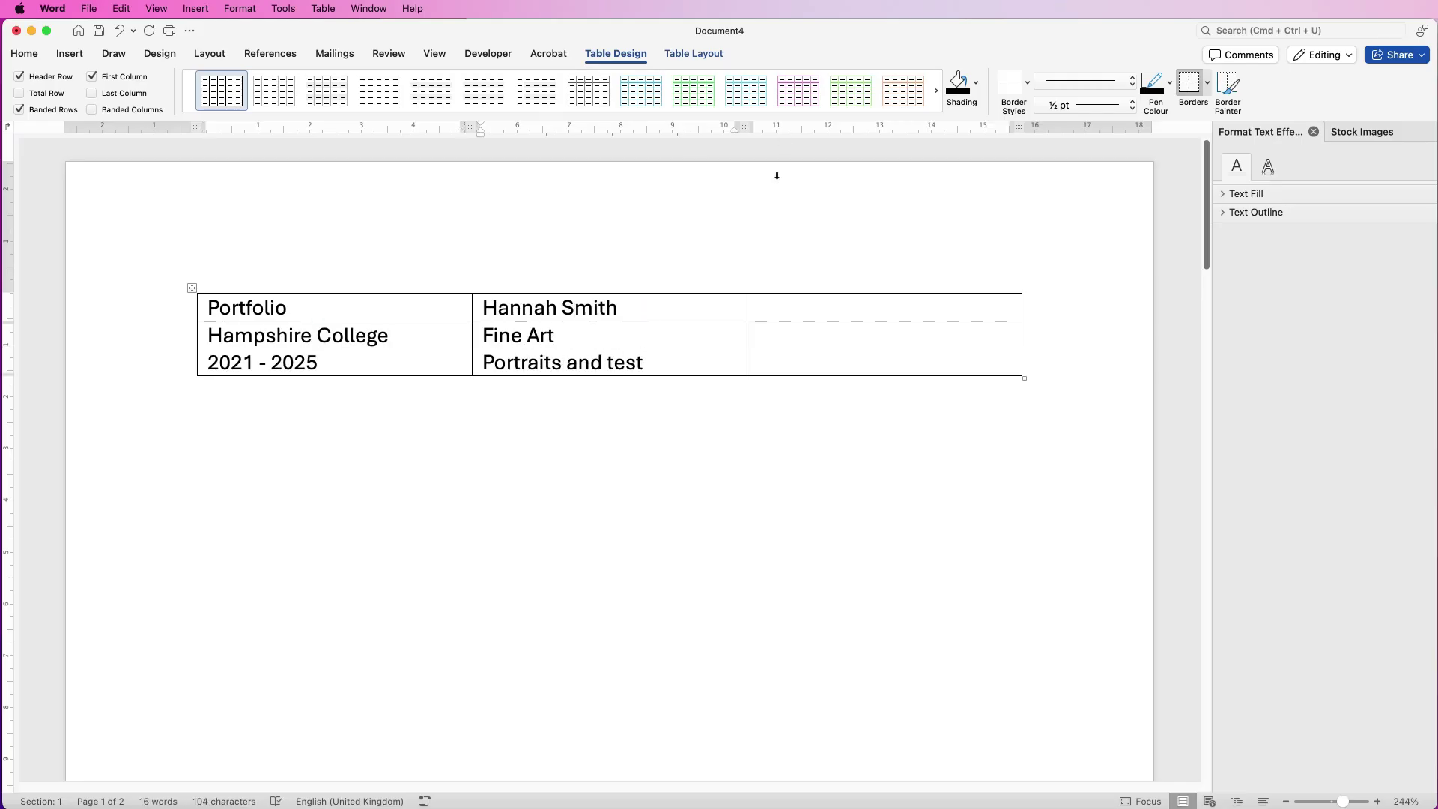
{"action": "left_click", "coordinate": [906, 308]}
{"action": "type", "text": "Course 2n25"}
{"action": "left_click", "coordinate": [962, 356]}
{"action": "type", "text": "2025"}
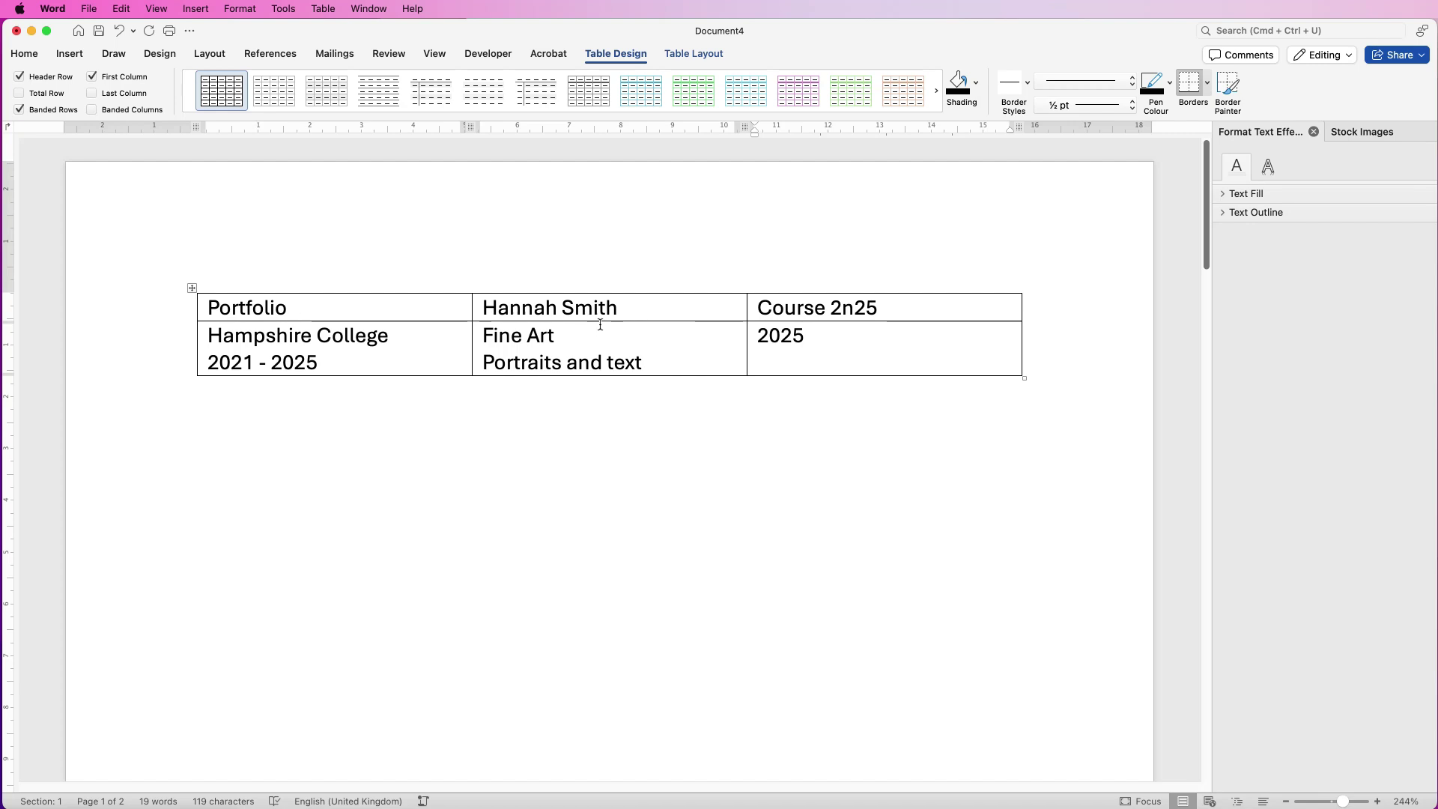
{"action": "left_click_drag", "start_coordinate": [298, 308], "coordinate": [208, 308]}
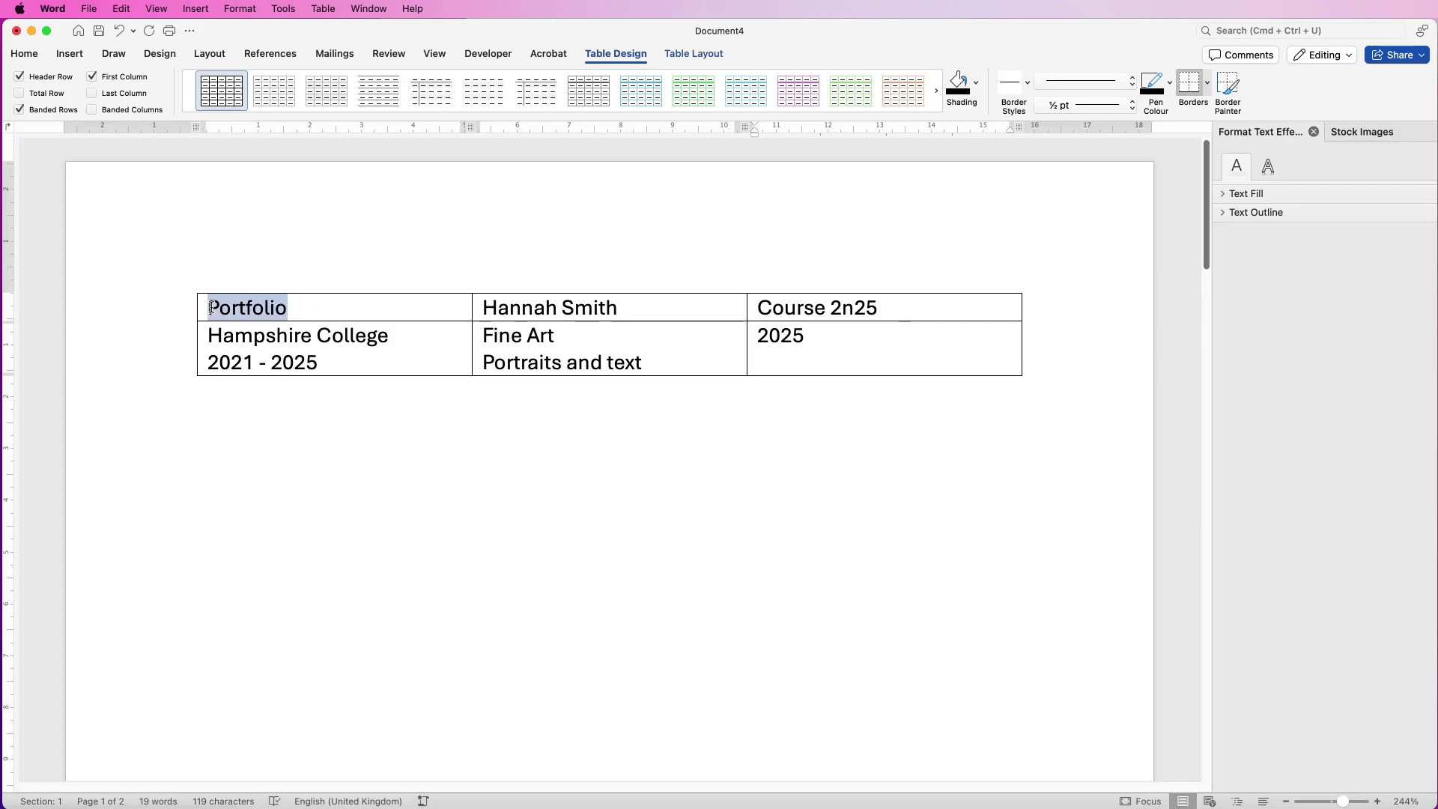
Step: Make 'Portfolio' bold and size it to 36 pt
{"action": "left_click", "coordinate": [28, 55]}
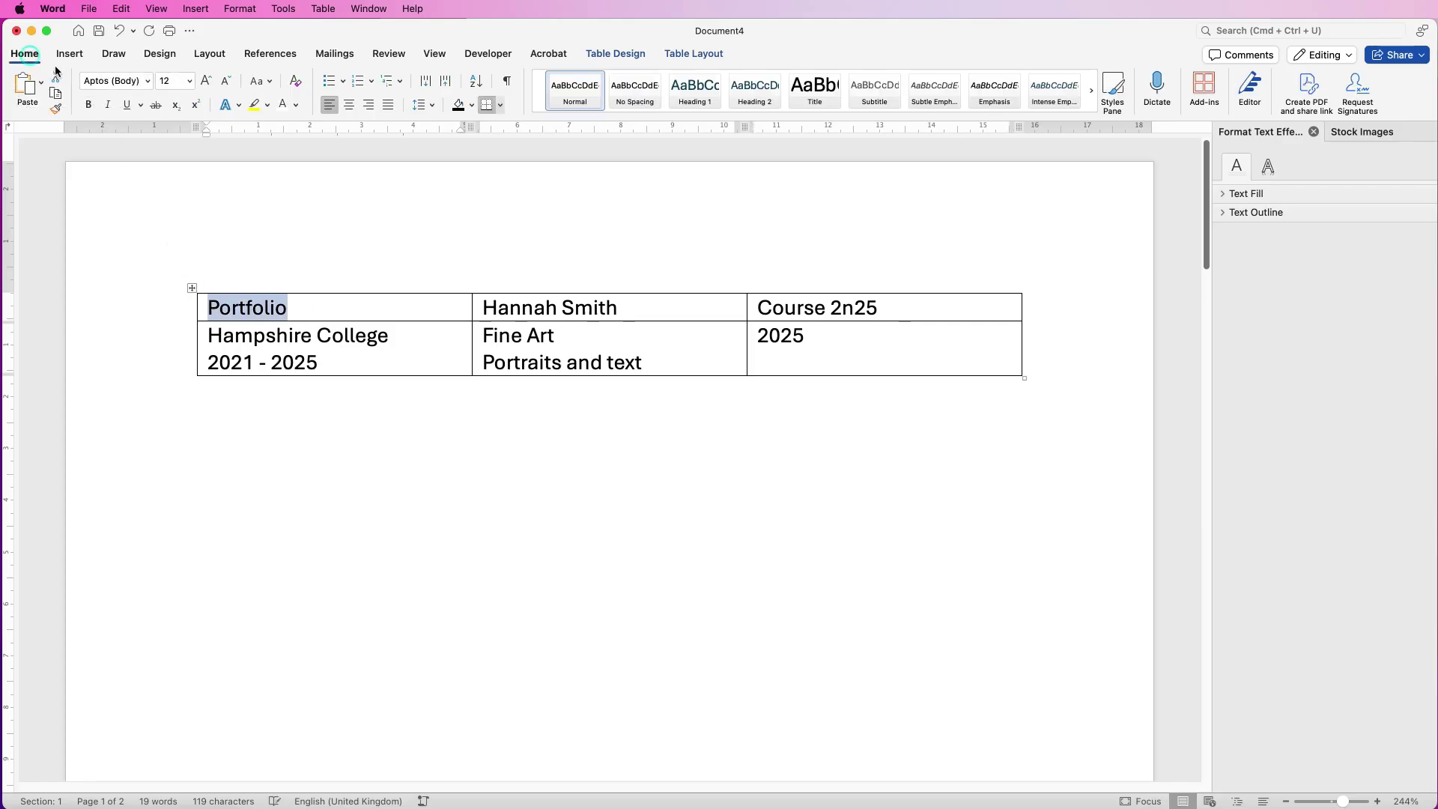
{"action": "left_click", "coordinate": [89, 107]}
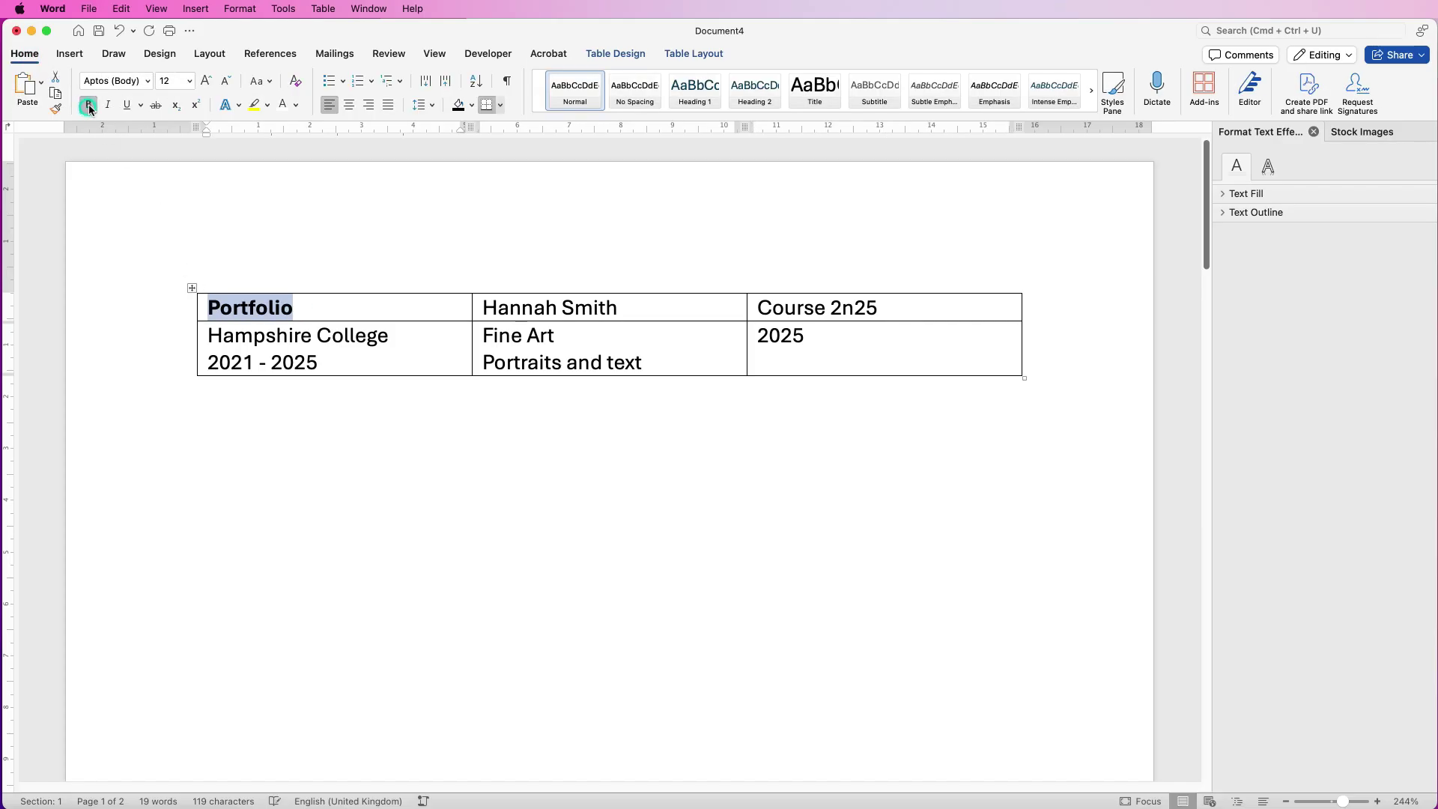
{"action": "left_click", "coordinate": [205, 82]}
{"action": "left_click", "coordinate": [205, 83]}
{"action": "left_click", "coordinate": [204, 82]}
{"action": "left_click", "coordinate": [204, 83]}
{"action": "left_click", "coordinate": [202, 83]}
{"action": "left_click", "coordinate": [202, 82]}
{"action": "left_click", "coordinate": [202, 83]}
{"action": "left_click", "coordinate": [202, 82]}
{"action": "left_click", "coordinate": [201, 83]}
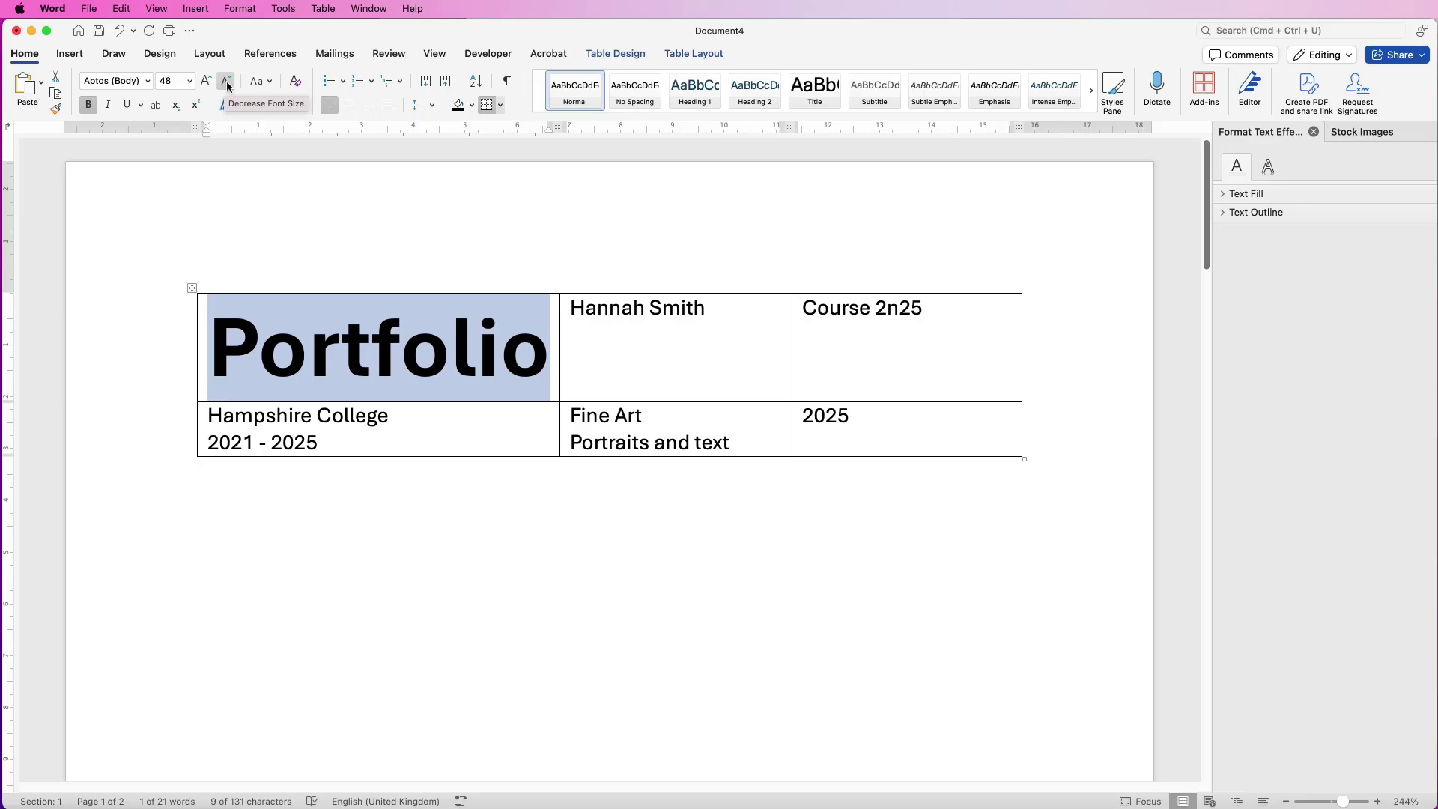
{"action": "left_click", "coordinate": [227, 86]}
Step: Select the student's name in its cell
{"action": "left_click", "coordinate": [623, 311]}
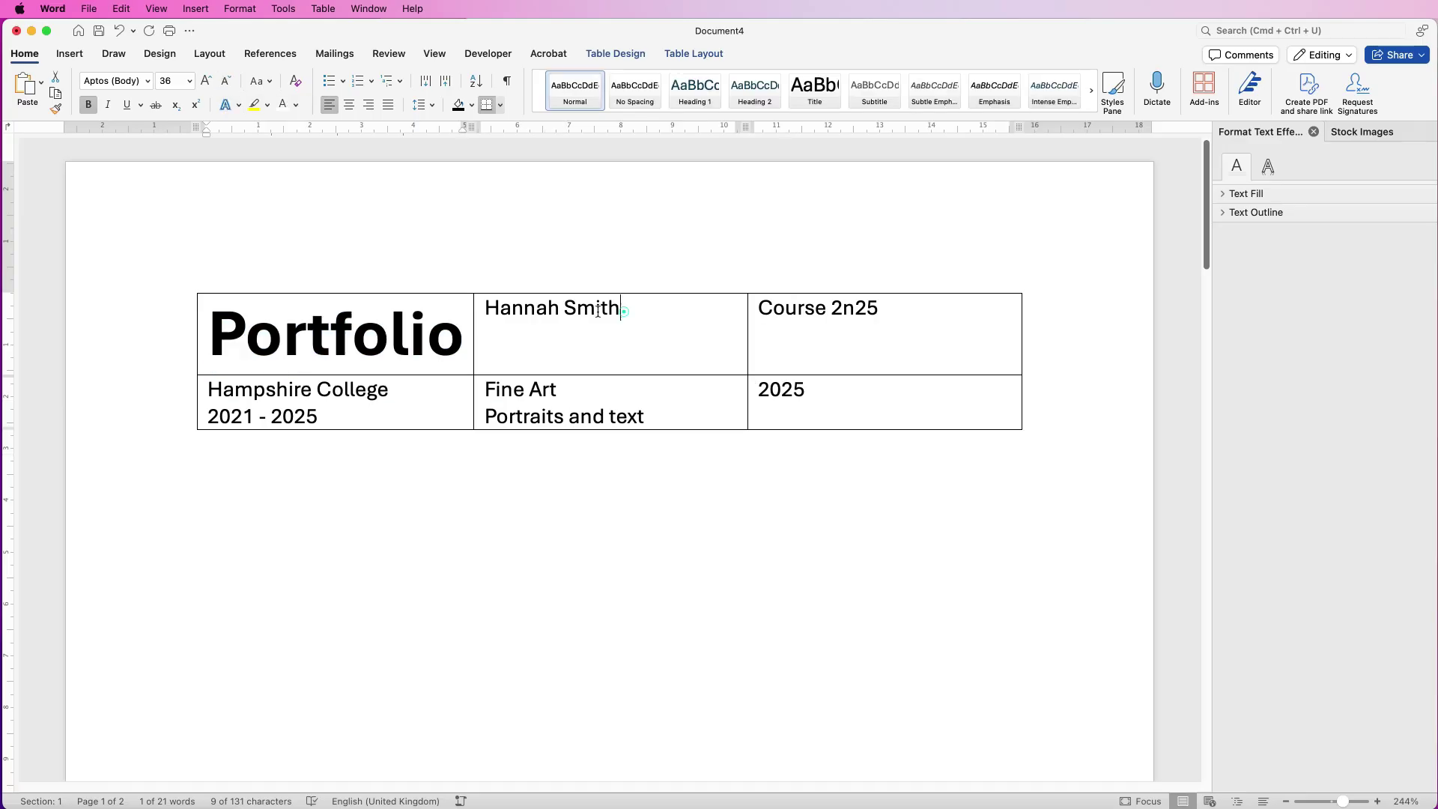
{"action": "left_click_drag", "start_coordinate": [598, 311], "coordinate": [504, 313]}
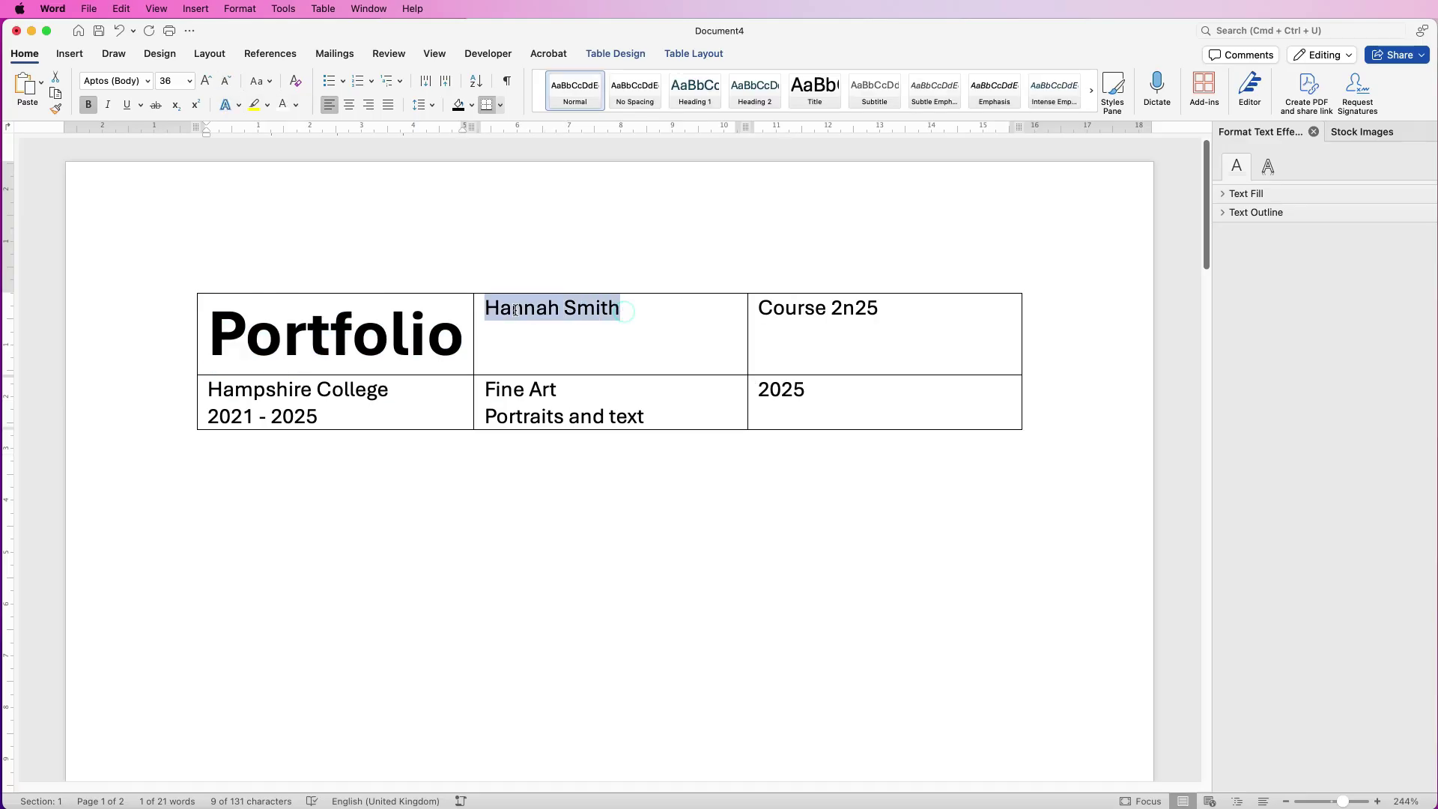
{"action": "left_click", "coordinate": [695, 53]}
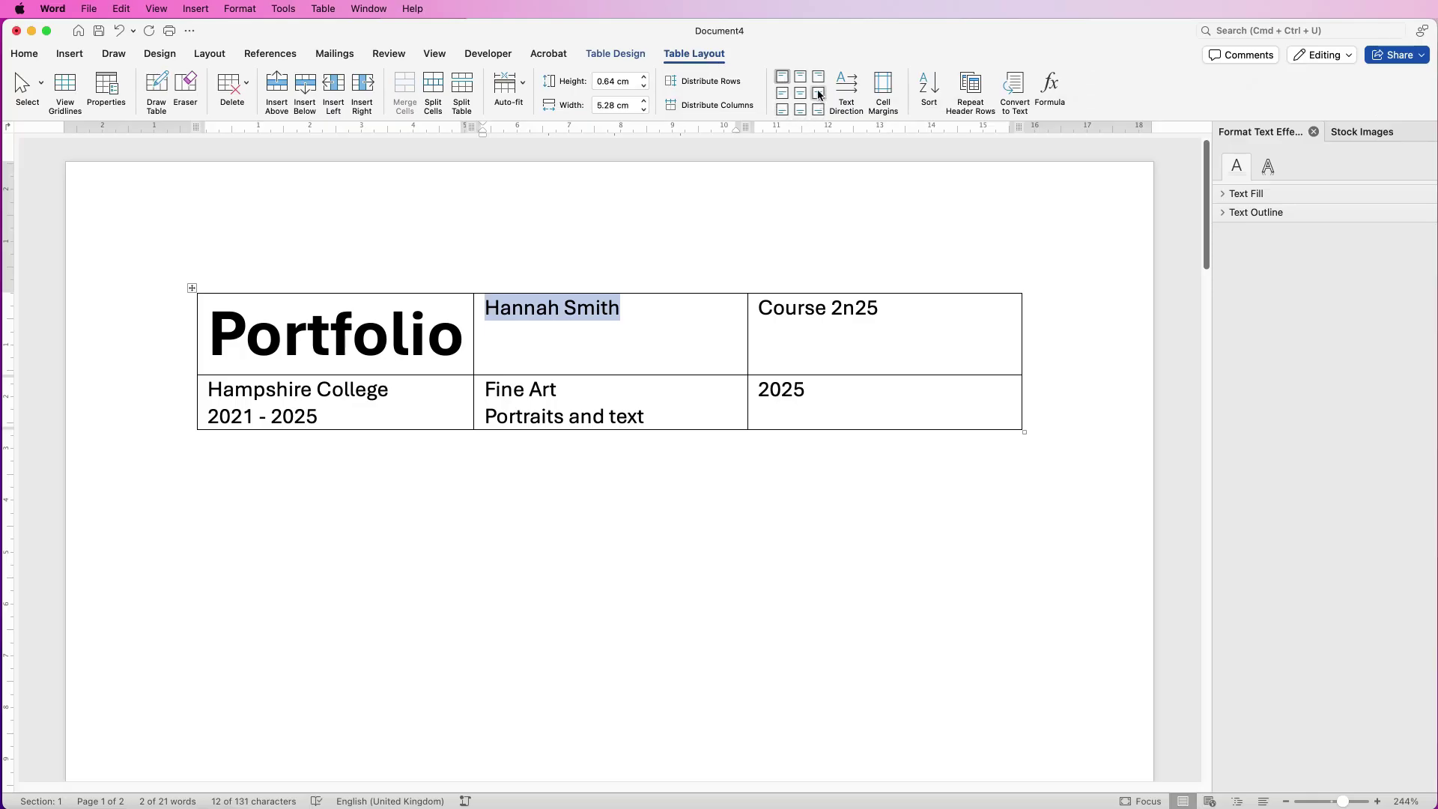
Step: Align the student's name bottom-left in its cell and make it bold 18 pt
{"action": "left_click", "coordinate": [783, 110]}
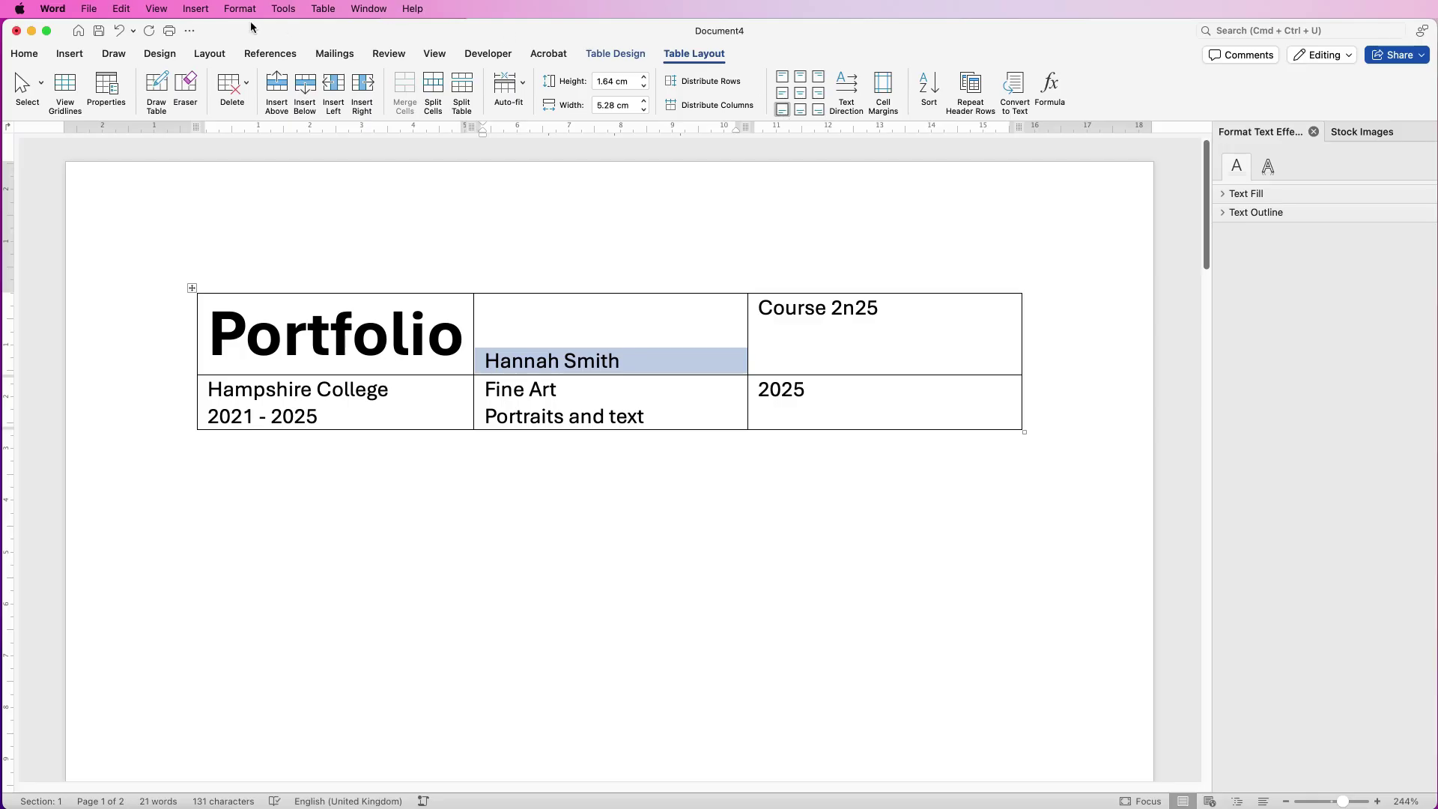
{"action": "left_click", "coordinate": [25, 54]}
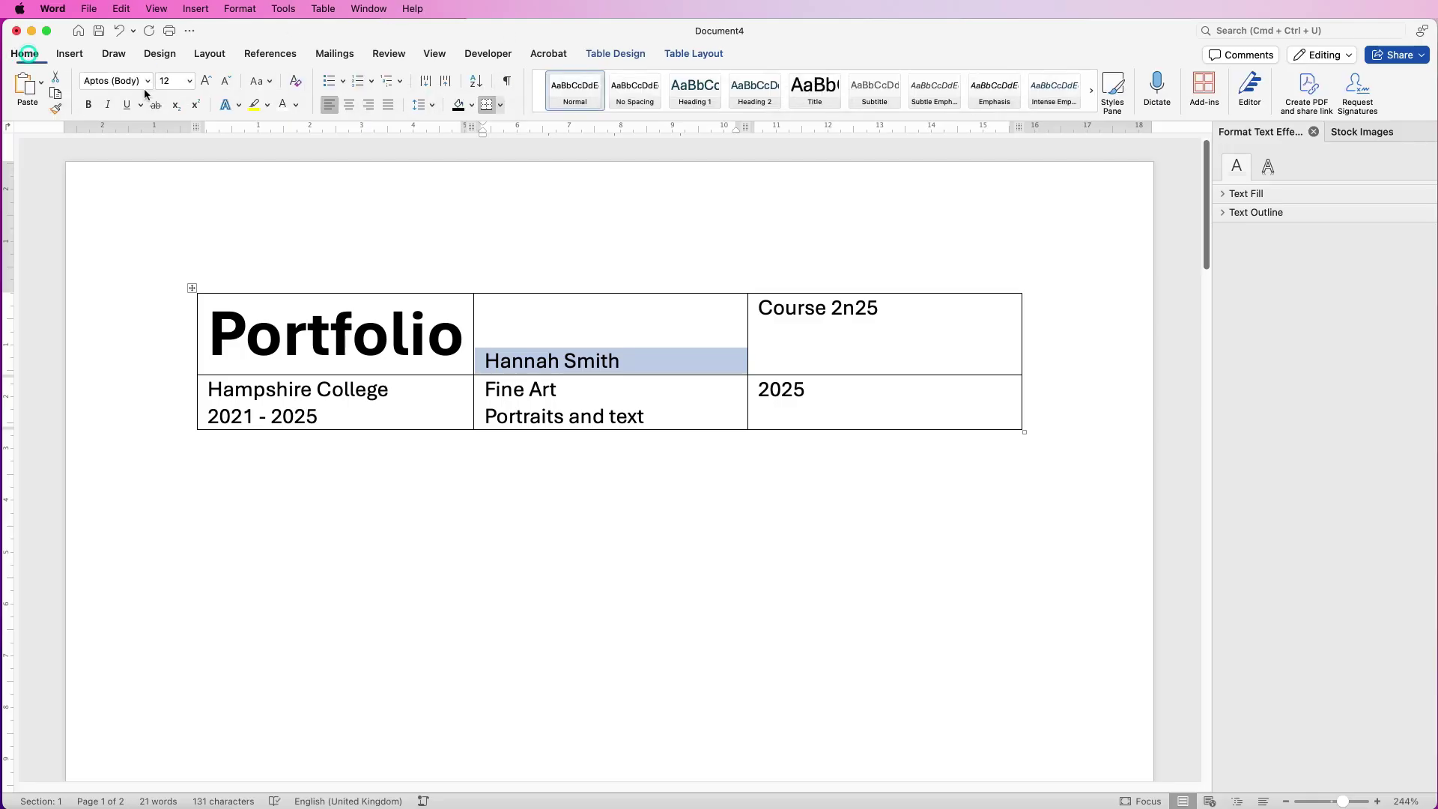
{"action": "left_click", "coordinate": [204, 81]}
{"action": "left_click", "coordinate": [205, 81]}
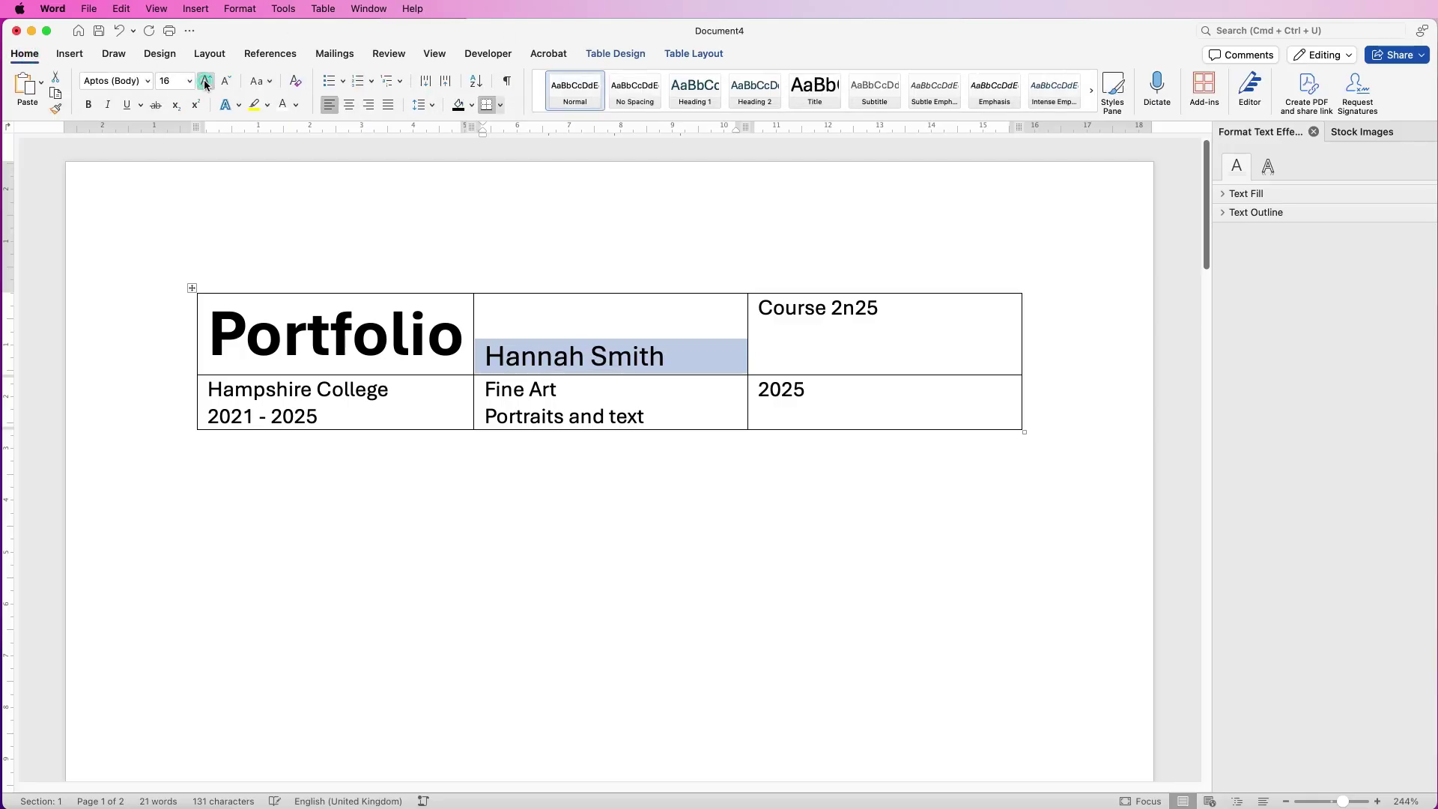
{"action": "left_click", "coordinate": [204, 81]}
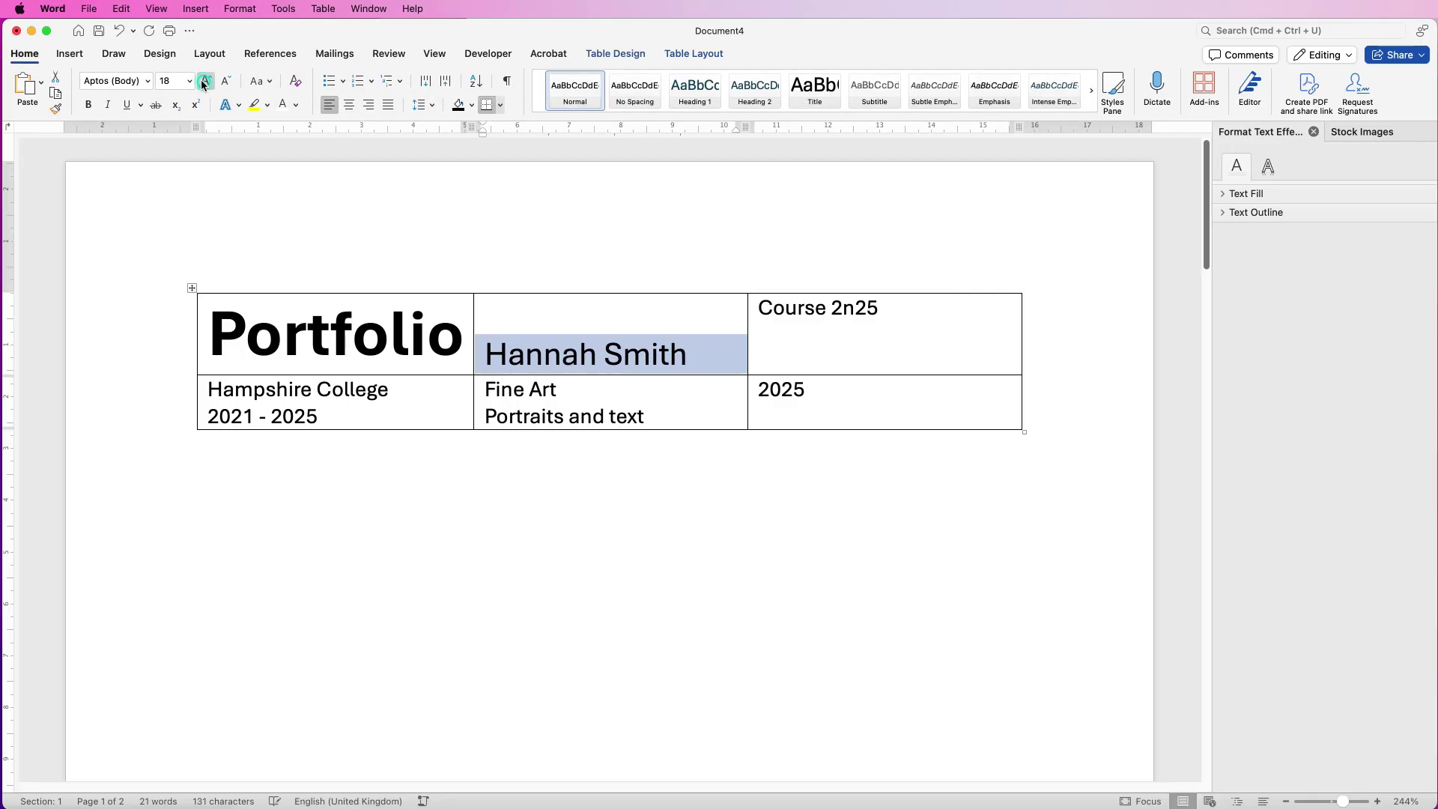
{"action": "left_click", "coordinate": [88, 105]}
Step: Make the college name and years bold 10.5 pt, aligned centre-left
{"action": "left_click_drag", "start_coordinate": [322, 414], "coordinate": [208, 388]}
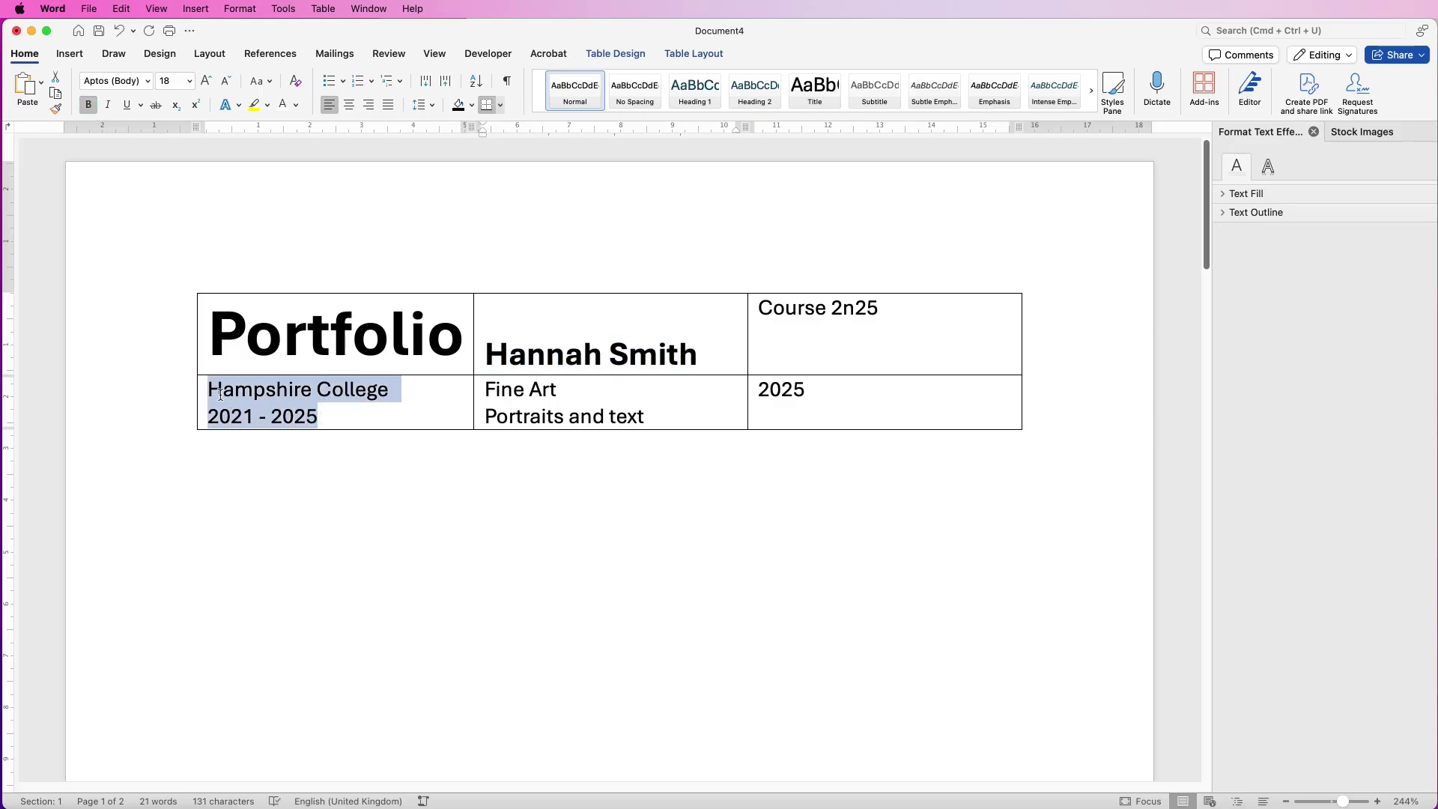
{"action": "left_click", "coordinate": [88, 107]}
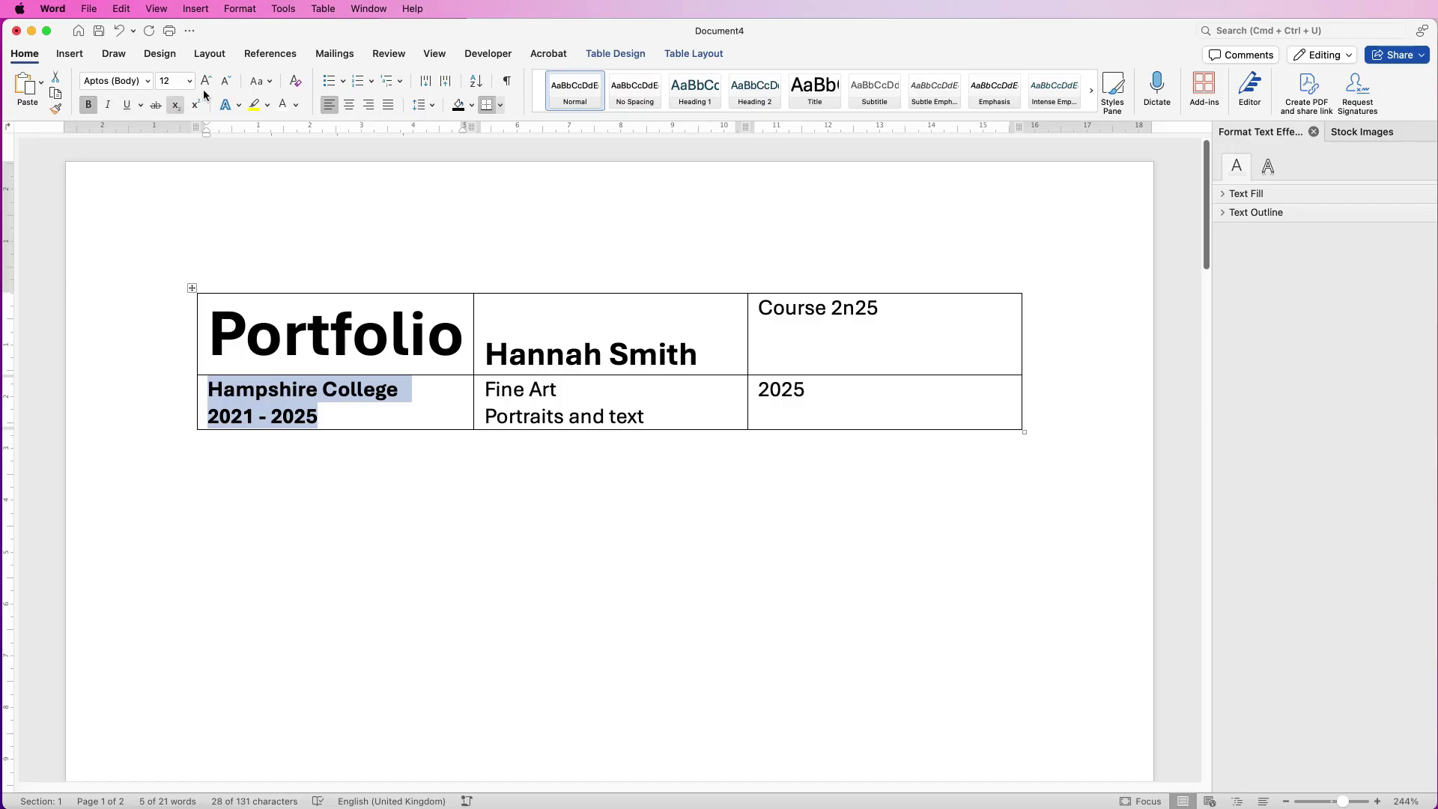
{"action": "left_click", "coordinate": [225, 83]}
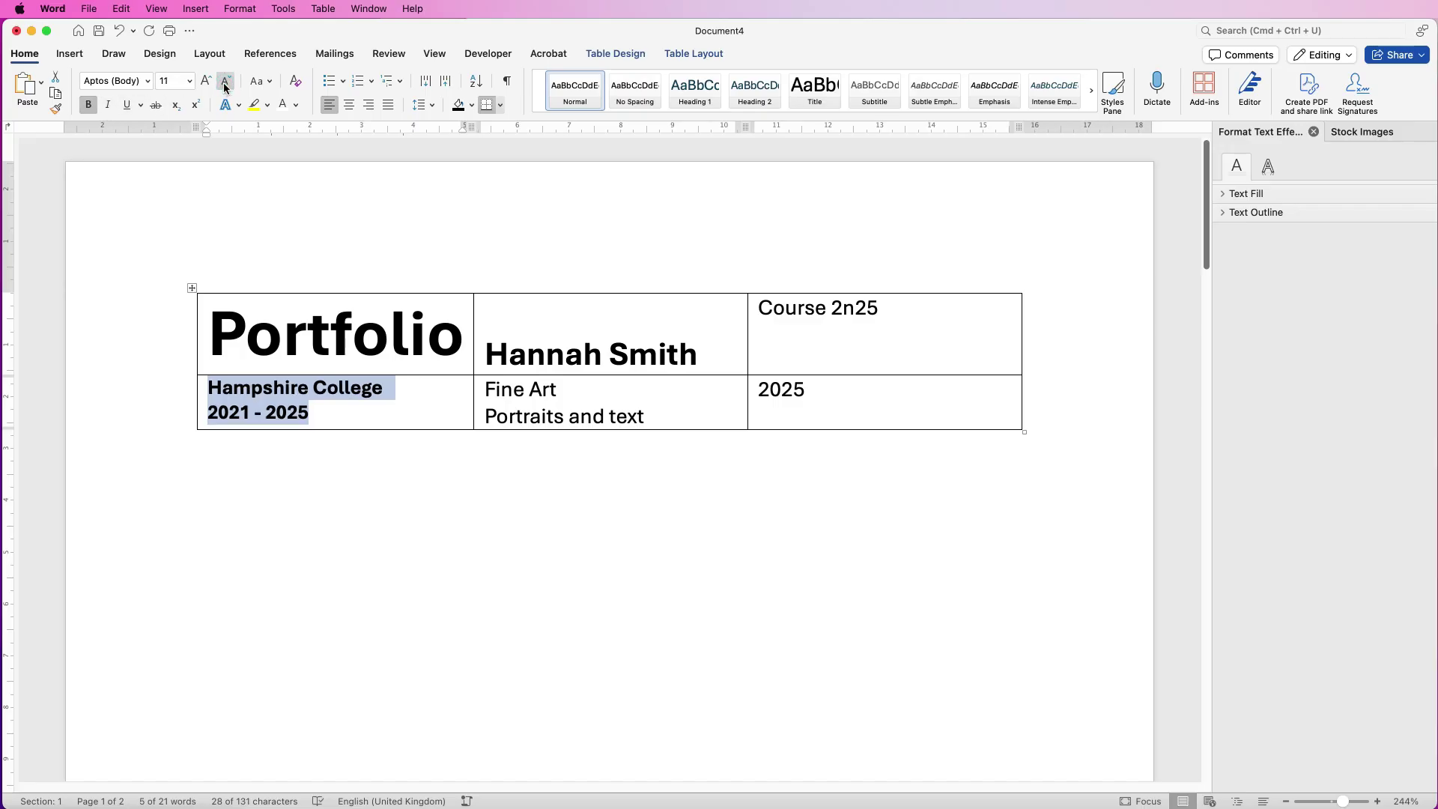
{"action": "left_click", "coordinate": [225, 84]}
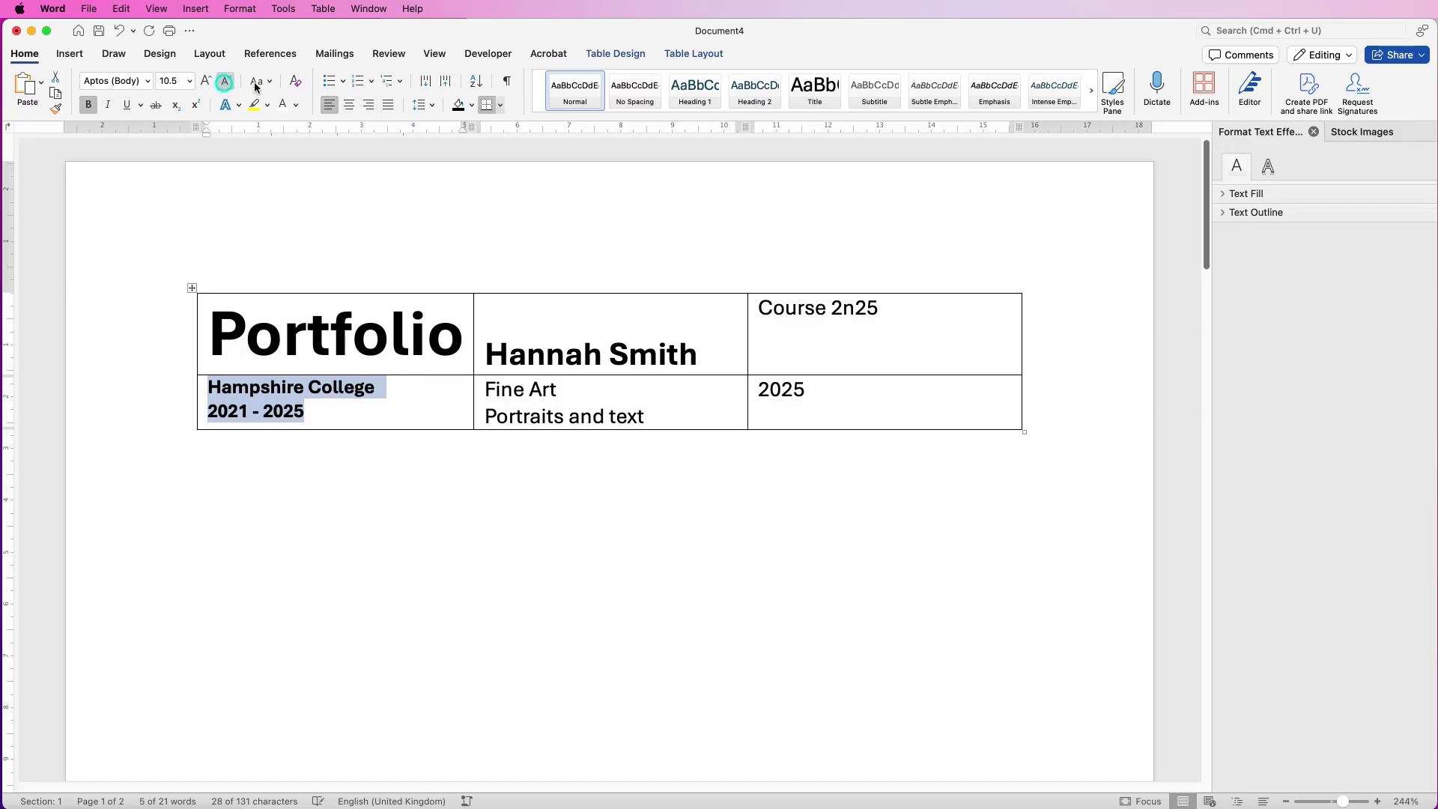
{"action": "left_click", "coordinate": [693, 53]}
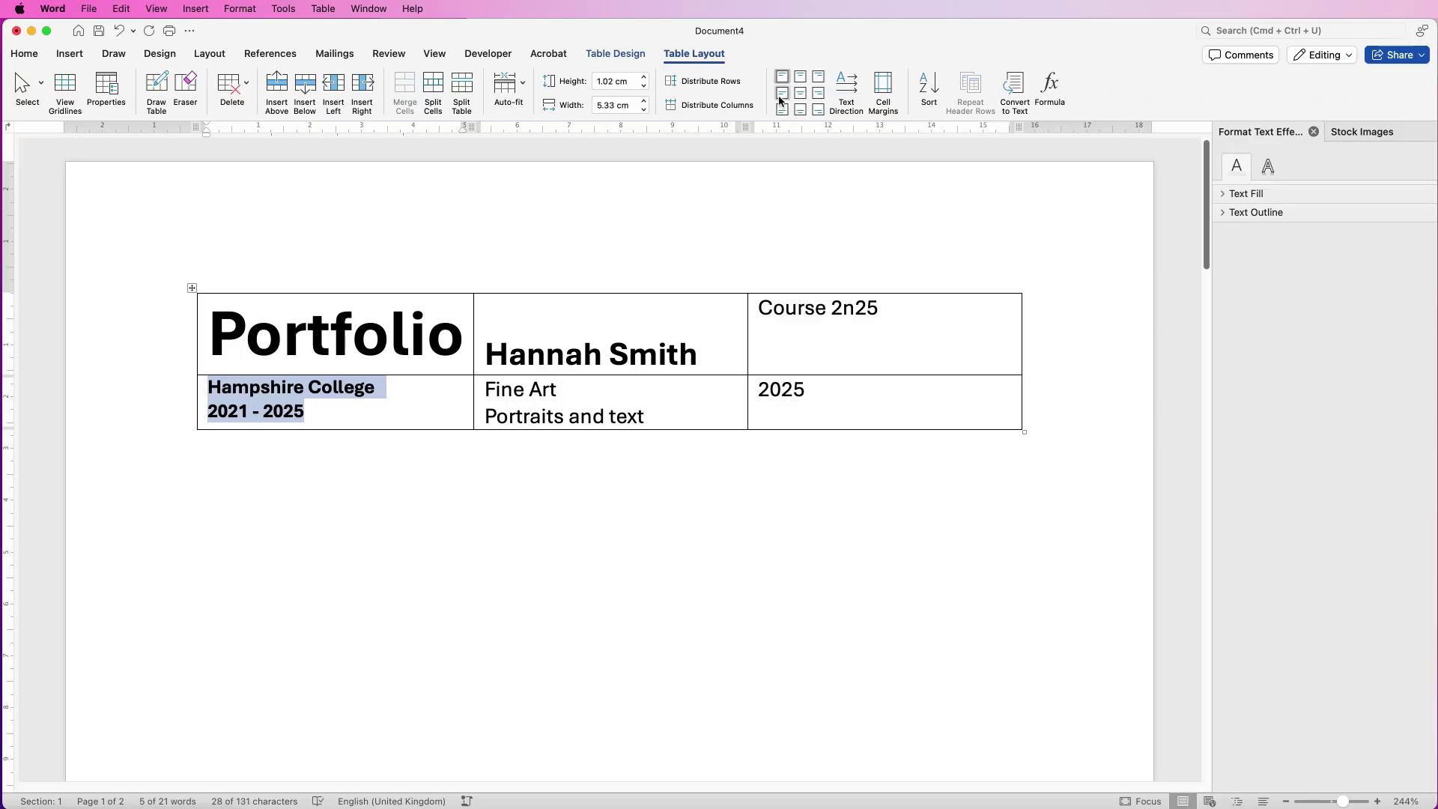
{"action": "left_click", "coordinate": [781, 94]}
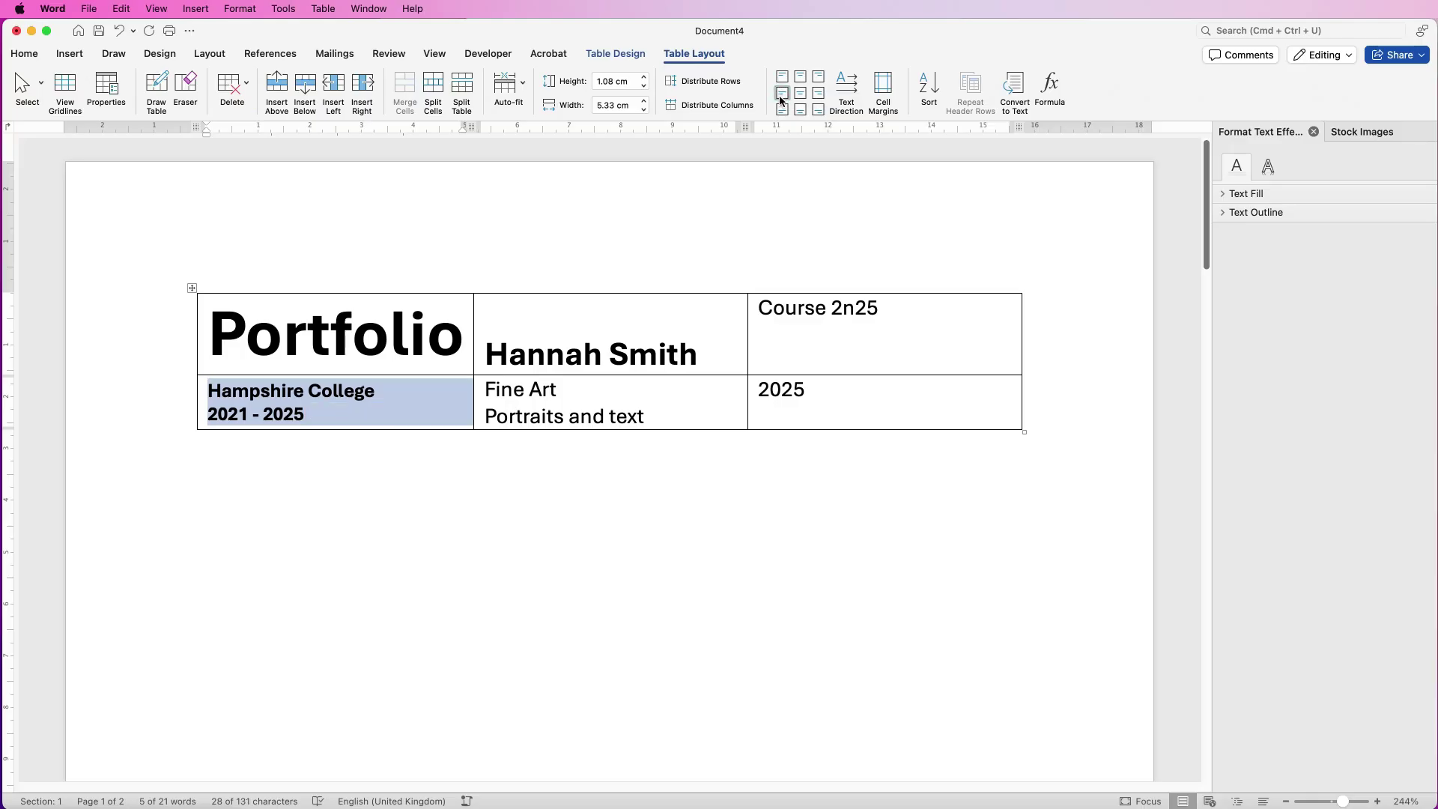
Step: Make 'Fine Art' and 'Portraits and text' bold and align them centre-left
{"action": "triple_click", "coordinate": [648, 420]}
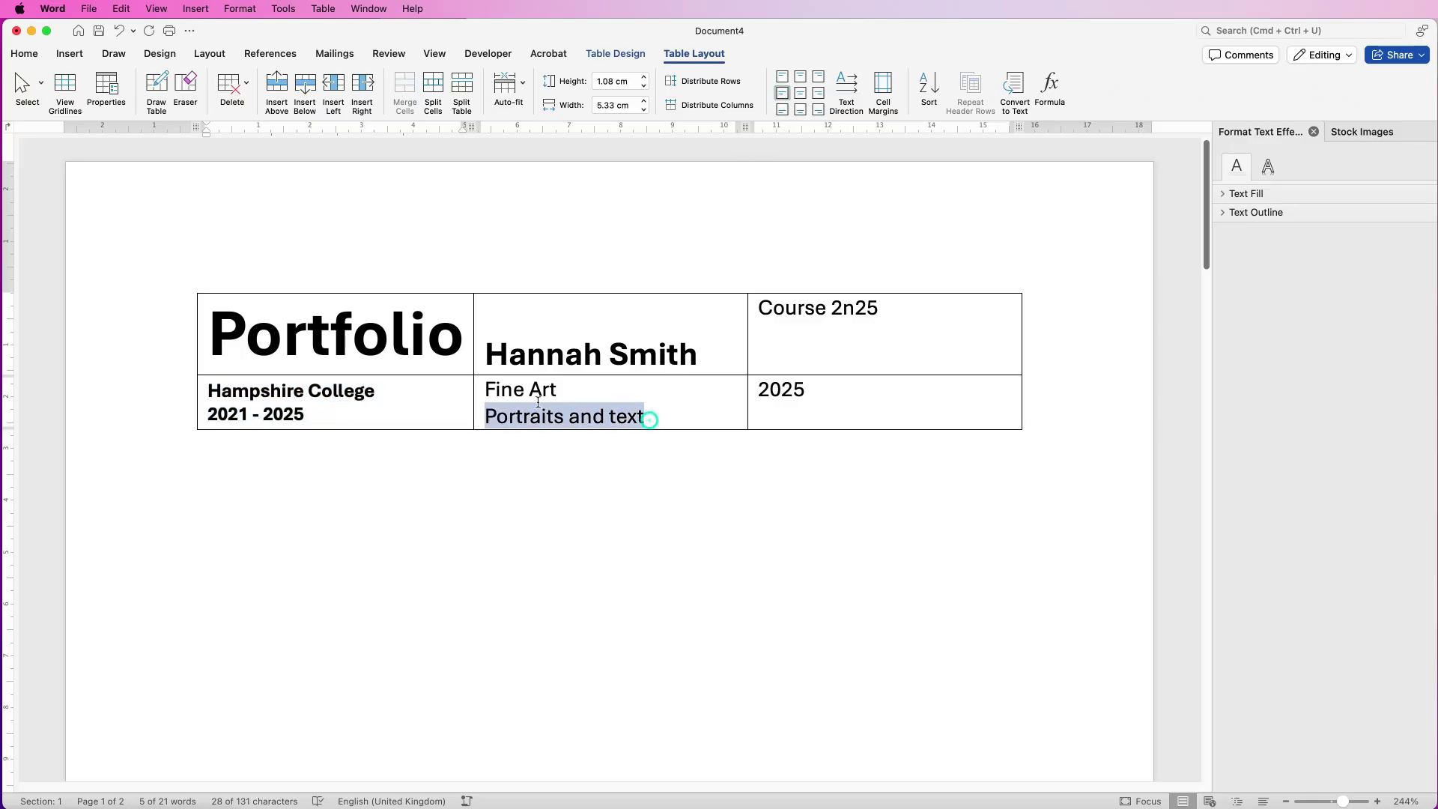
{"action": "left_click_drag", "start_coordinate": [648, 419], "coordinate": [524, 389]}
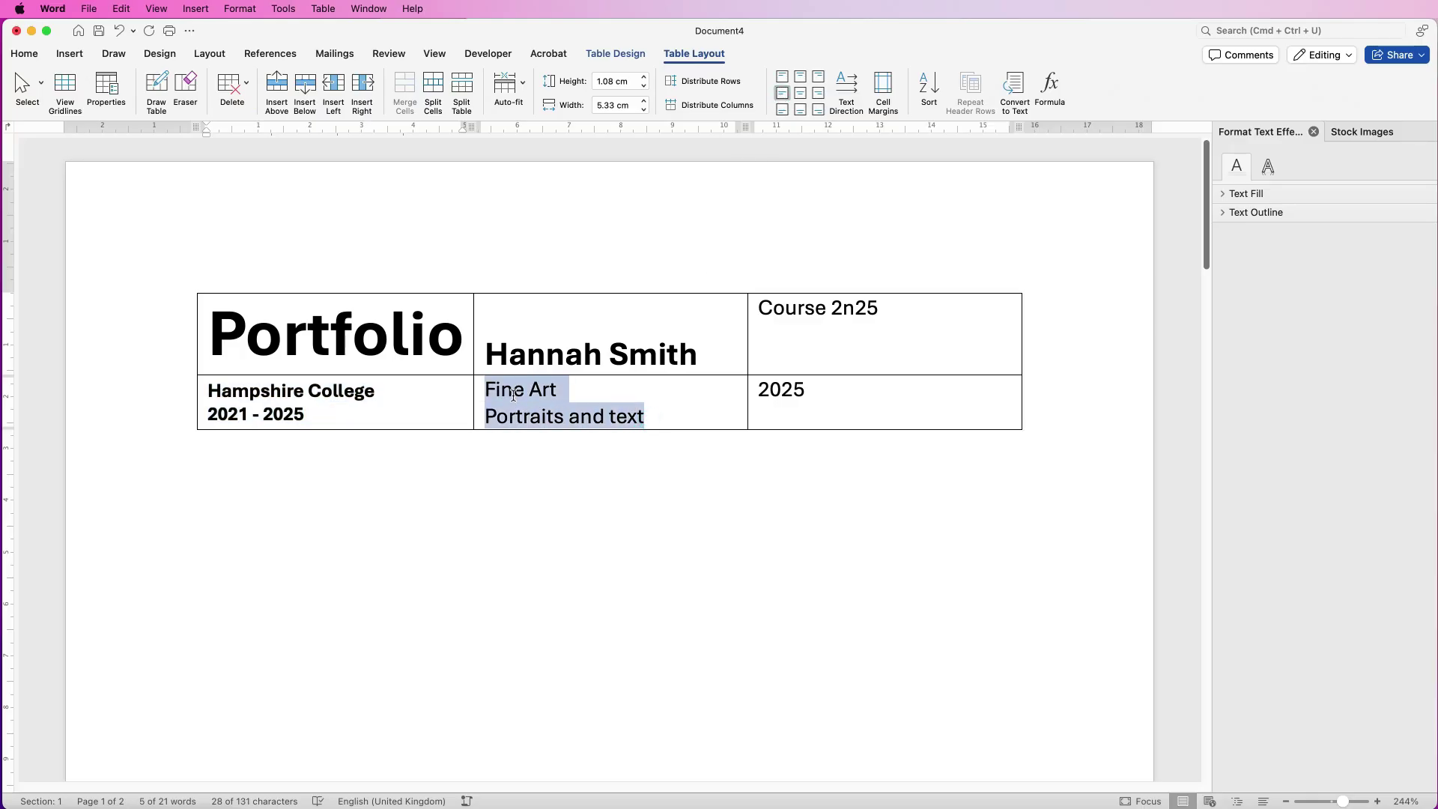
{"action": "left_click", "coordinate": [24, 54]}
{"action": "left_click", "coordinate": [88, 104]}
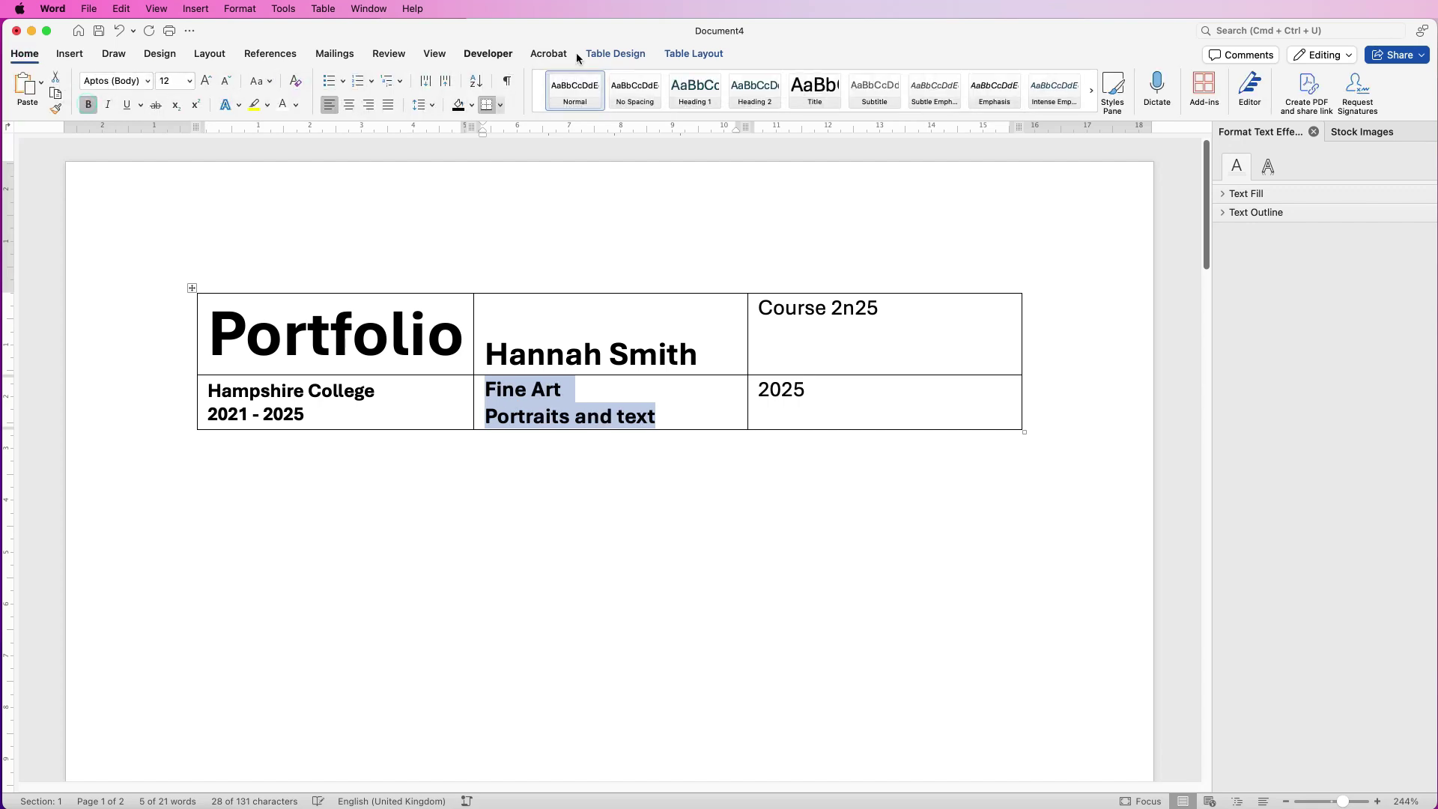
{"action": "left_click", "coordinate": [695, 53]}
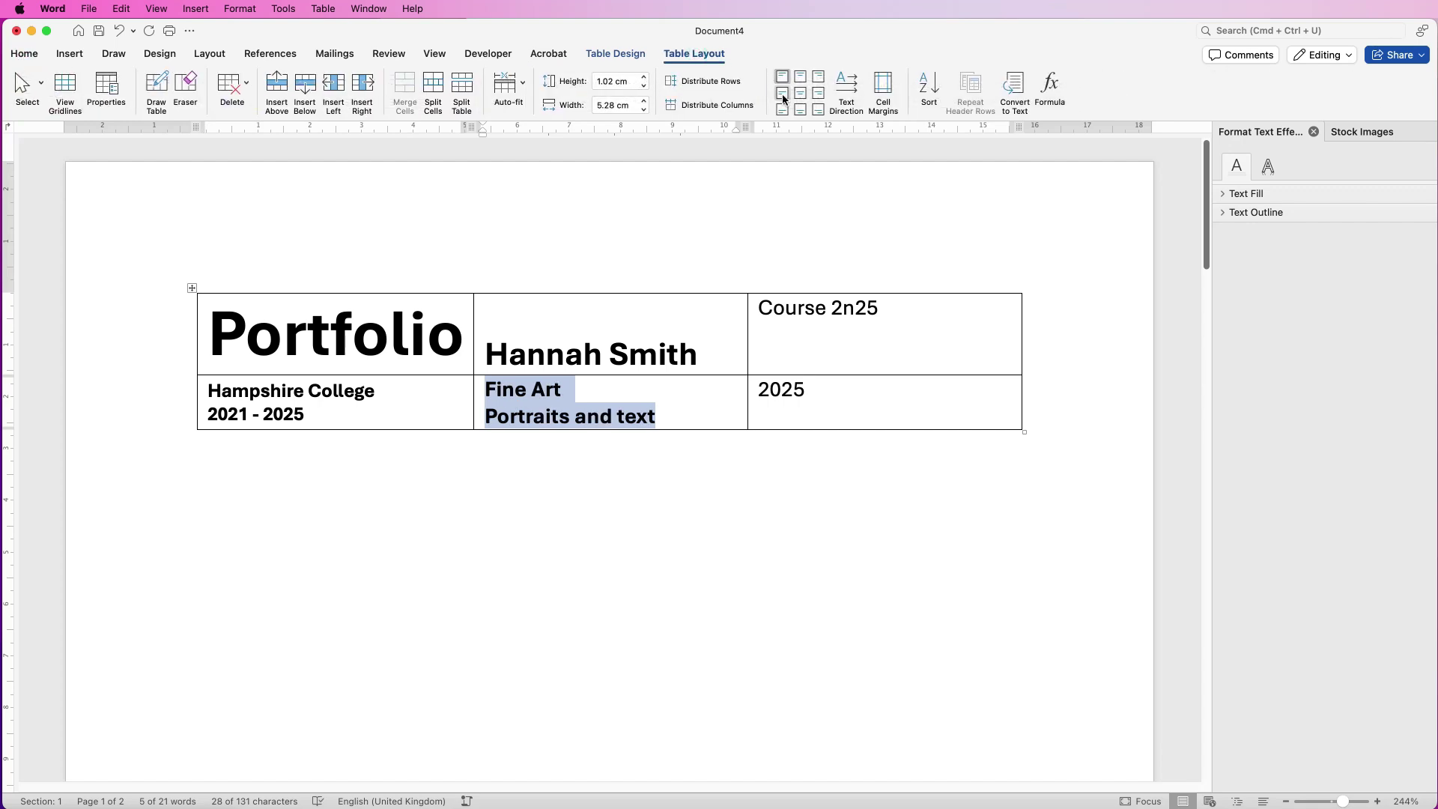
{"action": "left_click", "coordinate": [783, 95]}
Step: Align 'Course 2n25' to the bottom-right of its cell
{"action": "left_click_drag", "start_coordinate": [883, 311], "coordinate": [759, 306]}
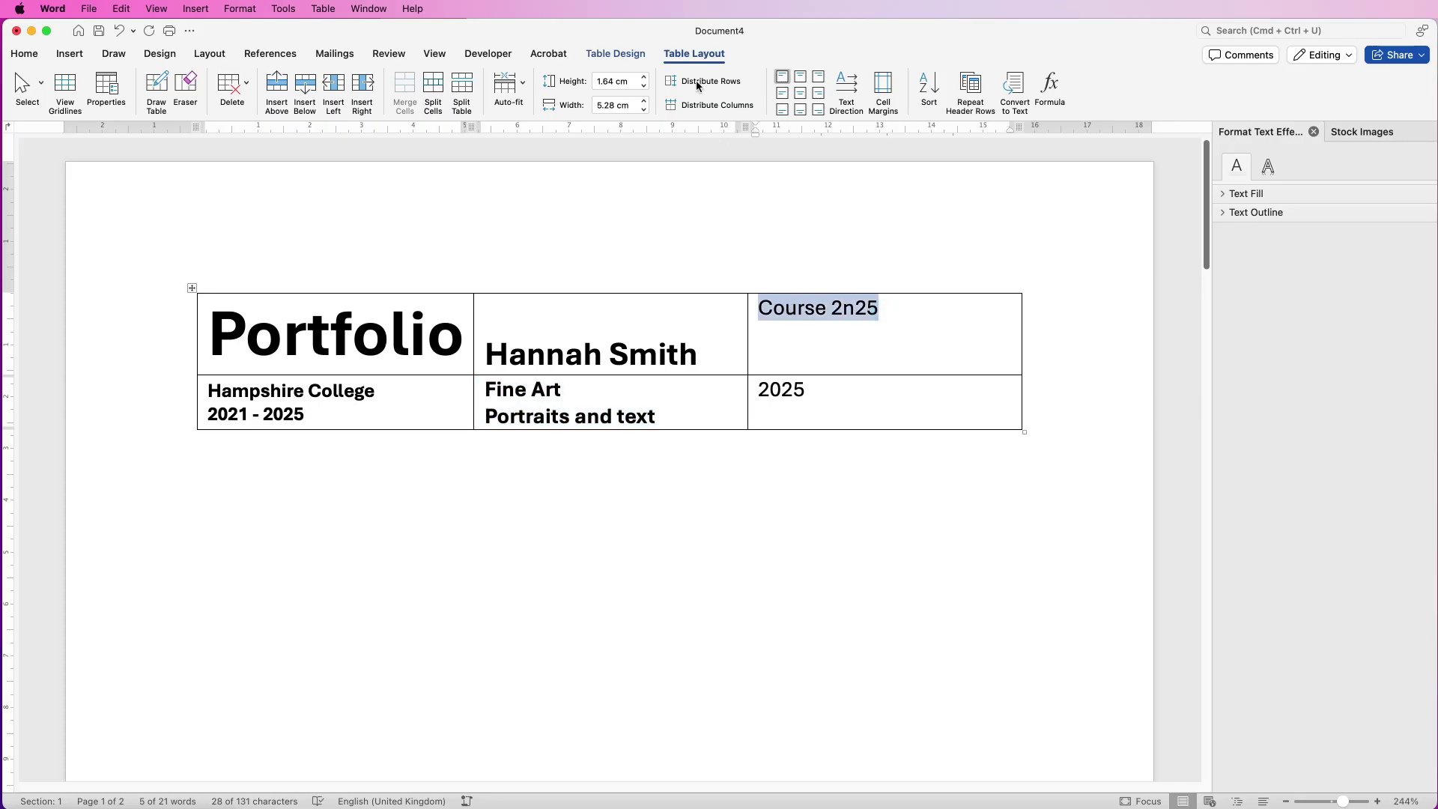
{"action": "left_click", "coordinate": [817, 110]}
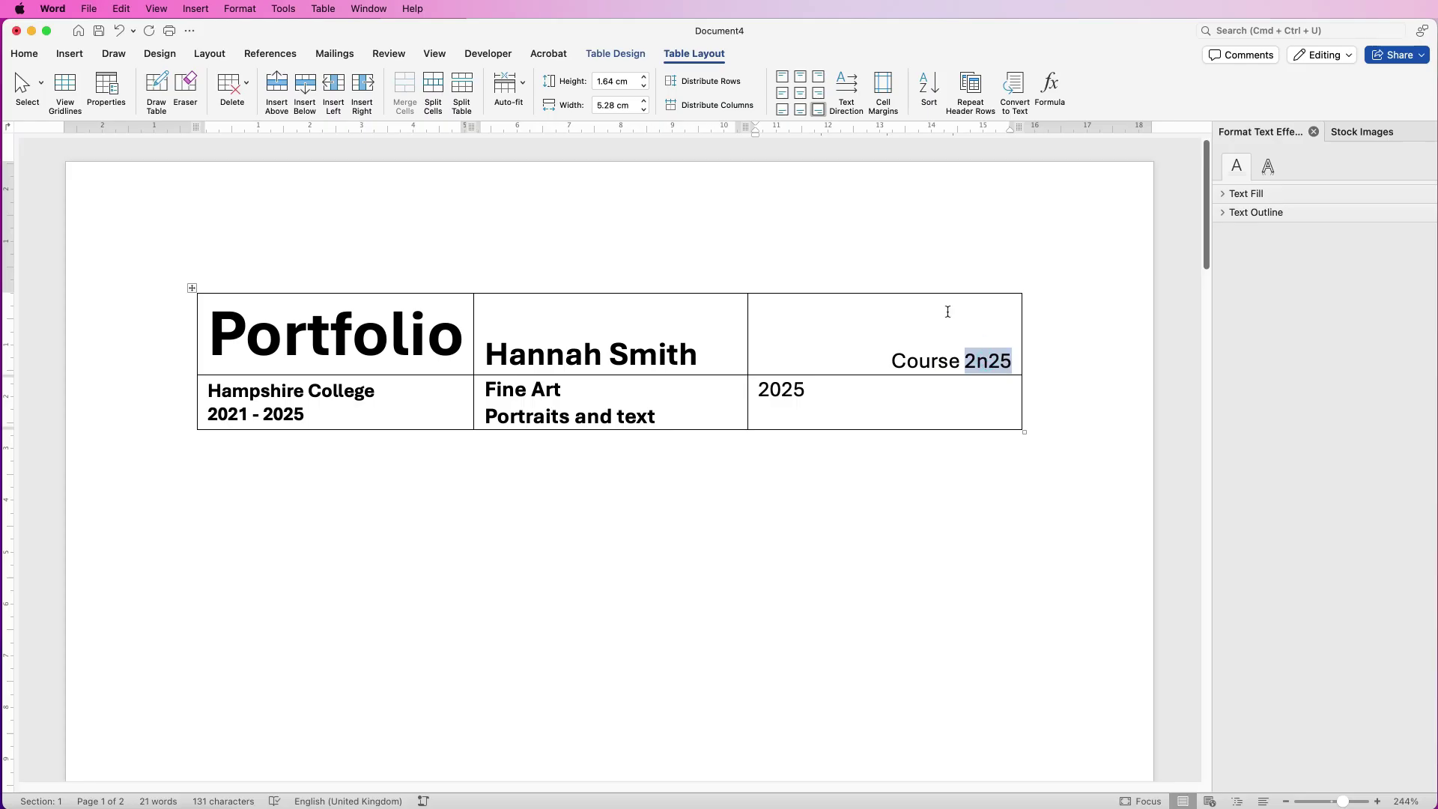
{"action": "left_click", "coordinate": [25, 55]}
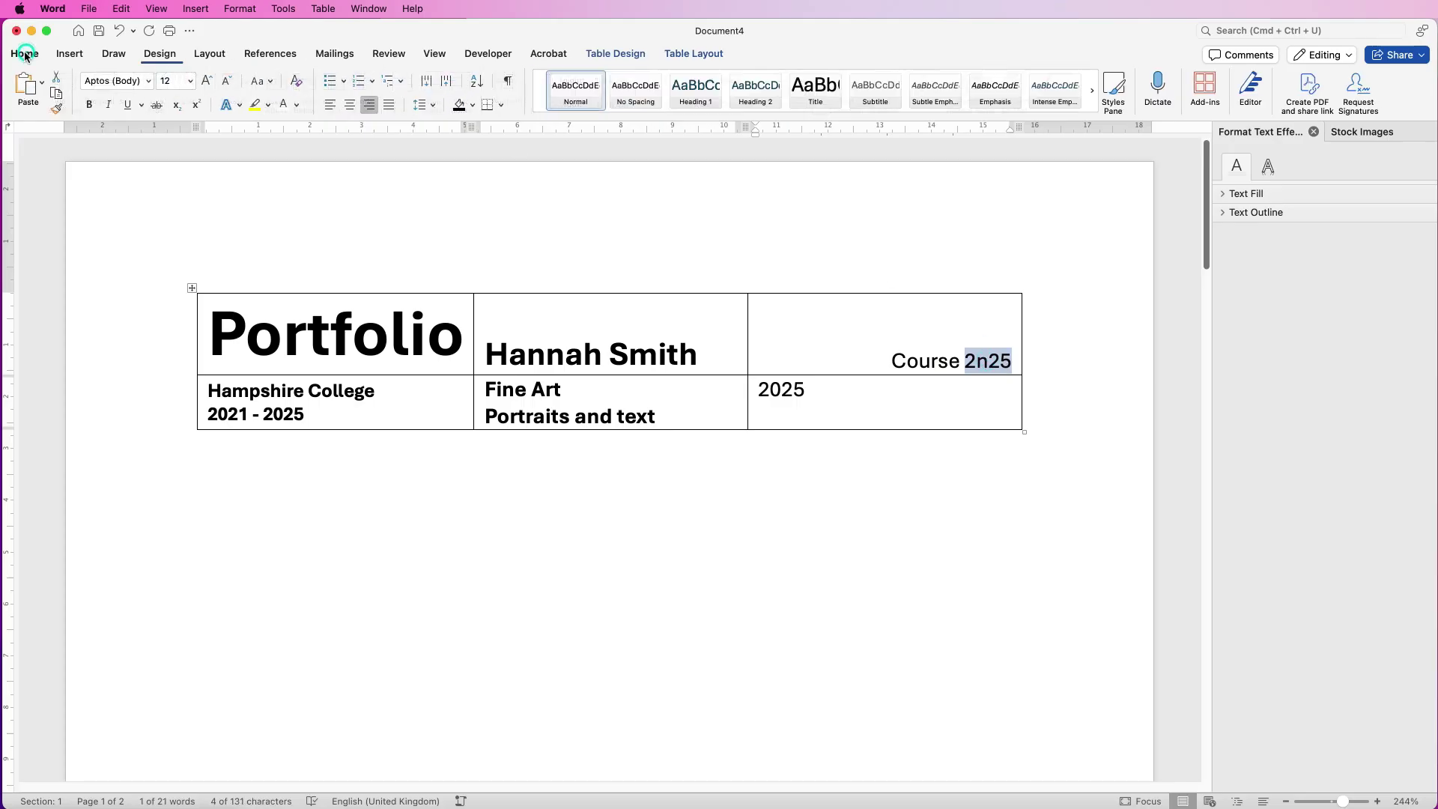
{"action": "left_click", "coordinate": [271, 82]}
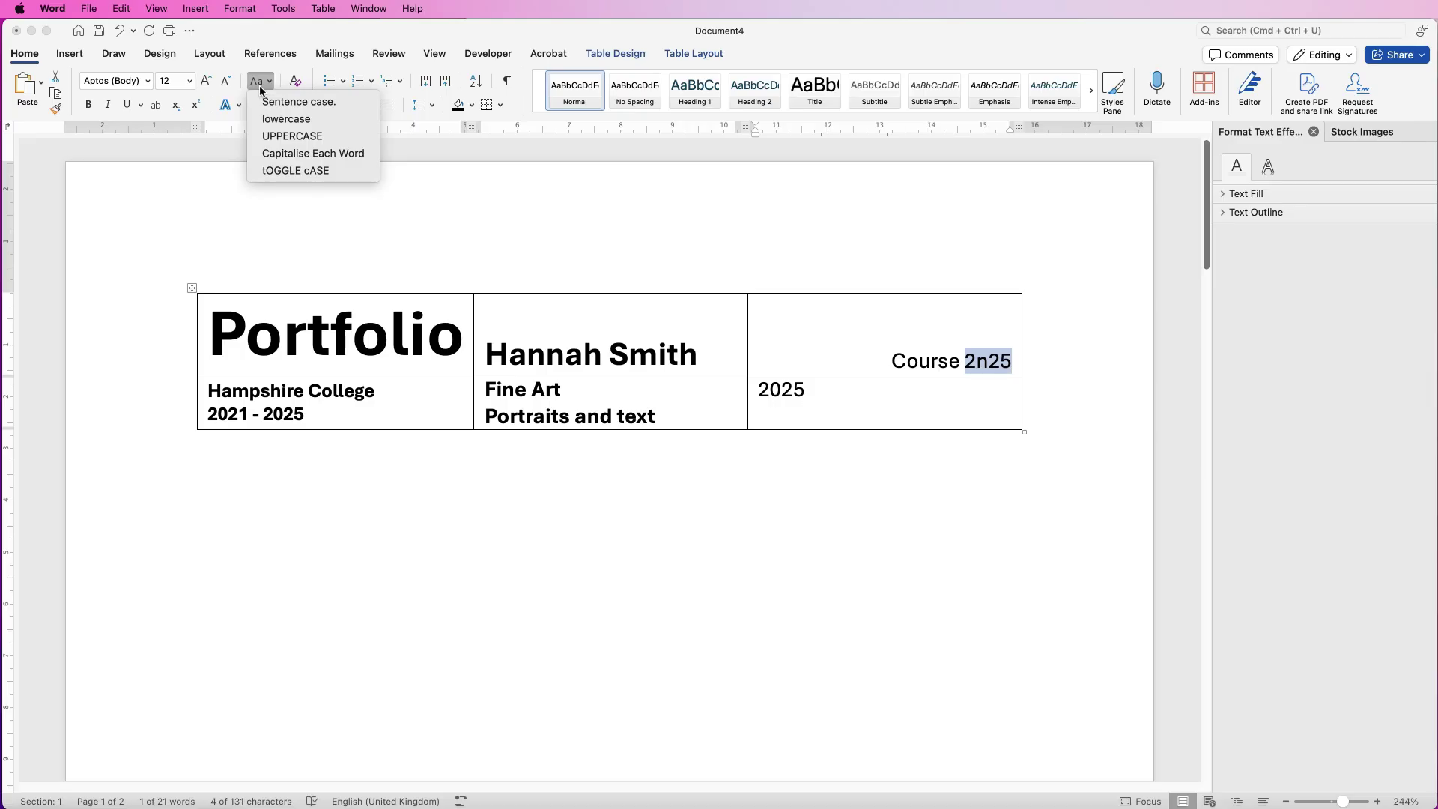
Step: Change '2n25' to uppercase and capitalise each word of 'Portraits And Text'
{"action": "left_click", "coordinate": [304, 136]}
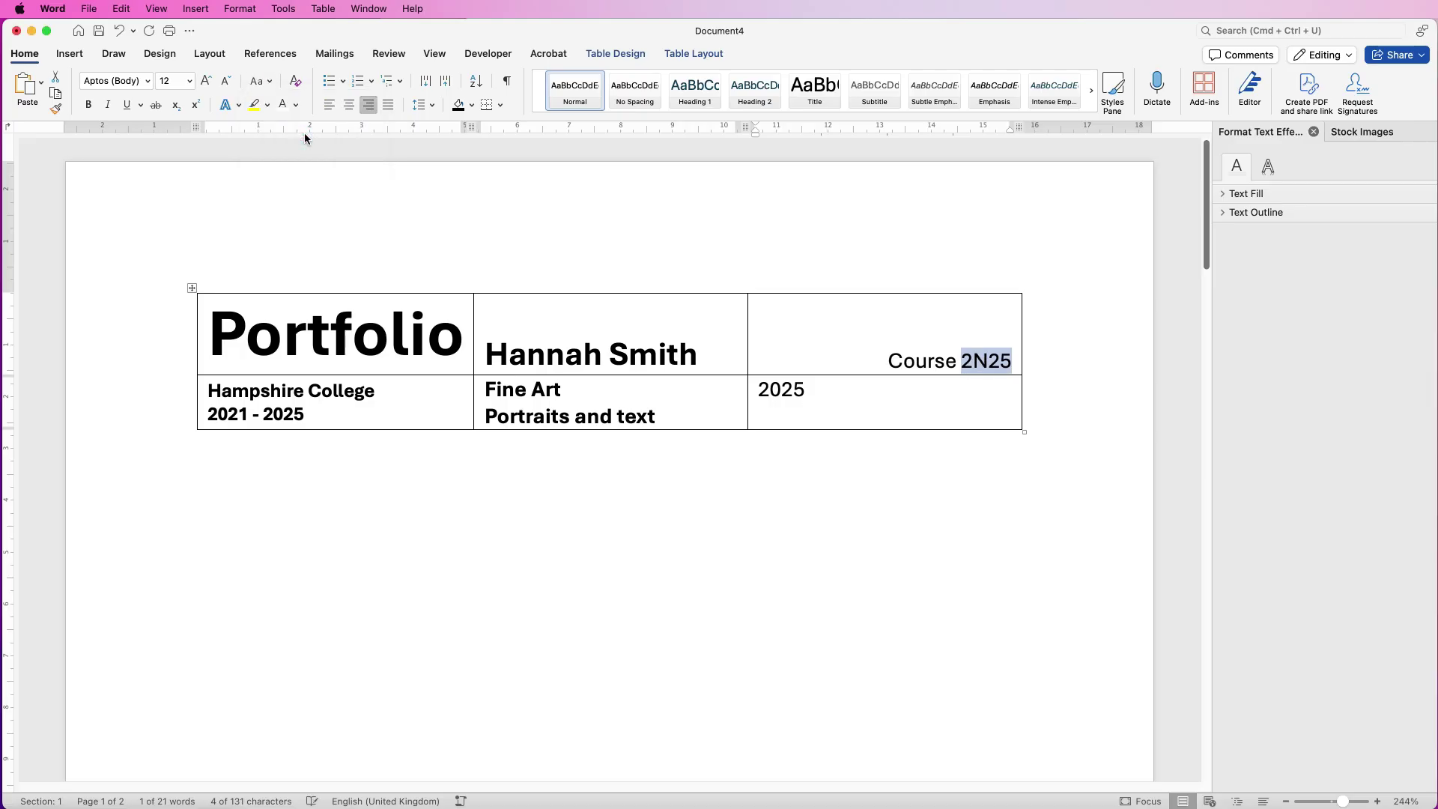
{"action": "left_click", "coordinate": [270, 88]}
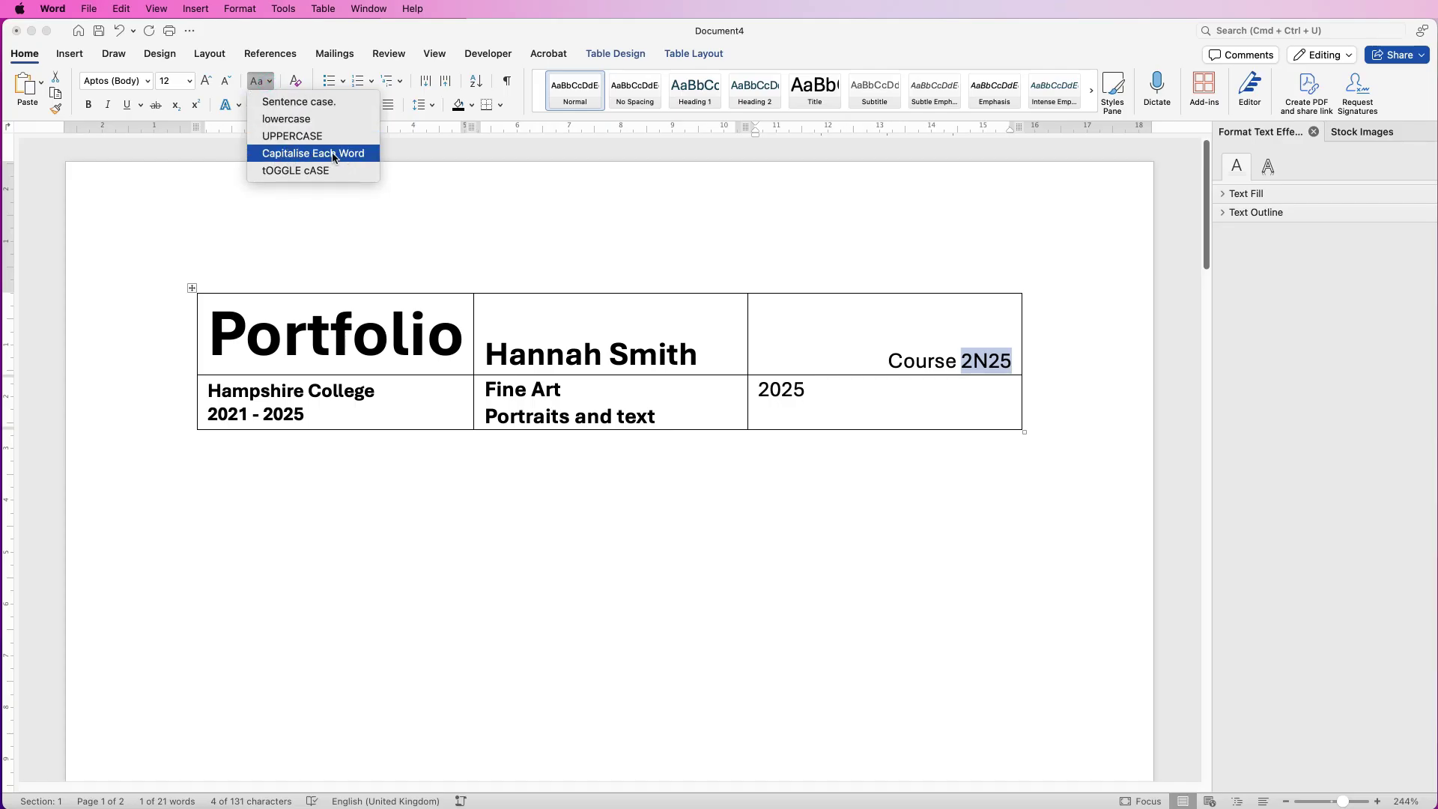
{"action": "left_click", "coordinate": [664, 421]}
{"action": "left_click_drag", "start_coordinate": [664, 422], "coordinate": [522, 420]}
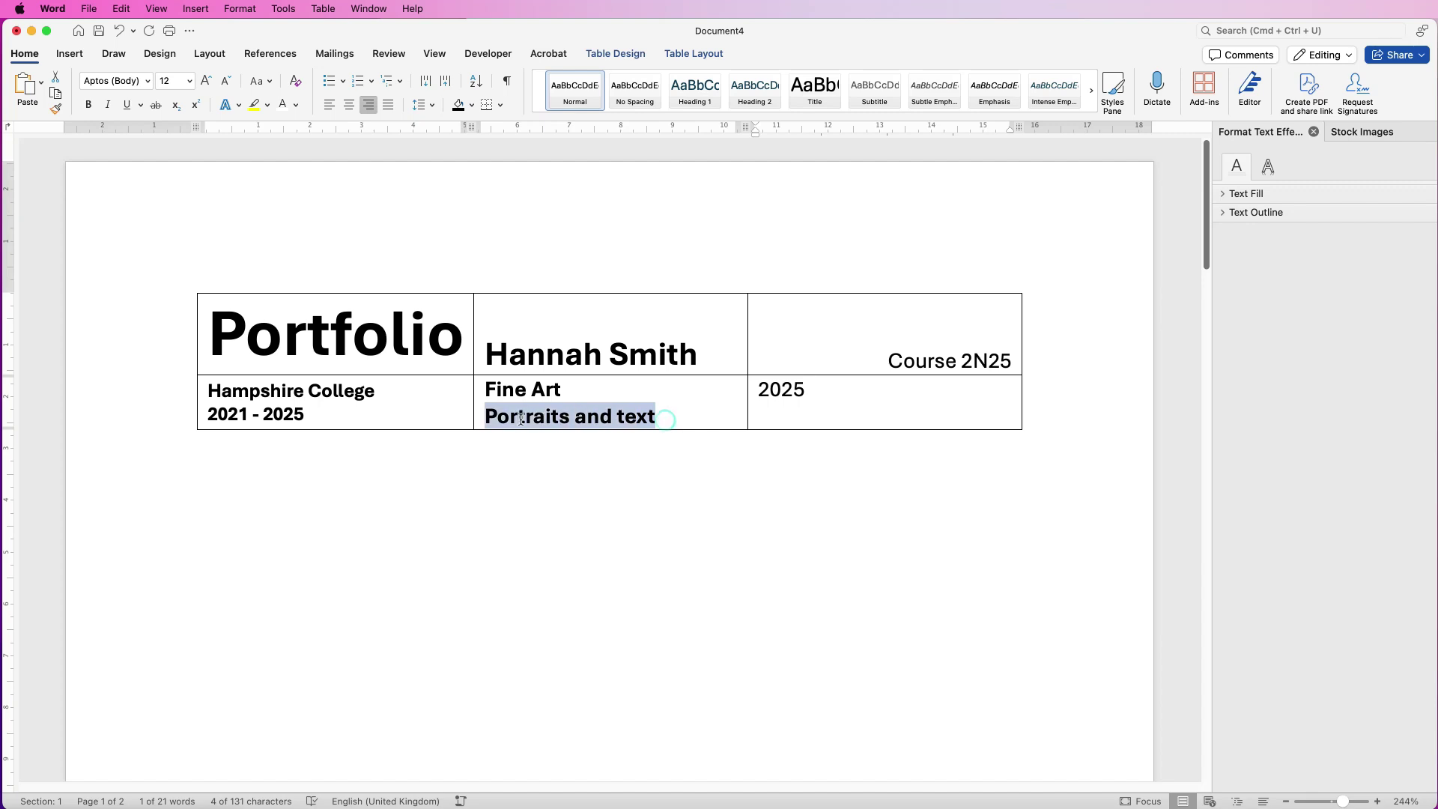
{"action": "left_click", "coordinate": [268, 81]}
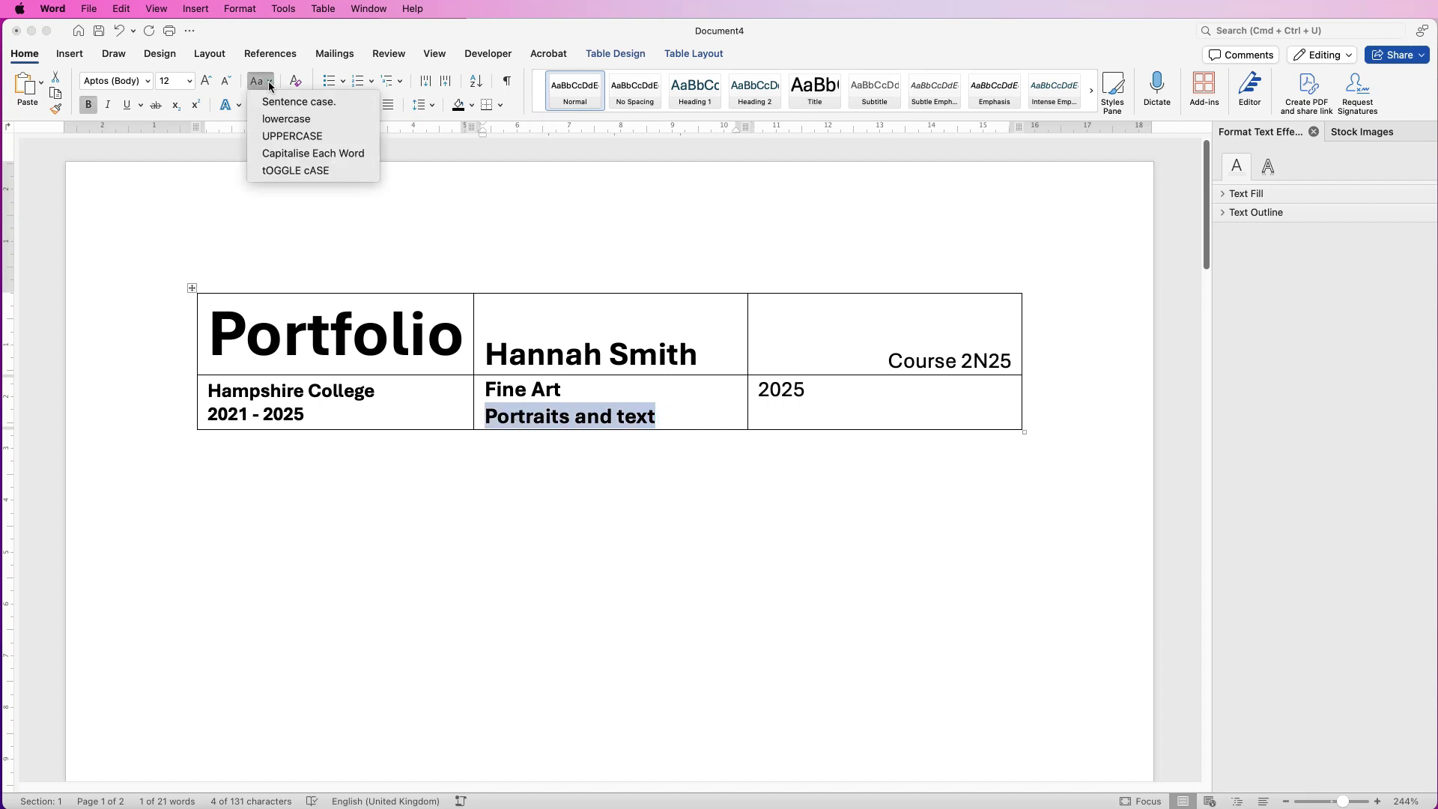
{"action": "left_click", "coordinate": [281, 153]}
Step: Make '2025' bold at 48 pt
{"action": "left_click_drag", "start_coordinate": [807, 390], "coordinate": [724, 396]}
{"action": "key", "text": "super+b"}
{"action": "left_click", "coordinate": [206, 81]}
{"action": "left_click", "coordinate": [206, 81]}
{"action": "left_click", "coordinate": [206, 80]}
{"action": "left_click", "coordinate": [165, 80]}
{"action": "type", "text": "48"}
{"action": "key", "text": "Return"}
Step: Set '2025' in Agency FB and centre it within its cell
{"action": "left_click", "coordinate": [148, 84]}
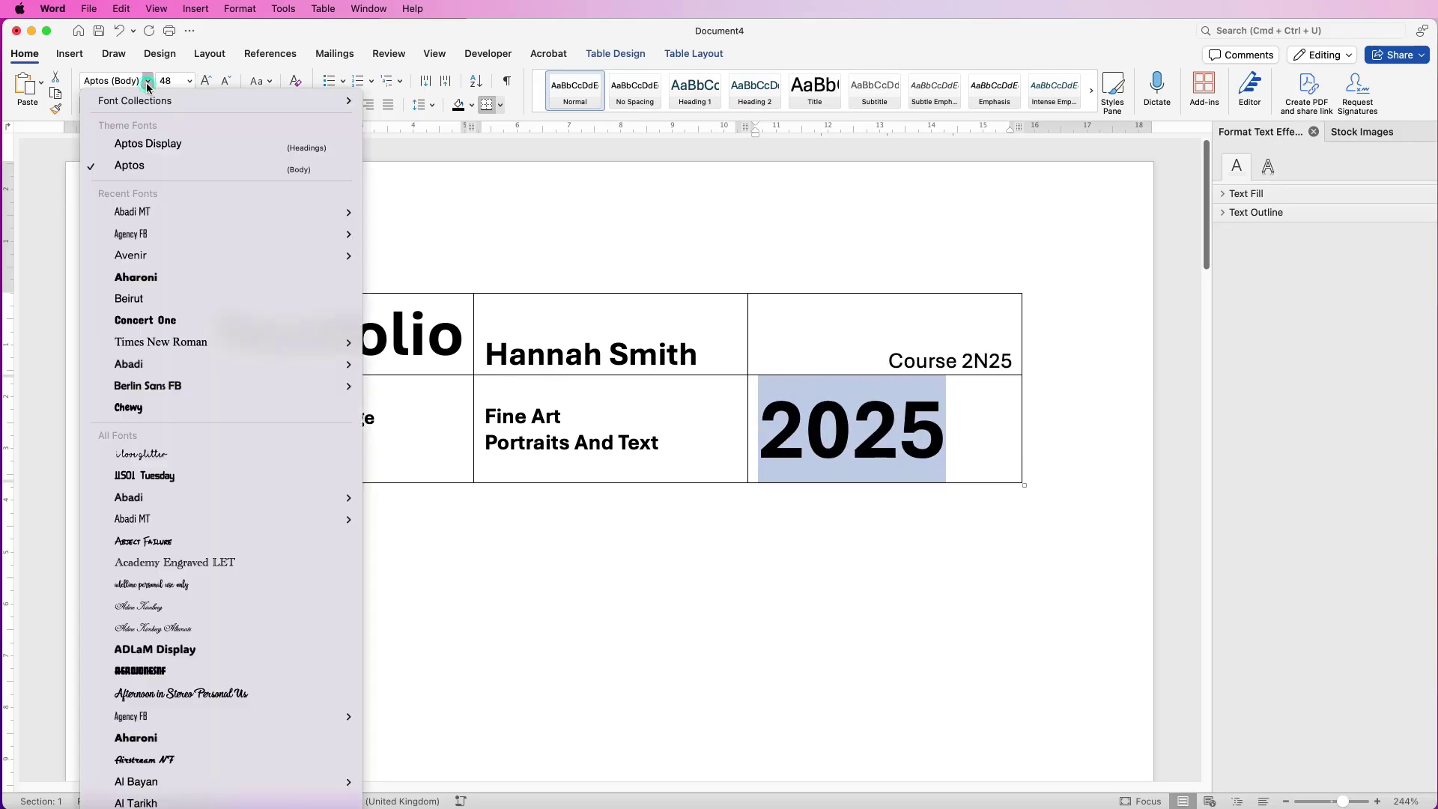
{"action": "left_click", "coordinate": [134, 235]}
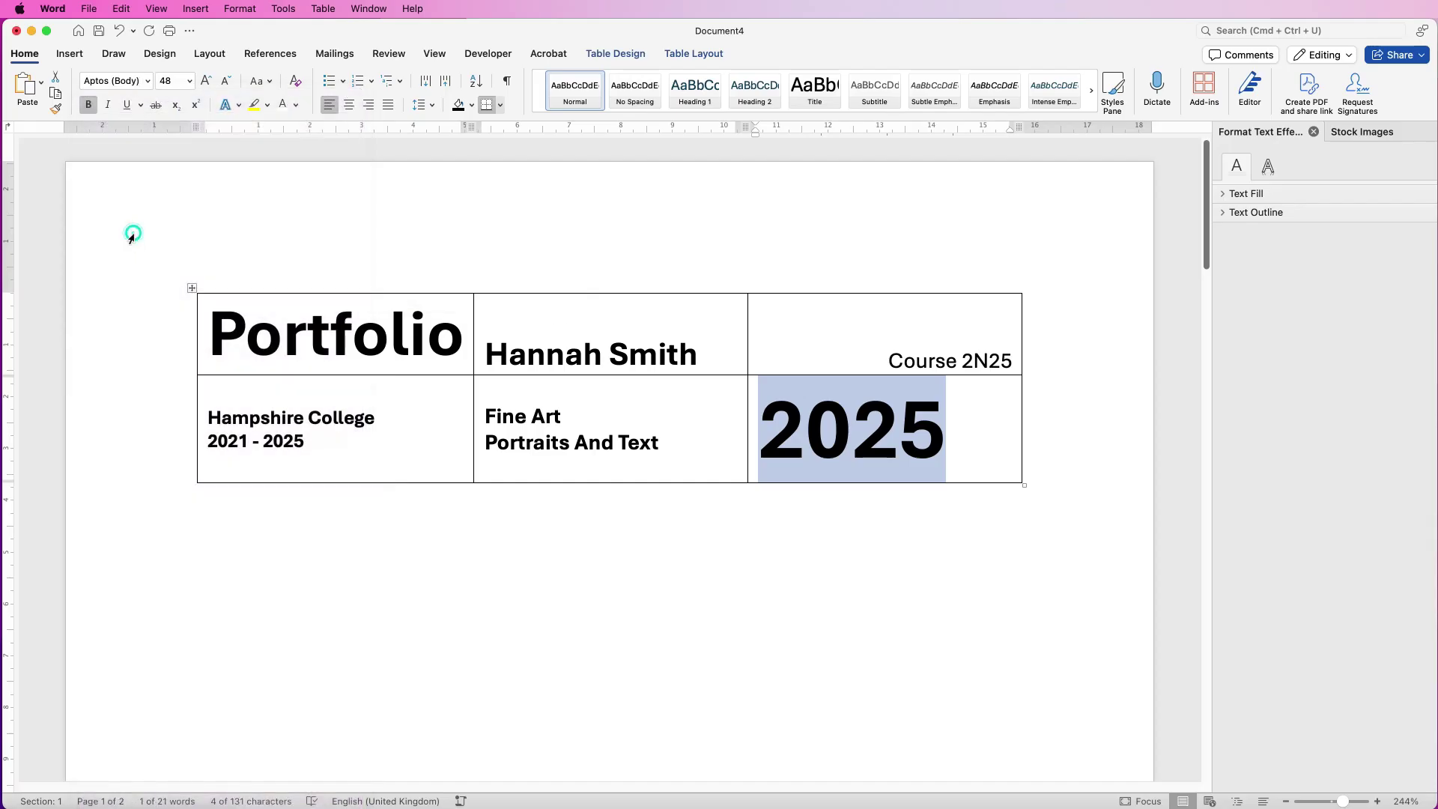
{"action": "left_click", "coordinate": [704, 54]}
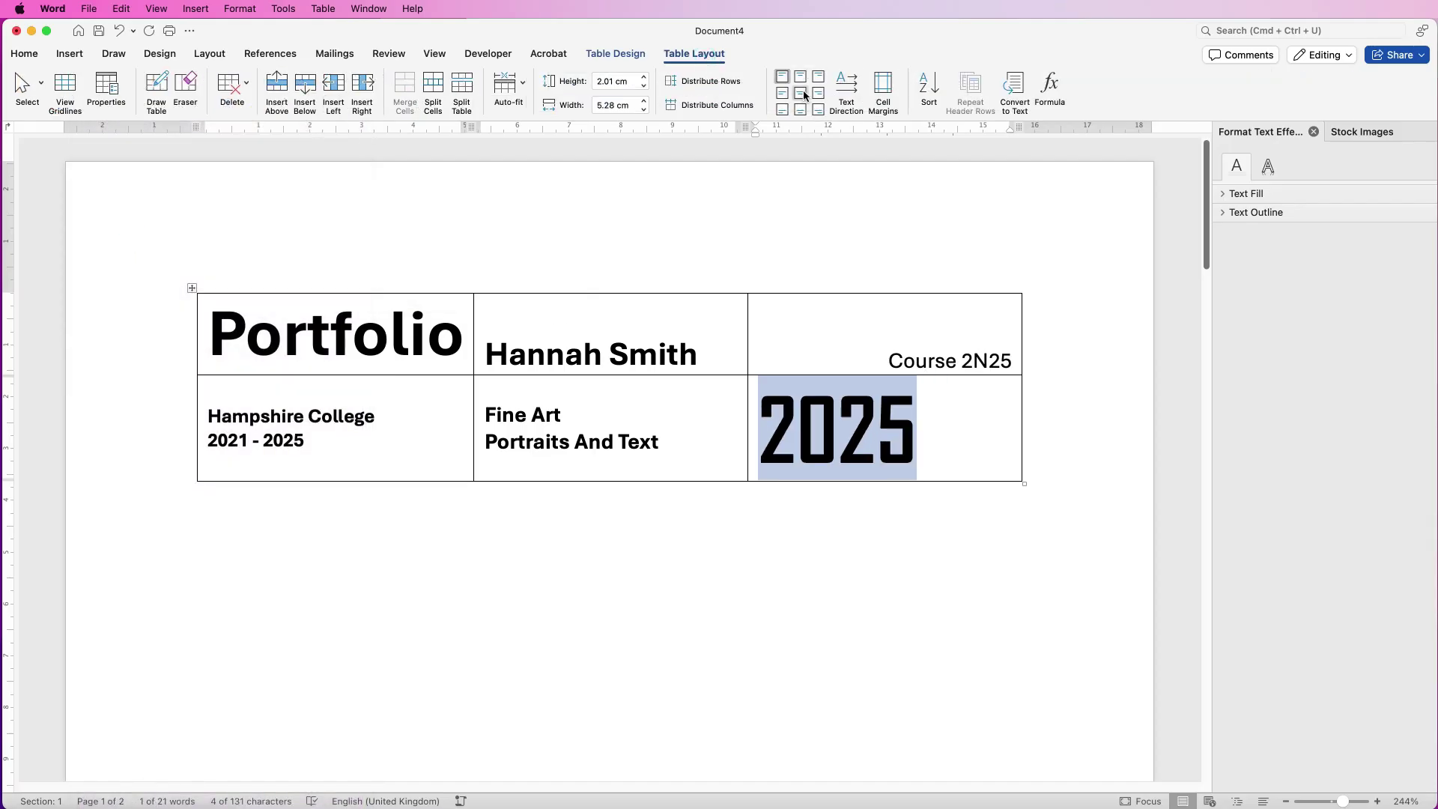
{"action": "left_click", "coordinate": [801, 95]}
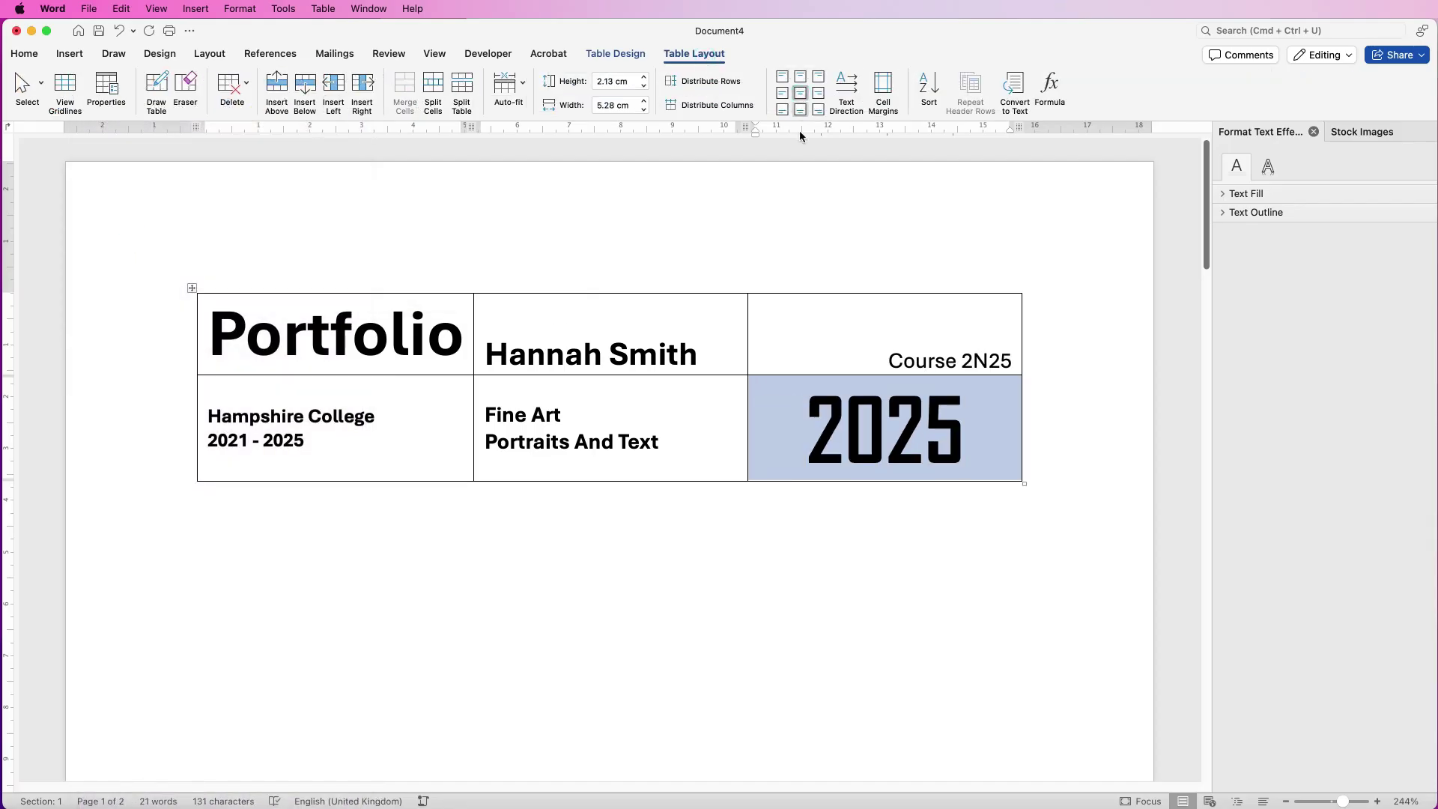
{"action": "left_click", "coordinate": [738, 416]}
{"action": "left_click_drag", "start_coordinate": [779, 421], "coordinate": [696, 354]}
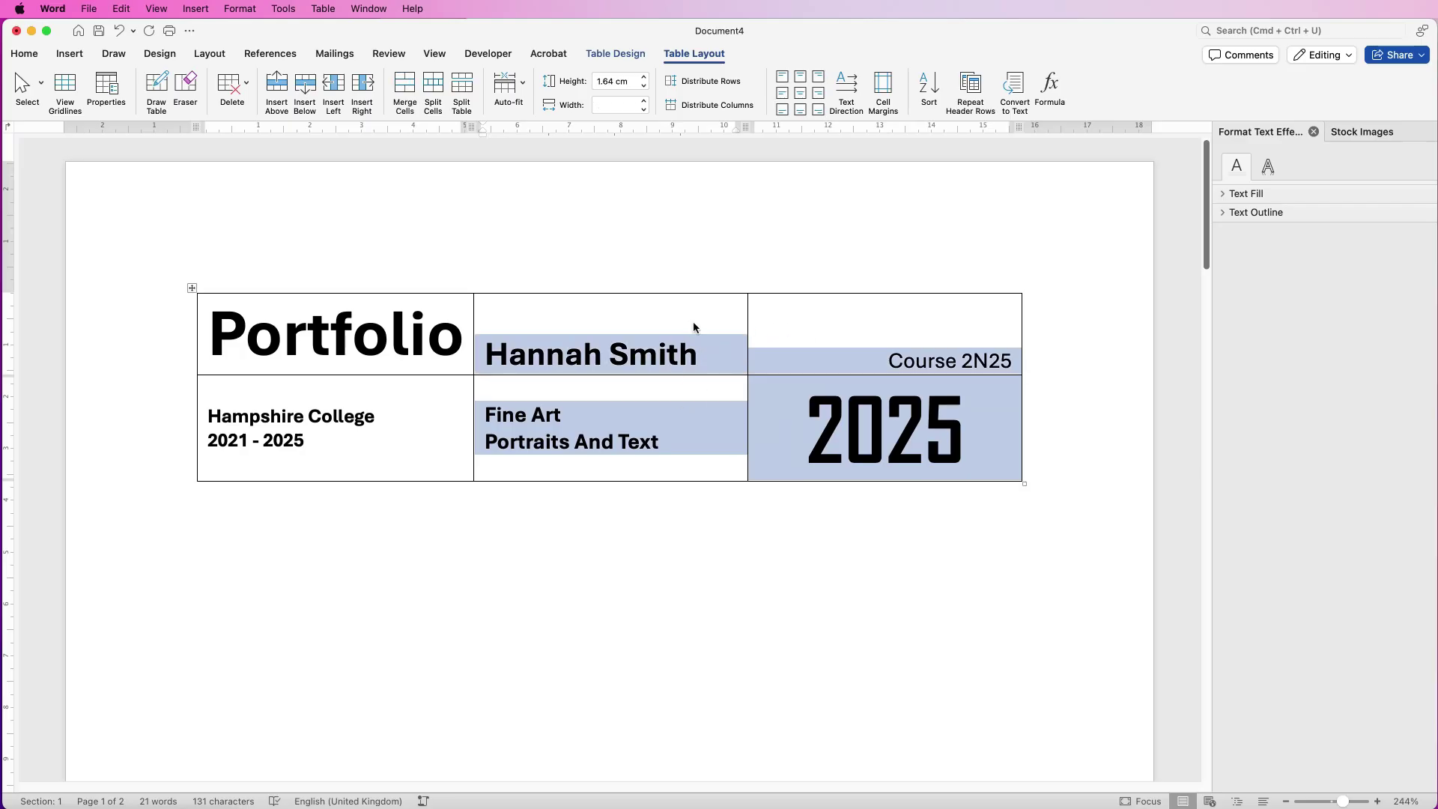
Step: Shade the four right-hand cells black through Table Design shading
{"action": "left_click", "coordinate": [627, 53]}
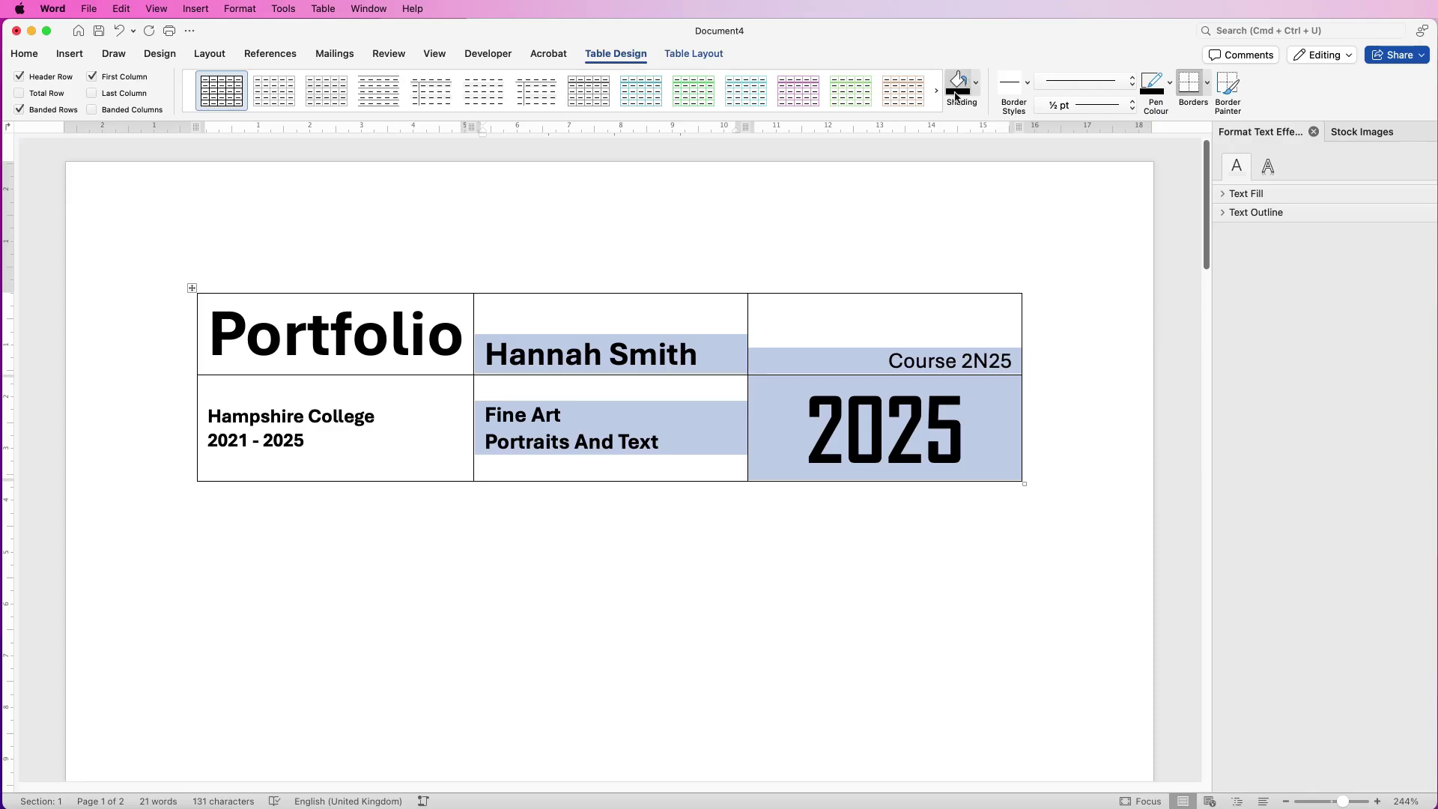
{"action": "left_click", "coordinate": [977, 85]}
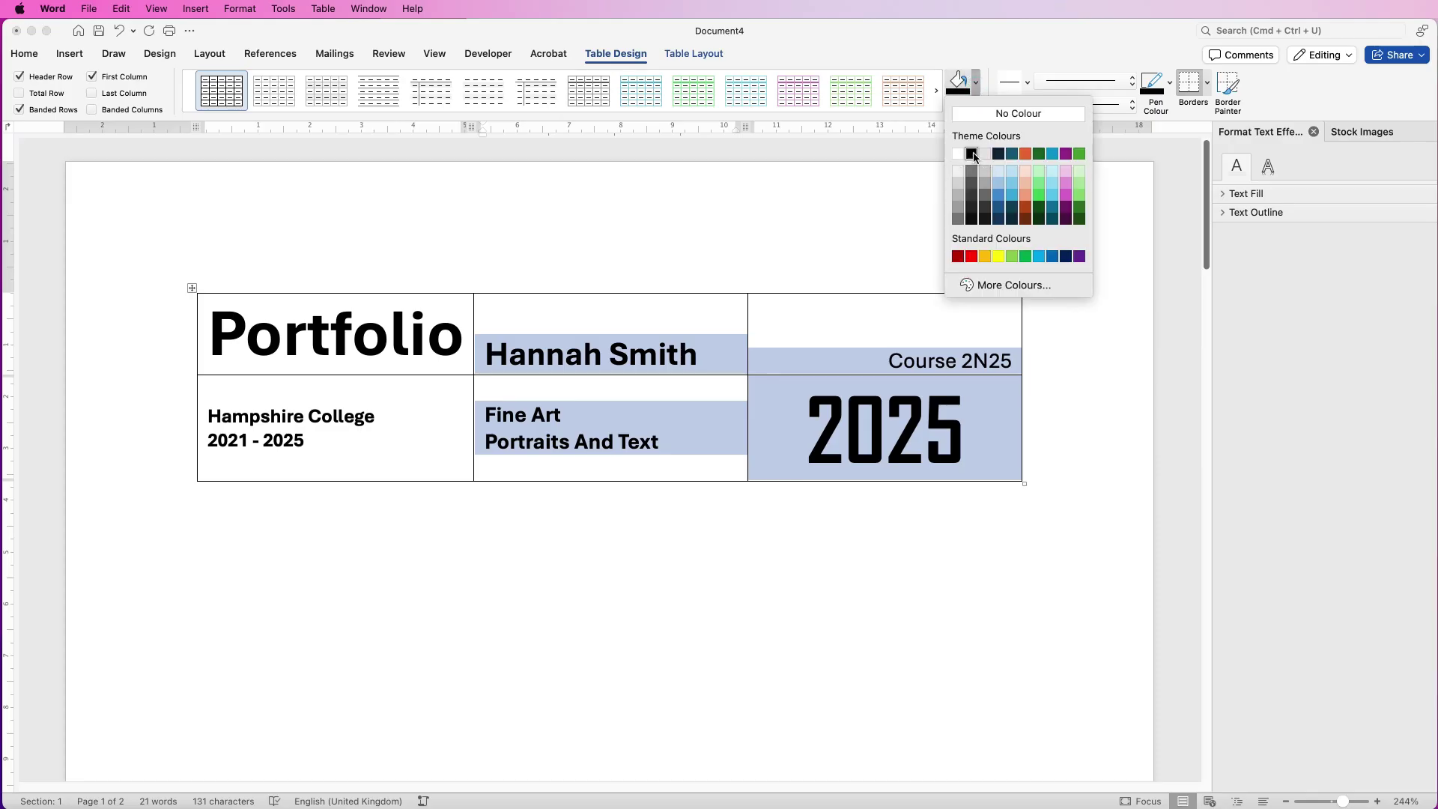
{"action": "left_click", "coordinate": [972, 154]}
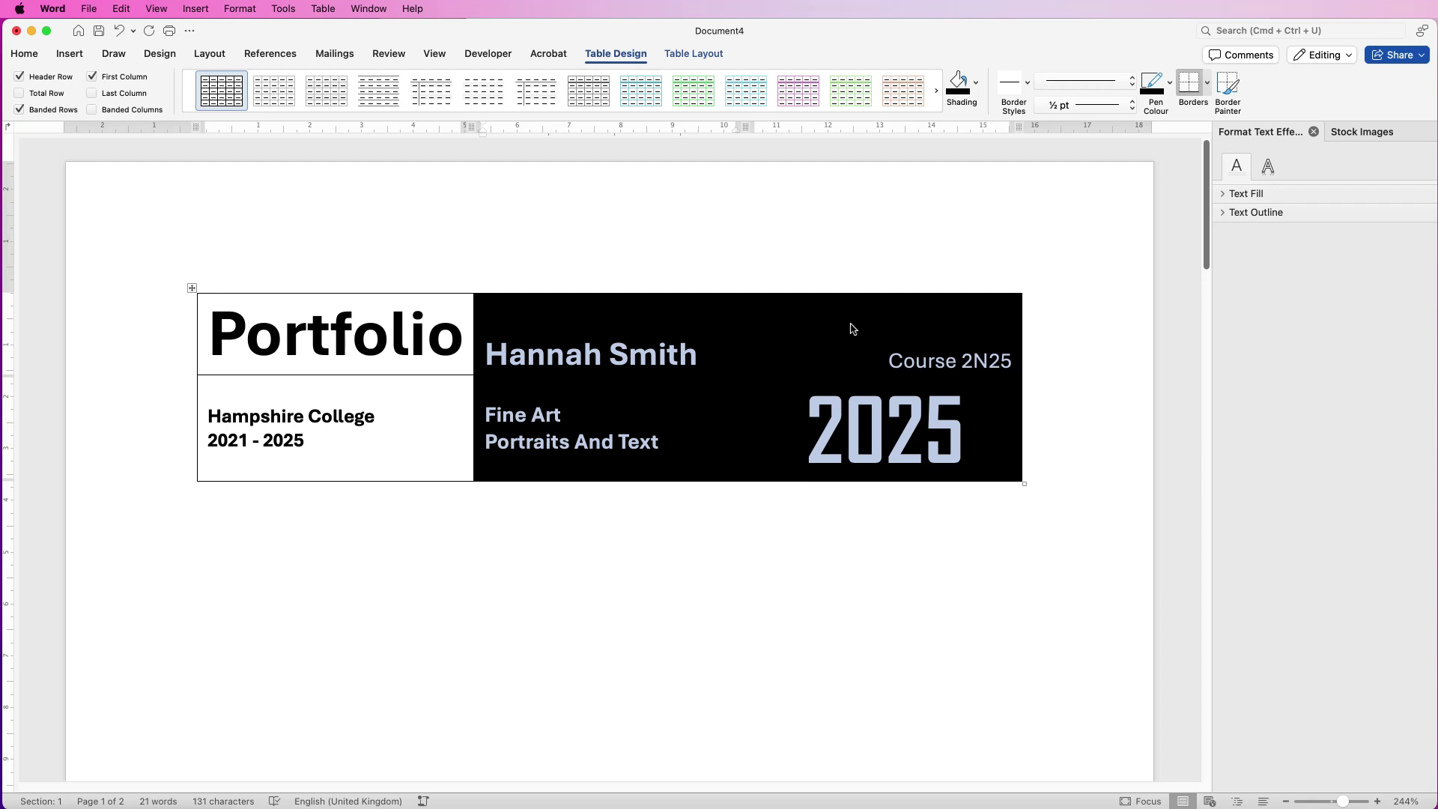
{"action": "left_click", "coordinate": [853, 327]}
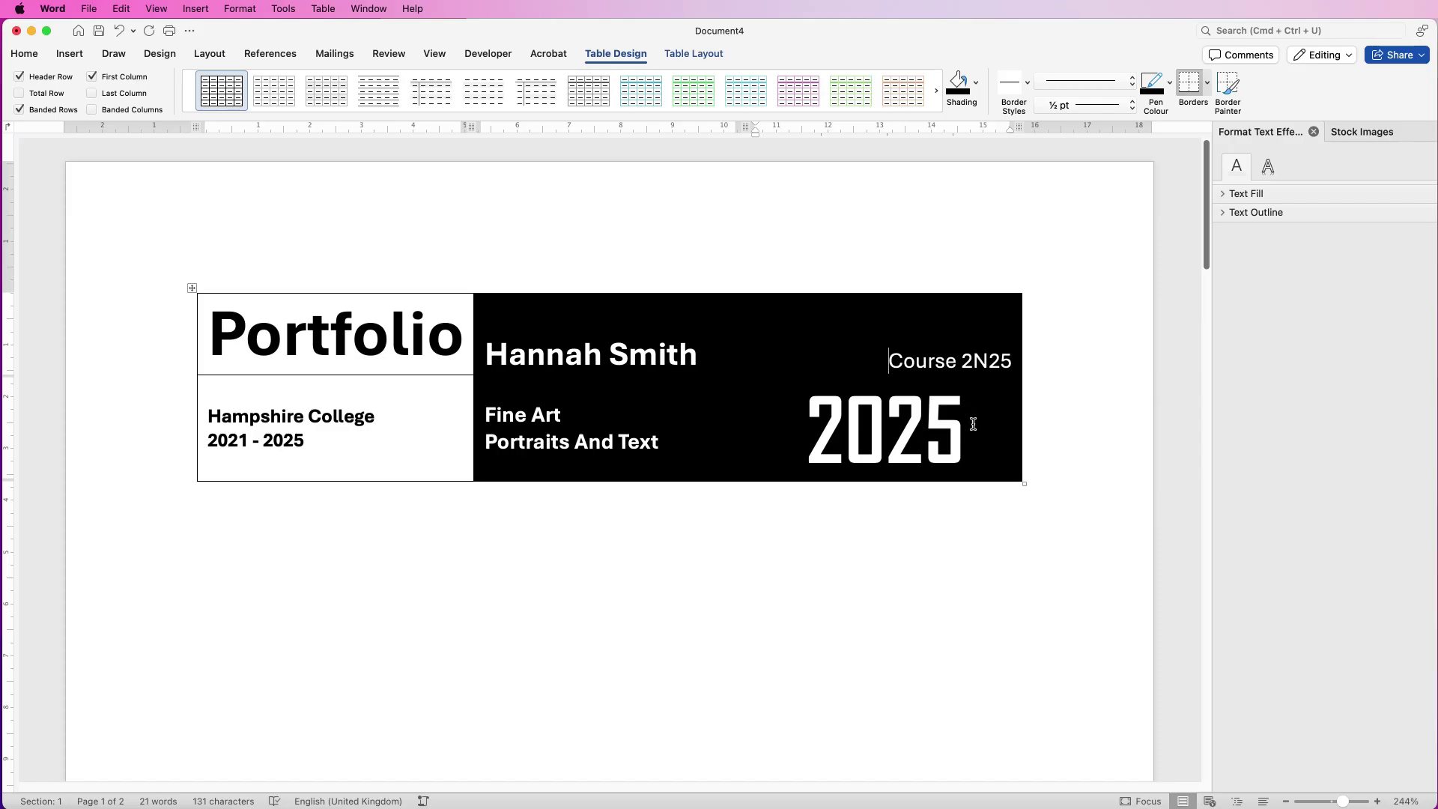
{"action": "left_click_drag", "start_coordinate": [969, 428], "coordinate": [852, 354]}
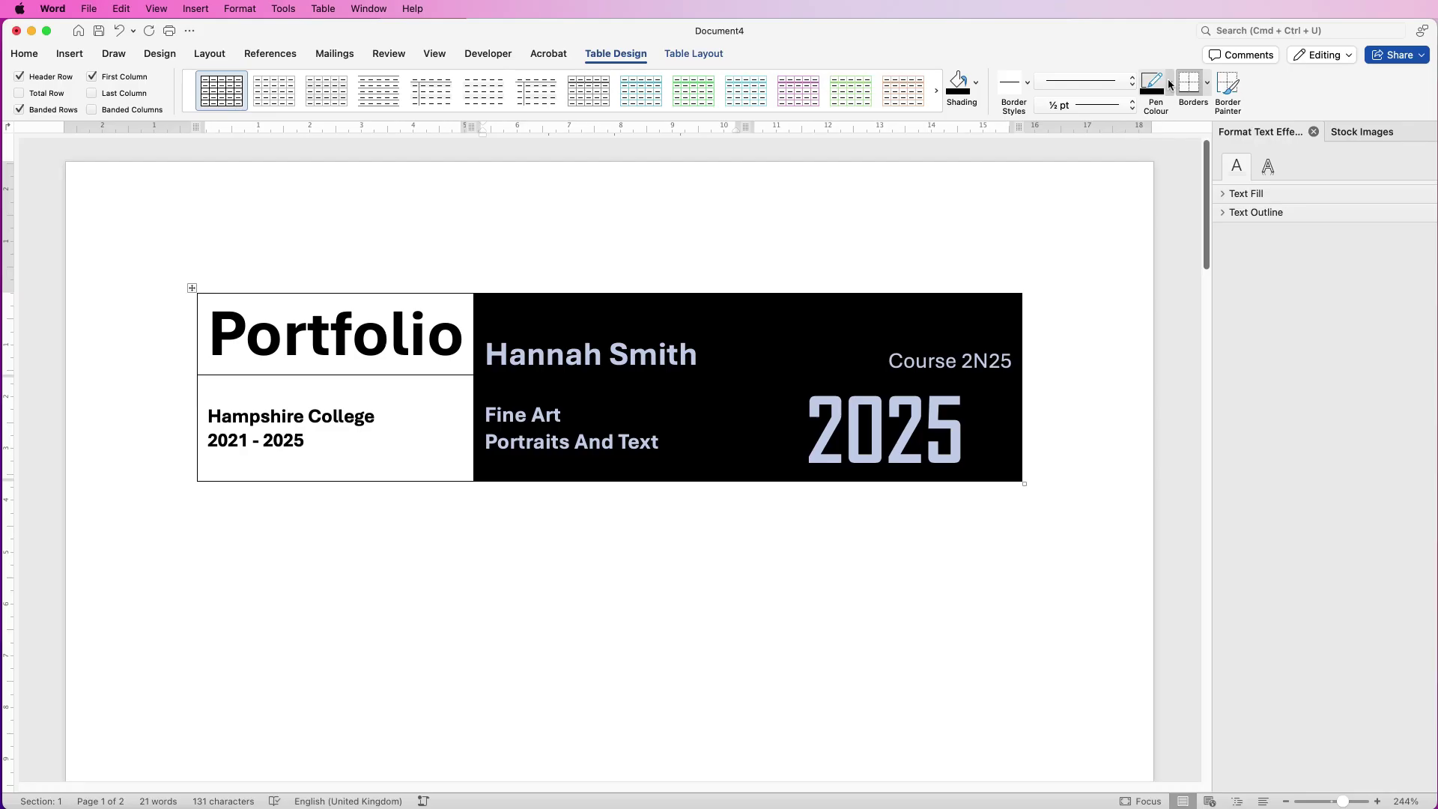
Step: Draw white inside borders between the black cells, then zoom out to view both pages
{"action": "left_click", "coordinate": [1168, 91]}
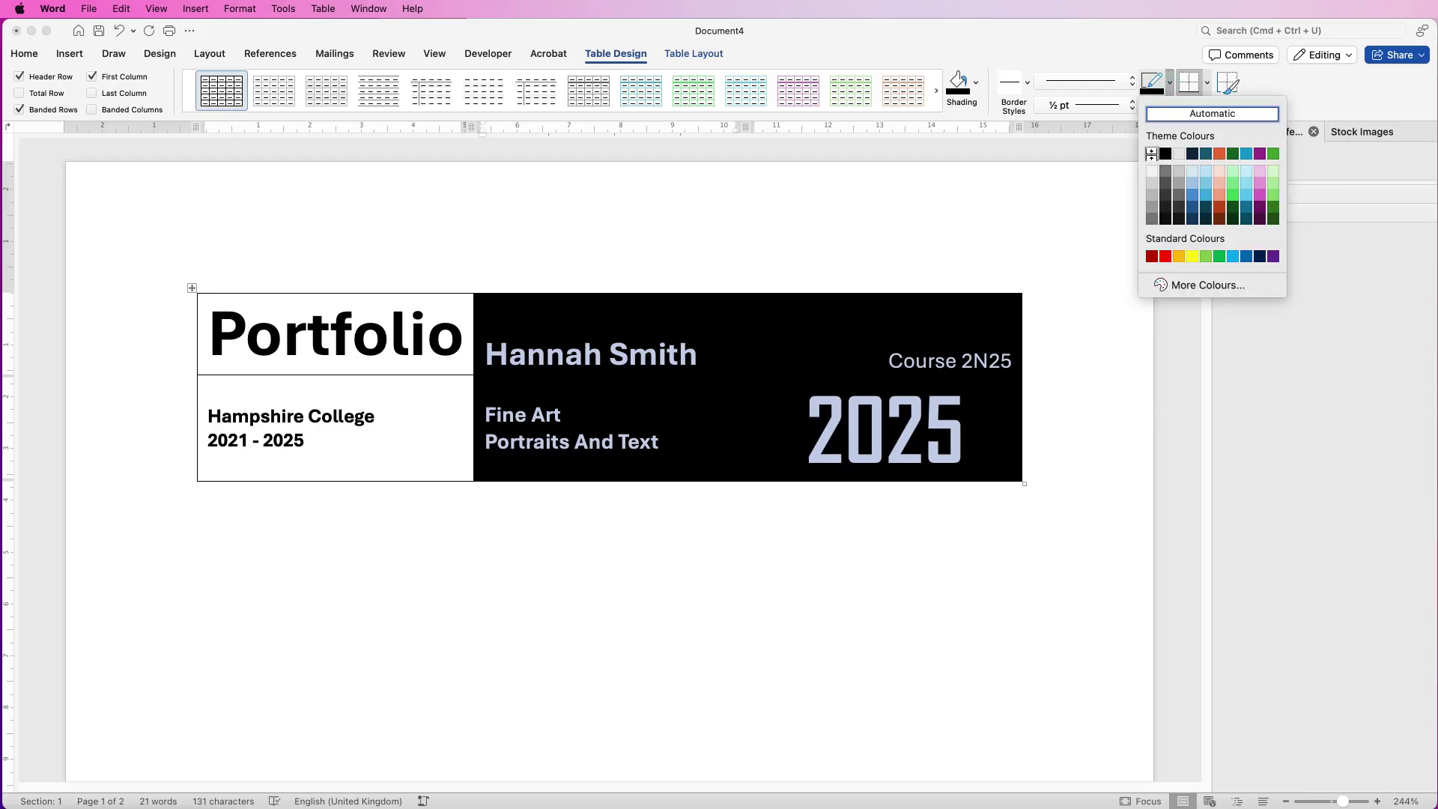
{"action": "left_click", "coordinate": [1150, 154]}
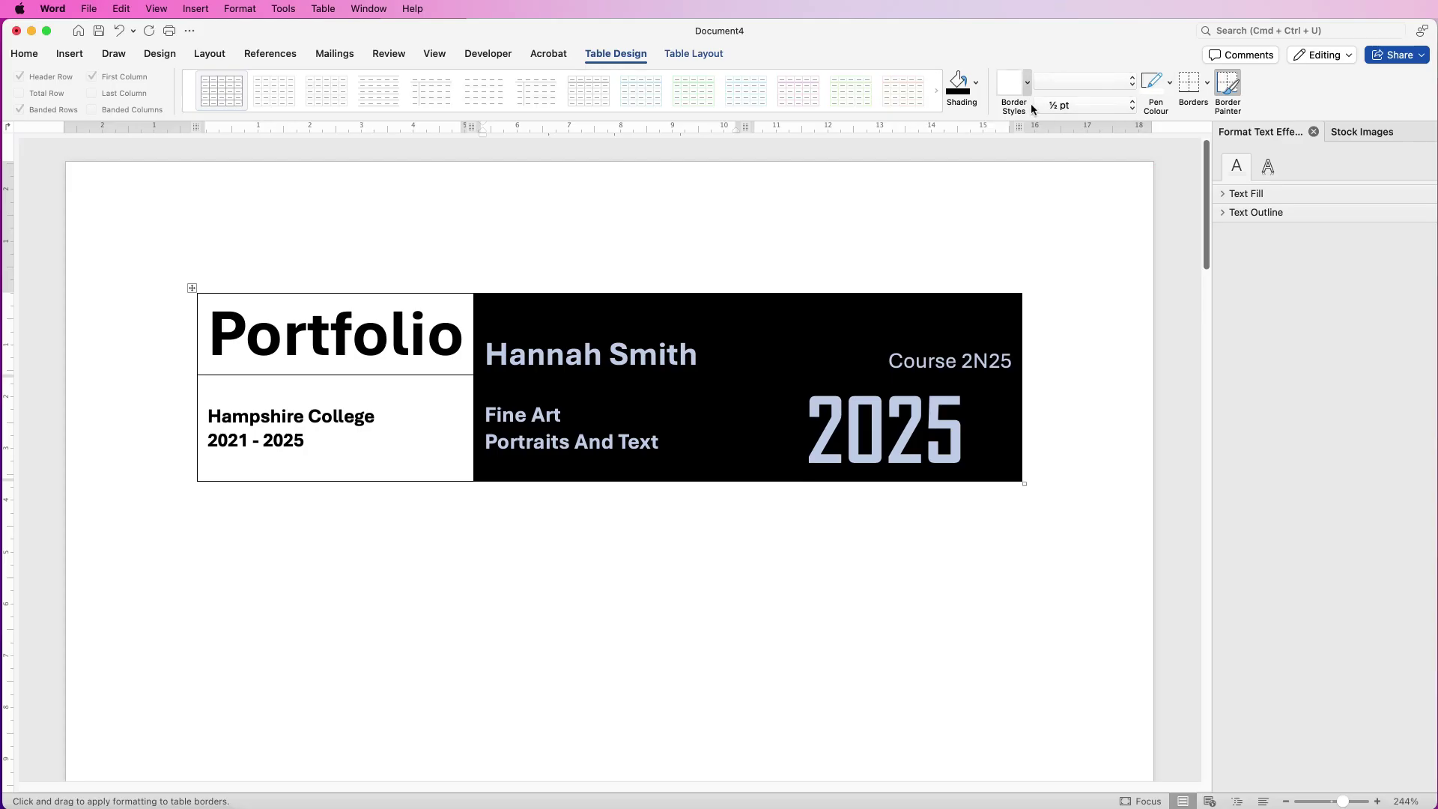
{"action": "left_click", "coordinate": [1207, 82]}
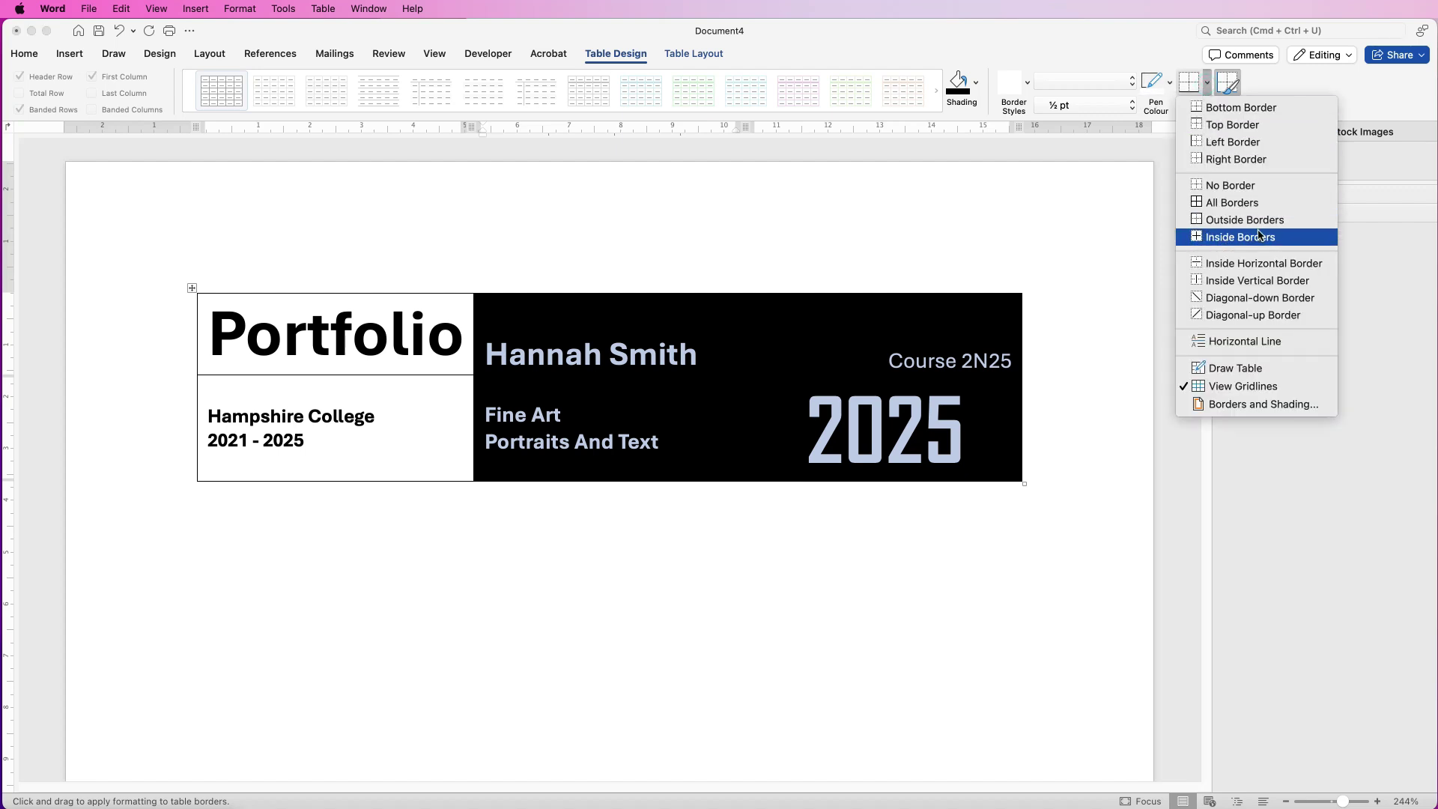
{"action": "left_click", "coordinate": [1228, 238]}
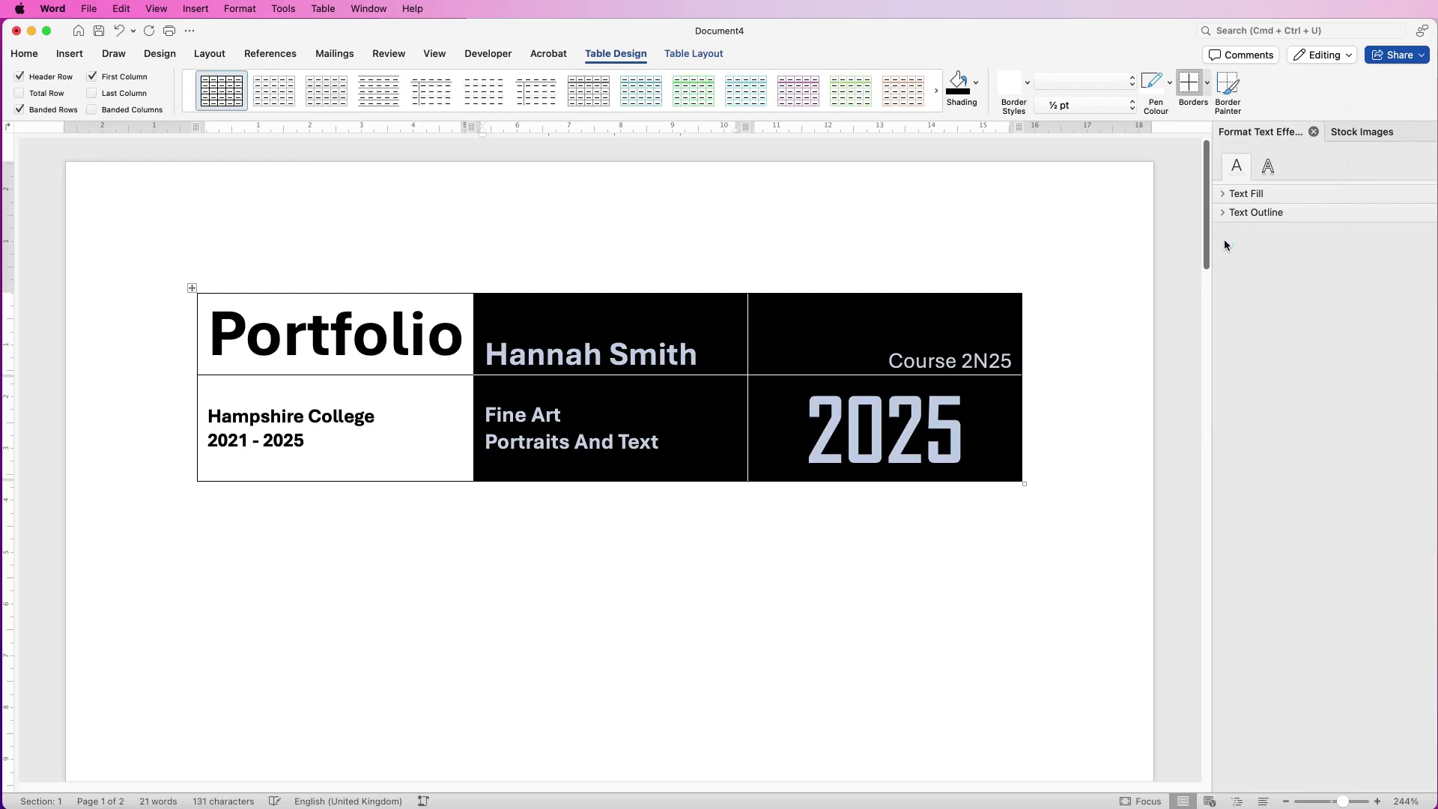
{"action": "left_click", "coordinate": [734, 534]}
{"action": "left_click_drag", "start_coordinate": [1342, 802], "coordinate": [1332, 805]}
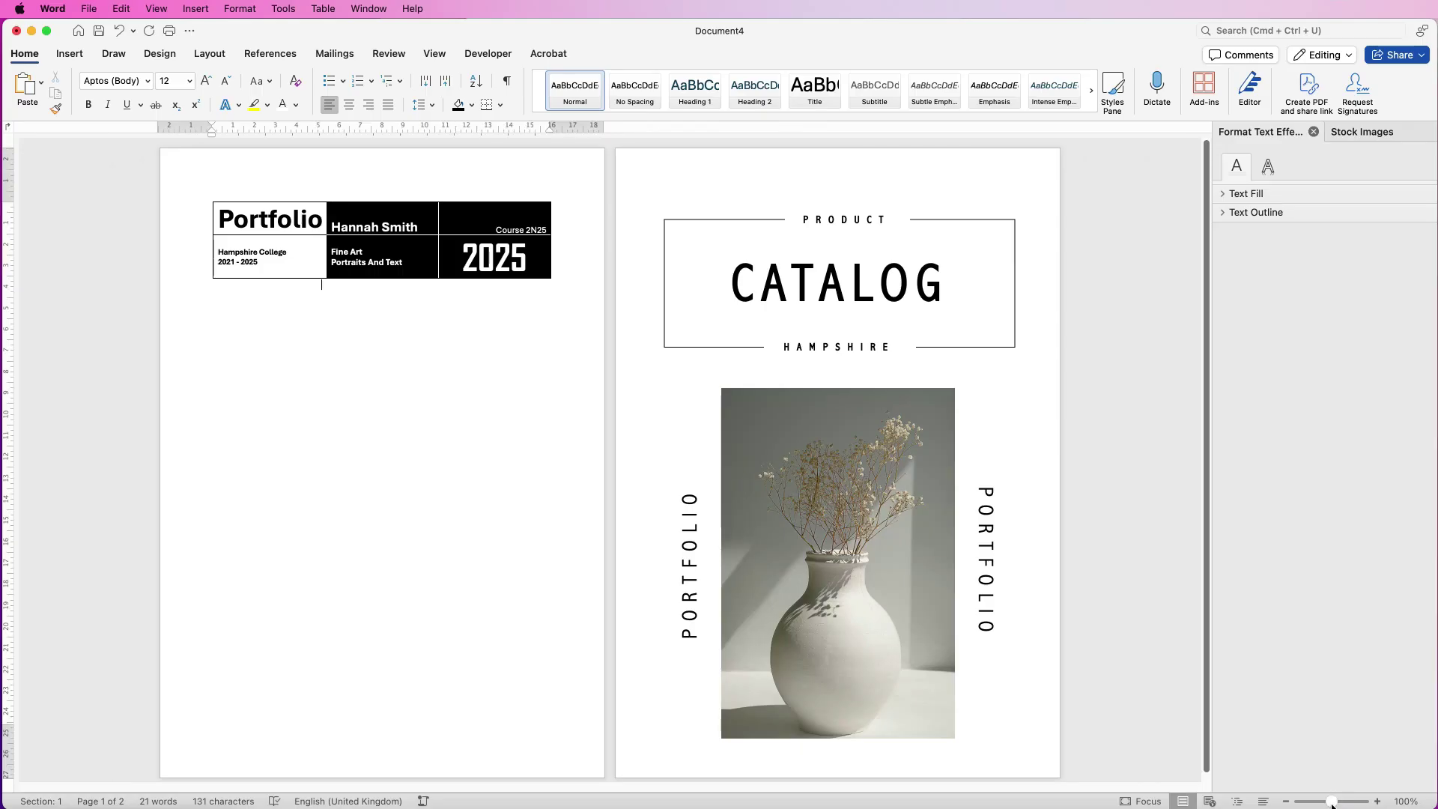
Step: Copy the PRODUCT text box onto the cover page and type '25' in it
{"action": "left_click", "coordinate": [849, 221]}
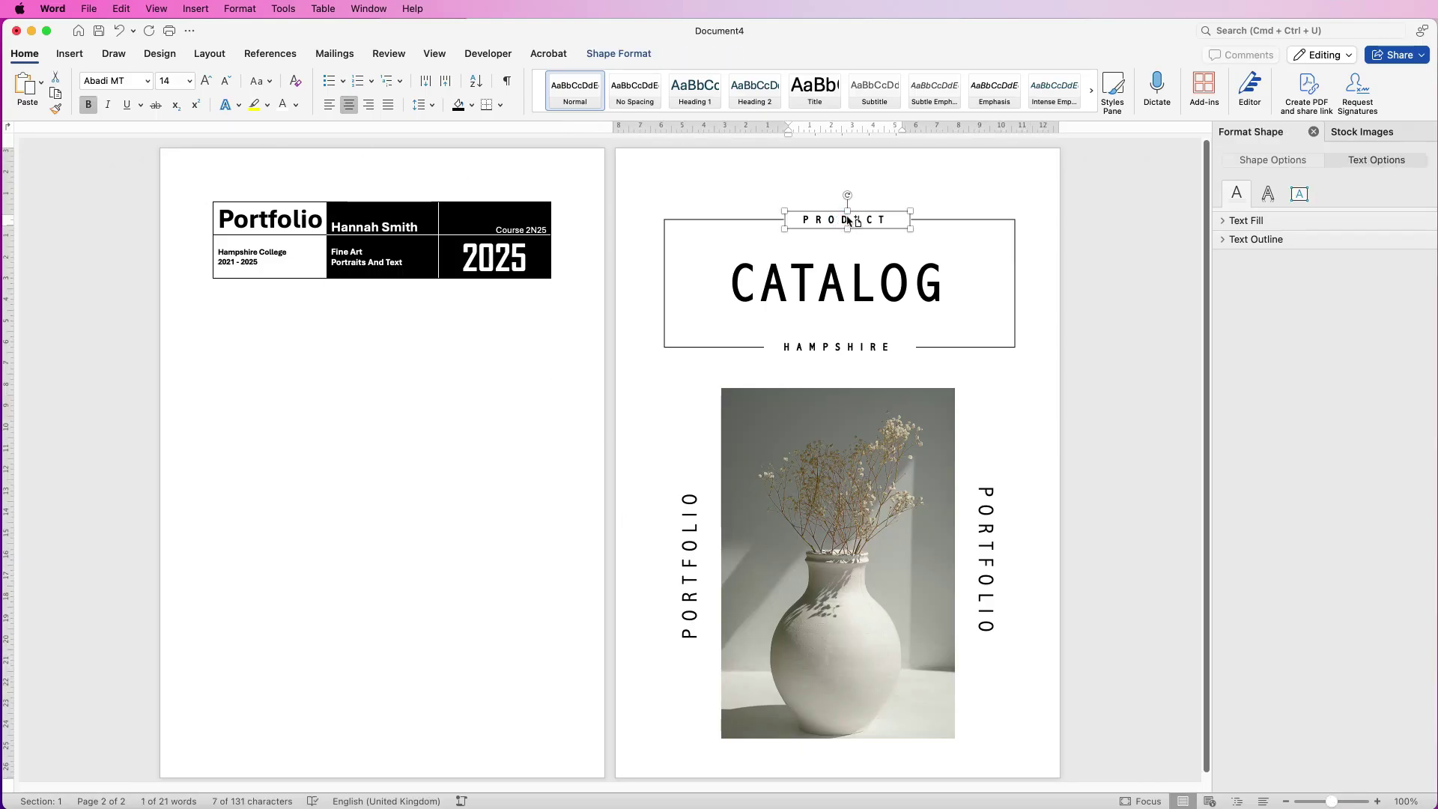
{"action": "left_click_drag", "start_coordinate": [857, 219], "coordinate": [330, 355]}
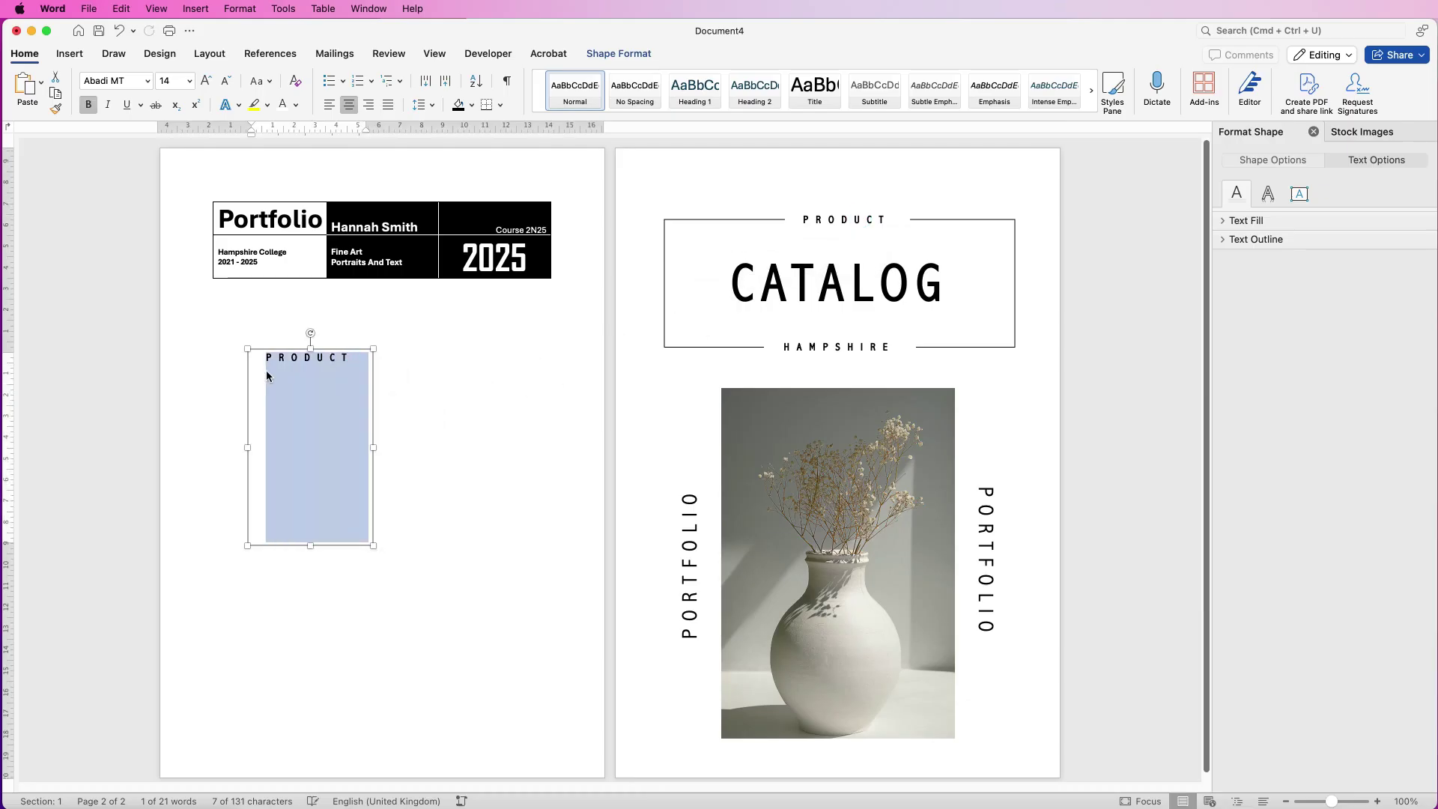
{"action": "type", "text": "25"}
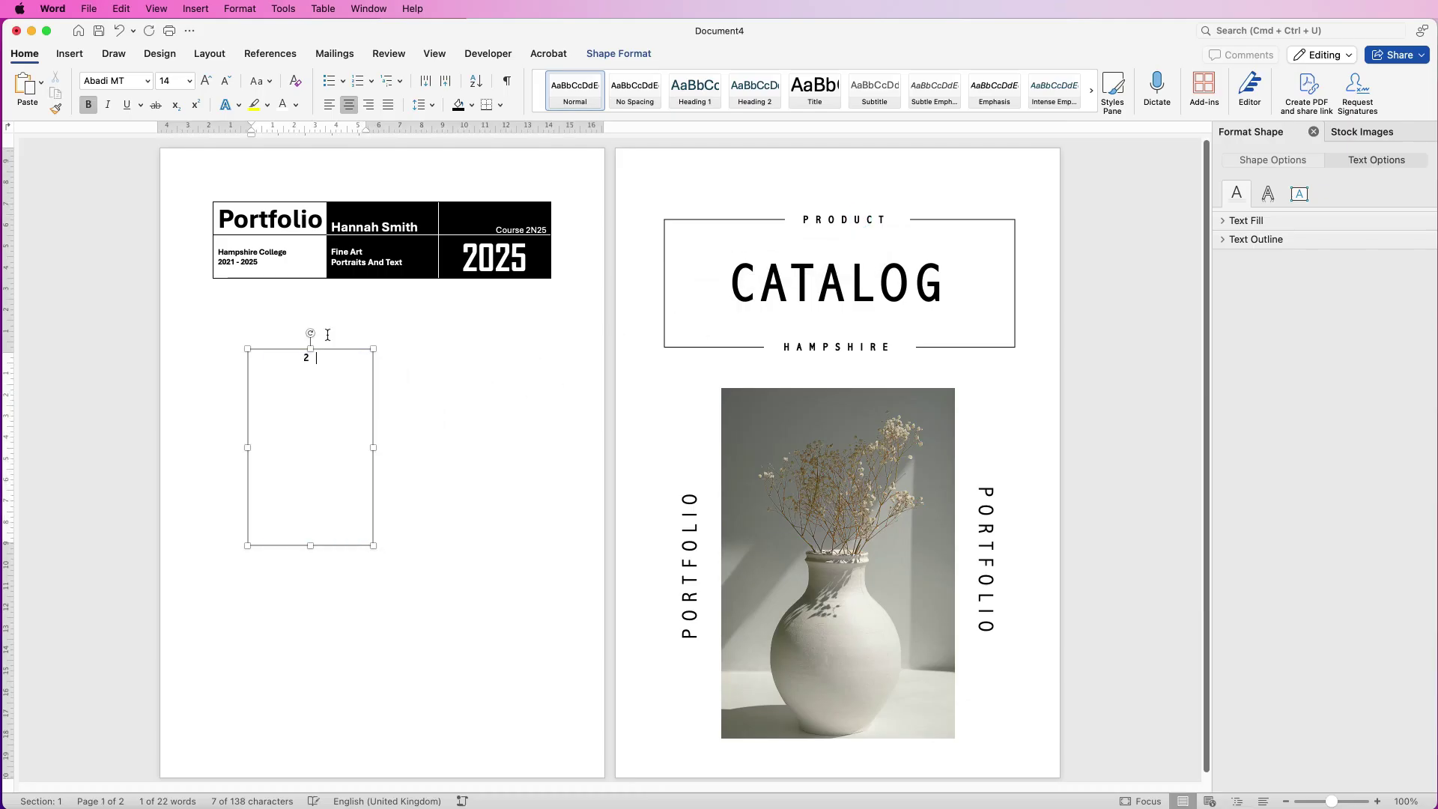
{"action": "double_click", "coordinate": [309, 358]}
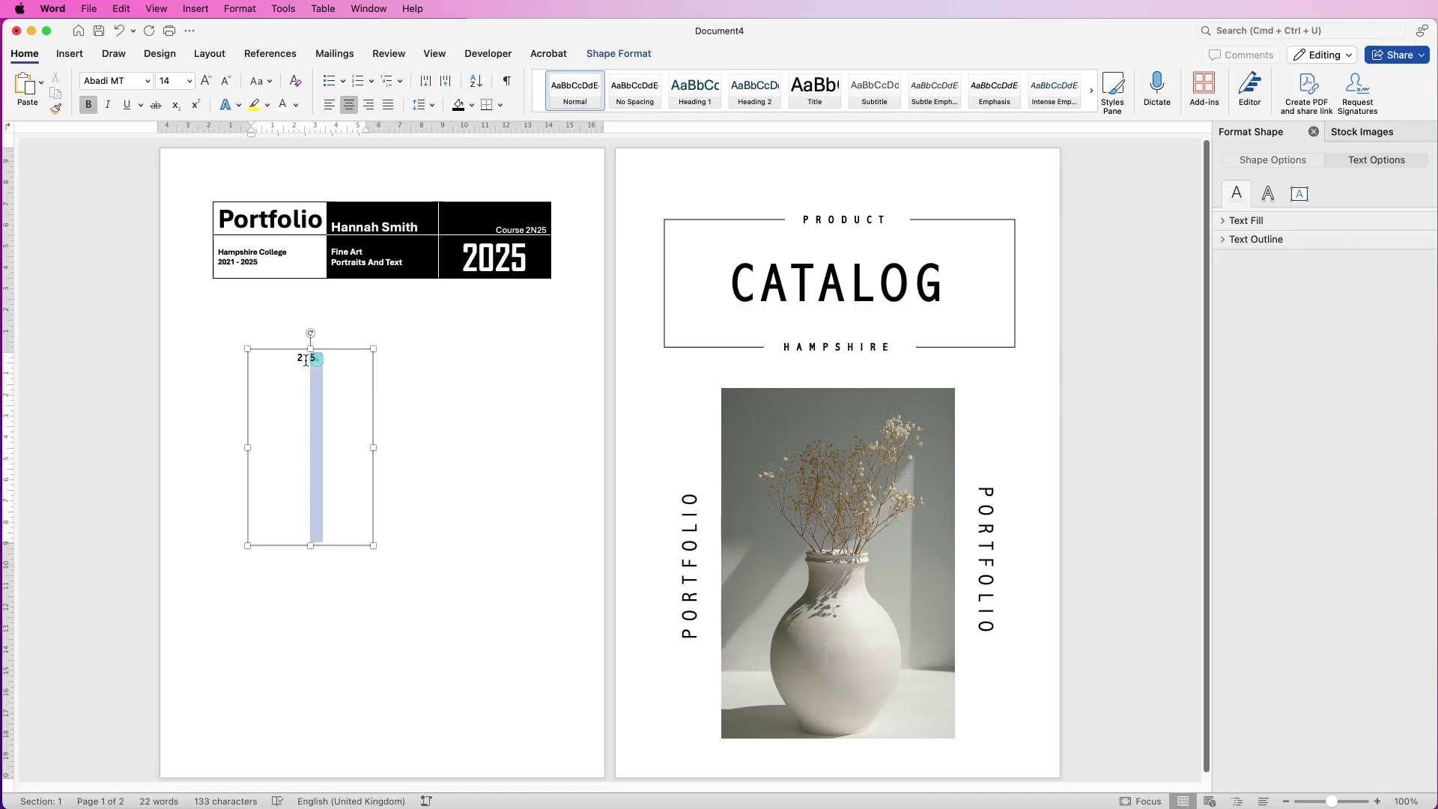
Step: Make the '25' 250 pt Agency FB and Ctrl-drag a duplicate beneath it
{"action": "left_click", "coordinate": [205, 83]}
{"action": "left_click", "coordinate": [205, 83]}
{"action": "left_click", "coordinate": [205, 82]}
{"action": "left_click", "coordinate": [205, 82]}
{"action": "left_click", "coordinate": [205, 83]}
{"action": "left_click", "coordinate": [205, 83]}
{"action": "left_click", "coordinate": [205, 83]}
{"action": "left_click", "coordinate": [205, 82]}
{"action": "left_click", "coordinate": [206, 82]}
{"action": "left_click", "coordinate": [205, 82]}
{"action": "left_click", "coordinate": [205, 83]}
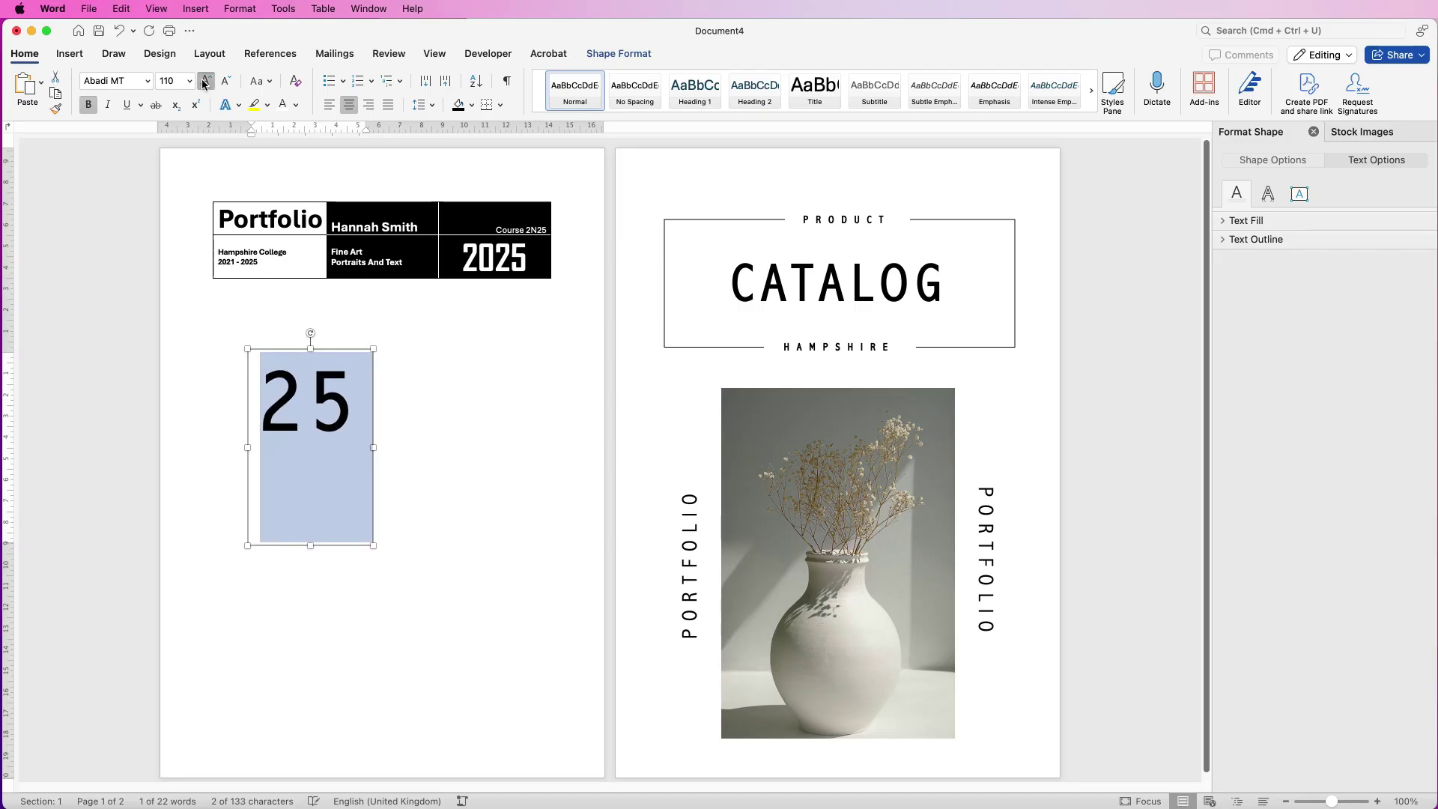
{"action": "left_click", "coordinate": [205, 82]}
{"action": "left_click", "coordinate": [206, 82]}
{"action": "left_click", "coordinate": [205, 83]}
{"action": "left_click", "coordinate": [205, 82]}
{"action": "left_click", "coordinate": [147, 81]}
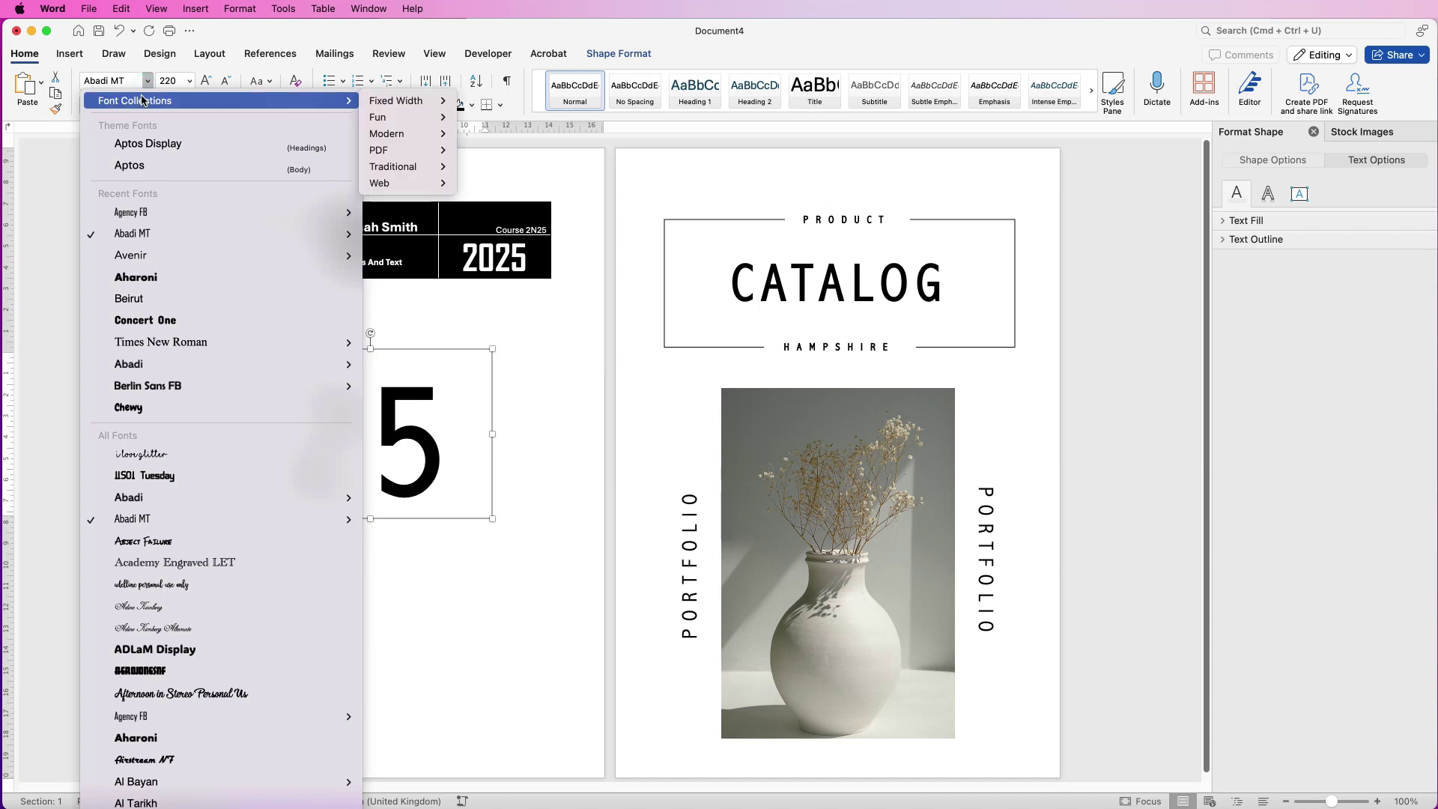
{"action": "left_click", "coordinate": [133, 209]}
{"action": "key", "text": "super+shift+period"}
{"action": "key", "text": "super+shift+period"}
{"action": "key", "text": "super+shift+period"}
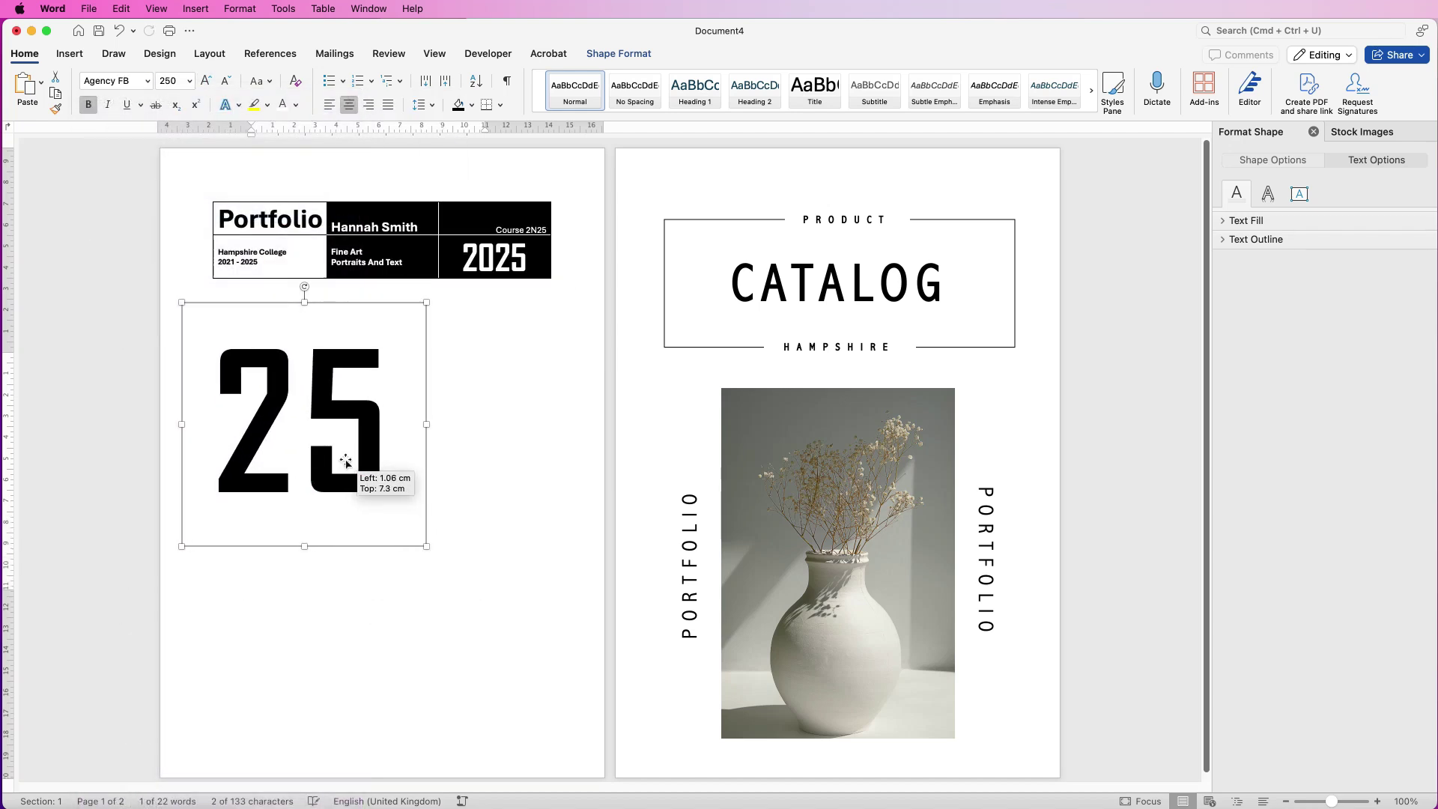
{"action": "left_click_drag", "start_coordinate": [356, 470], "coordinate": [363, 650]}
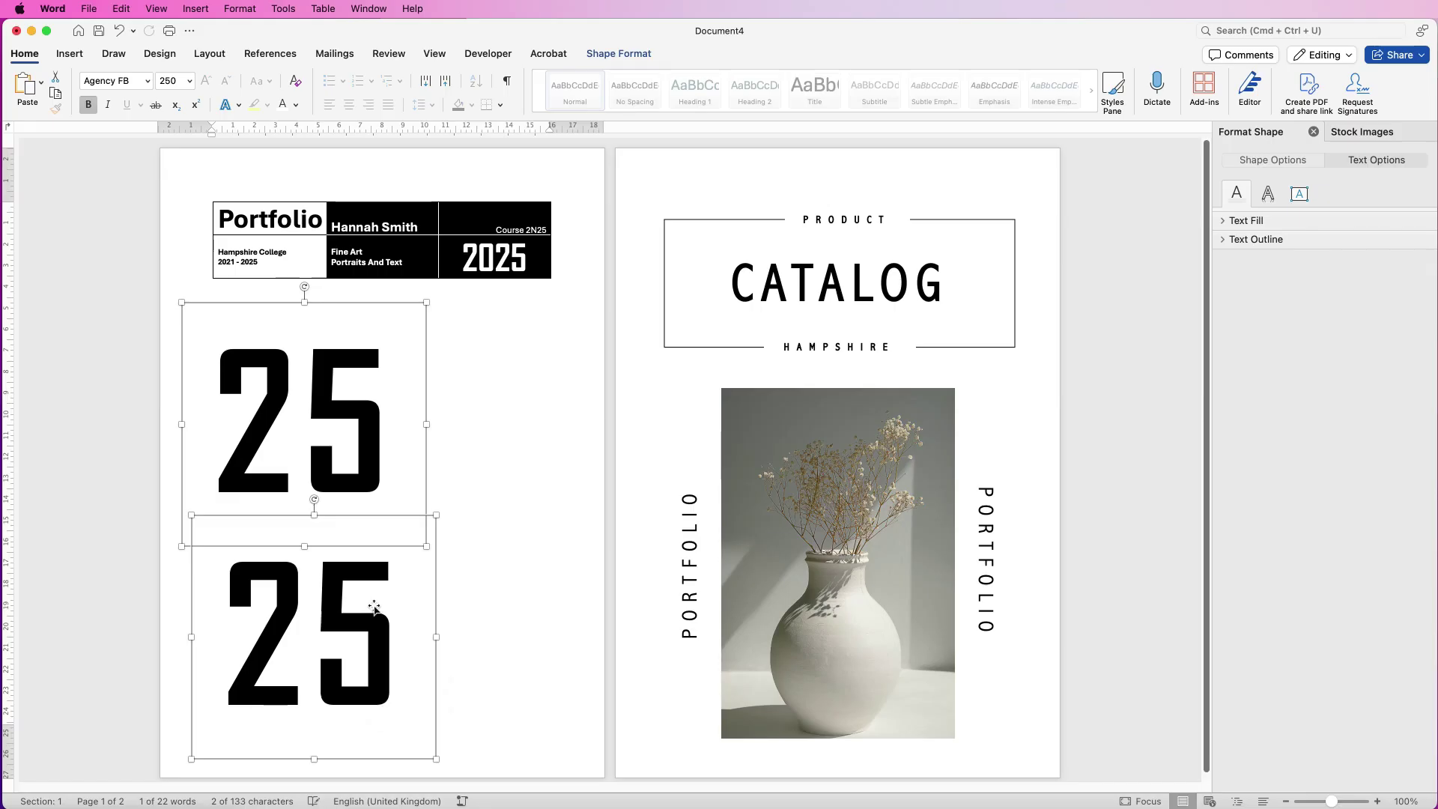
Step: Remove the fill from both '25' boxes and move them up, lower box under the upper
{"action": "left_click", "coordinate": [606, 54]}
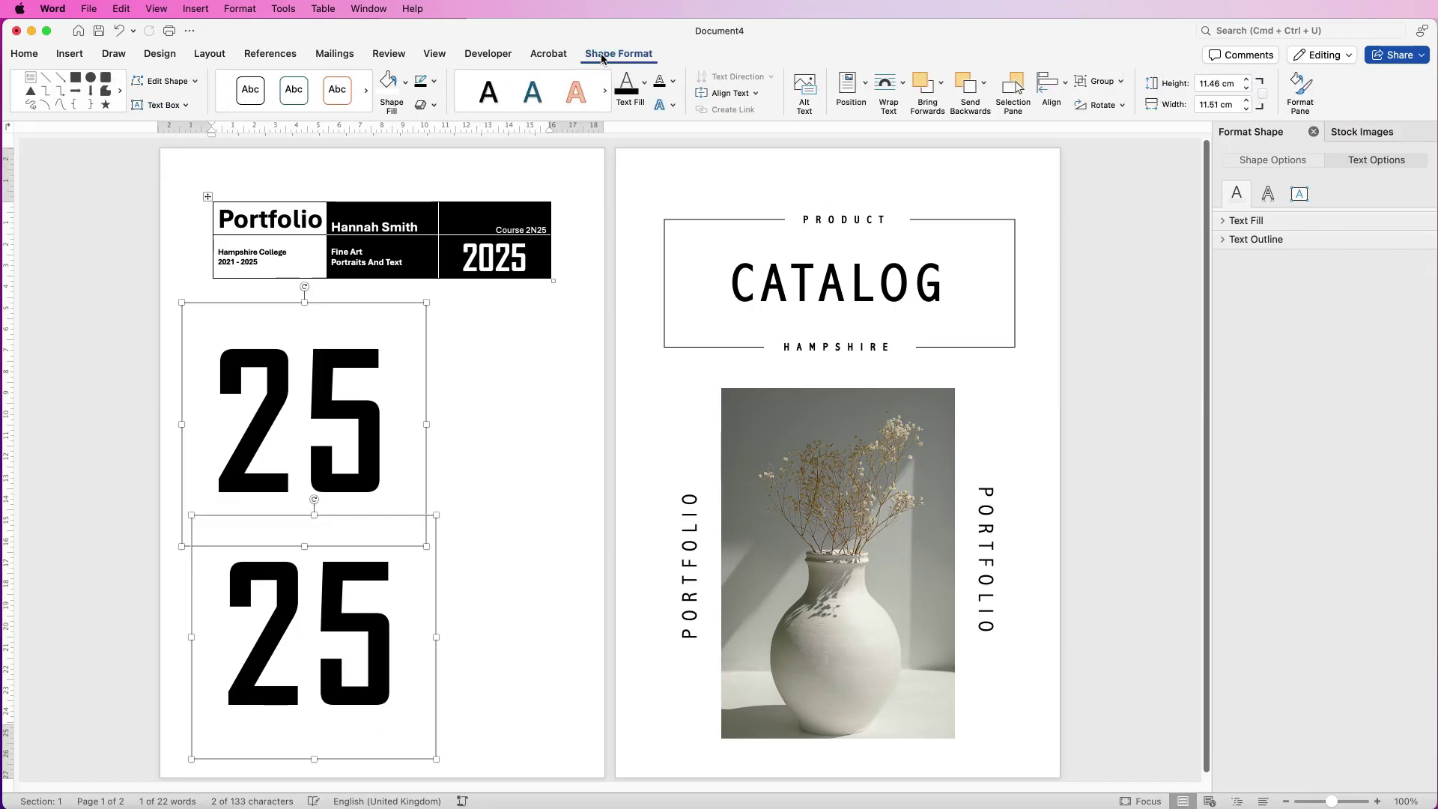
{"action": "left_click", "coordinate": [403, 89]}
{"action": "left_click", "coordinate": [405, 113]}
{"action": "left_click_drag", "start_coordinate": [268, 669], "coordinate": [272, 608]}
{"action": "left_click", "coordinate": [469, 581]}
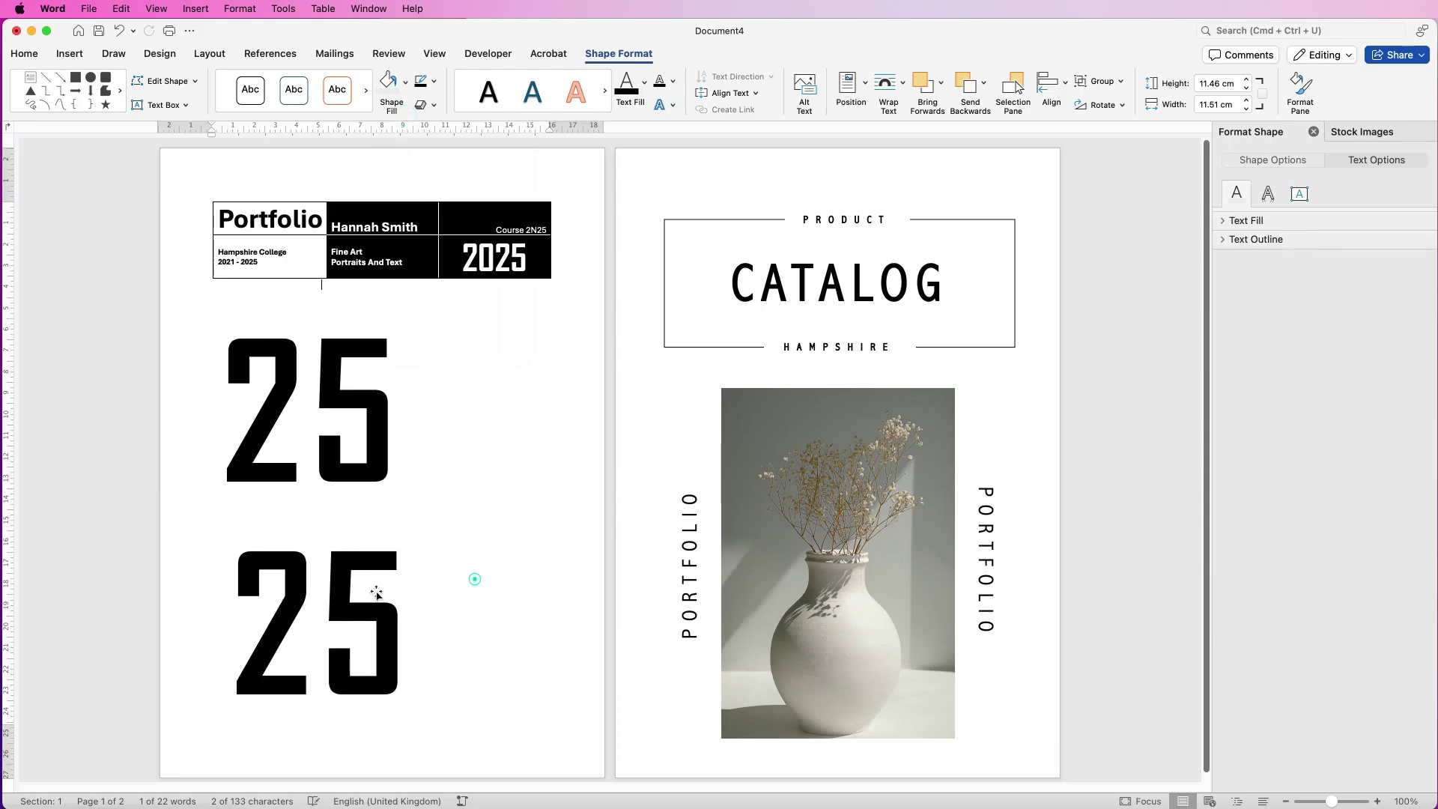
{"action": "left_click_drag", "start_coordinate": [352, 610], "coordinate": [240, 599]}
Step: Change the lower box's text to '74'
{"action": "left_click", "coordinate": [385, 594]}
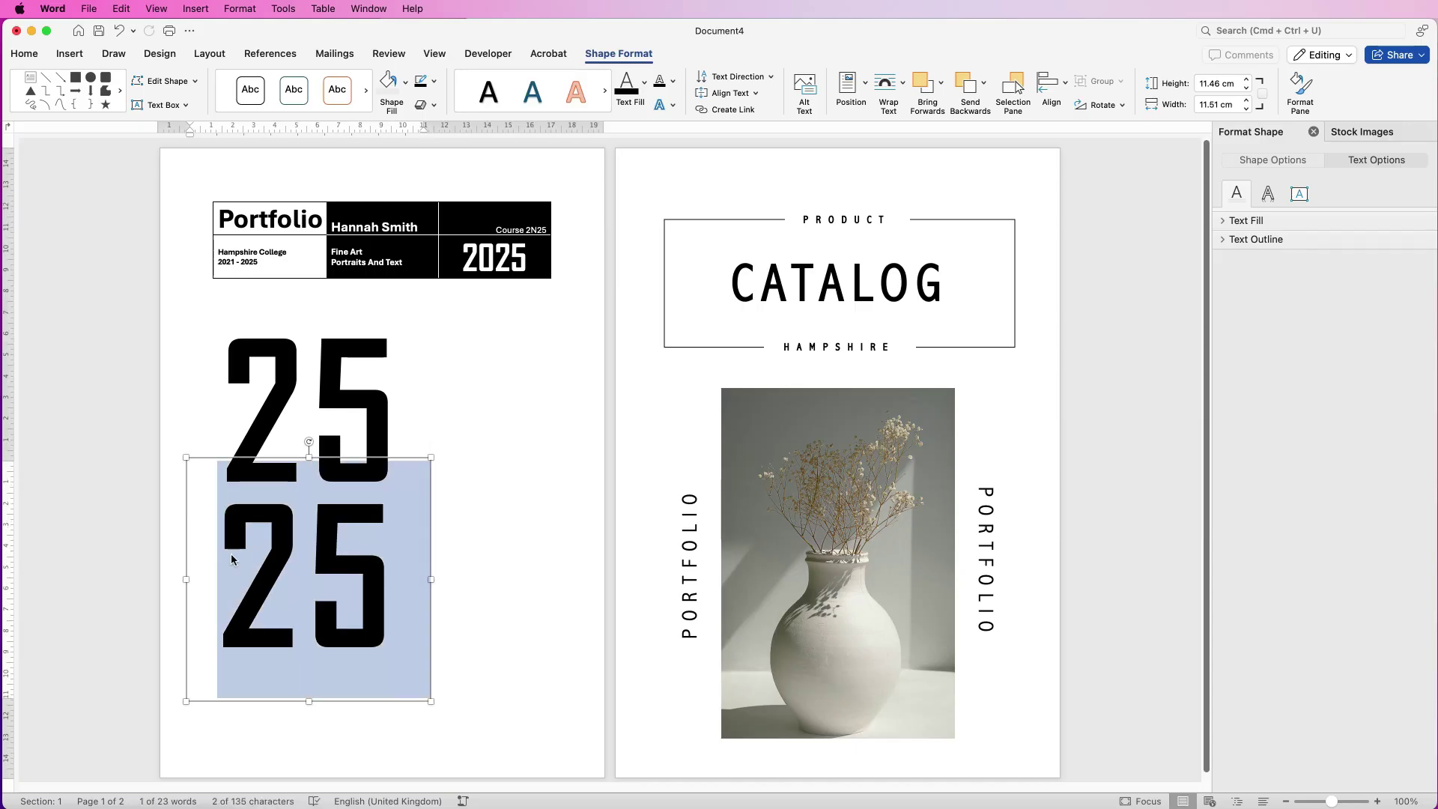
{"action": "type", "text": "74"}
{"action": "left_click", "coordinate": [333, 605]}
{"action": "left_click_drag", "start_coordinate": [329, 604], "coordinate": [336, 595]}
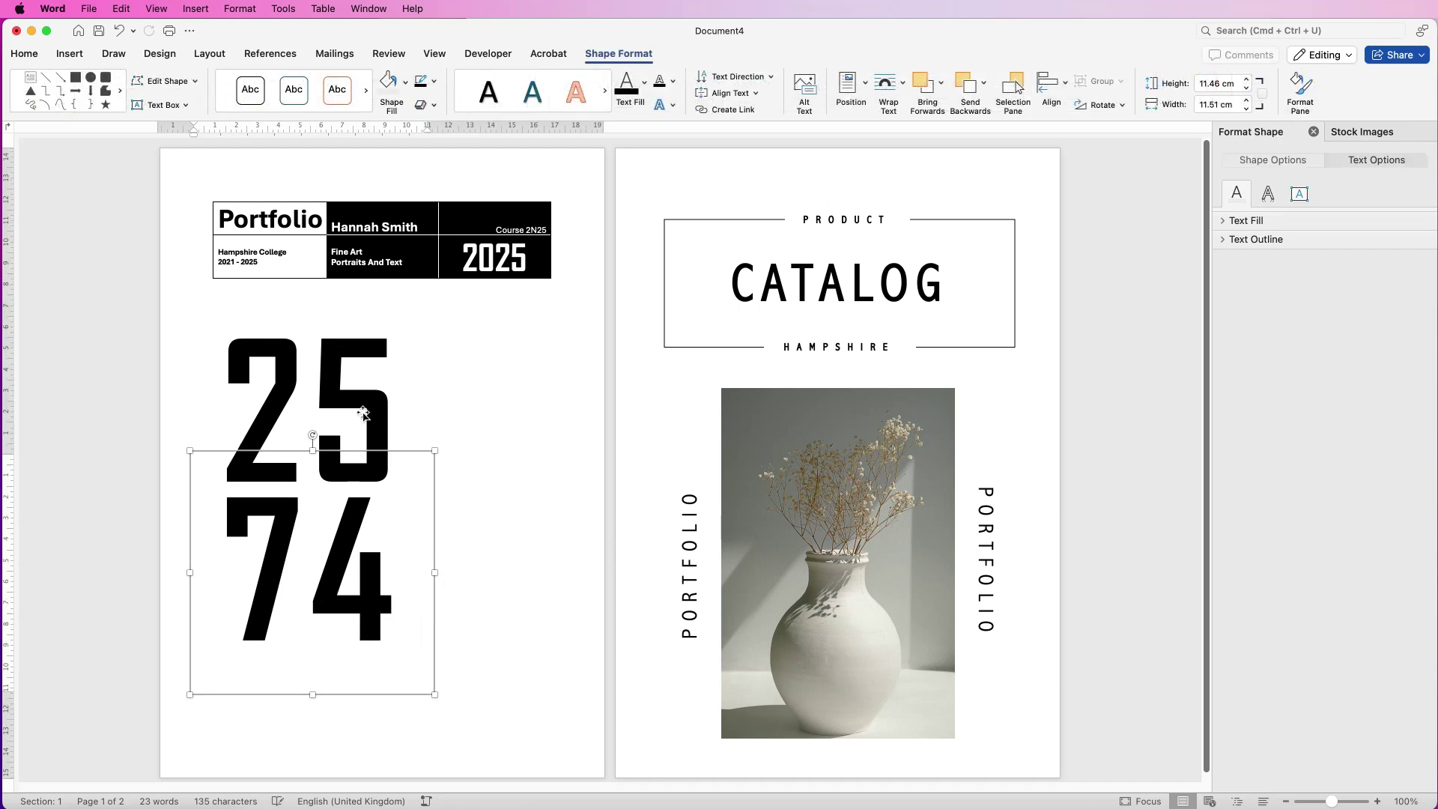
Step: Left-align the '25' and '74' boxes and nudge the '74' snugly beneath the '25'
{"action": "left_click", "coordinate": [357, 395], "text": "shift"}
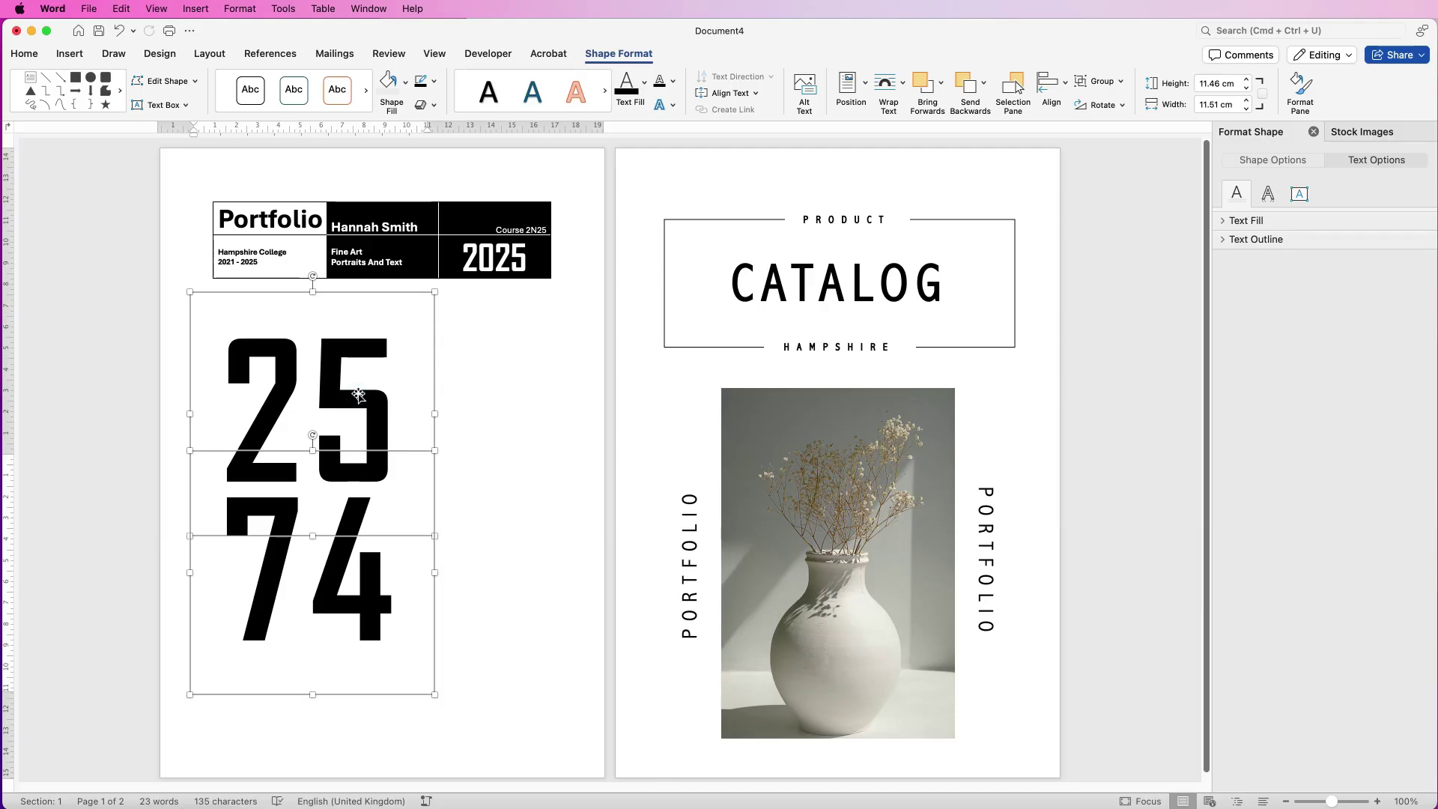
{"action": "left_click", "coordinate": [1065, 84]}
{"action": "left_click", "coordinate": [1068, 125]}
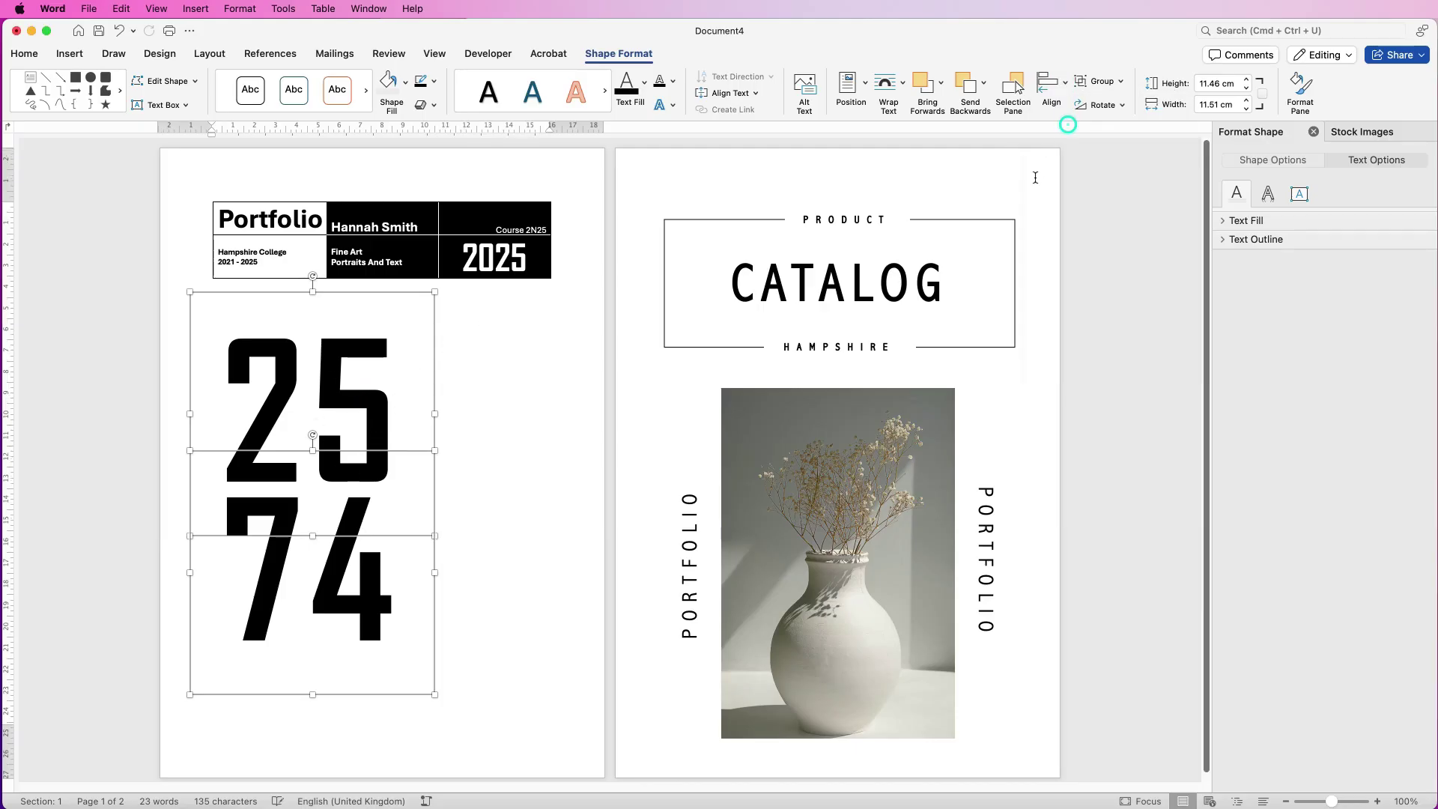
{"action": "left_click_drag", "start_coordinate": [358, 470], "coordinate": [386, 494]}
{"action": "left_click", "coordinate": [360, 584]}
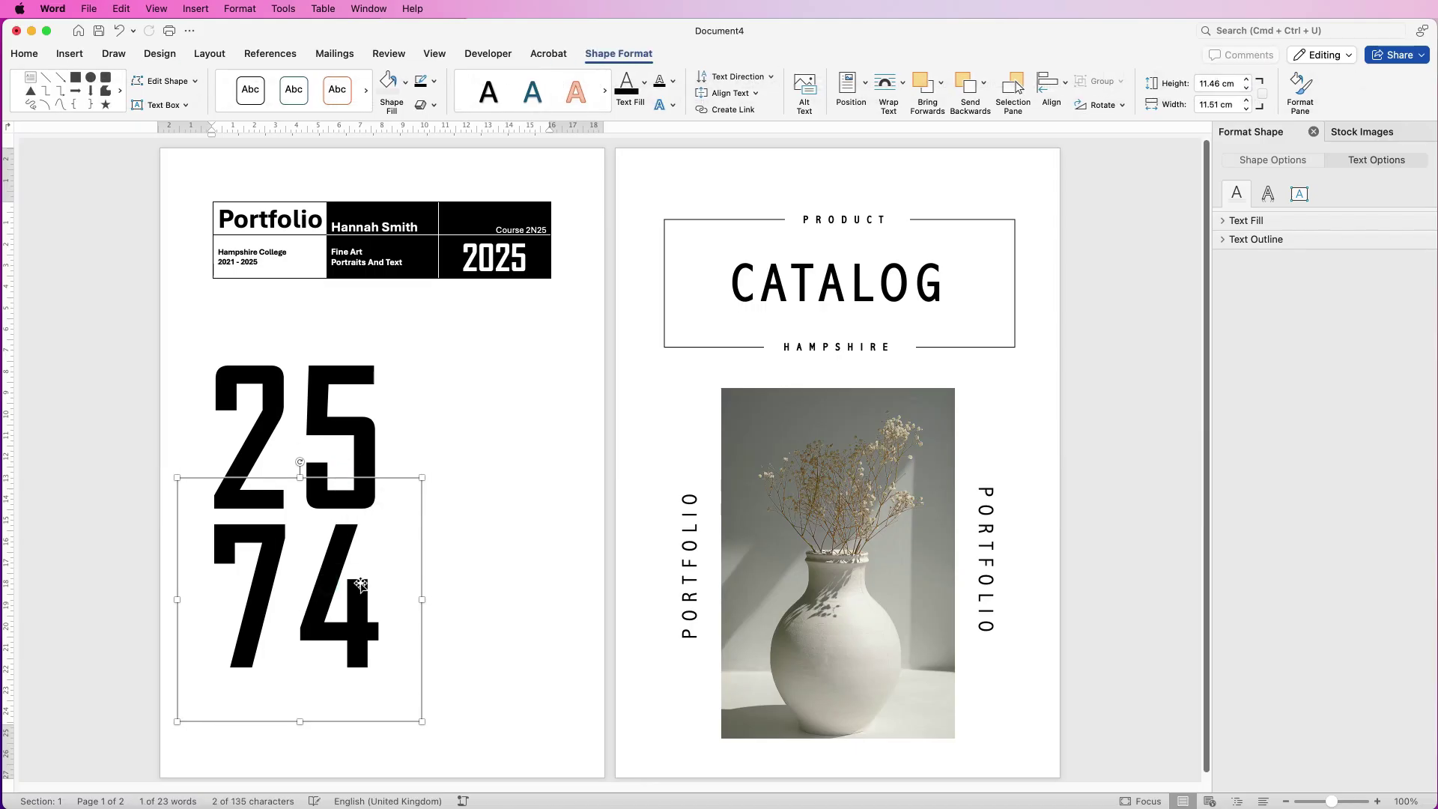
{"action": "key", "text": "Up"}
{"action": "key", "text": "Up"}
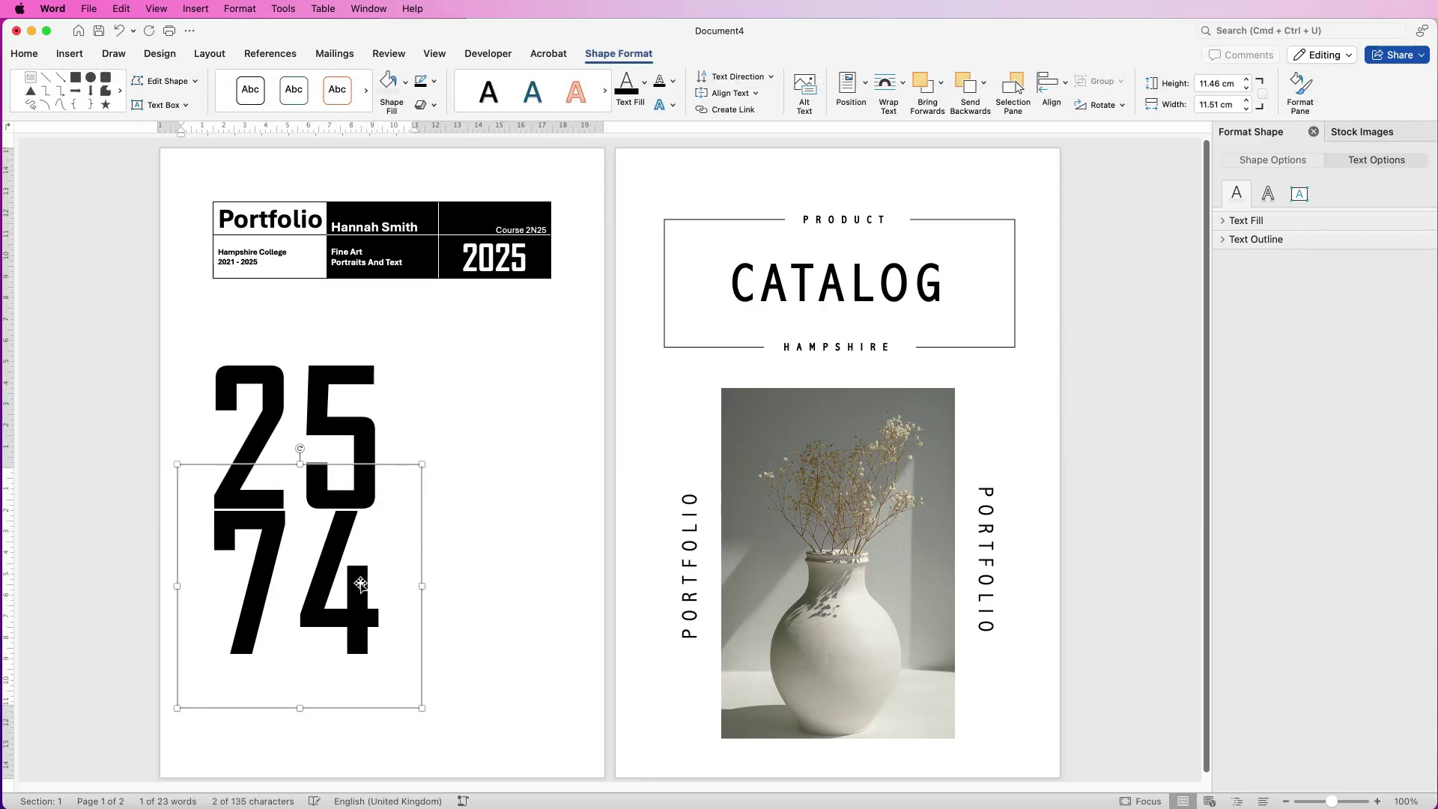
{"action": "key", "text": "Down"}
{"action": "left_click", "coordinate": [521, 404]}
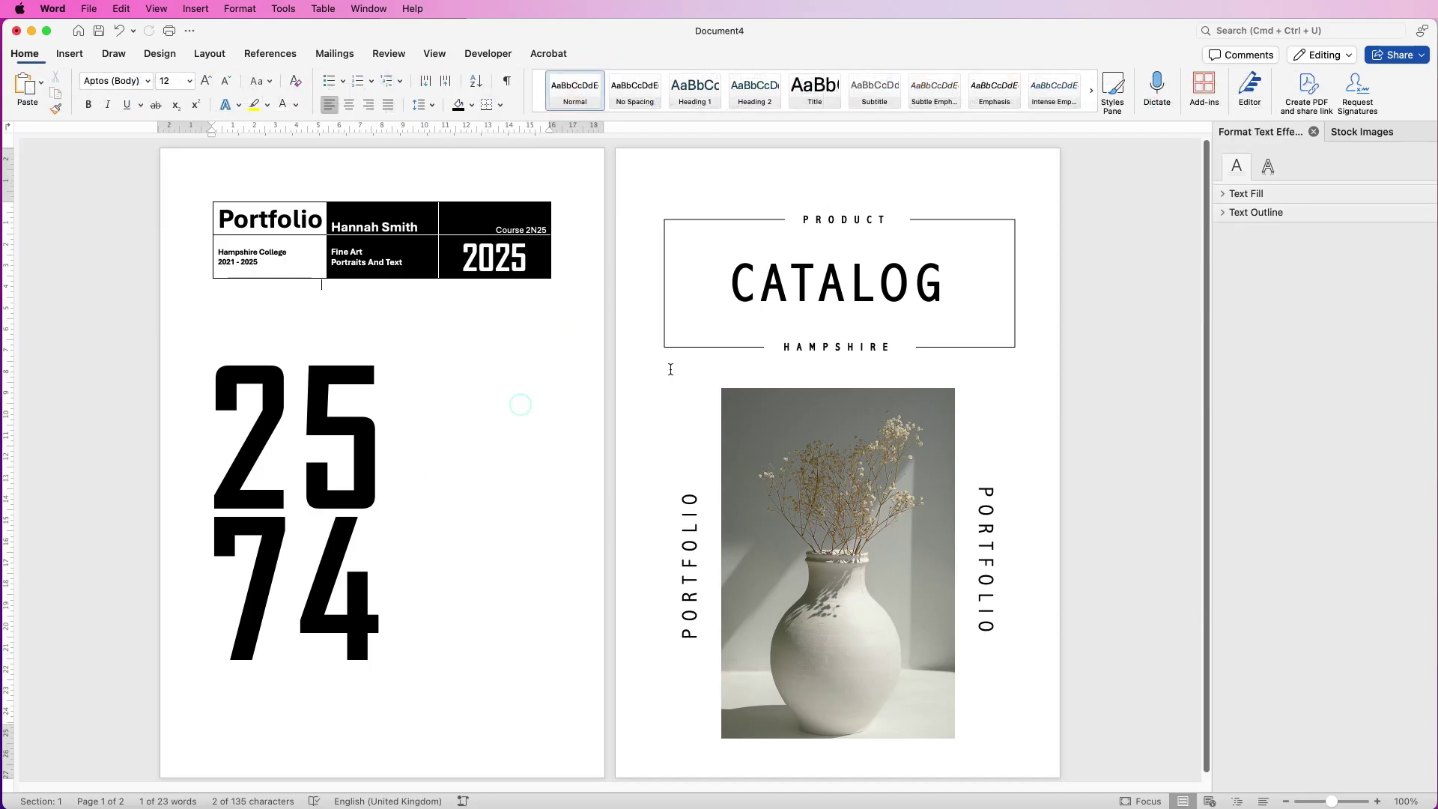
Step: Draw a text box right of the 25 reading 'THIS TEXT IS FOR DEMONSTRATION PURPOSES ONLY'
{"action": "left_click", "coordinate": [78, 57]}
{"action": "left_click", "coordinate": [865, 84]}
{"action": "left_click", "coordinate": [871, 107]}
{"action": "left_click_drag", "start_coordinate": [447, 377], "coordinate": [591, 411]}
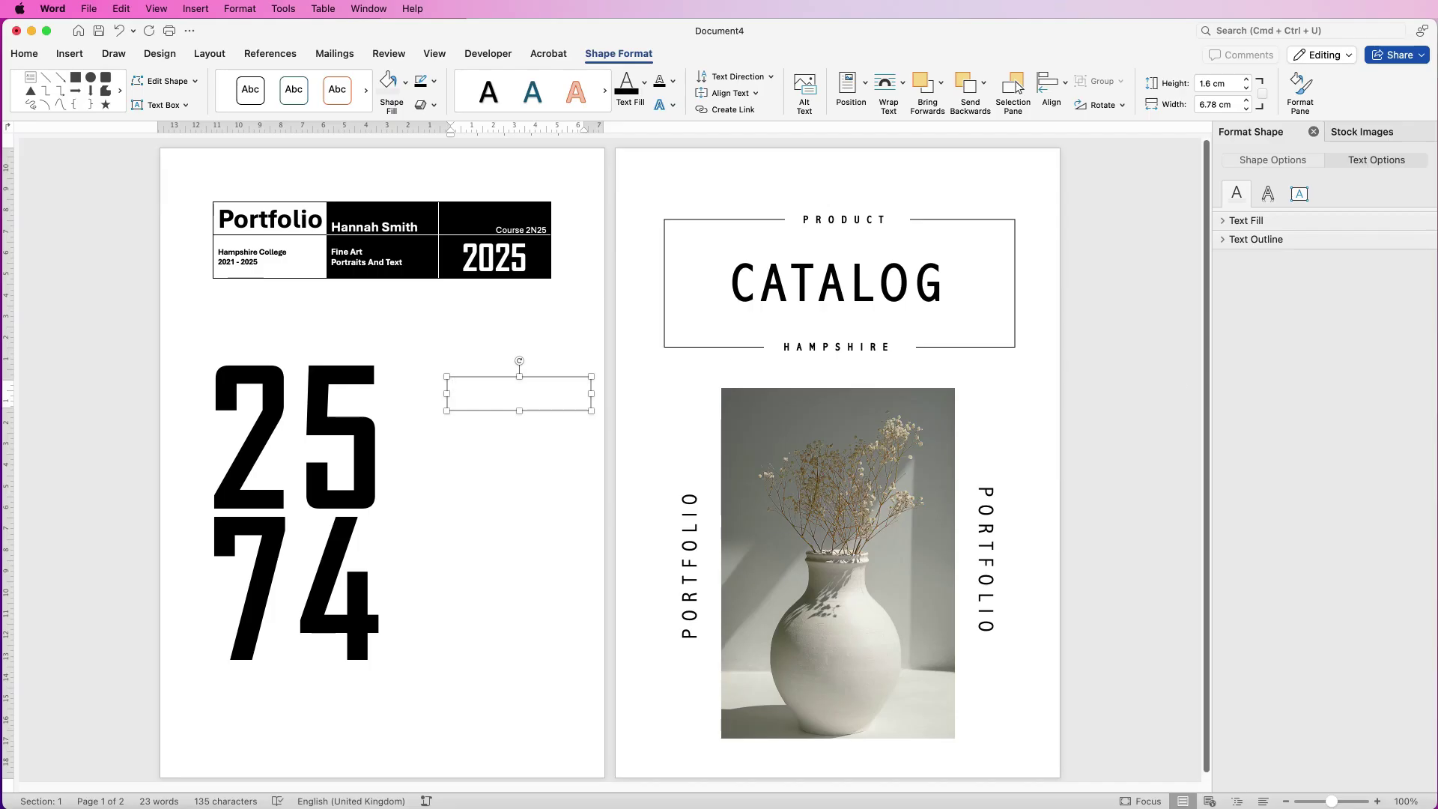
{"action": "type", "text": "THIS TEXT IS FOR DEMONSTRATION PURPOSES ONLY"}
{"action": "left_click_drag", "start_coordinate": [447, 393], "coordinate": [357, 393]}
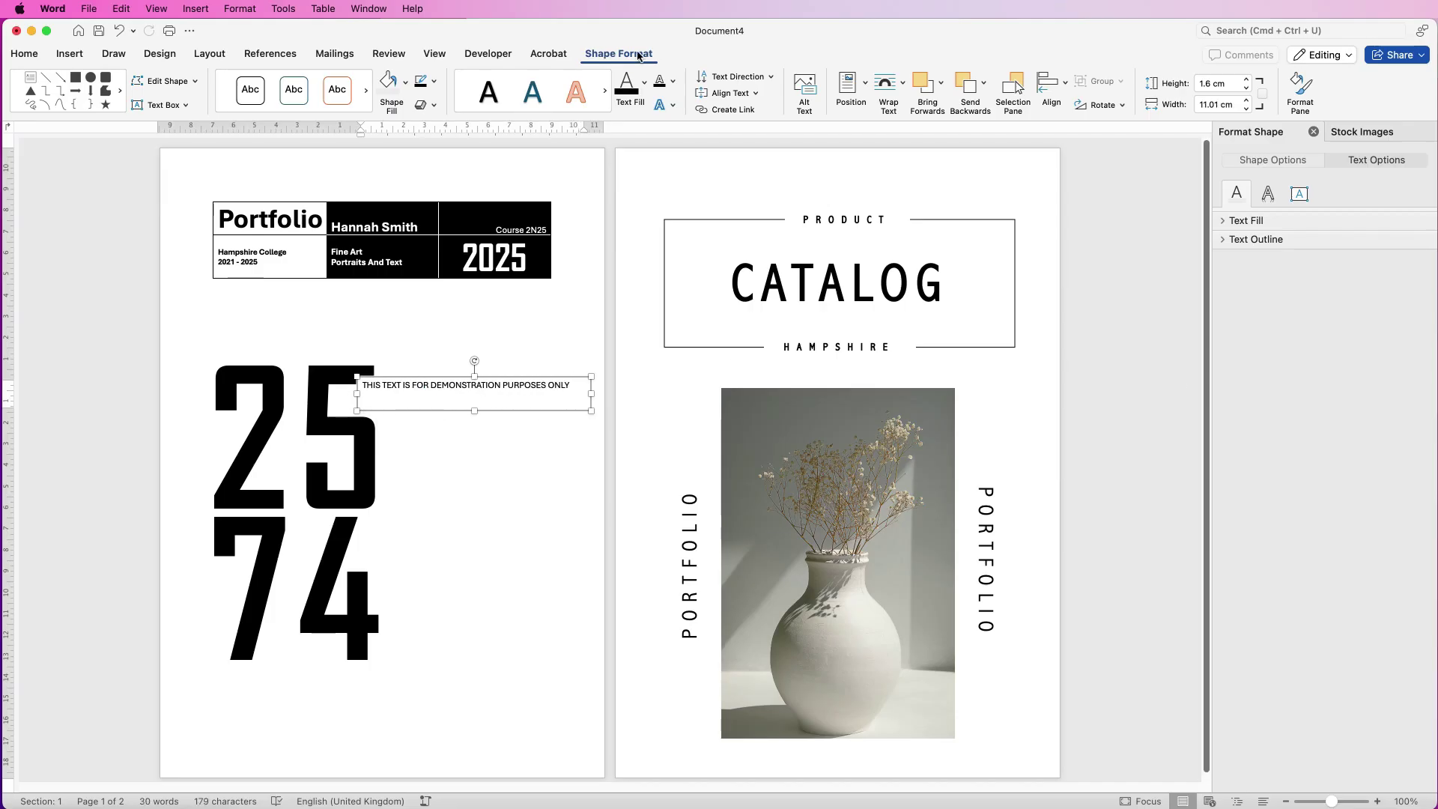
Step: Remove the caption box's outline and fill, and set its font to Agency FB
{"action": "left_click", "coordinate": [434, 81]}
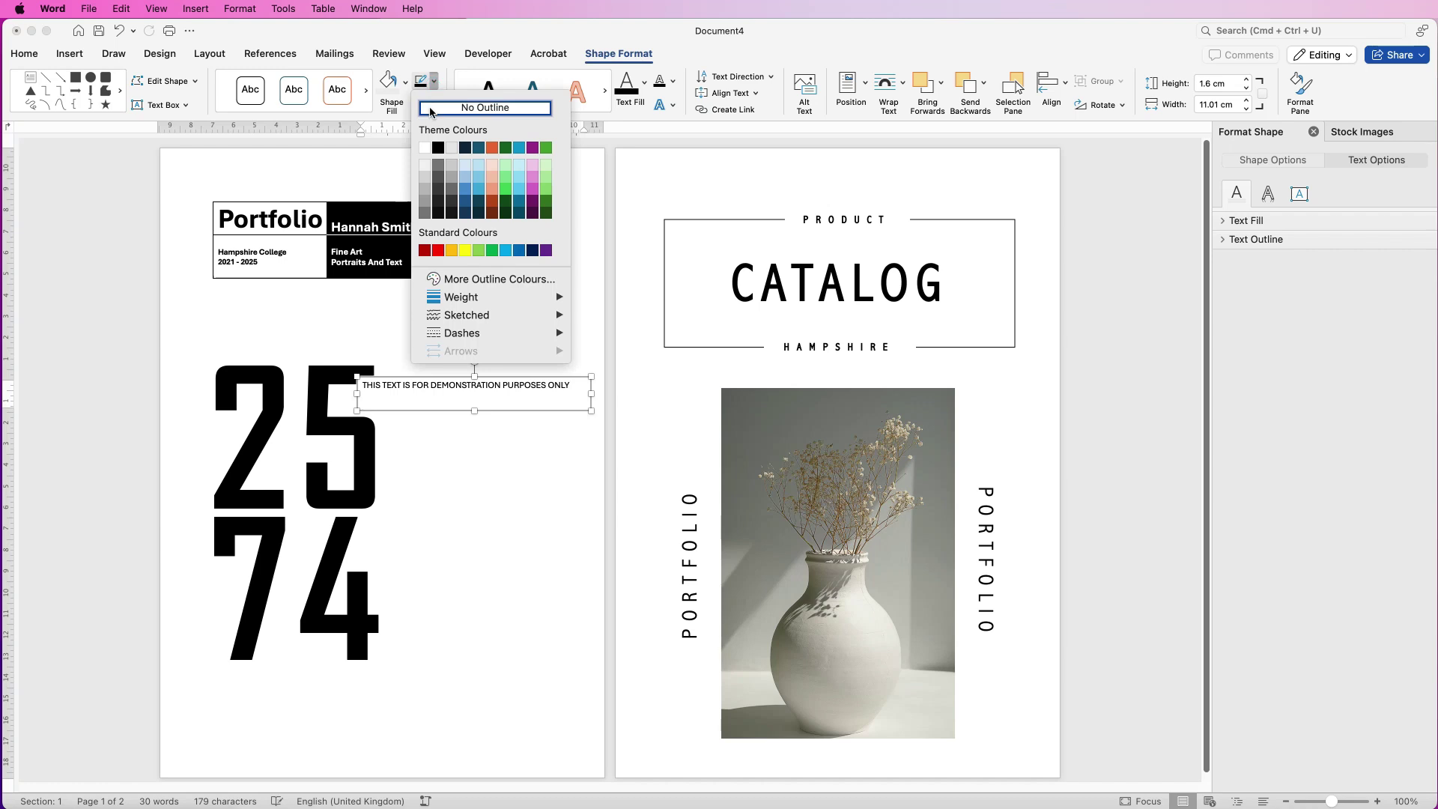
{"action": "left_click", "coordinate": [429, 105]}
{"action": "left_click", "coordinate": [404, 84]}
{"action": "left_click", "coordinate": [431, 113]}
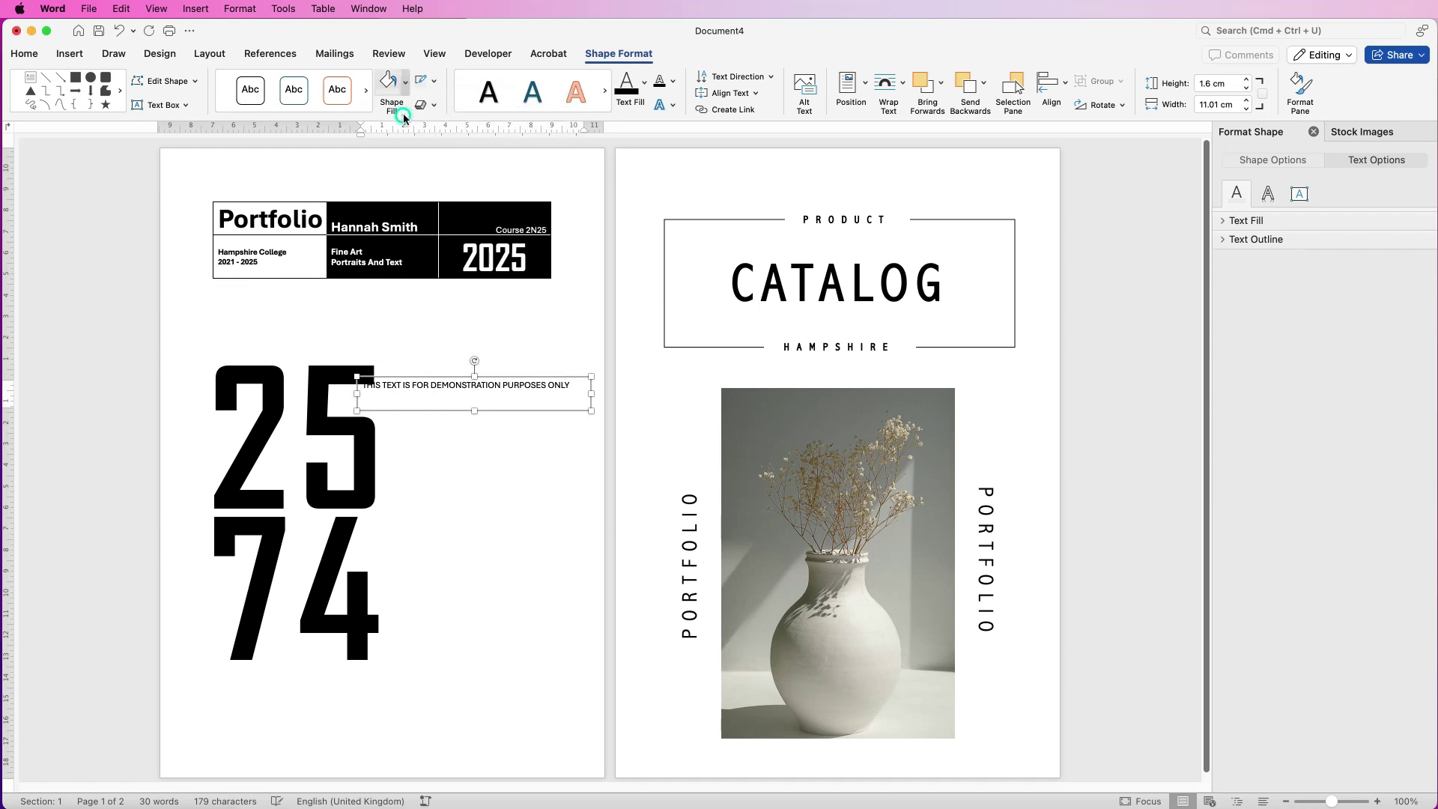
{"action": "left_click", "coordinate": [24, 54]}
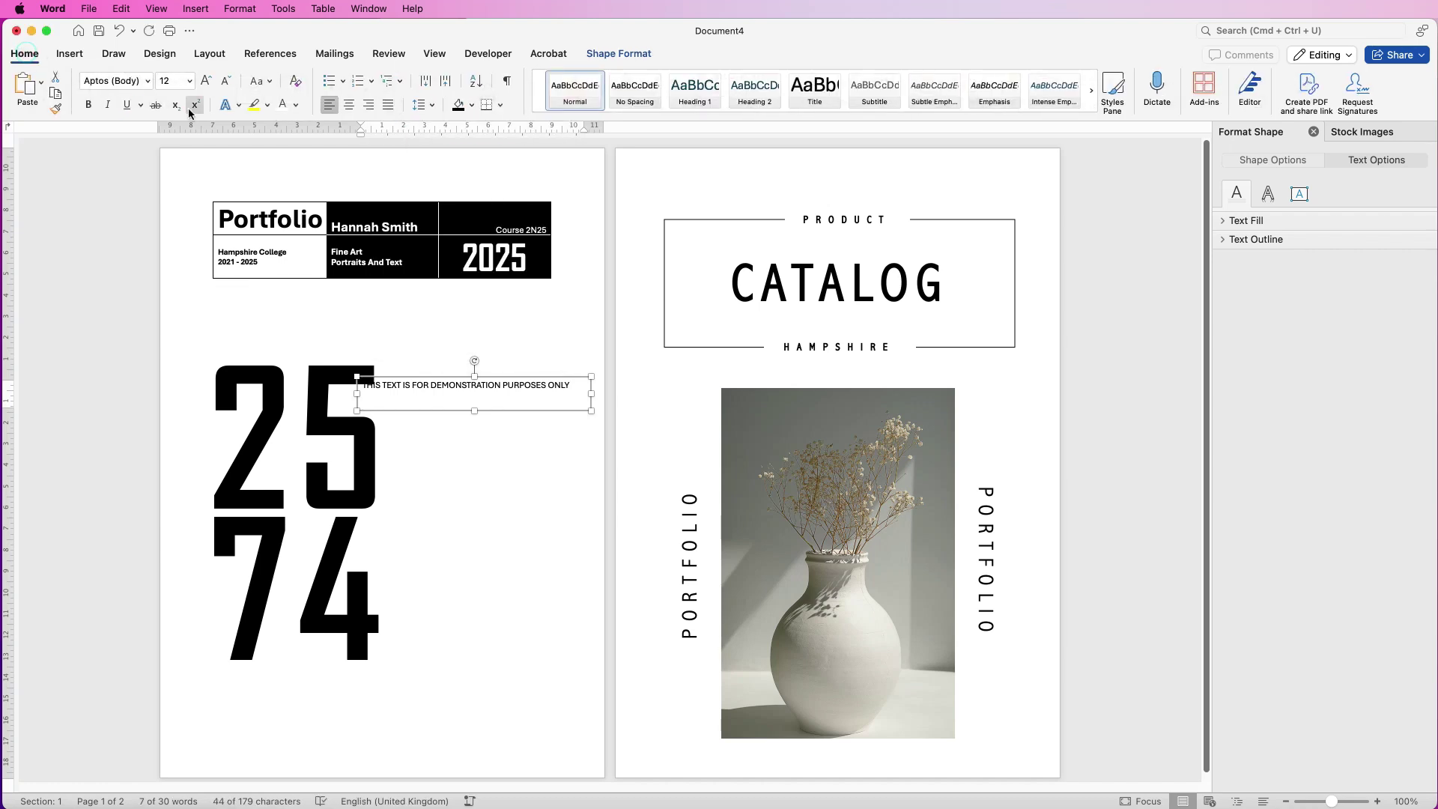
{"action": "left_click", "coordinate": [147, 81]}
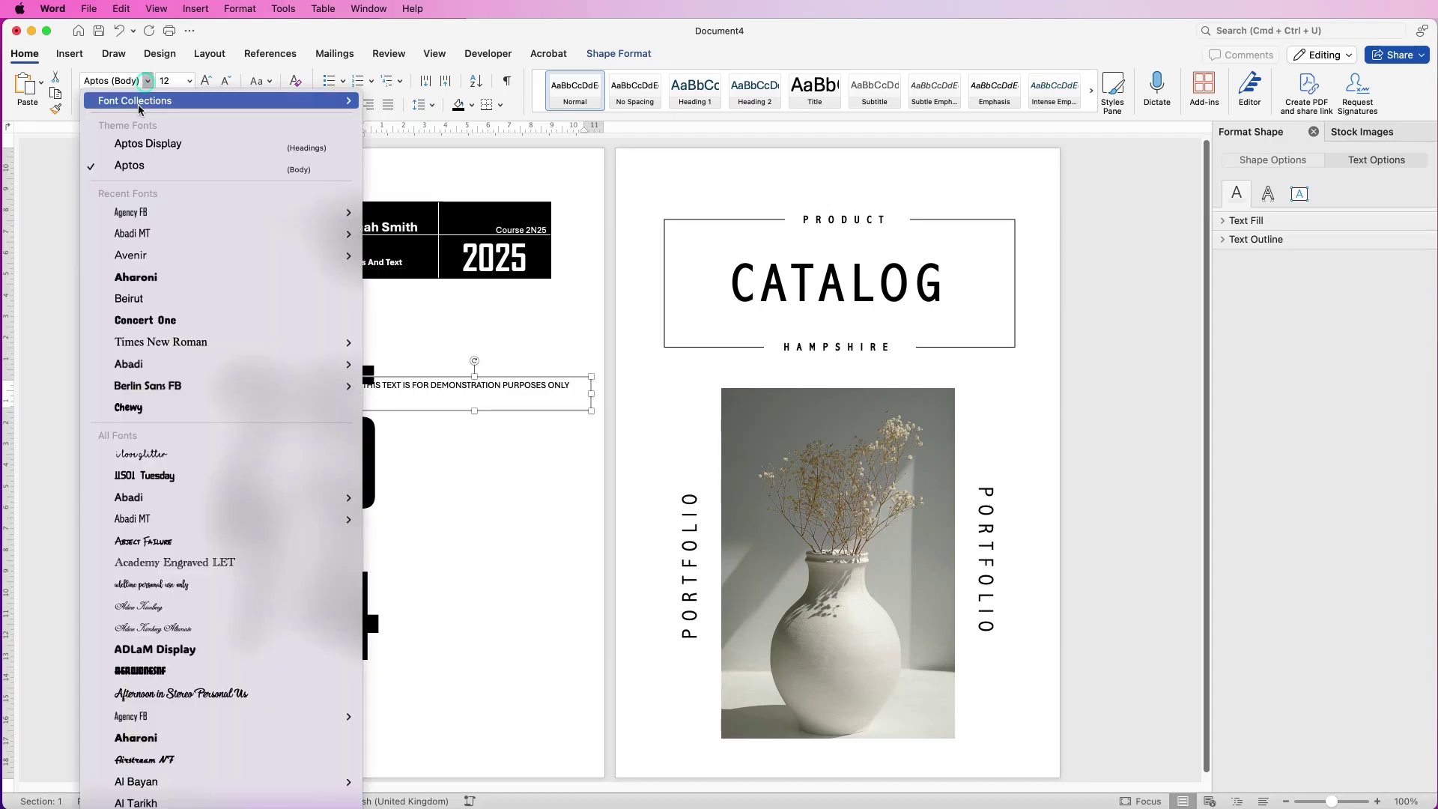
{"action": "left_click", "coordinate": [133, 213]}
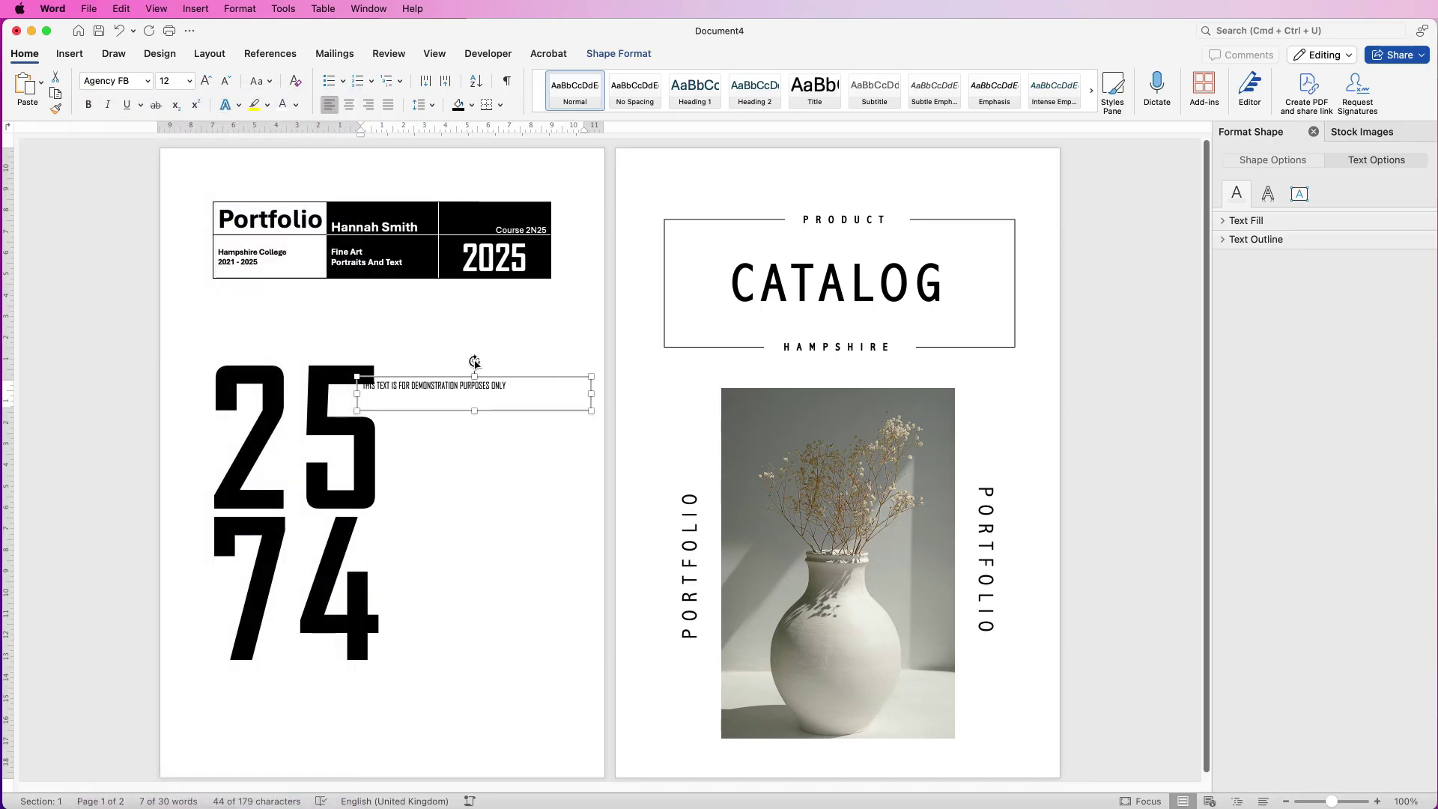
Step: Rotate the caption text to 270° and reshape the box into a narrow vertical strip
{"action": "left_click", "coordinate": [609, 55]}
{"action": "left_click", "coordinate": [771, 77]}
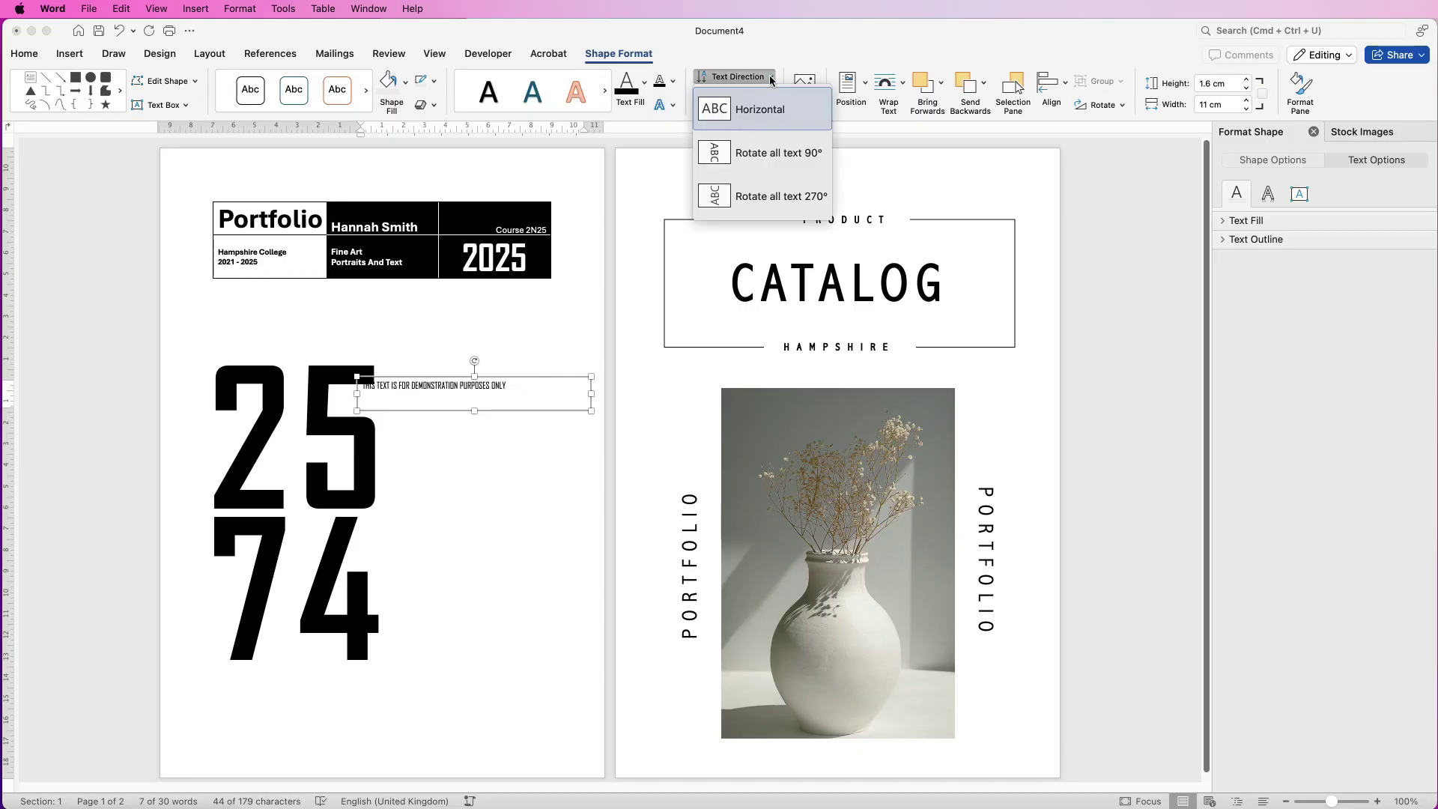
{"action": "left_click", "coordinate": [747, 201]}
{"action": "left_click_drag", "start_coordinate": [475, 411], "coordinate": [501, 523]}
{"action": "left_click_drag", "start_coordinate": [378, 470], "coordinate": [402, 431]}
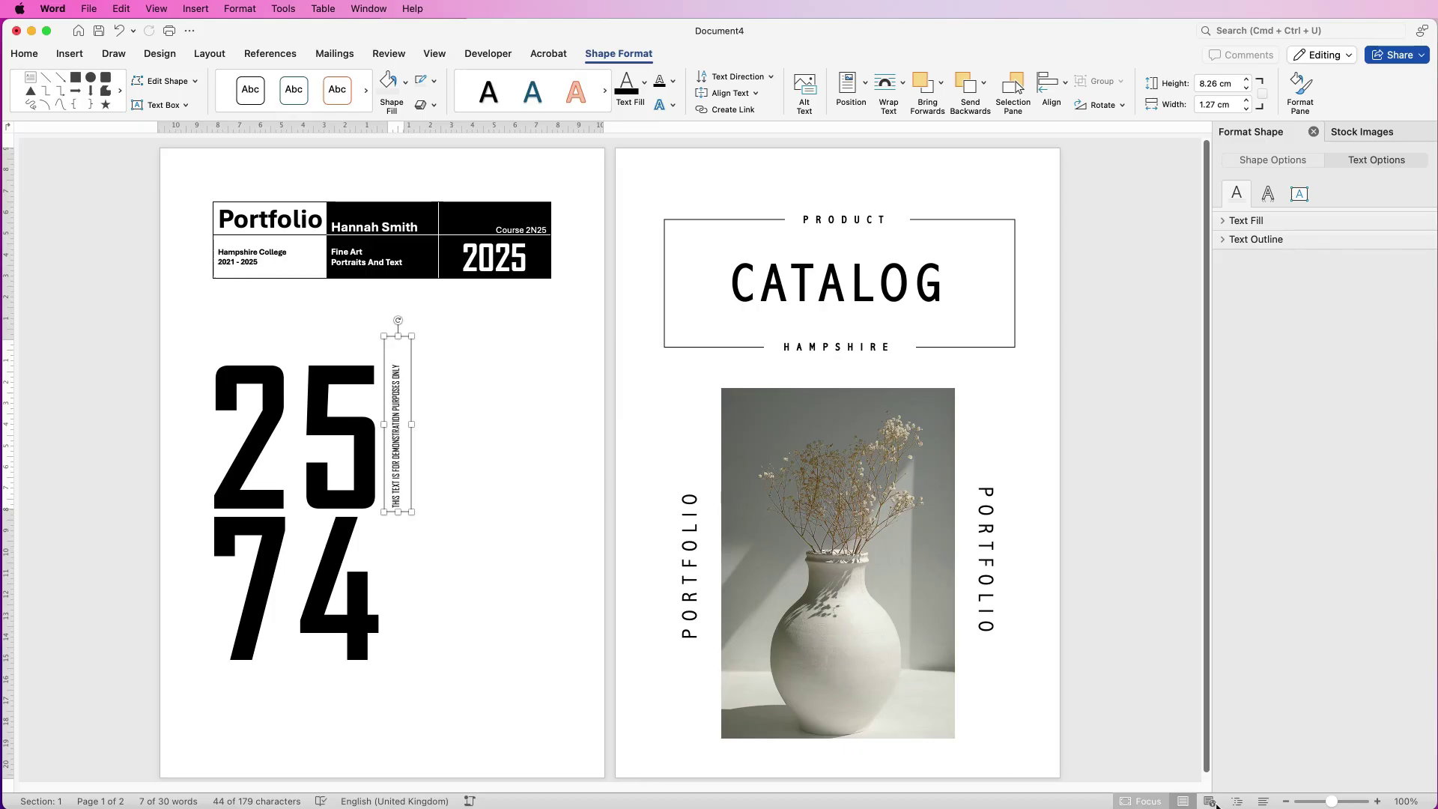
Step: Zoom in and bottom-align the vertical caption with the 25 numerals
{"action": "left_click_drag", "start_coordinate": [1334, 801], "coordinate": [1348, 802]}
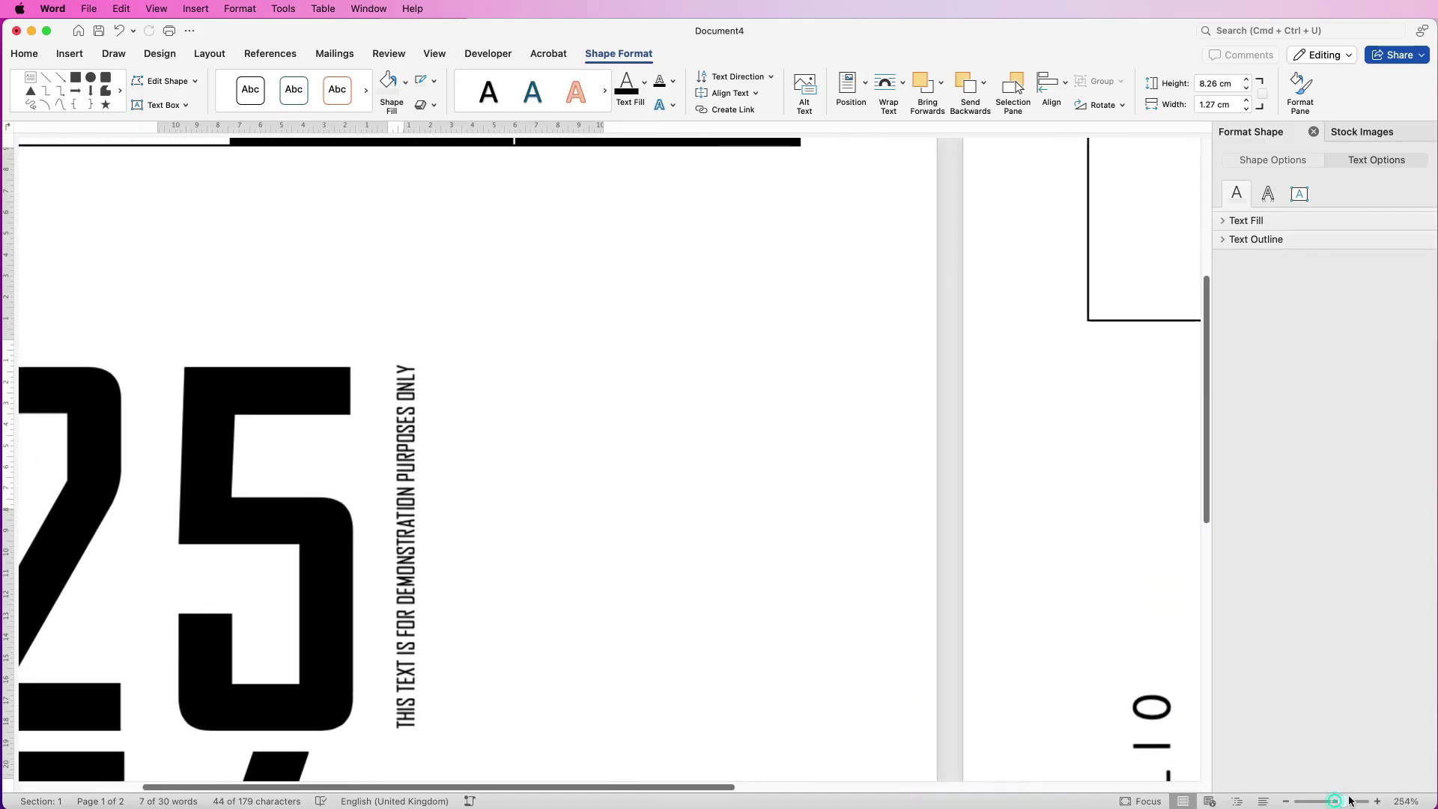
{"action": "scroll", "coordinate": [1203, 376], "scroll_direction": "down", "scroll_amount": 10}
{"action": "scroll", "coordinate": [467, 374], "scroll_direction": "up", "scroll_amount": 7}
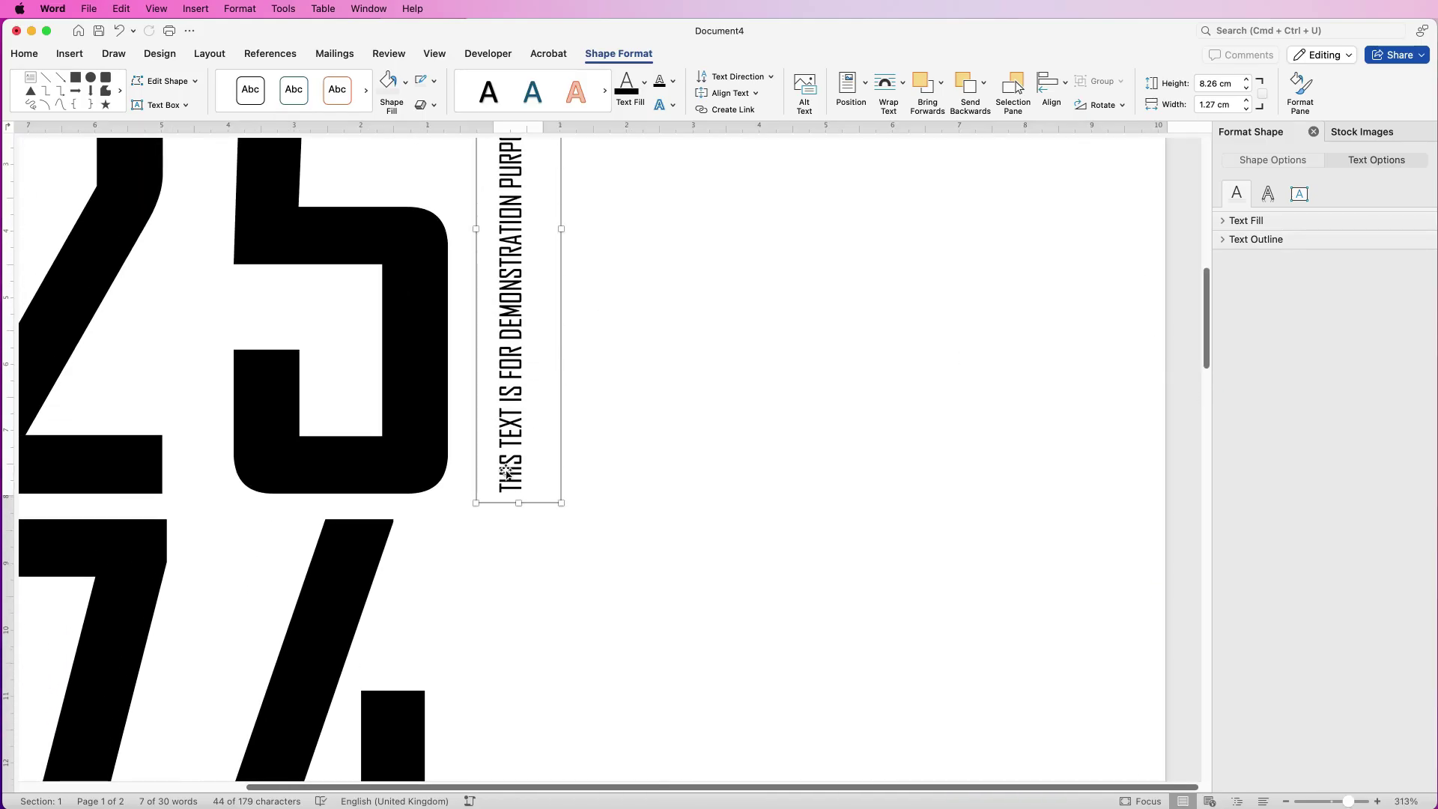
{"action": "left_click", "coordinate": [413, 454], "text": "shift"}
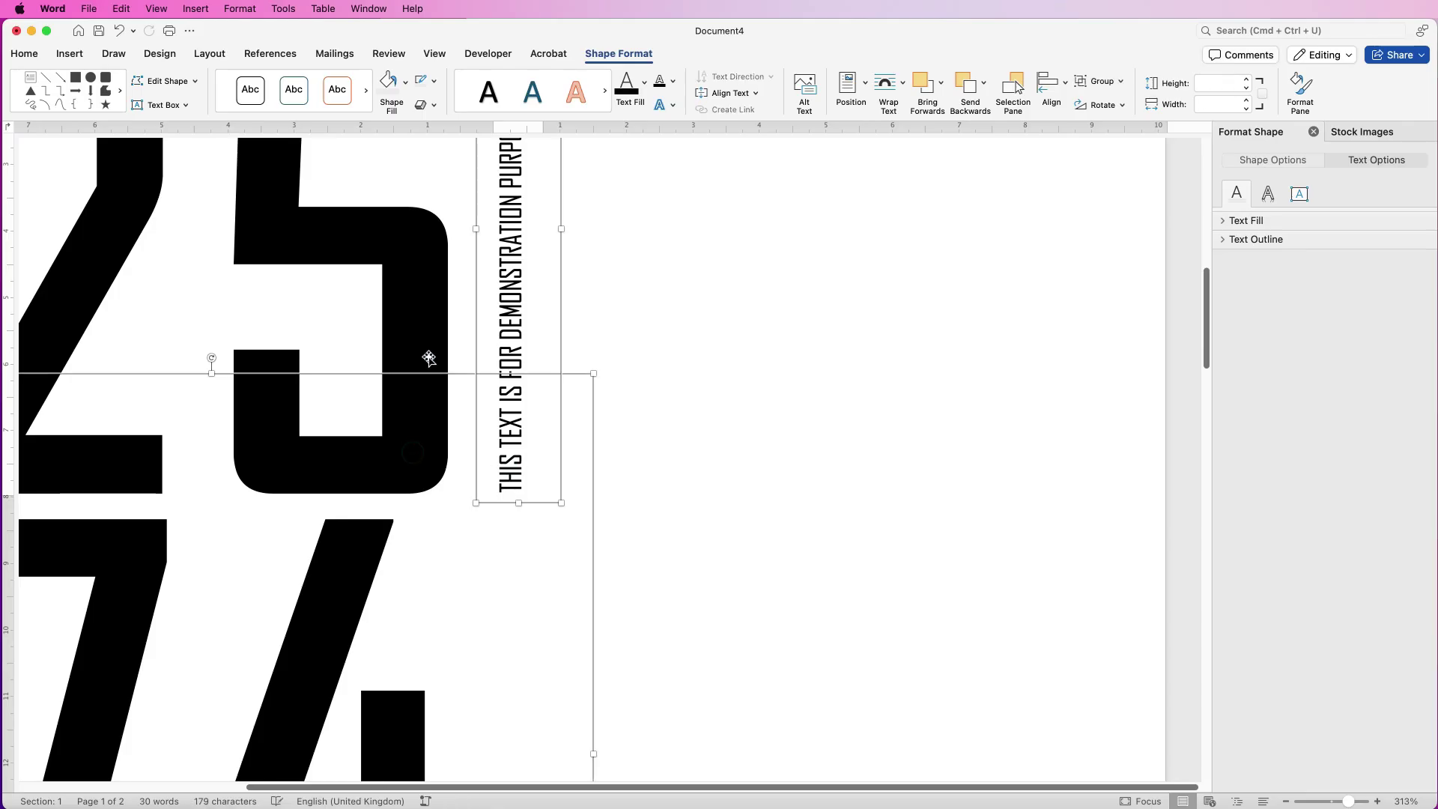
{"action": "scroll", "coordinate": [480, 471], "scroll_direction": "down", "scroll_amount": 1}
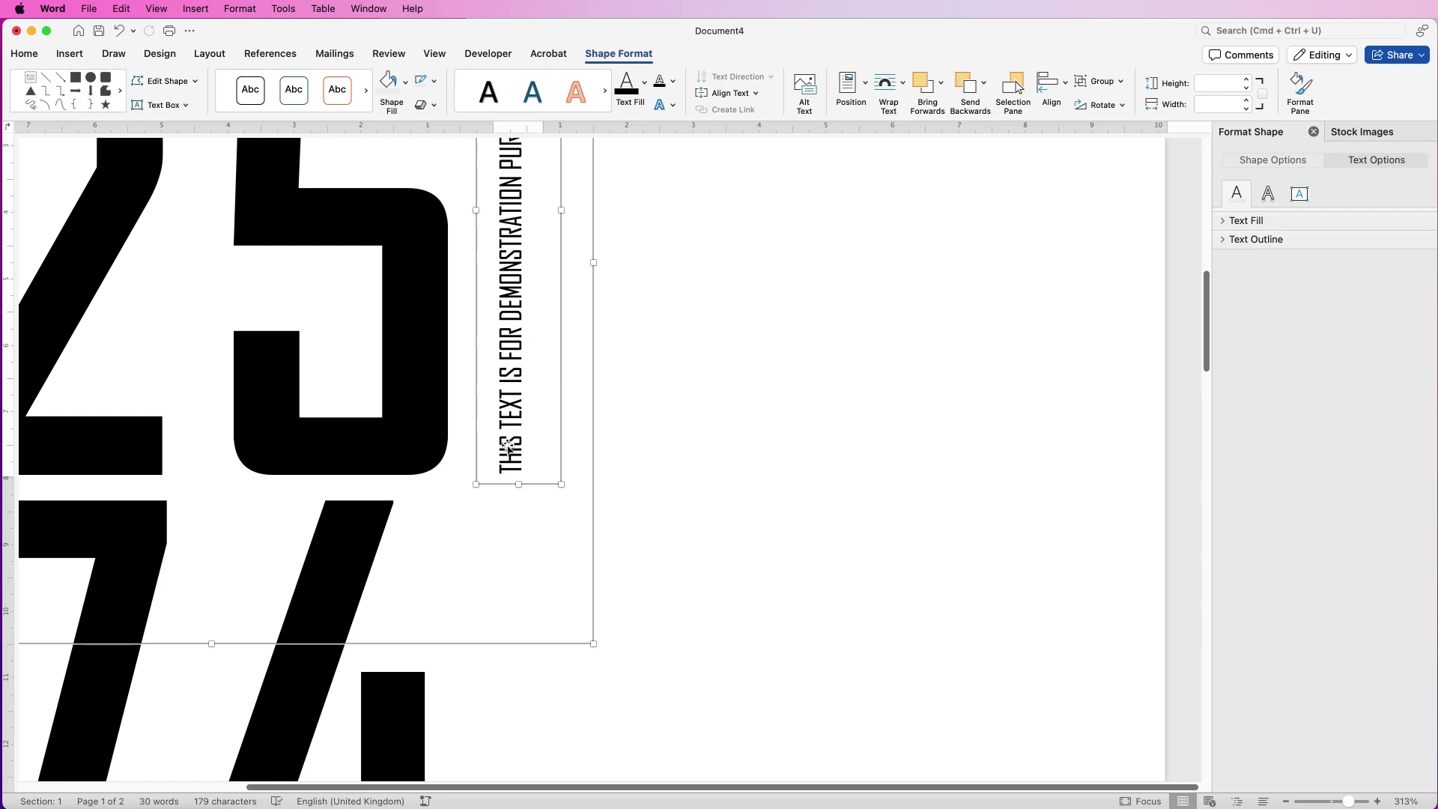
{"action": "left_click", "coordinate": [1064, 87]}
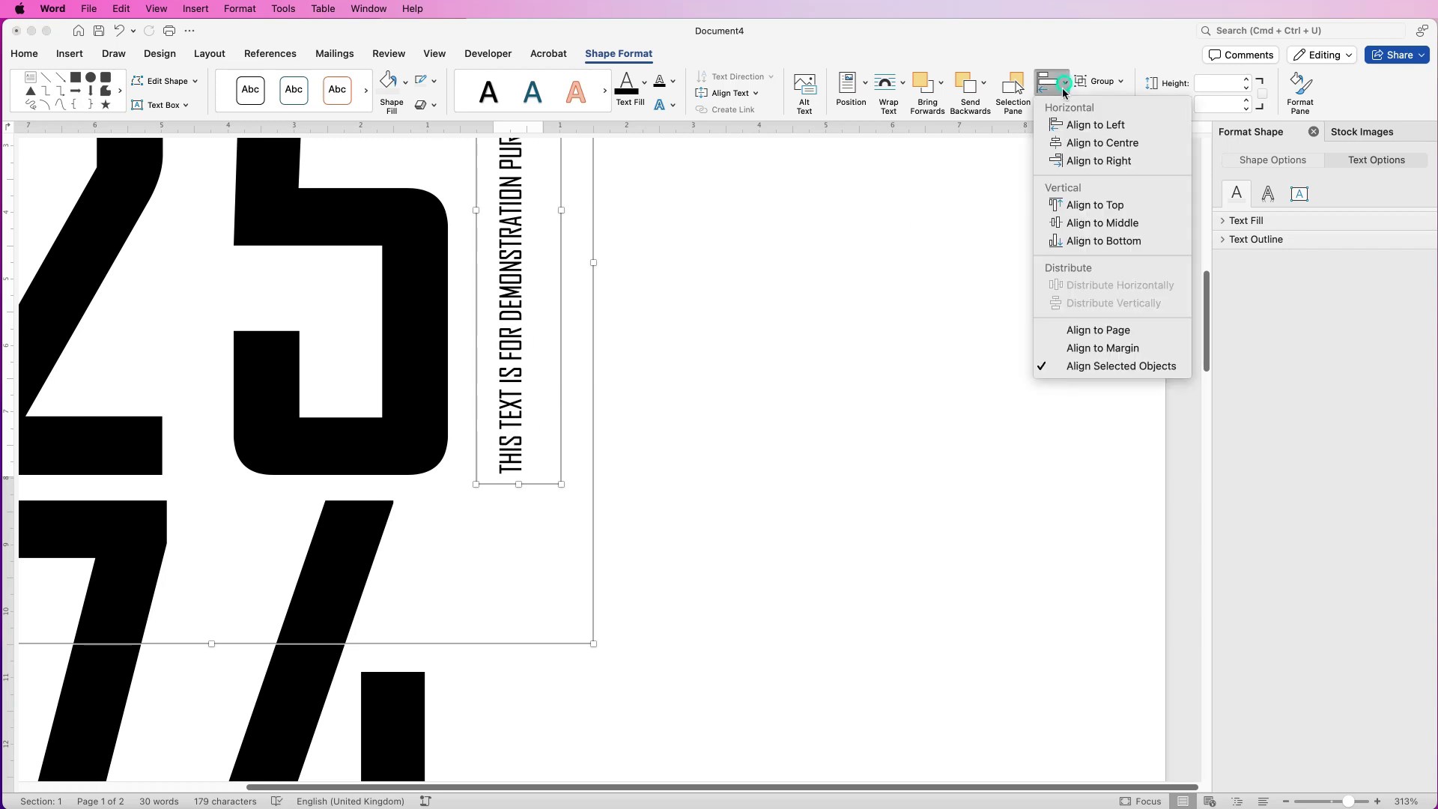
{"action": "left_click", "coordinate": [1071, 242]}
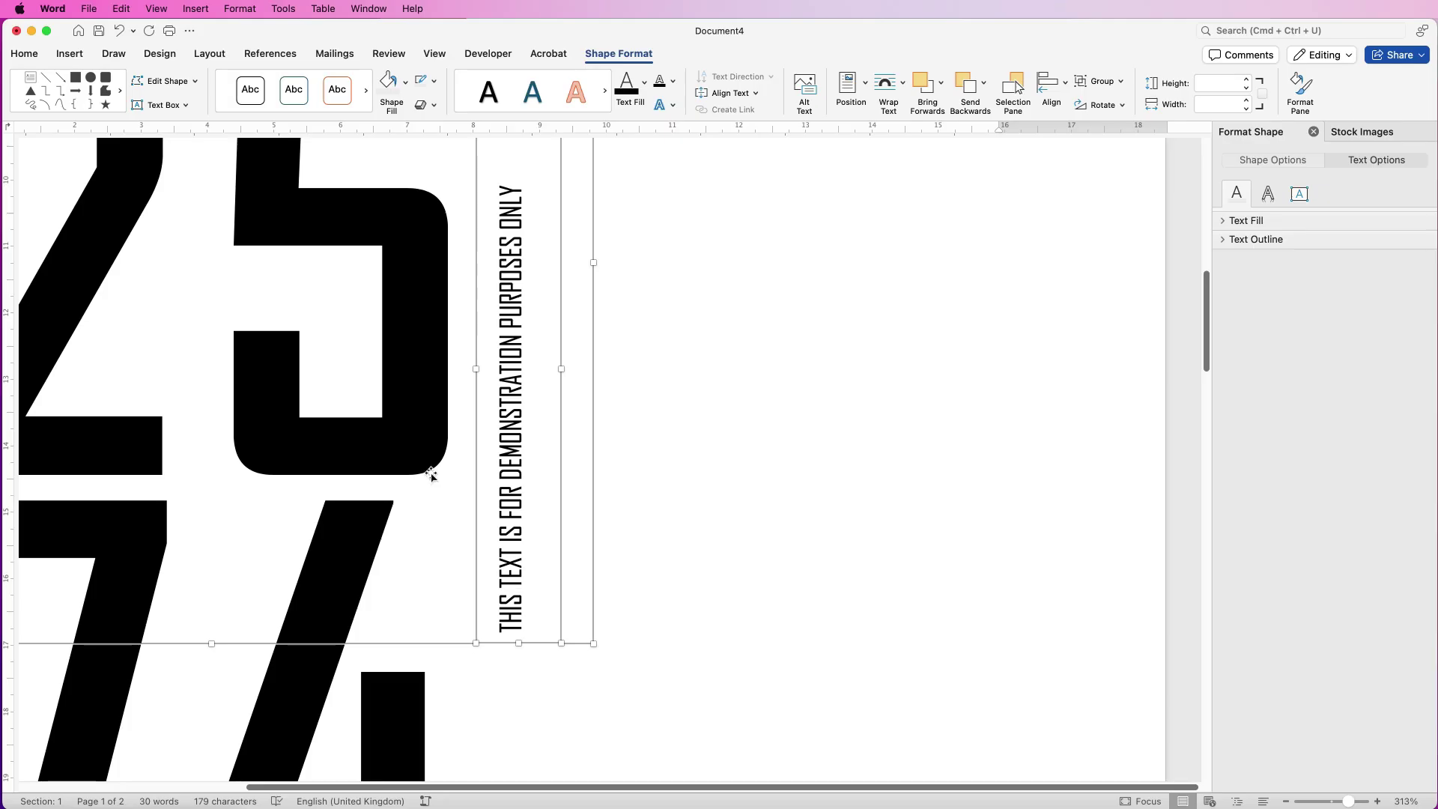
Step: Move the caption snugly against the 5, then select the 25, caption and 74 together
{"action": "left_click", "coordinate": [642, 469]}
{"action": "scroll", "coordinate": [642, 470], "scroll_direction": "up", "scroll_amount": 5}
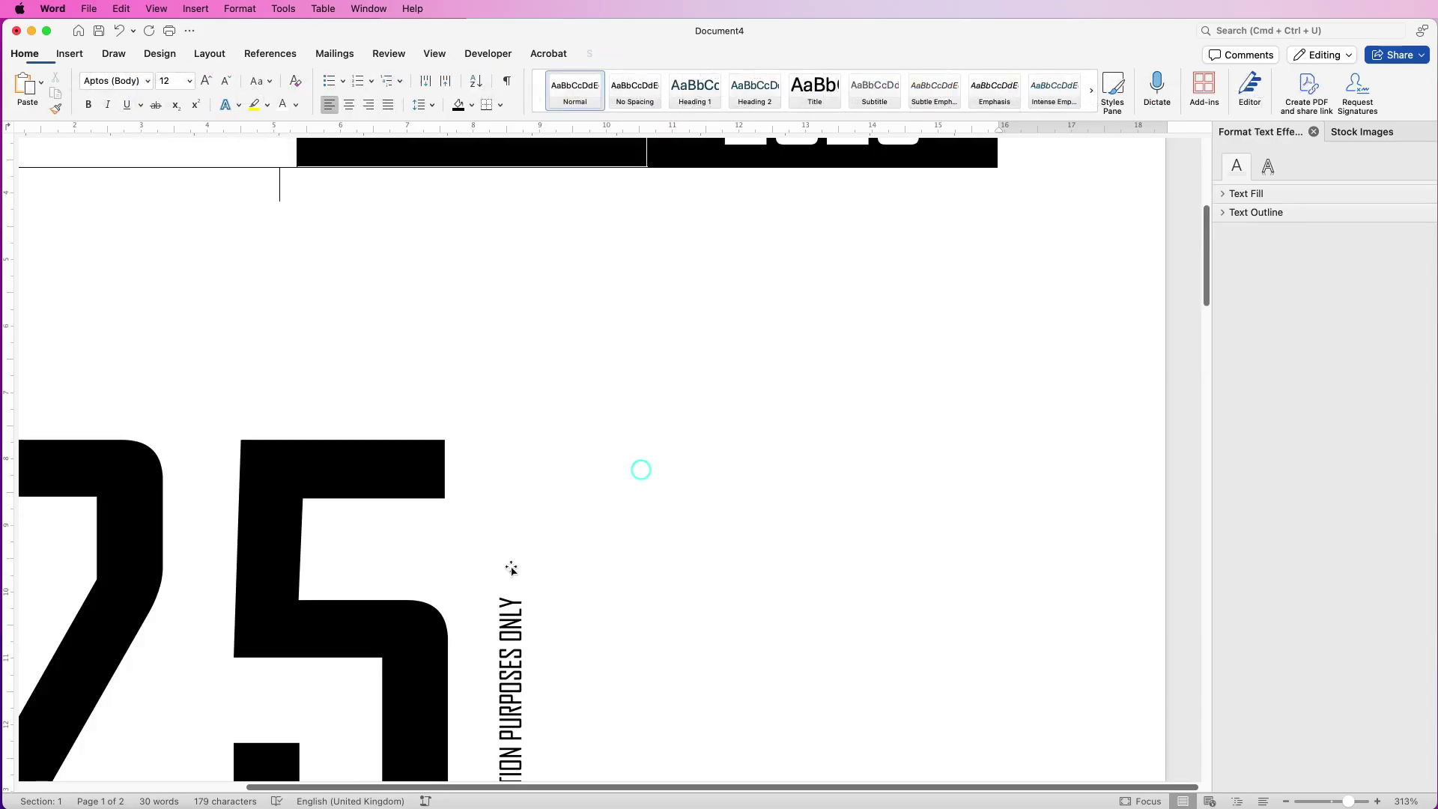
{"action": "scroll", "coordinate": [1210, 290], "scroll_direction": "down", "scroll_amount": 6}
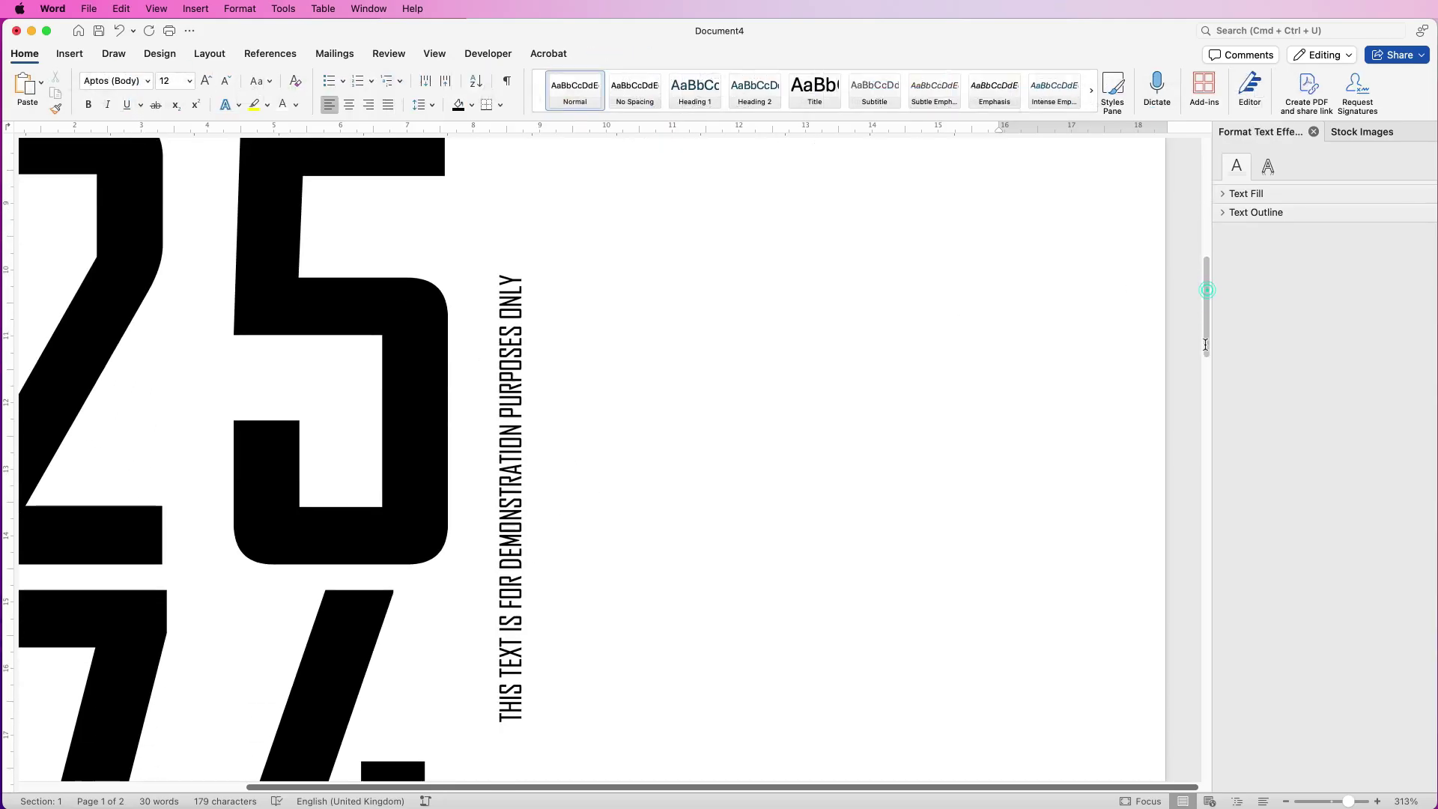
{"action": "left_click_drag", "start_coordinate": [510, 542], "coordinate": [413, 387]}
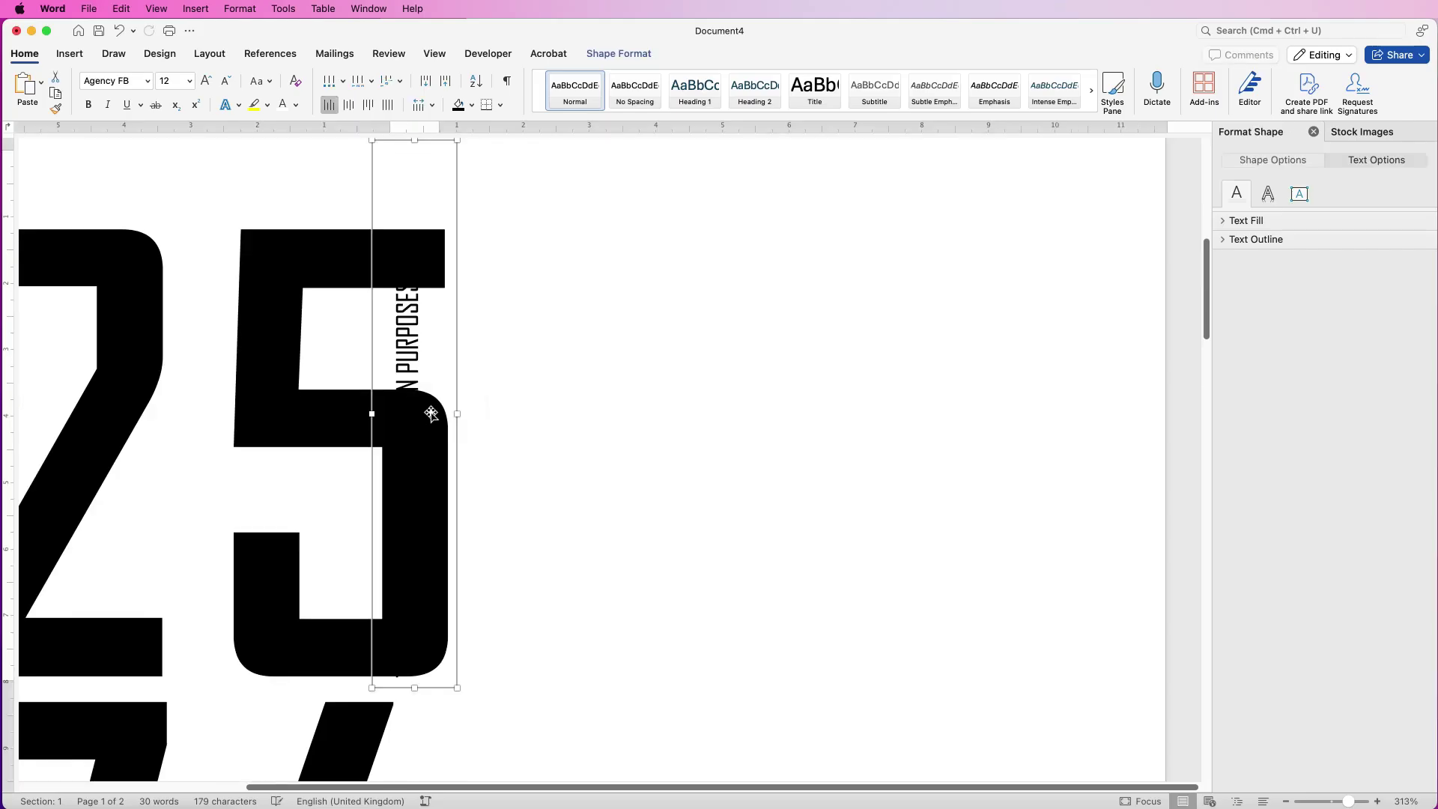
{"action": "key", "text": "Right"}
{"action": "key", "text": "Right"}
{"action": "key", "text": "Right"}
{"action": "key", "text": "Right"}
{"action": "key", "text": "Right"}
{"action": "key", "text": "Right"}
{"action": "key", "text": "Right"}
{"action": "key", "text": "Right"}
{"action": "key", "text": "Right"}
{"action": "scroll", "coordinate": [1397, 699], "scroll_direction": "down", "scroll_amount": 5}
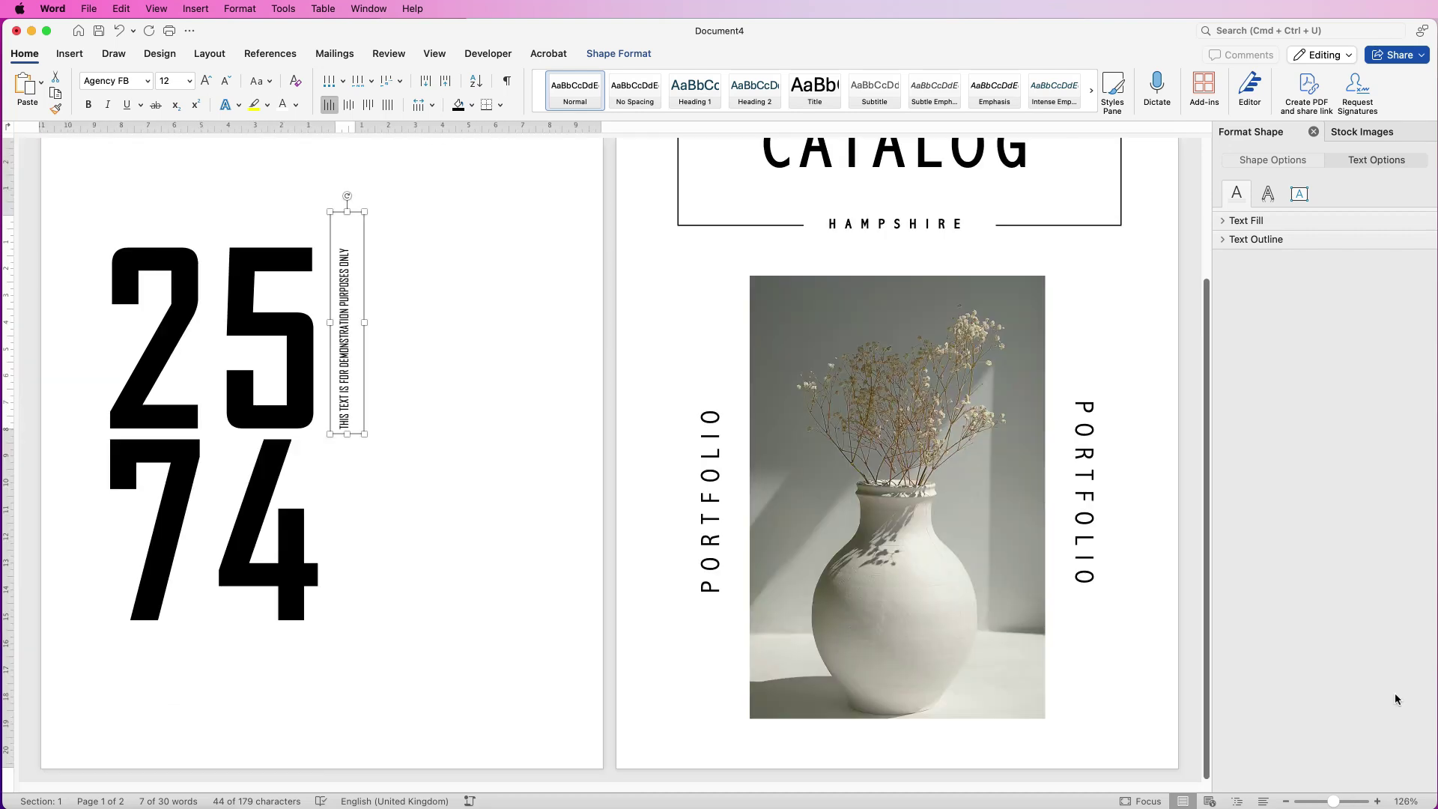
{"action": "key", "text": "Left"}
{"action": "key", "text": "Left"}
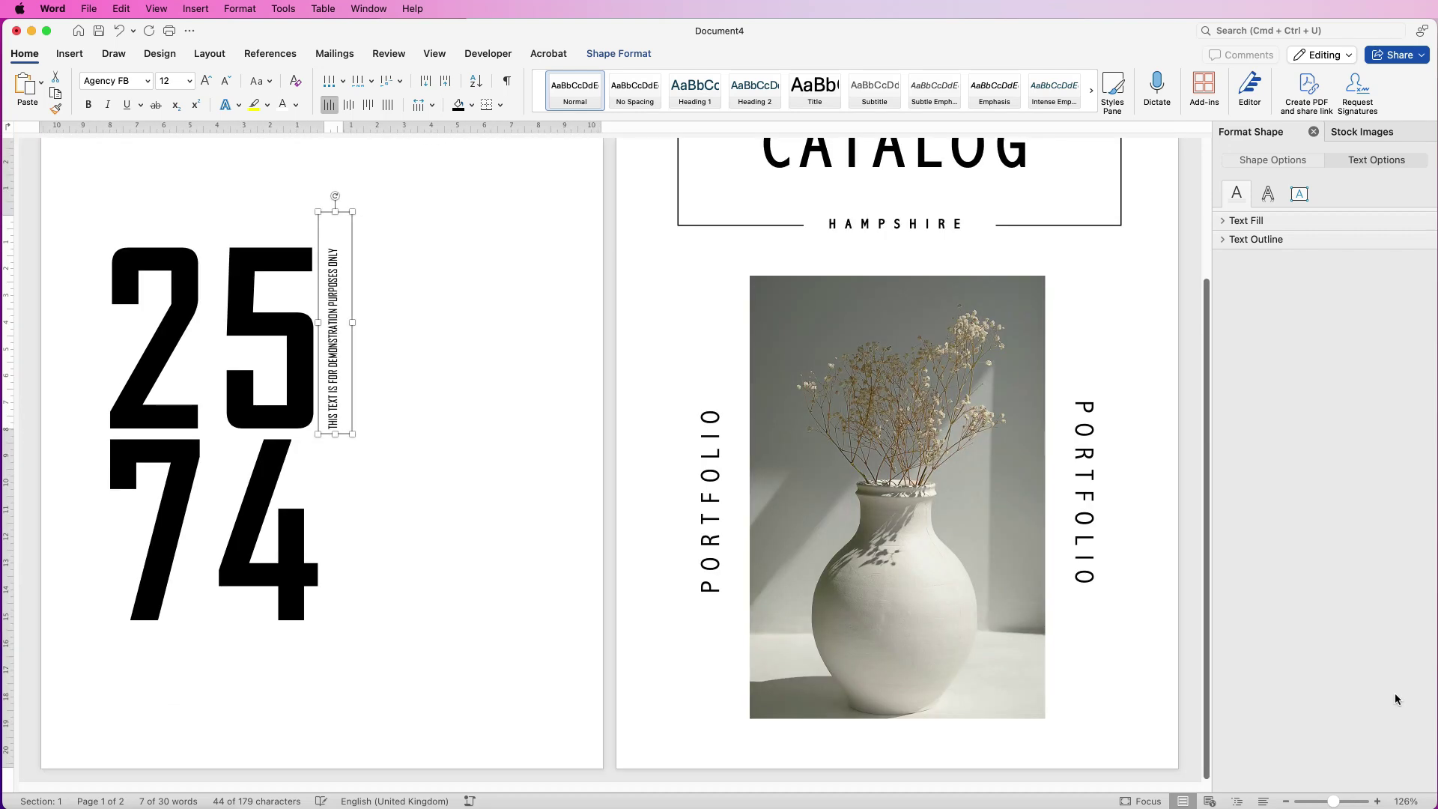
{"action": "scroll", "coordinate": [1396, 698], "scroll_direction": "down", "scroll_amount": 2}
{"action": "left_click", "coordinate": [358, 458]}
{"action": "left_click", "coordinate": [338, 606], "text": "shift"}
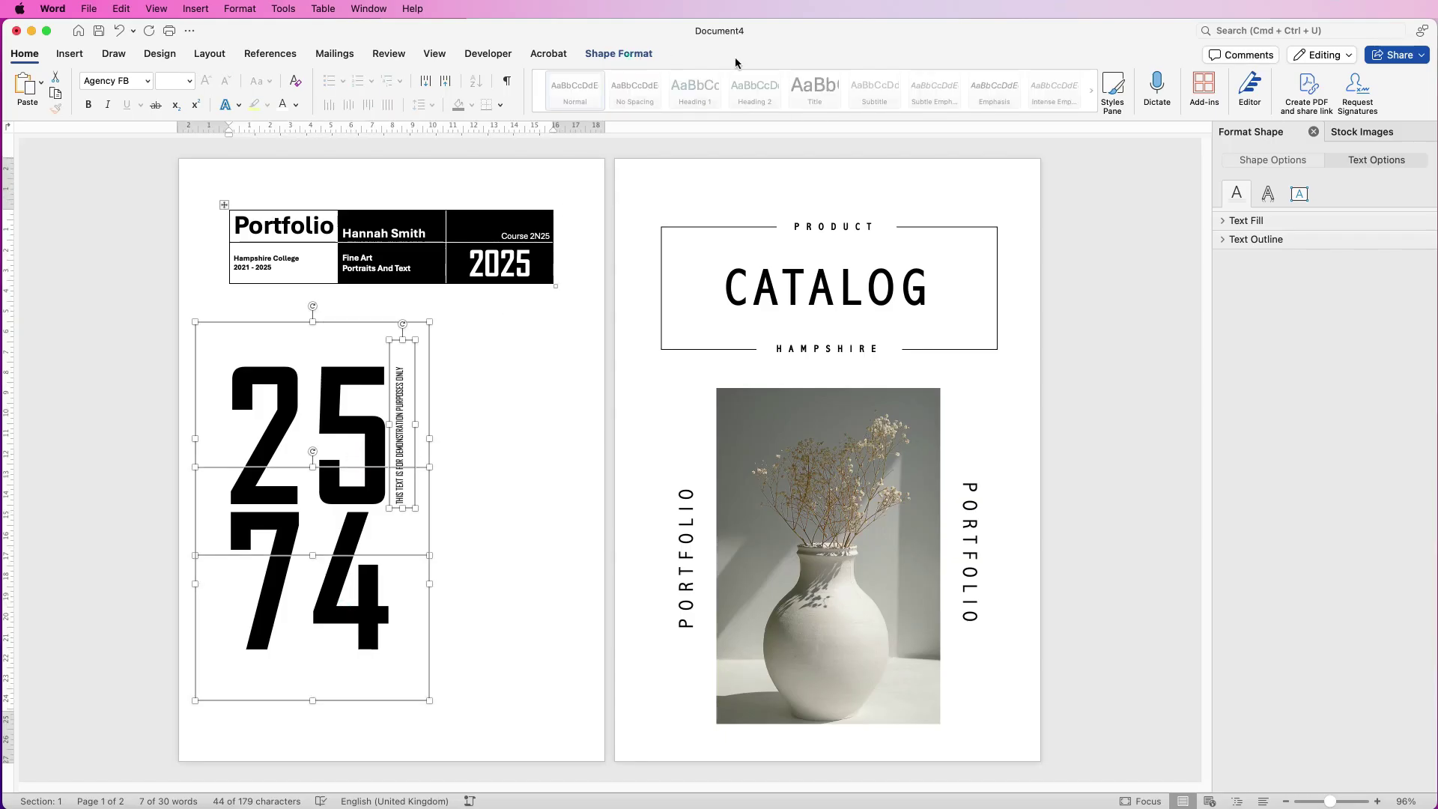
Step: Group the 25, 74 and caption into one object and shift it slightly into place
{"action": "left_click", "coordinate": [627, 54]}
{"action": "left_click", "coordinate": [1120, 82]}
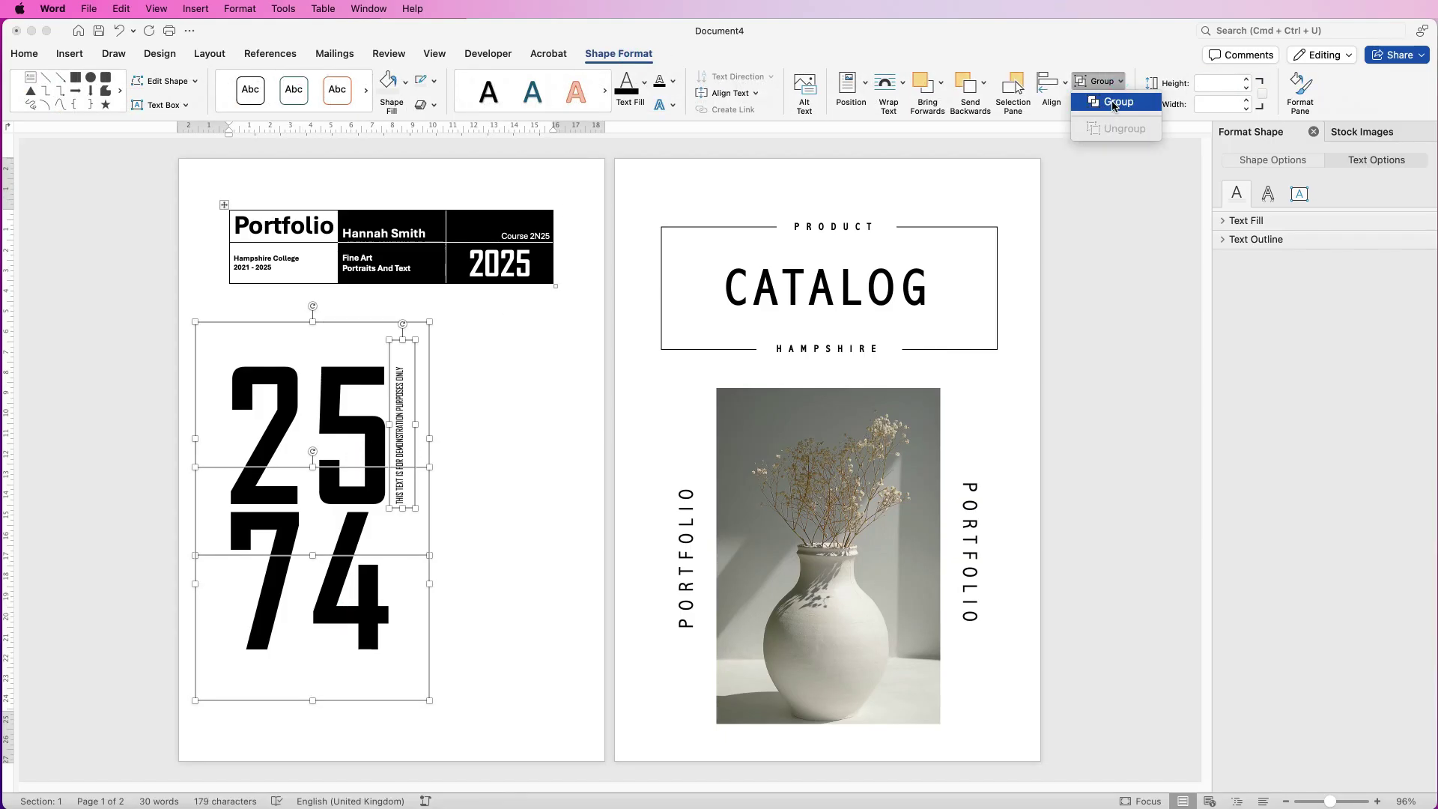
{"action": "left_click", "coordinate": [1113, 103]}
{"action": "mouse_move", "coordinate": [324, 472]}
{"action": "left_mouse_down"}
{"action": "mouse_move", "coordinate": [371, 444]}
{"action": "mouse_move", "coordinate": [415, 509]}
{"action": "mouse_move", "coordinate": [356, 498]}
{"action": "mouse_move", "coordinate": [366, 456]}
{"action": "mouse_move", "coordinate": [394, 452]}
{"action": "mouse_move", "coordinate": [397, 479]}
{"action": "mouse_move", "coordinate": [332, 455]}
{"action": "mouse_move", "coordinate": [325, 481]}
{"action": "left_mouse_up"}
{"action": "left_click", "coordinate": [483, 481]}
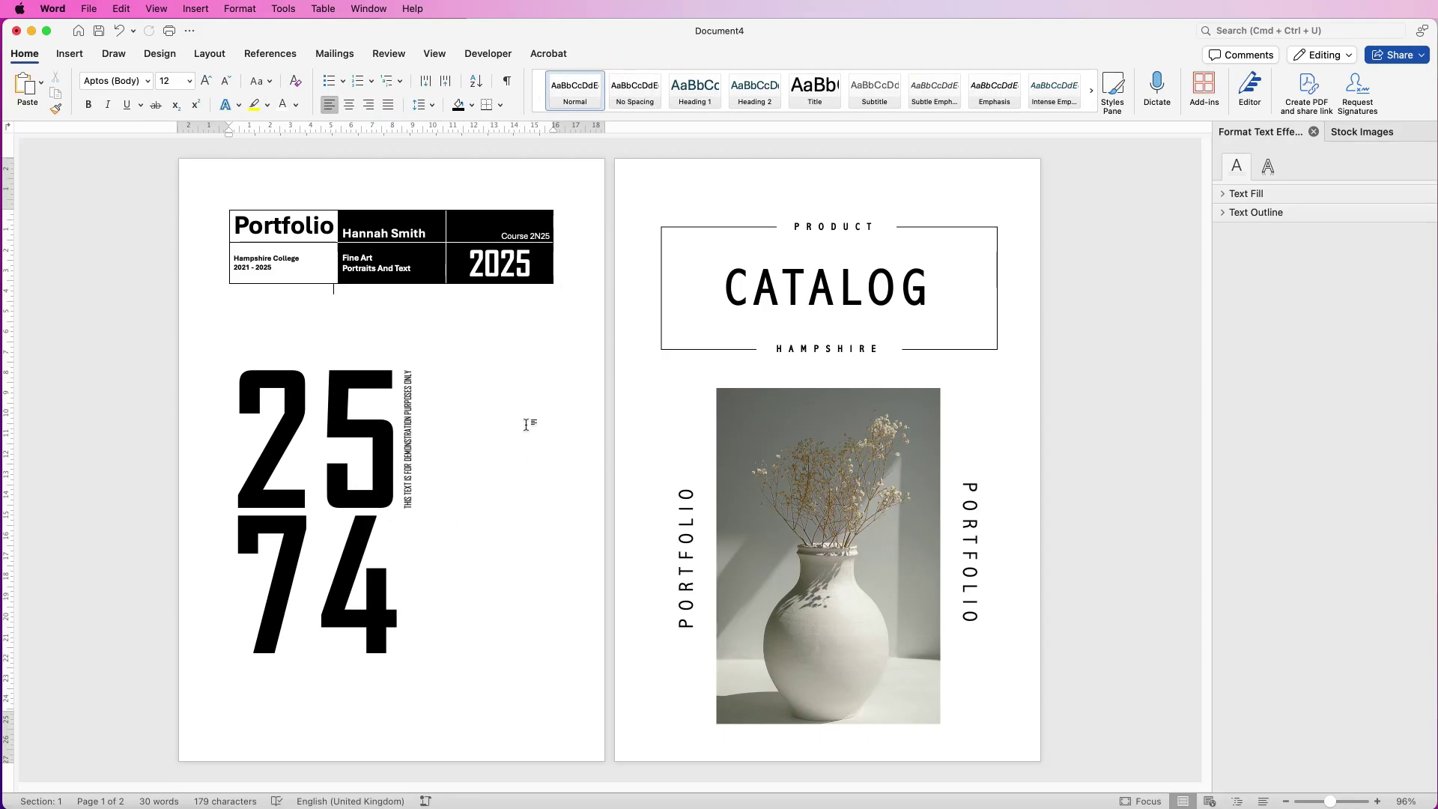
Step: Copy the PRODUCT label beside the 25 and retype it as PORT, one letter per line
{"action": "left_click", "coordinate": [677, 389]}
{"action": "left_click", "coordinate": [839, 228]}
{"action": "left_click_drag", "start_coordinate": [822, 231], "coordinate": [515, 571]}
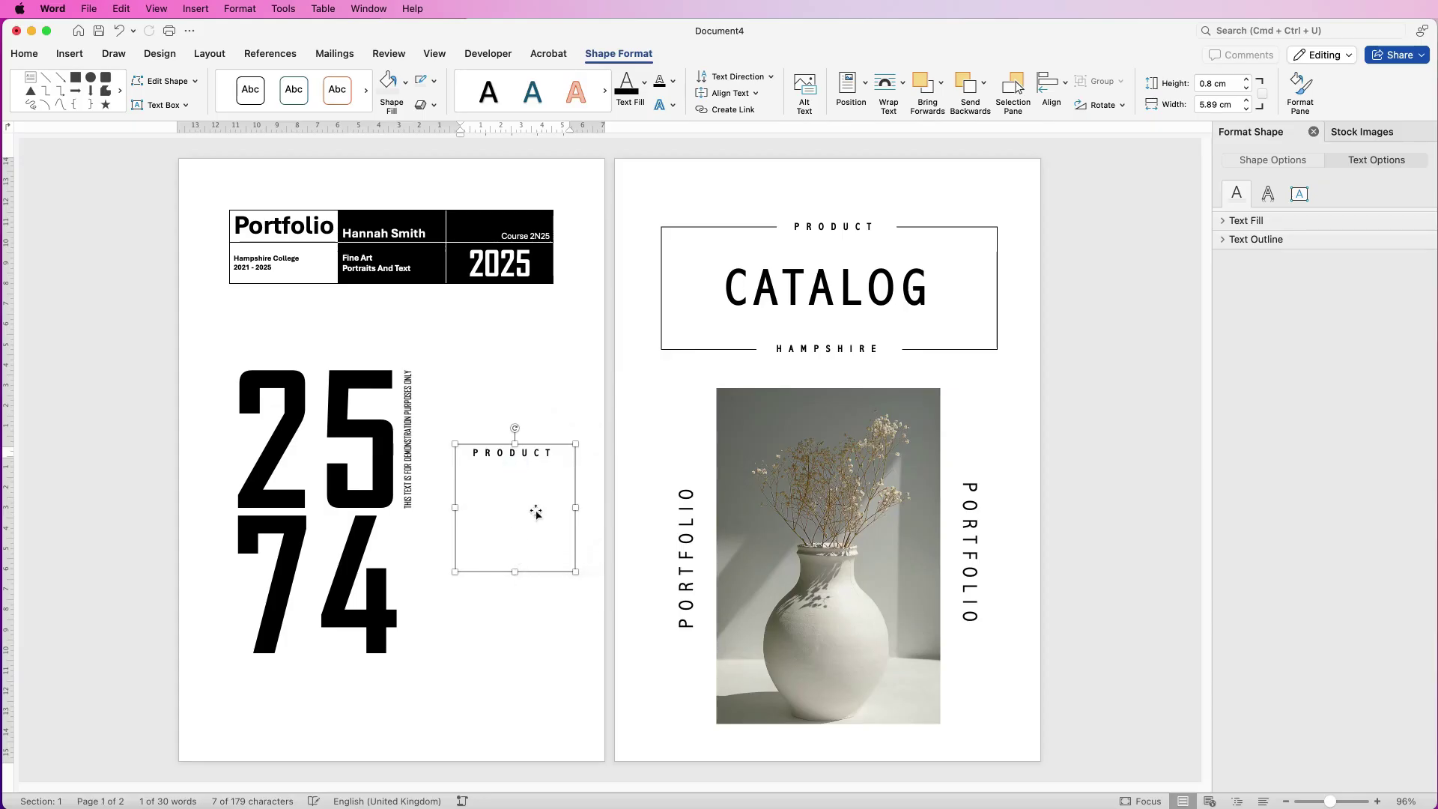
{"action": "scroll", "coordinate": [570, 476], "scroll_direction": "up", "scroll_amount": 5}
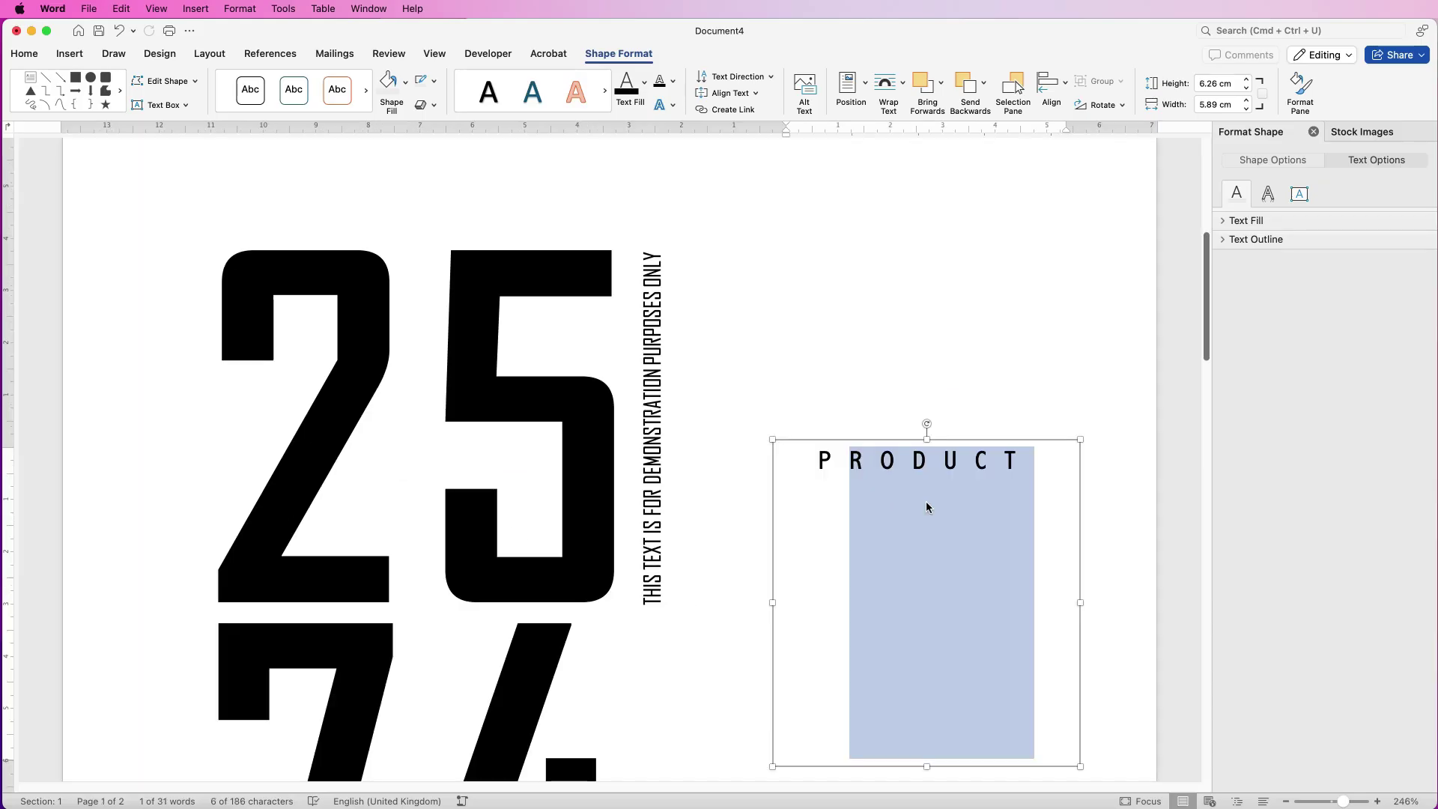
{"action": "key", "text": "BackSpace"}
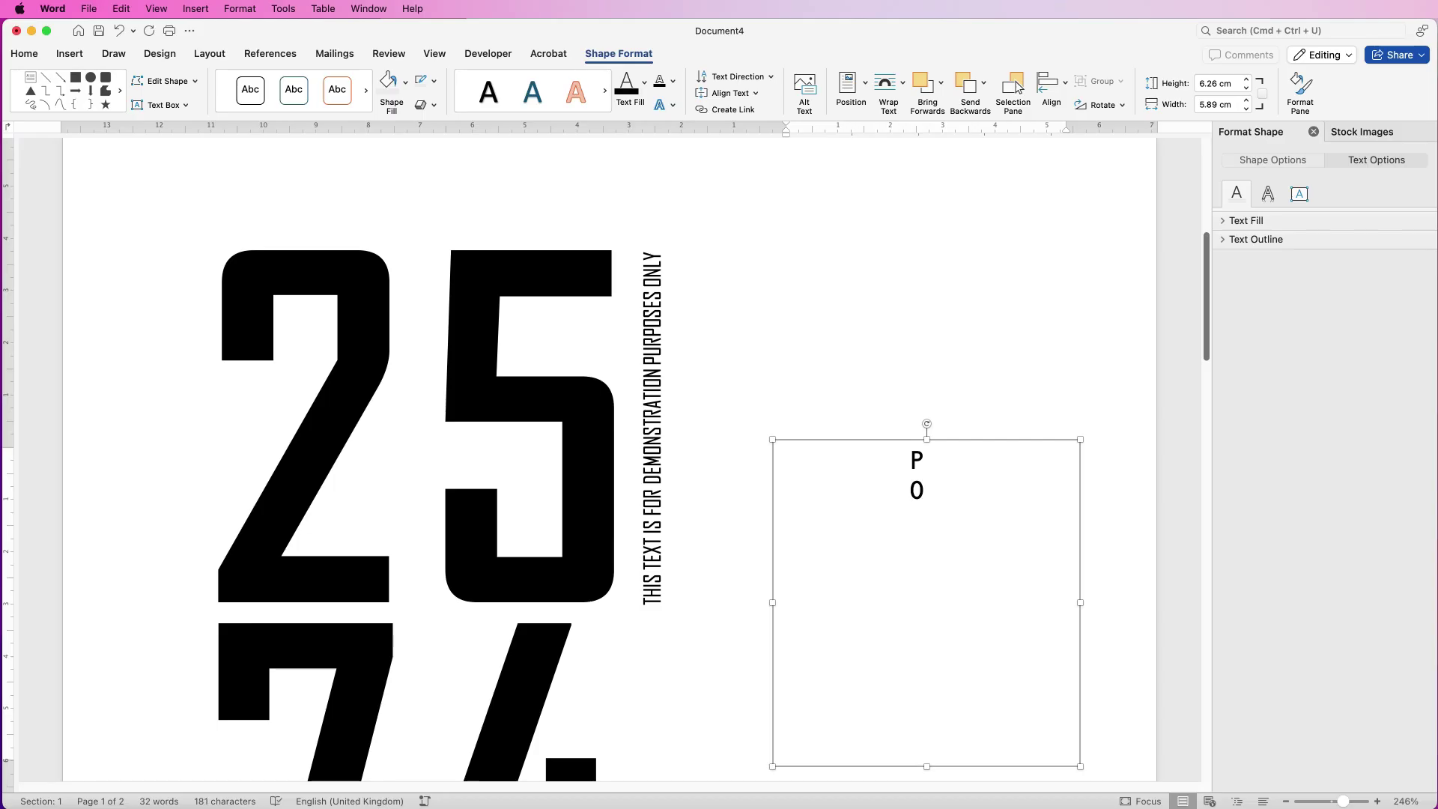
{"action": "type", "text": "R"}
{"action": "key", "text": "Return"}
{"action": "type", "text": "T"}
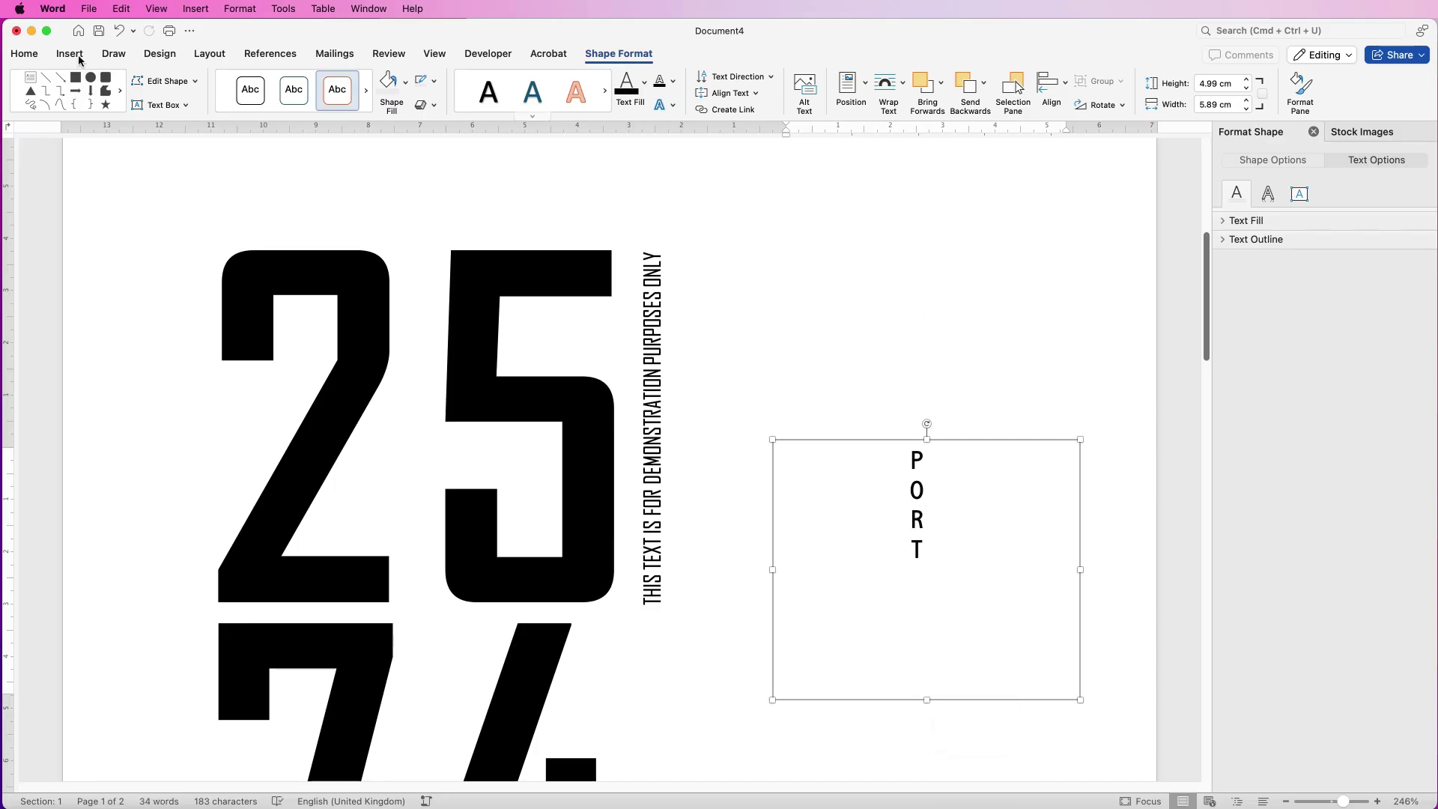
Step: Grow the PORT letters to 28 pt and narrow the box to fit them
{"action": "left_click", "coordinate": [37, 58]}
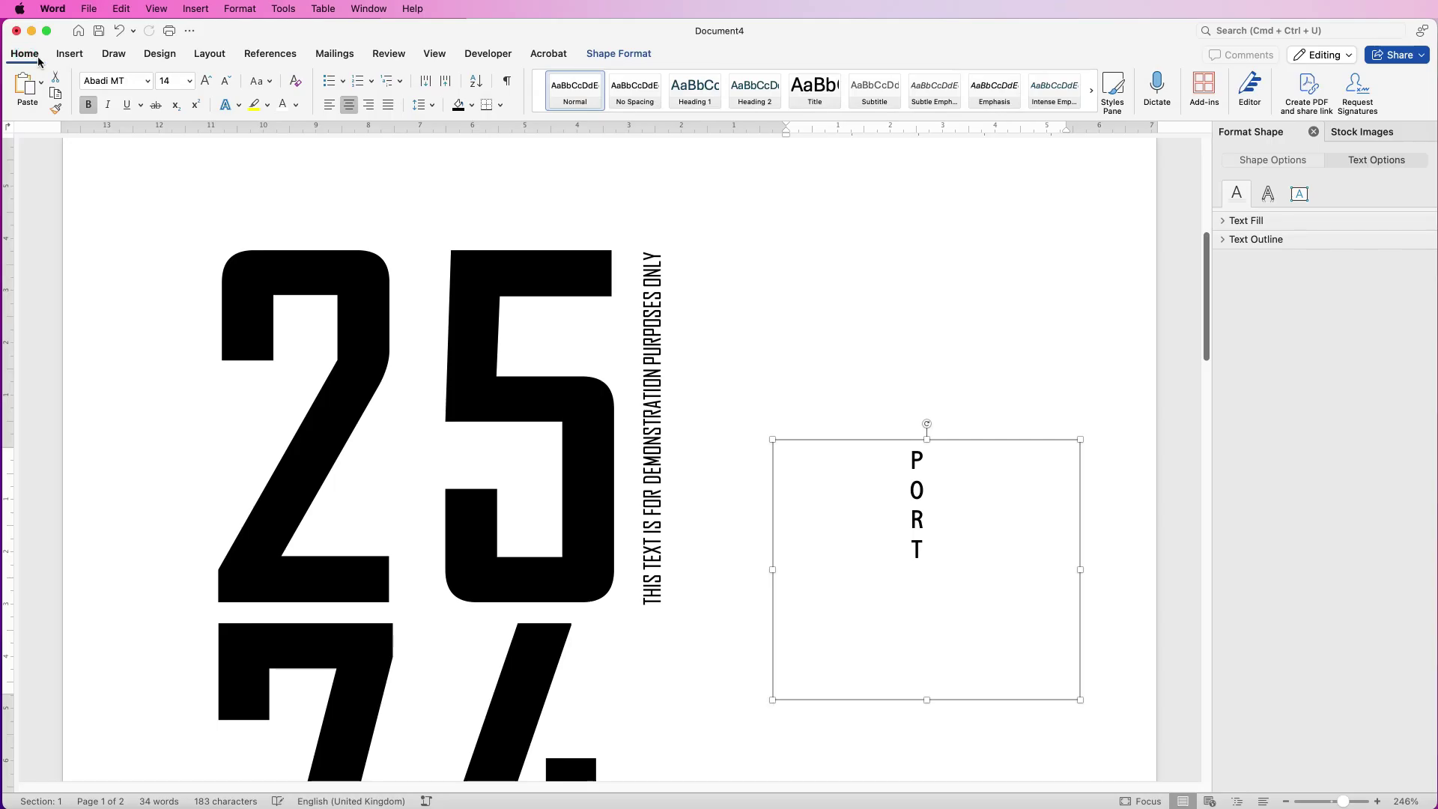
{"action": "left_click", "coordinate": [205, 81]}
{"action": "left_click", "coordinate": [204, 81]}
{"action": "left_click", "coordinate": [204, 81]}
{"action": "left_click", "coordinate": [204, 81]}
{"action": "left_click", "coordinate": [205, 81]}
{"action": "left_click", "coordinate": [204, 81]}
{"action": "left_click", "coordinate": [204, 81]}
{"action": "left_click_drag", "start_coordinate": [1079, 569], "coordinate": [964, 592]}
Step: Retype the copied box as FOLIO stacked vertically, lengthening it to show the final O
{"action": "triple_click", "coordinate": [965, 492]}
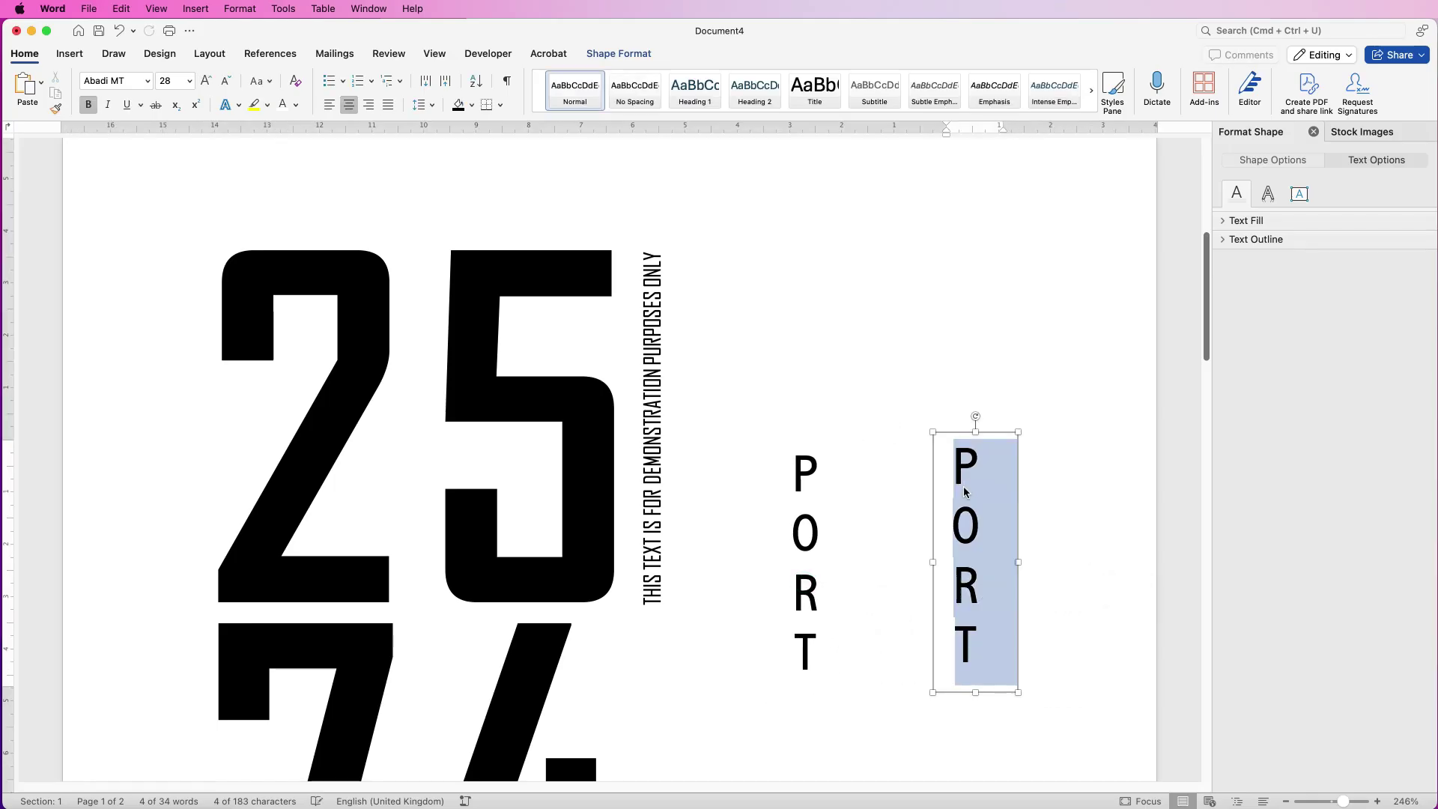
{"action": "type", "text": "F"}
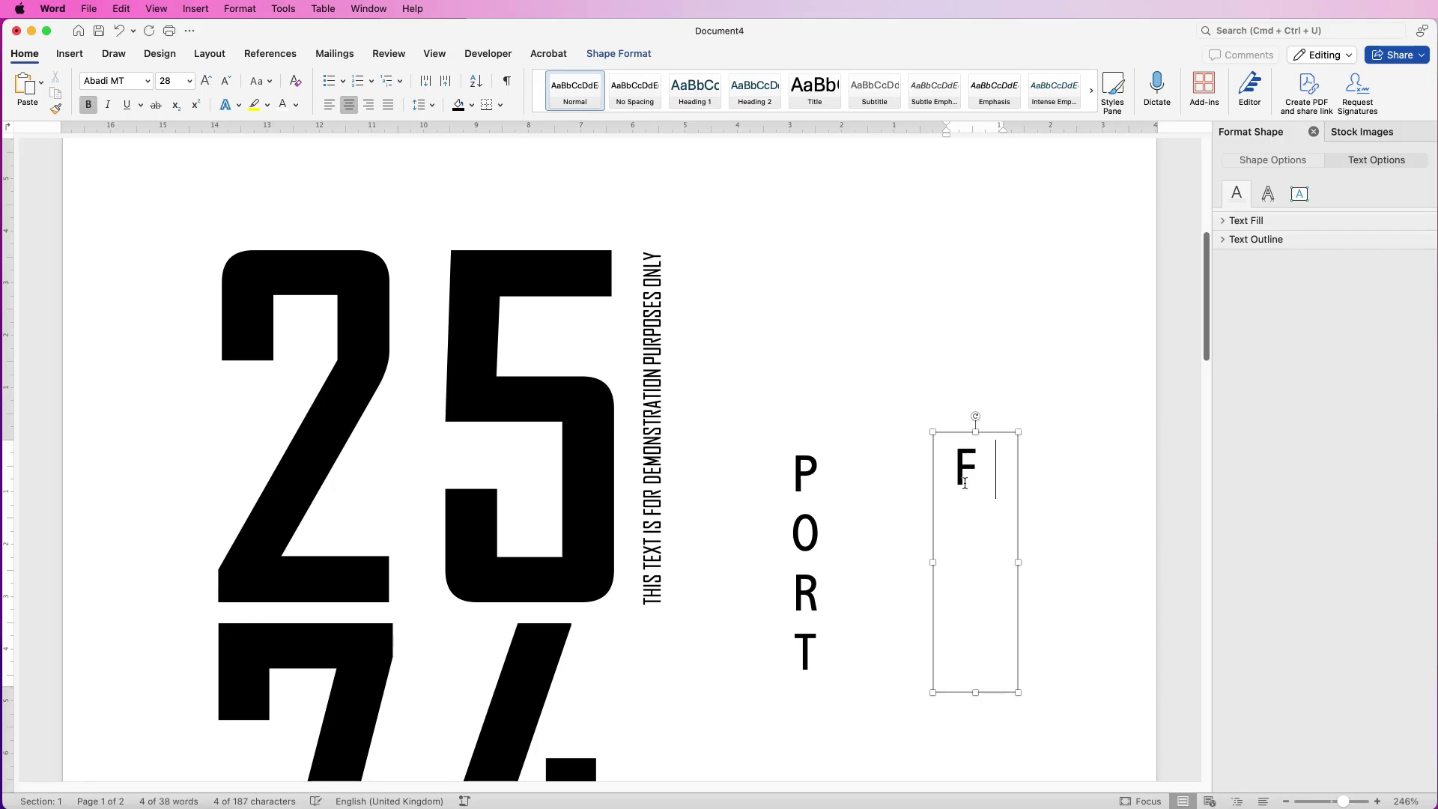
{"action": "type", "text": "O"}
{"action": "key", "text": "Return"}
{"action": "type", "text": "L I"}
{"action": "key", "text": "Return"}
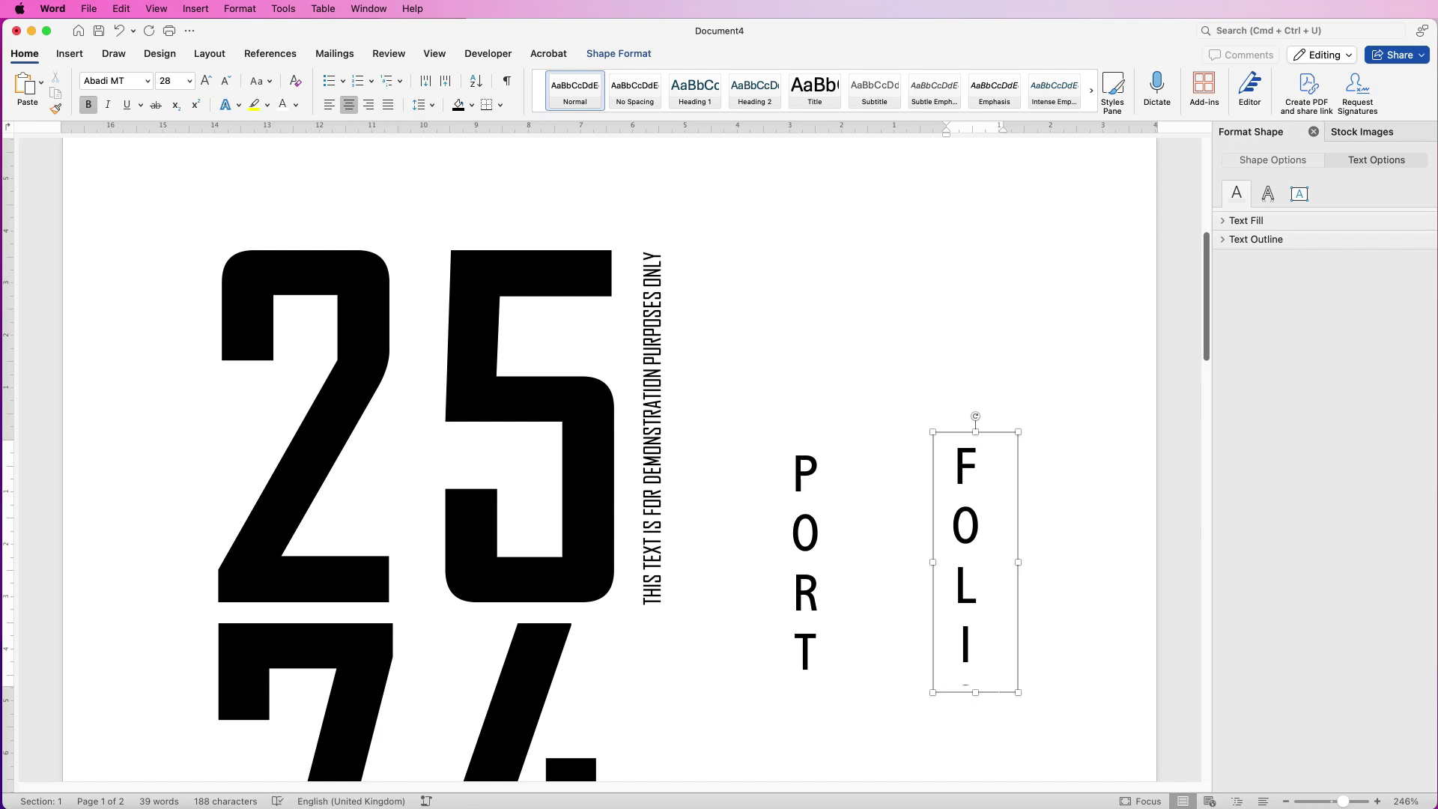
{"action": "left_click_drag", "start_coordinate": [974, 693], "coordinate": [975, 750]}
Step: Place PORT and FOLIO side by side, top-aligned, with no fill on either box
{"action": "left_click_drag", "start_coordinate": [954, 617], "coordinate": [1068, 571]}
{"action": "left_click_drag", "start_coordinate": [808, 519], "coordinate": [989, 483]}
{"action": "left_click", "coordinate": [1085, 496], "text": "shift"}
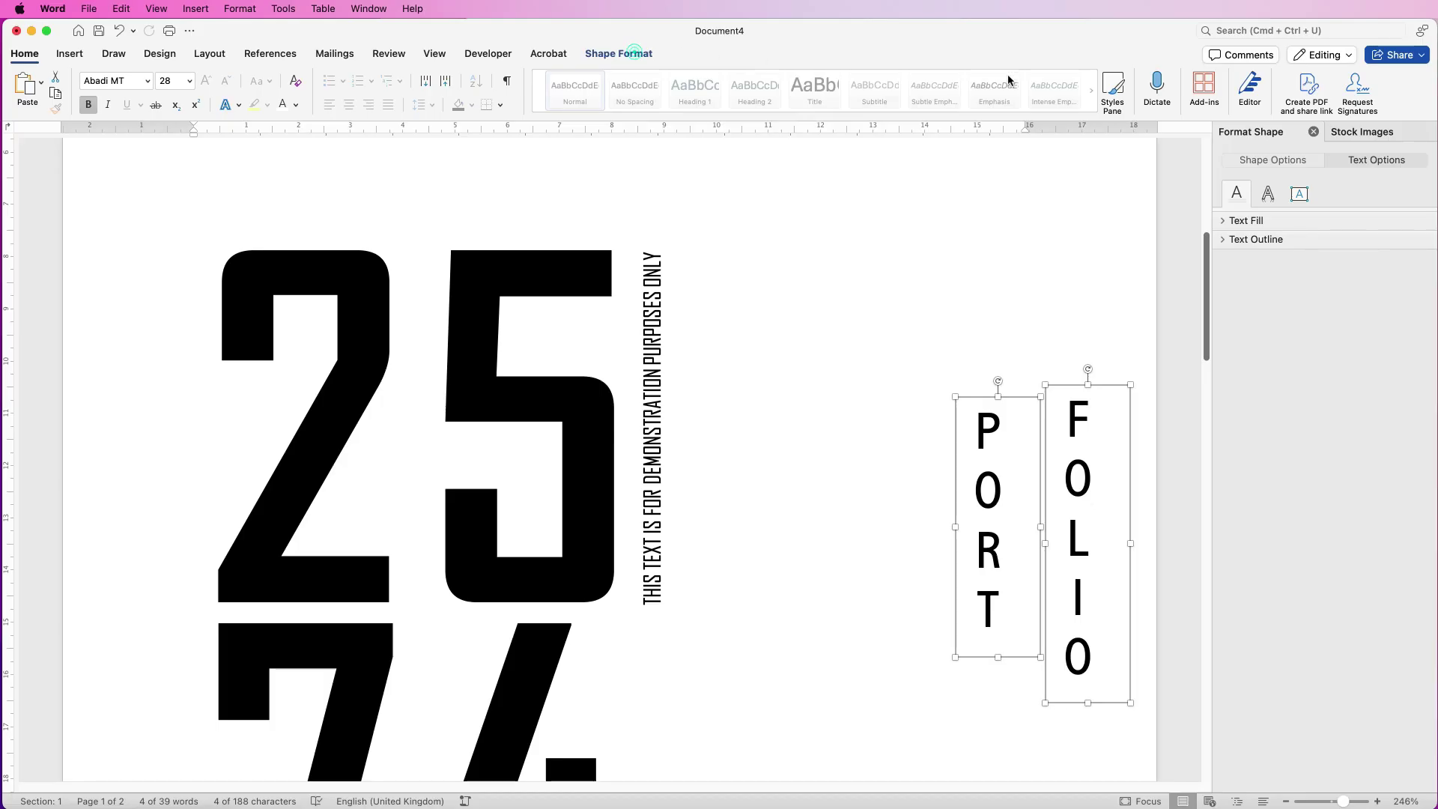
{"action": "left_click", "coordinate": [635, 54]}
{"action": "left_click", "coordinate": [1064, 86]}
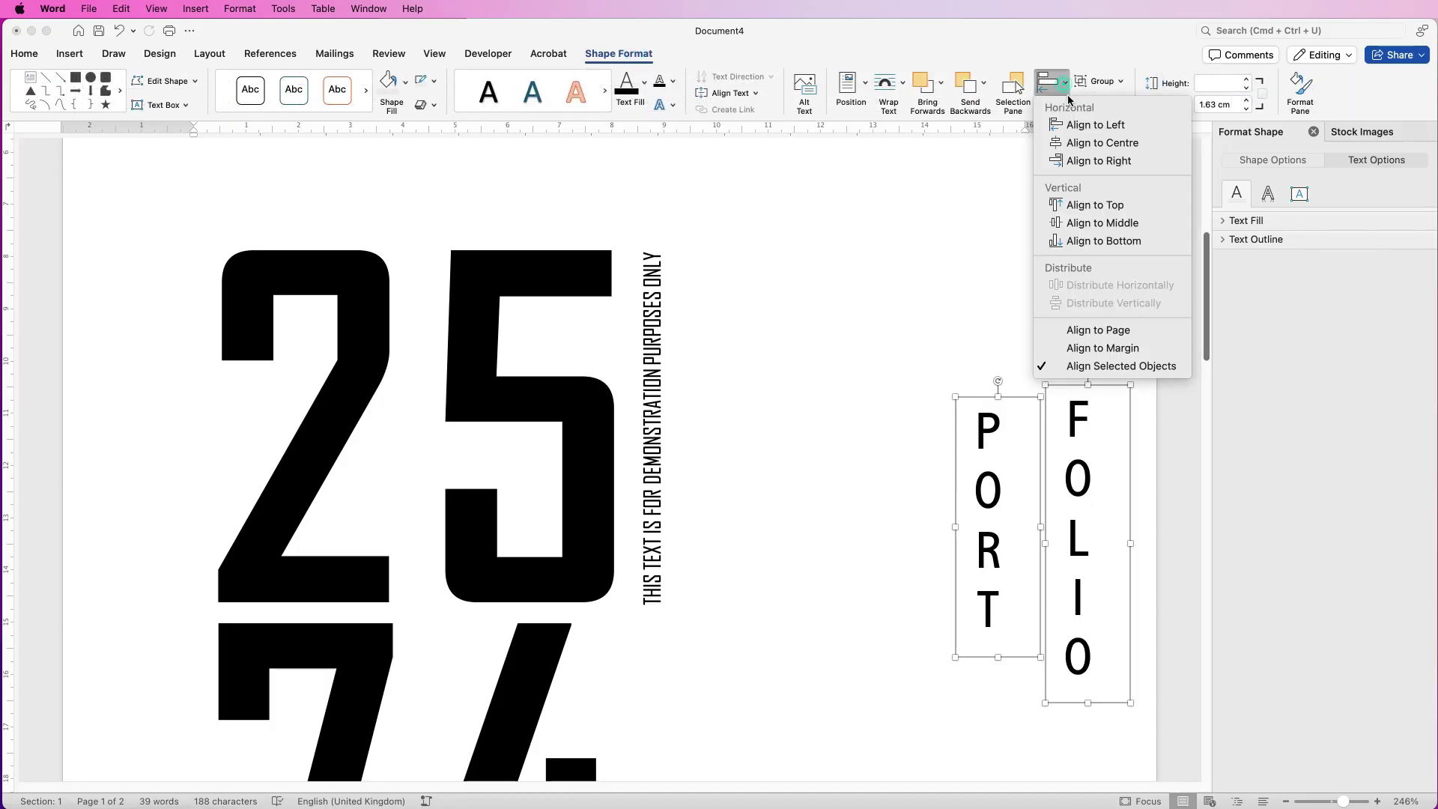
{"action": "left_click", "coordinate": [1082, 205]}
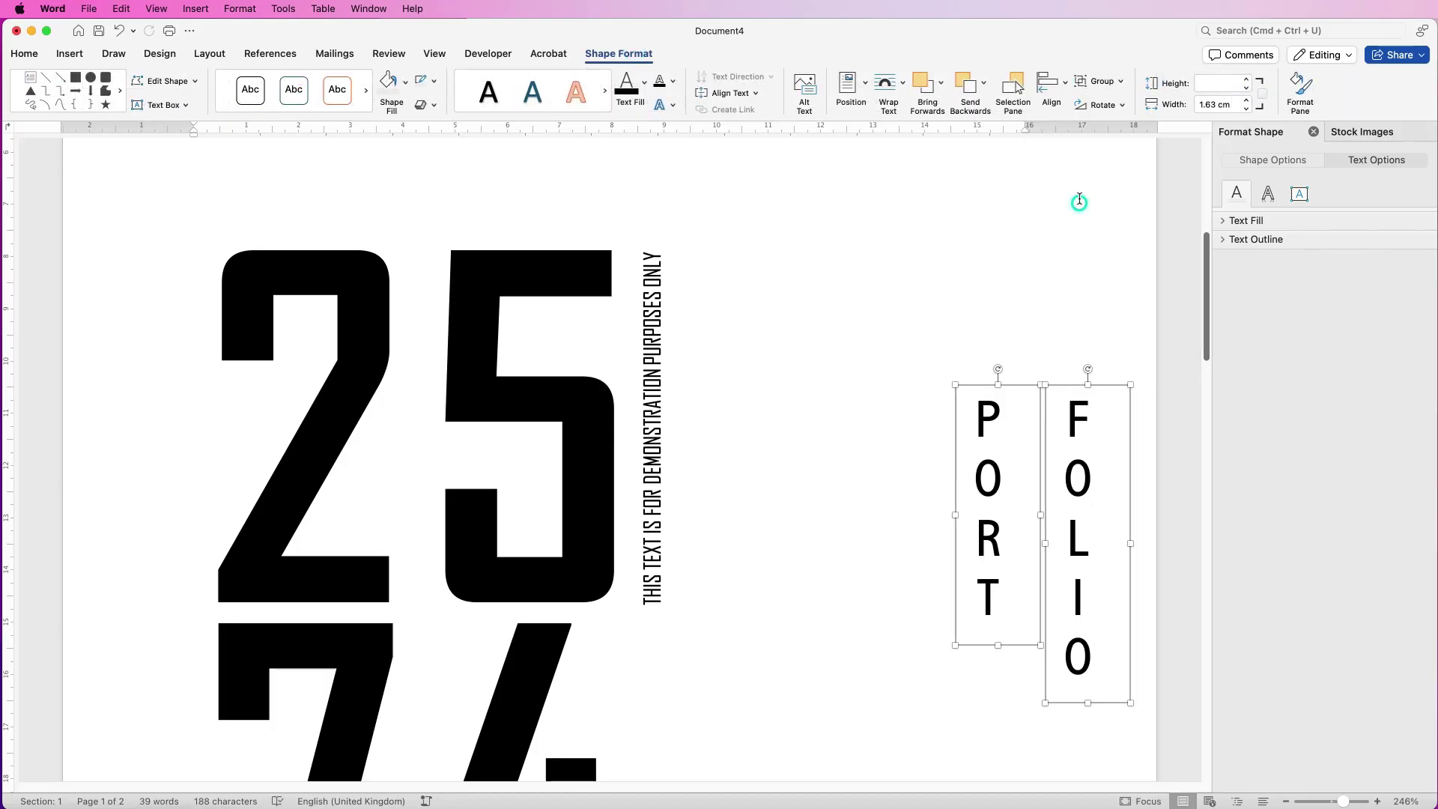
{"action": "left_click", "coordinate": [404, 84]}
{"action": "left_click", "coordinate": [419, 113]}
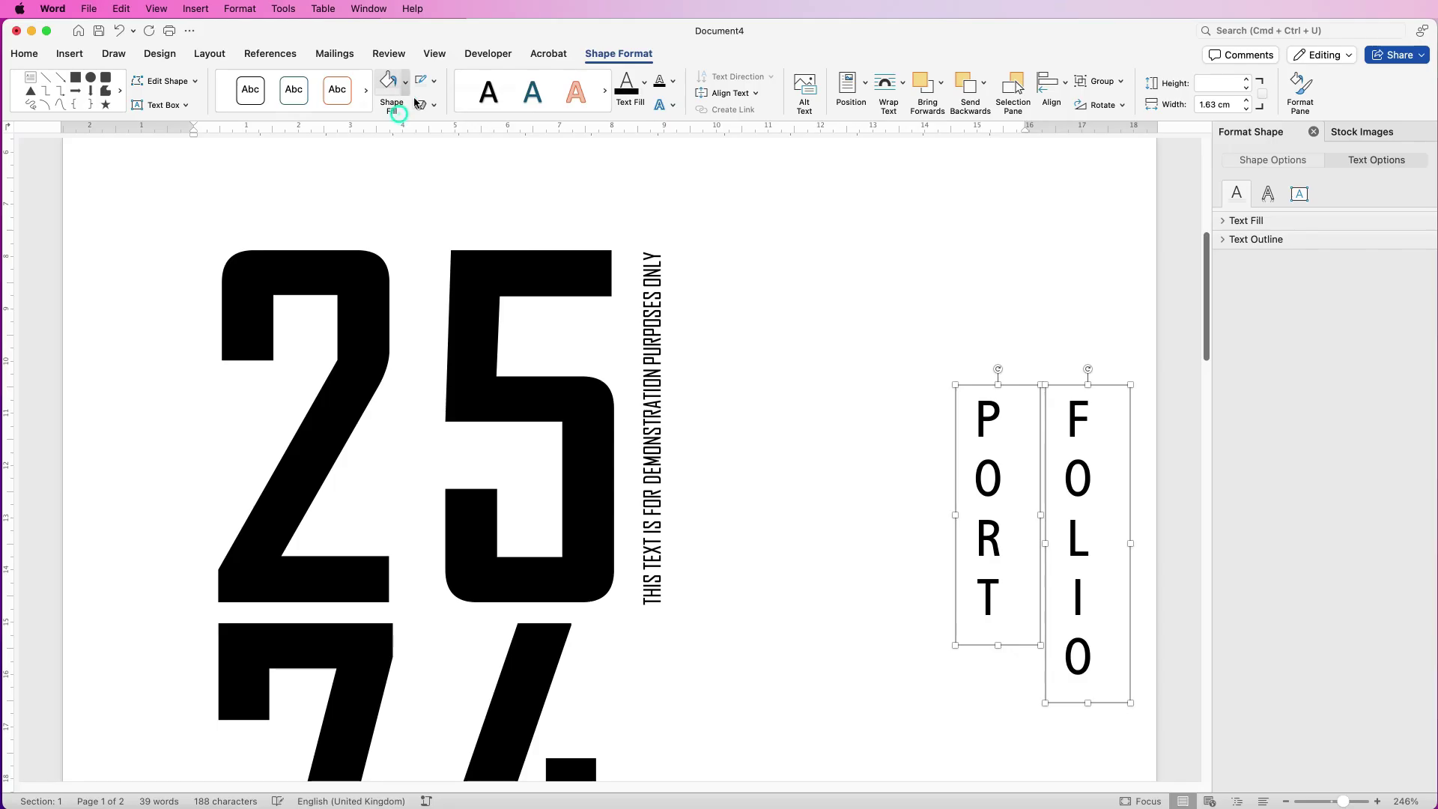
{"action": "left_click", "coordinate": [892, 405]}
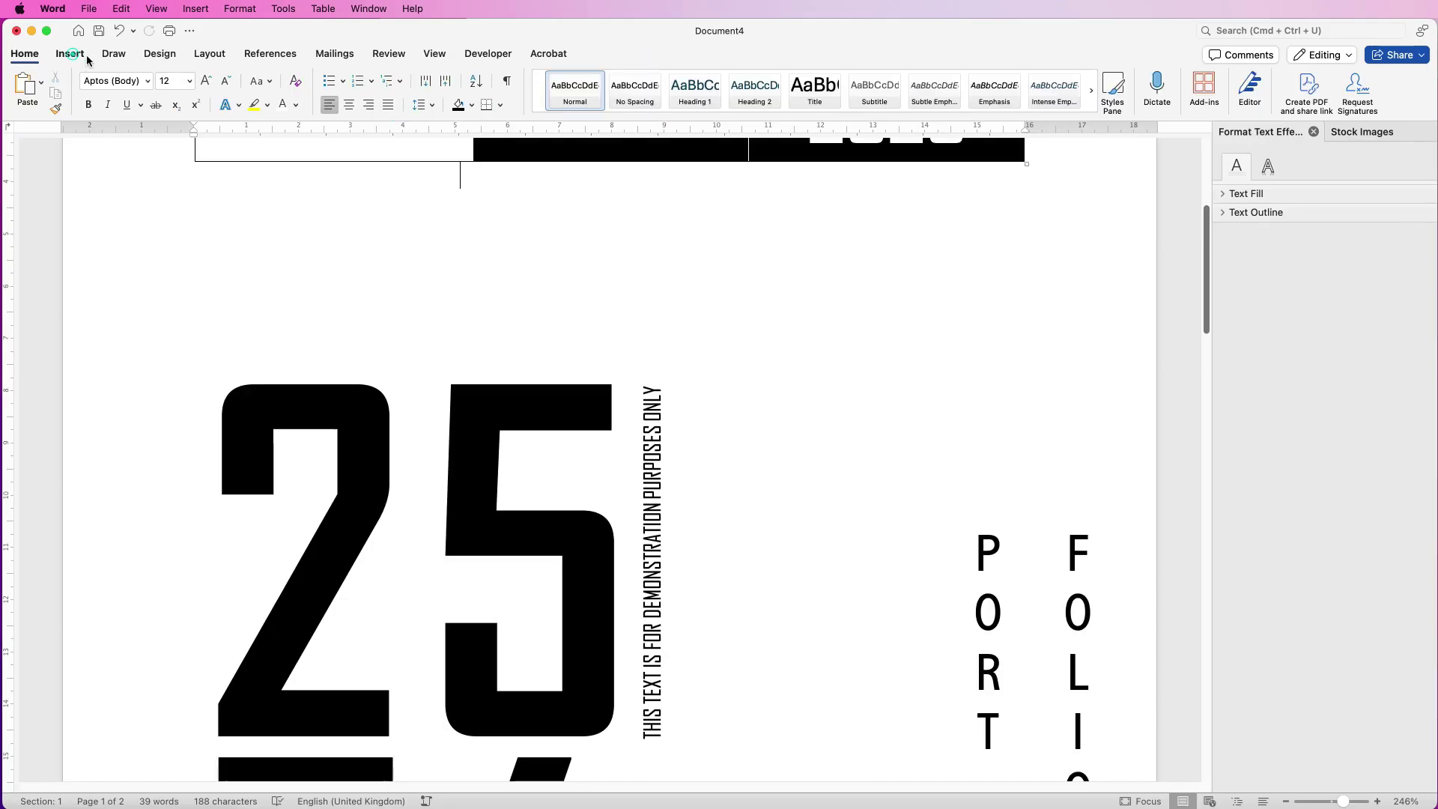
Step: Draw a light grey, outline-free rectangle over PORTFOLIO and send it behind the letters
{"action": "left_click", "coordinate": [72, 54]}
{"action": "left_click", "coordinate": [242, 92]}
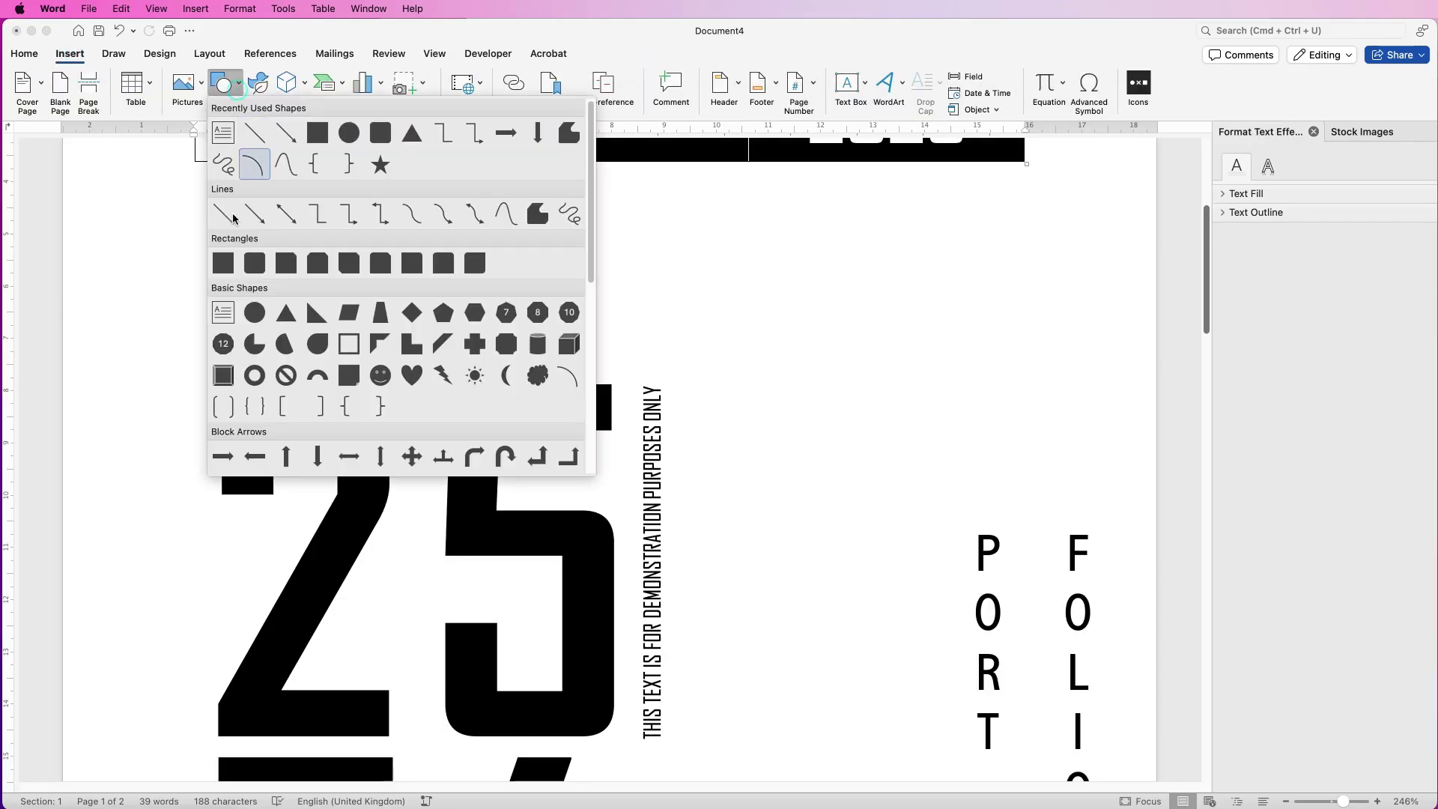
{"action": "mouse_move", "coordinate": [935, 483]}
{"action": "left_mouse_down"}
{"action": "mouse_move", "coordinate": [1027, 754]}
{"action": "mouse_move", "coordinate": [1159, 796]}
{"action": "left_mouse_up"}
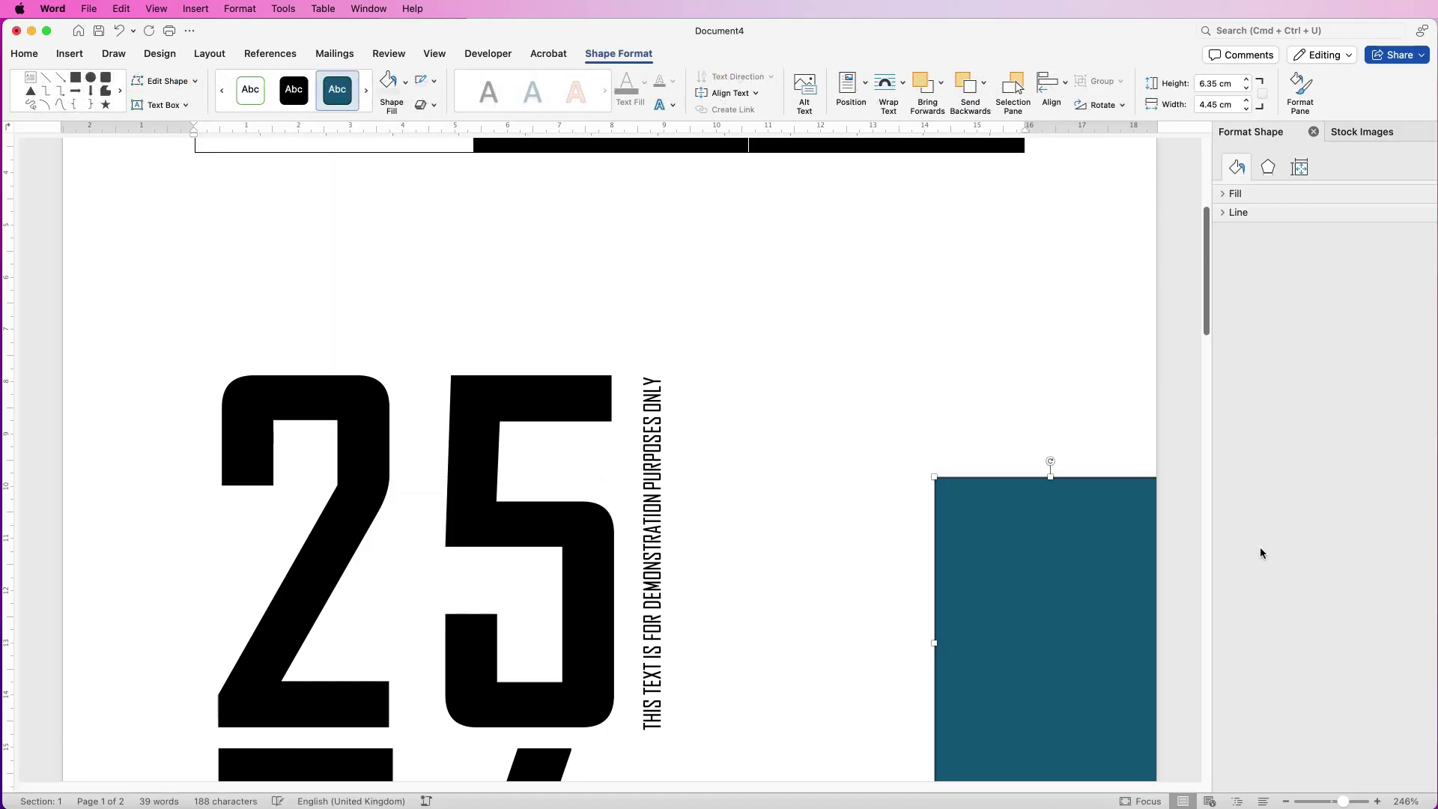
{"action": "scroll", "coordinate": [958, 202], "scroll_direction": "down", "scroll_amount": 4}
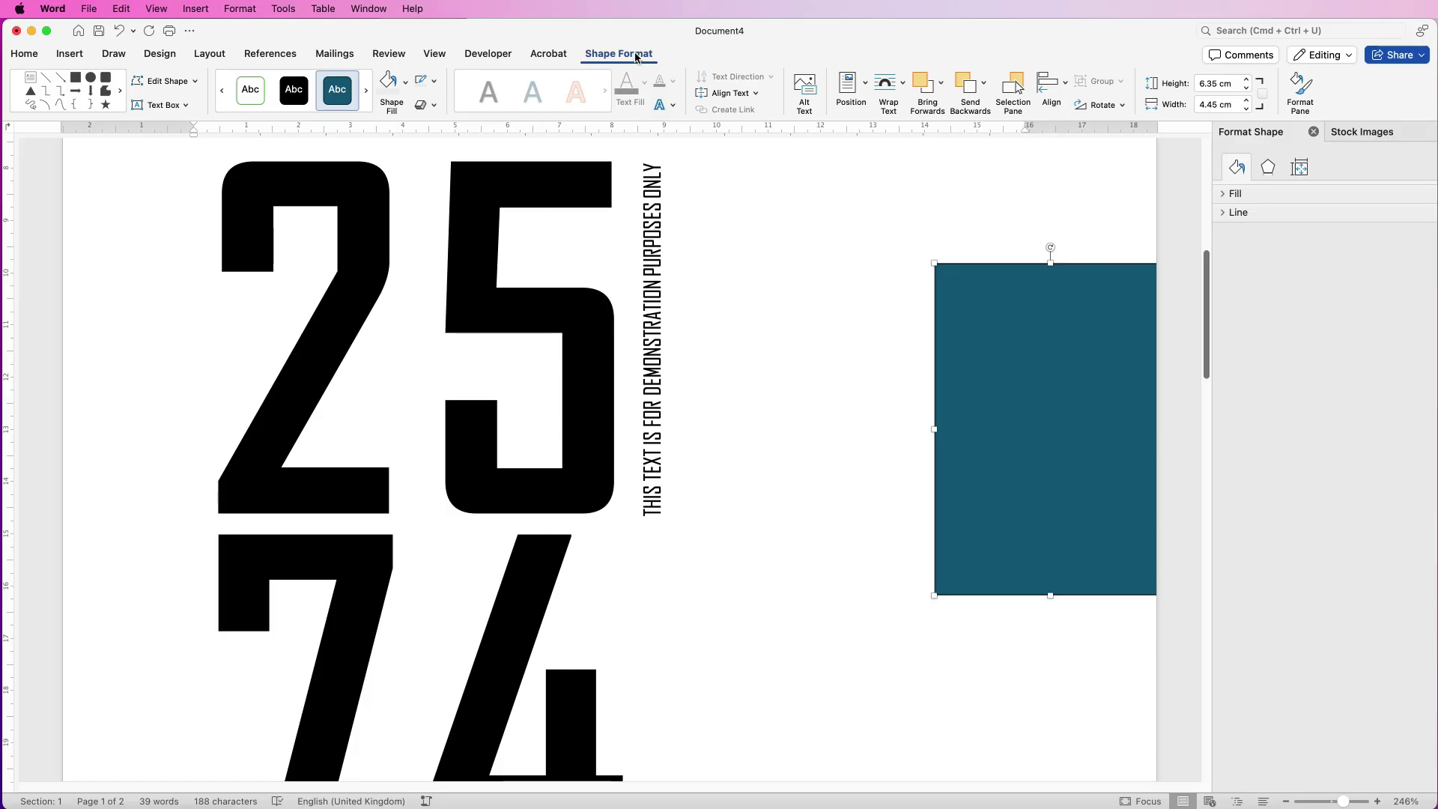
{"action": "left_click", "coordinate": [405, 81]}
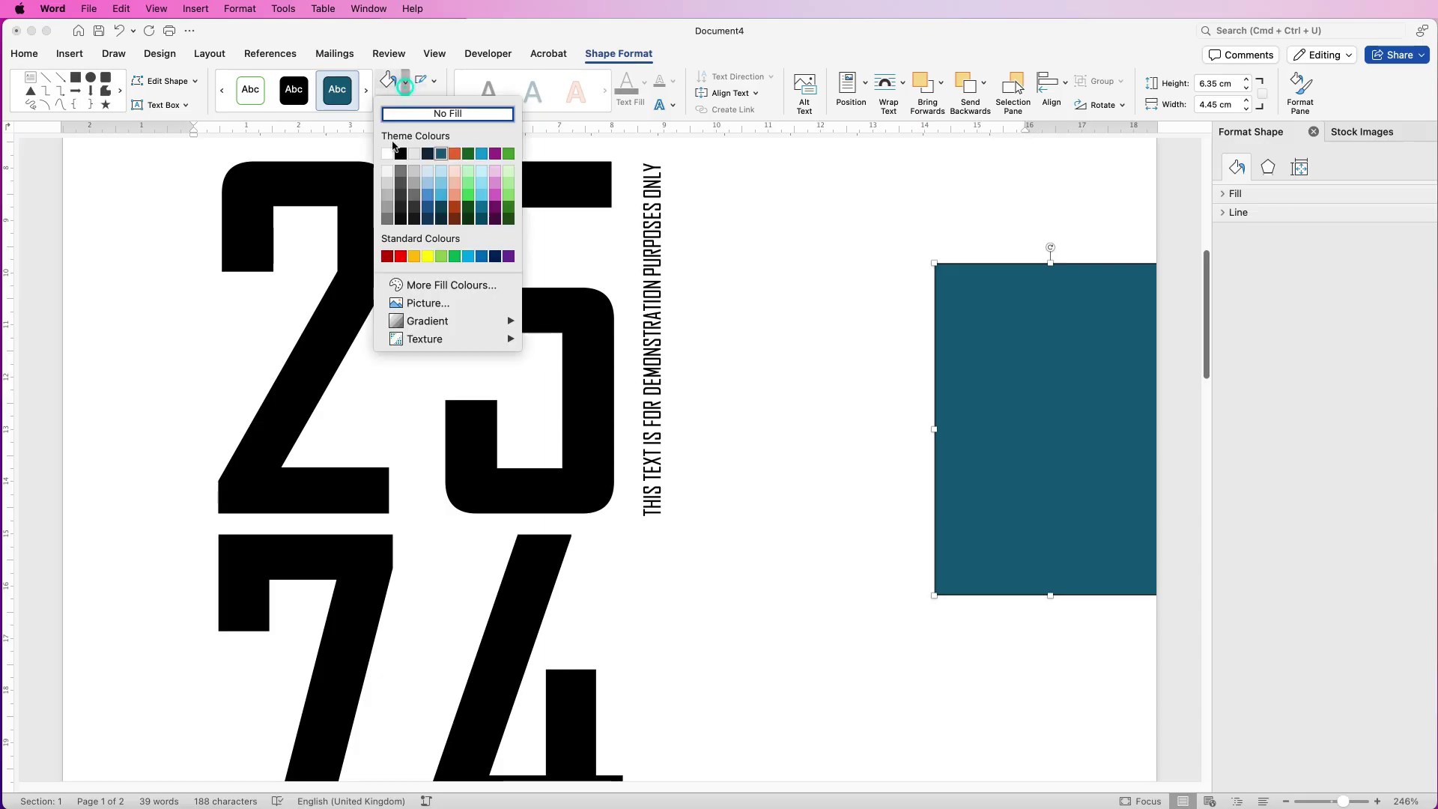
{"action": "left_click", "coordinate": [387, 184]}
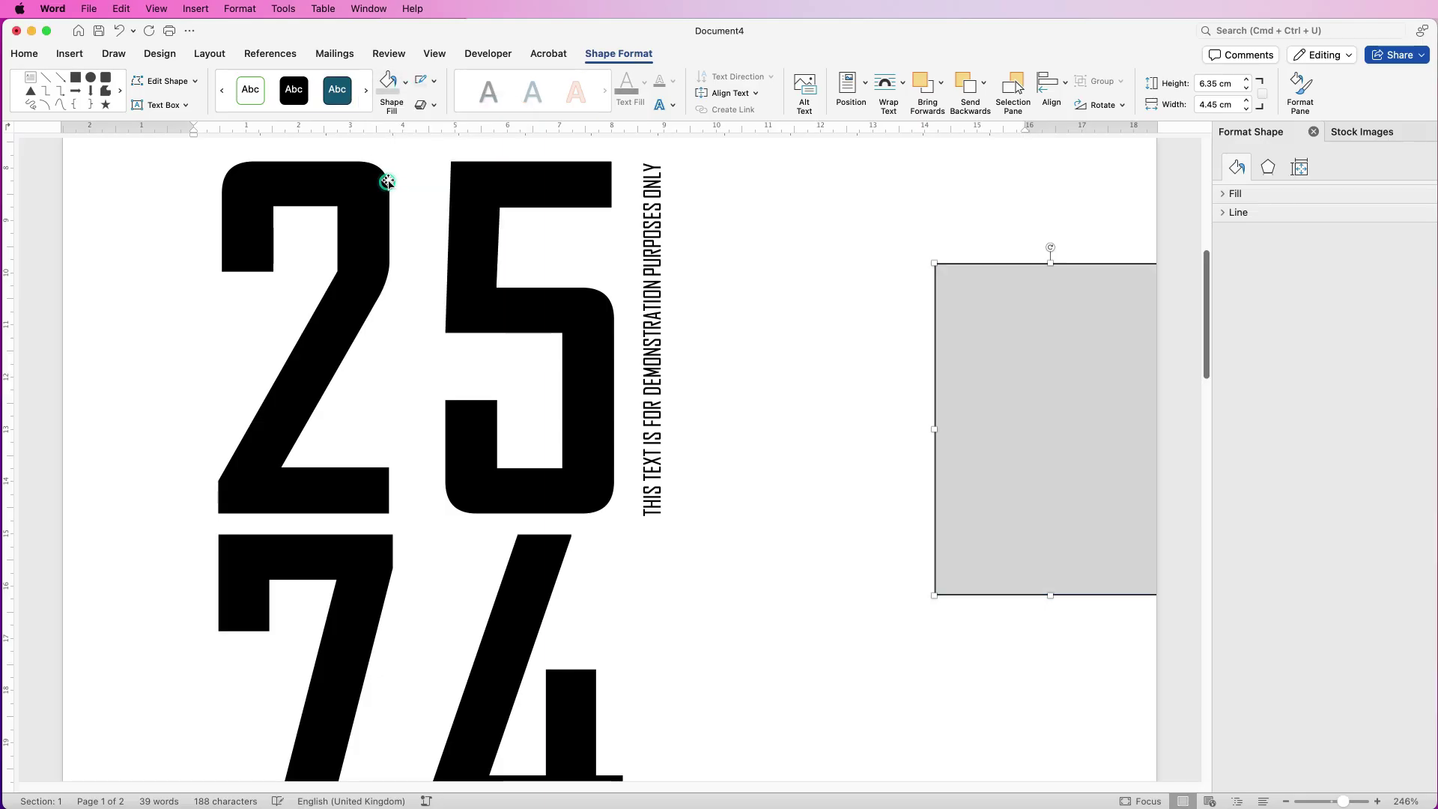
{"action": "left_click", "coordinate": [434, 83]}
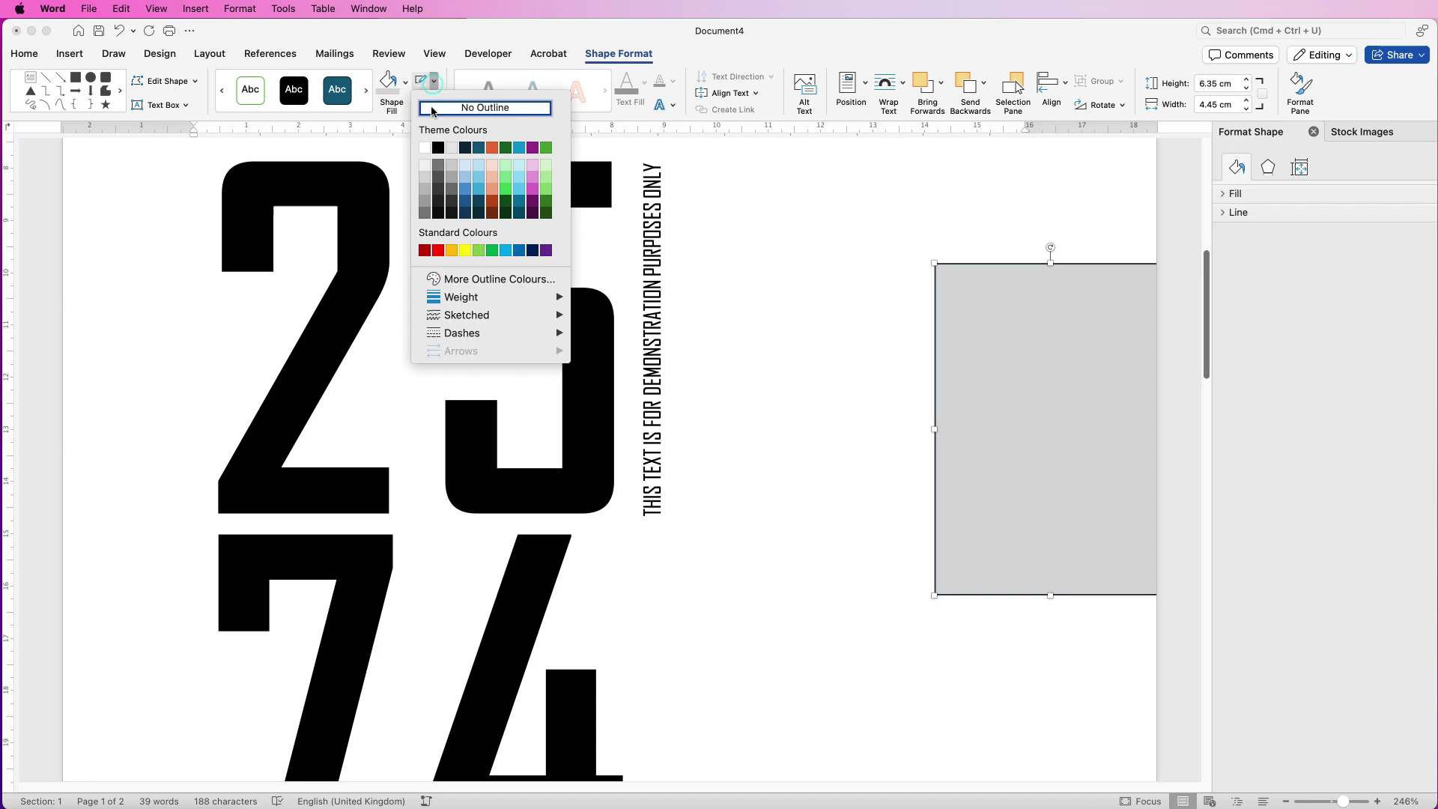
{"action": "left_click", "coordinate": [483, 107]}
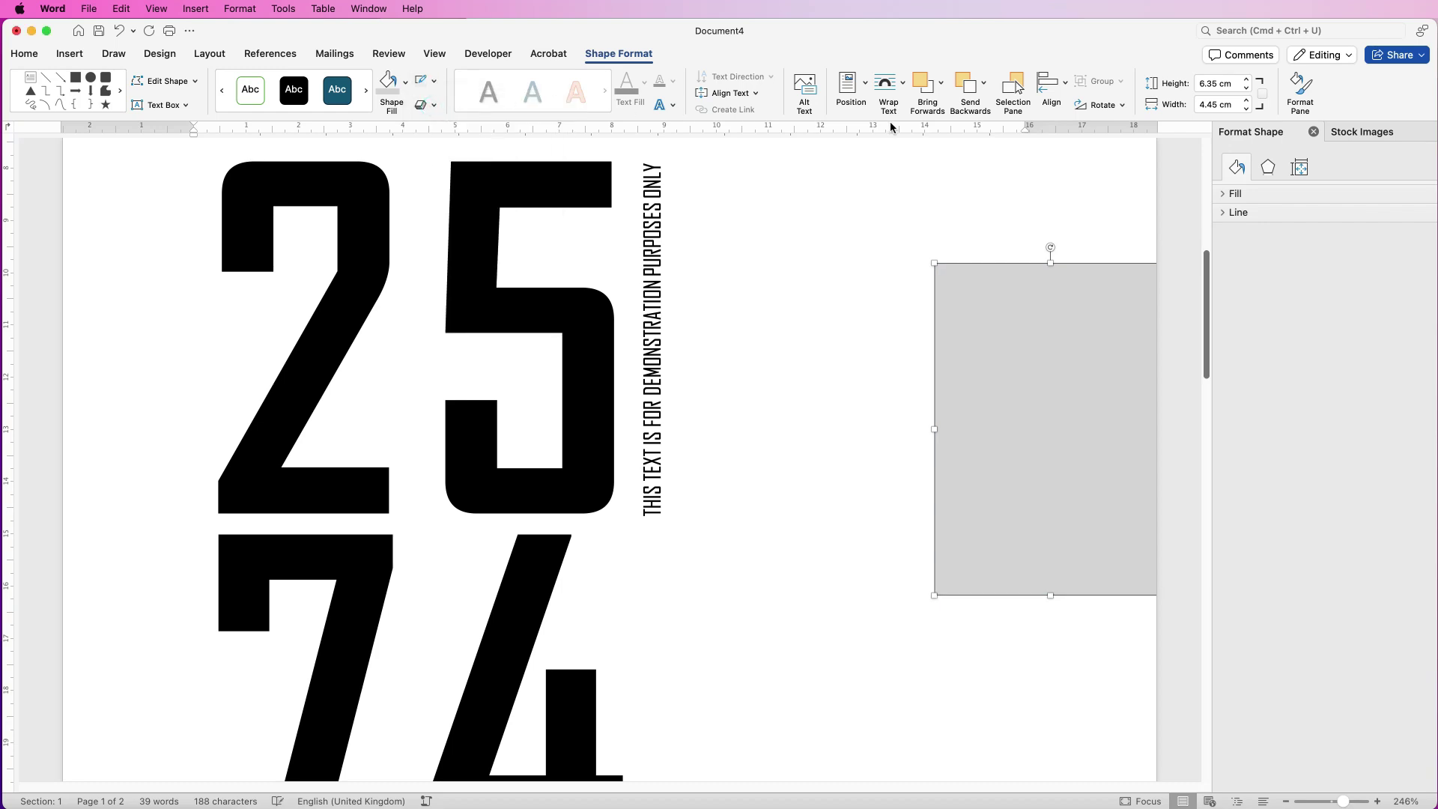
{"action": "left_click", "coordinate": [984, 86]}
{"action": "left_click", "coordinate": [992, 126]}
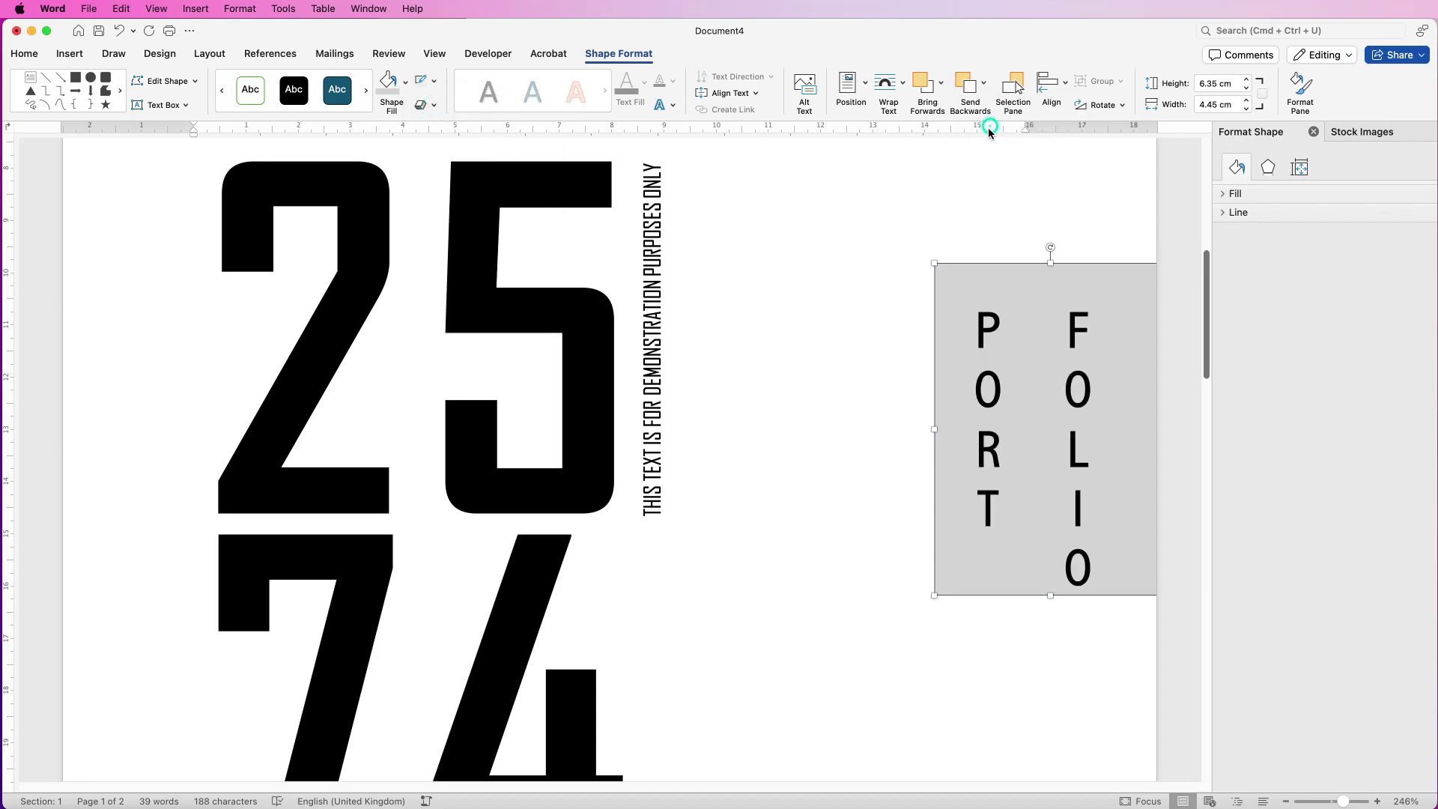
Step: Nudge the PORT box right and duplicate the grey rectangle to its left
{"action": "left_click", "coordinate": [990, 500]}
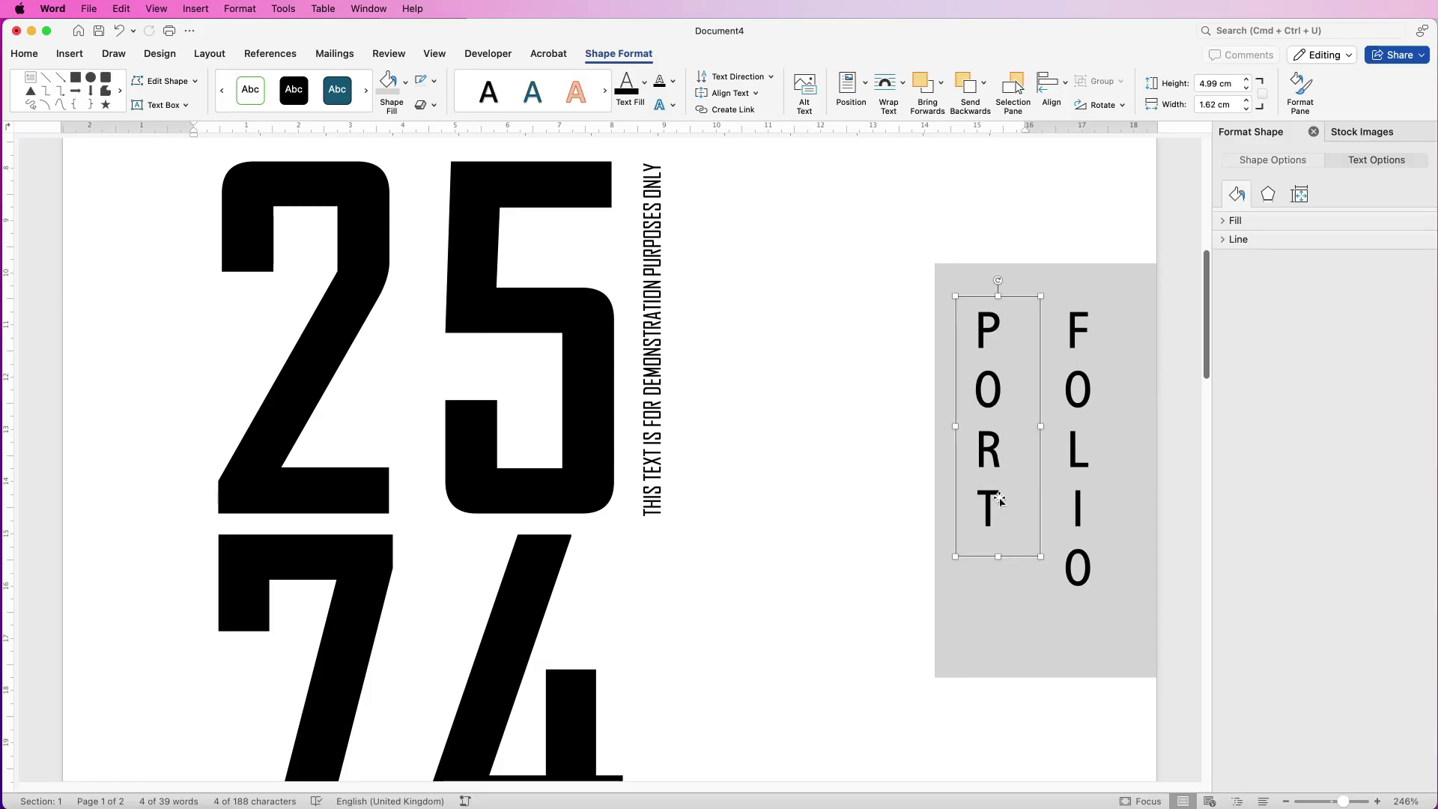
{"action": "key", "text": "Right"}
{"action": "key", "text": "Right"}
{"action": "key", "text": "Right"}
{"action": "key", "text": "Right"}
{"action": "key", "text": "Right"}
{"action": "key", "text": "Right"}
{"action": "left_click", "coordinate": [964, 540]}
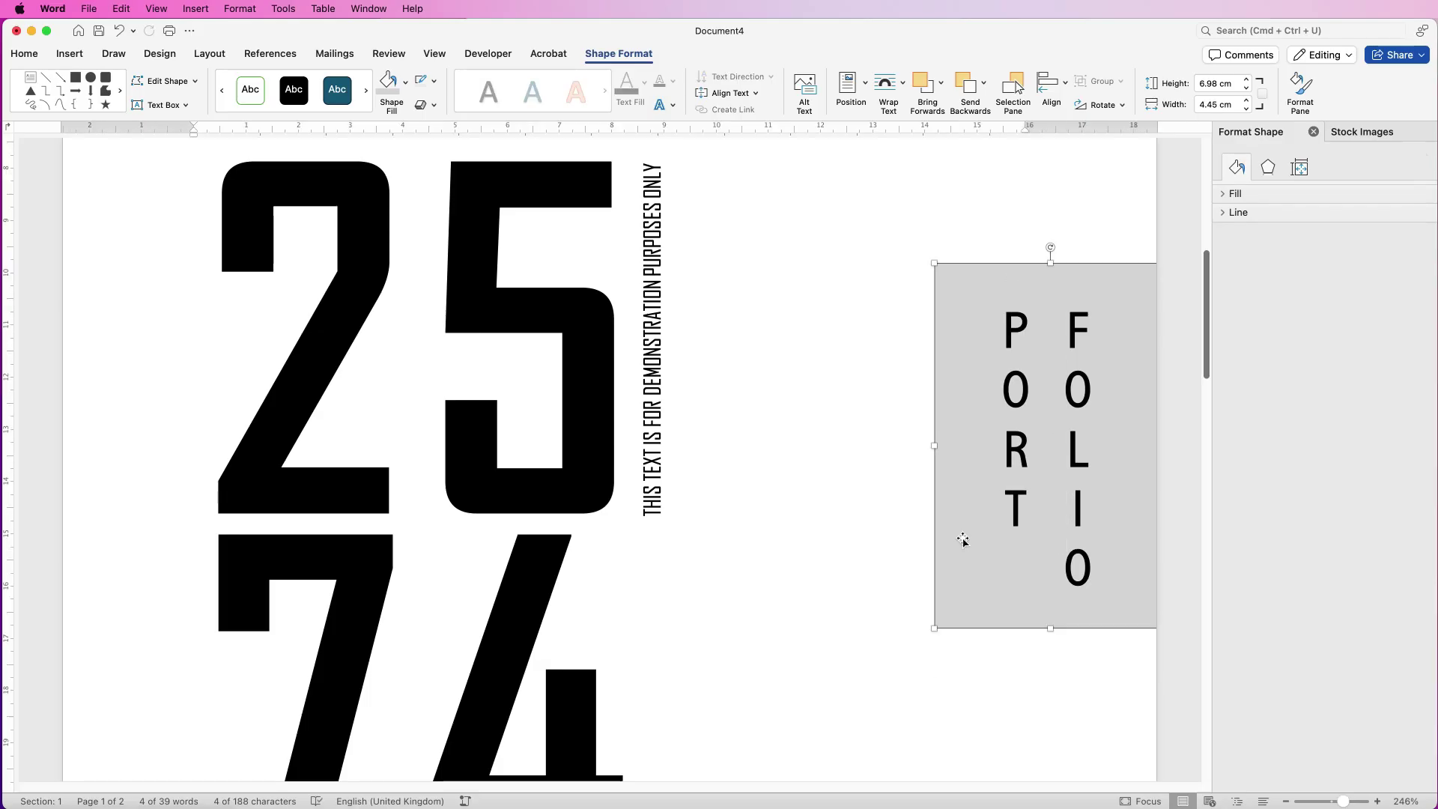
{"action": "left_click_drag", "start_coordinate": [962, 538], "coordinate": [715, 605]}
Step: Make the copy a narrow darker grey strip about 9.3 cm tall at the panel's left edge
{"action": "left_click", "coordinate": [771, 587], "text": "shift"}
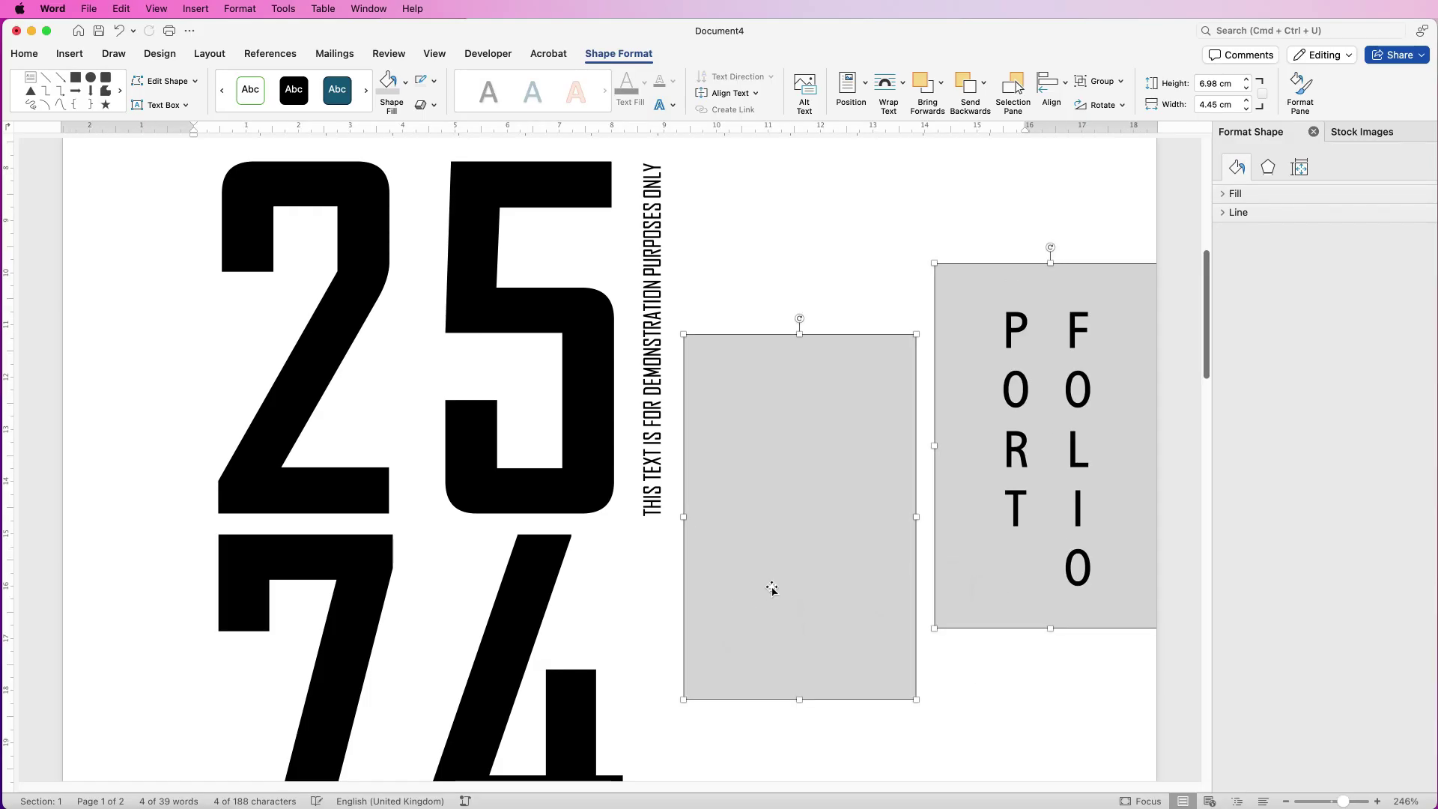
{"action": "left_click", "coordinate": [908, 730]}
{"action": "left_click", "coordinate": [808, 571]}
{"action": "scroll", "coordinate": [779, 554], "scroll_direction": "up", "scroll_amount": 5}
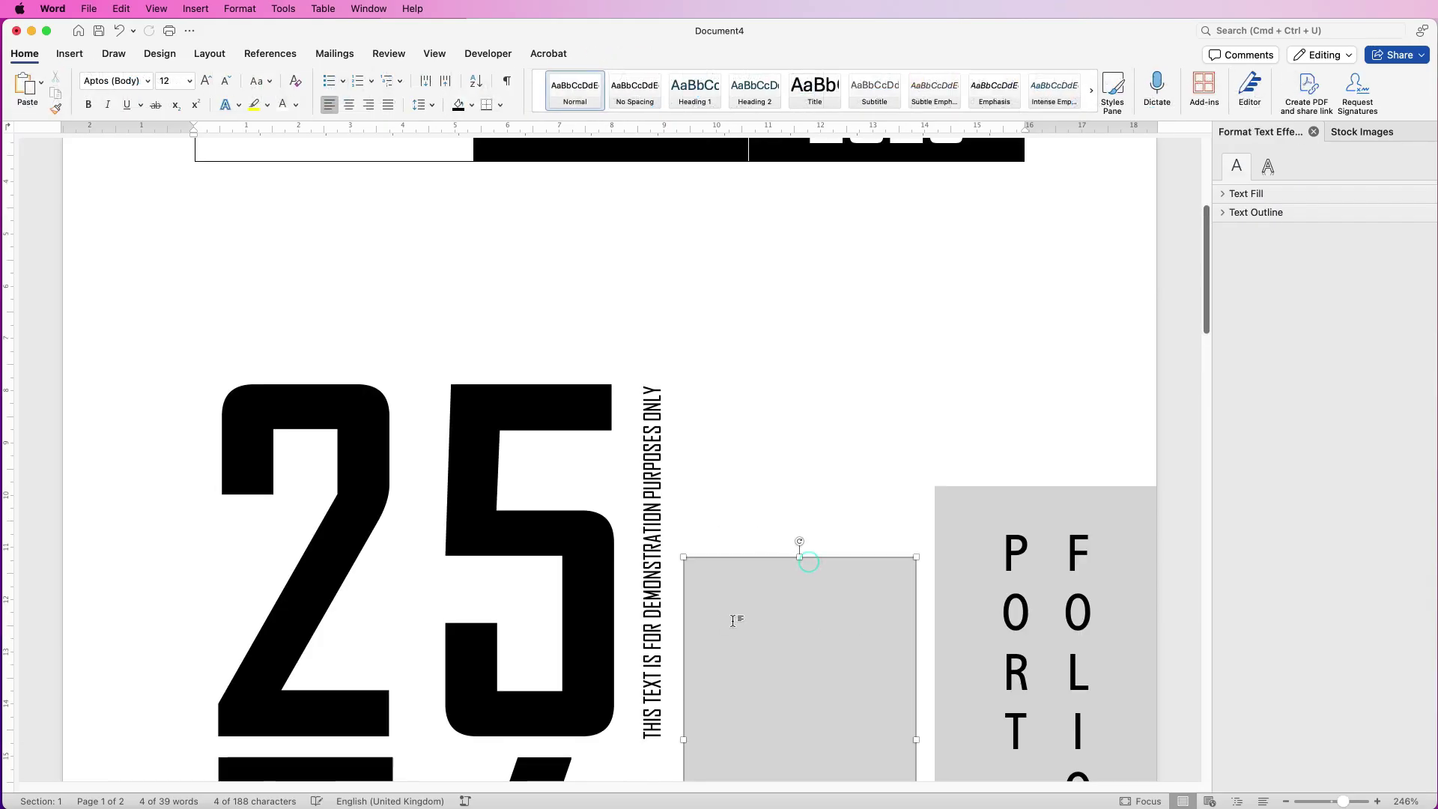
{"action": "scroll", "coordinate": [1181, 348], "scroll_direction": "down", "scroll_amount": 6}
{"action": "left_click_drag", "start_coordinate": [683, 471], "coordinate": [857, 472]}
{"action": "left_click", "coordinate": [405, 80]}
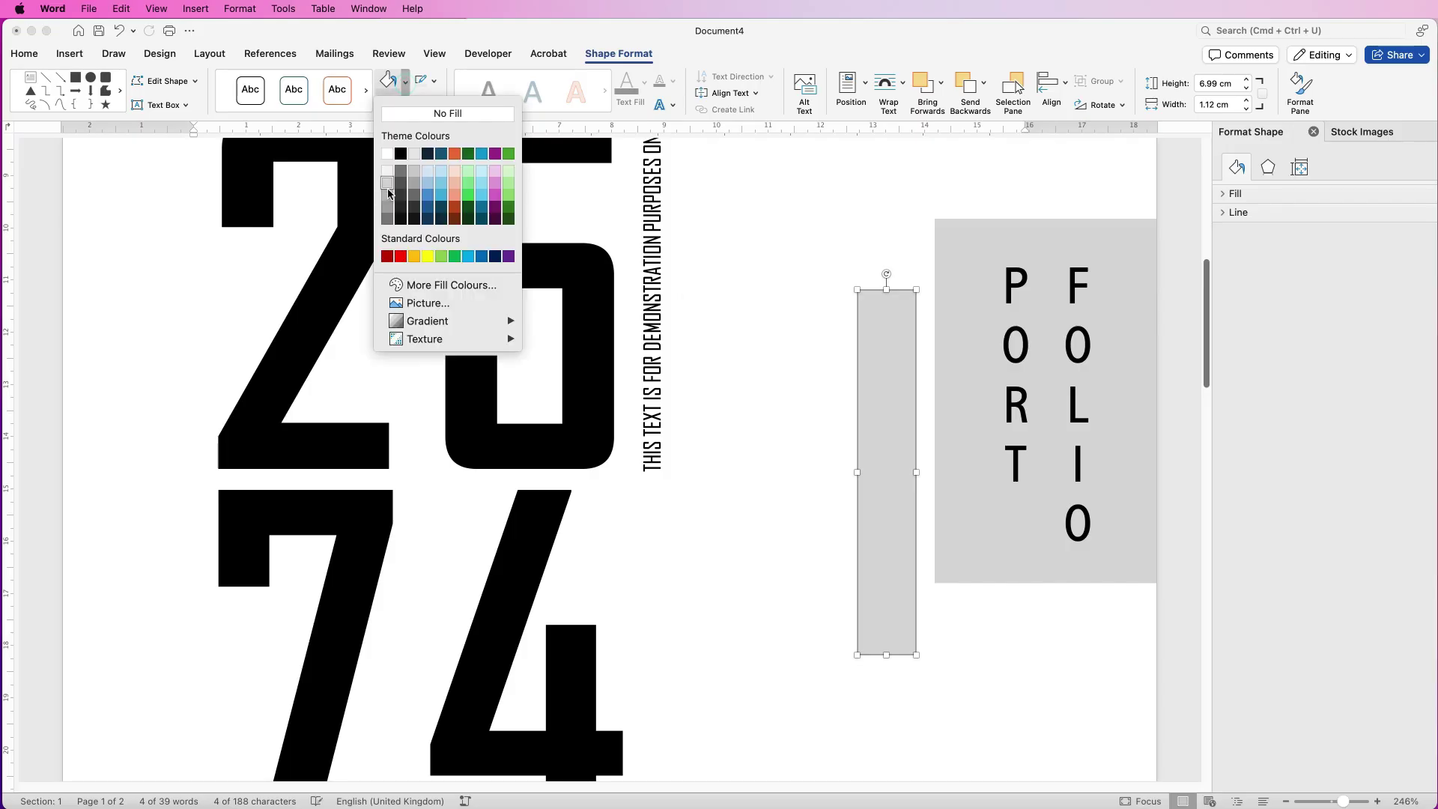
{"action": "left_click", "coordinate": [386, 209]}
{"action": "left_click_drag", "start_coordinate": [885, 289], "coordinate": [886, 170]}
{"action": "left_click_drag", "start_coordinate": [901, 423], "coordinate": [972, 379]}
Step: Send the dark strip behind the panel and align both shapes left and middle
{"action": "left_click", "coordinate": [984, 82]}
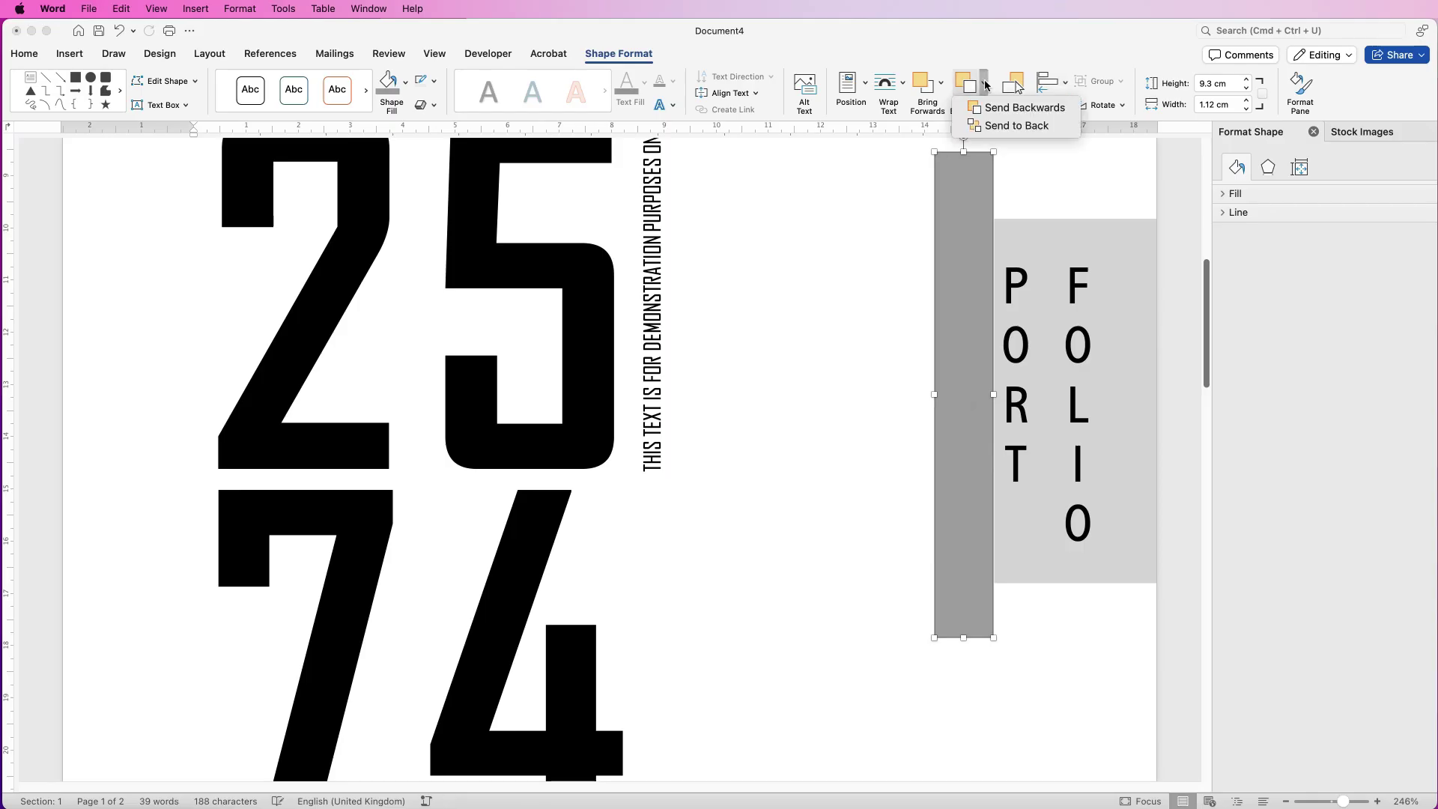
{"action": "left_click", "coordinate": [992, 126]}
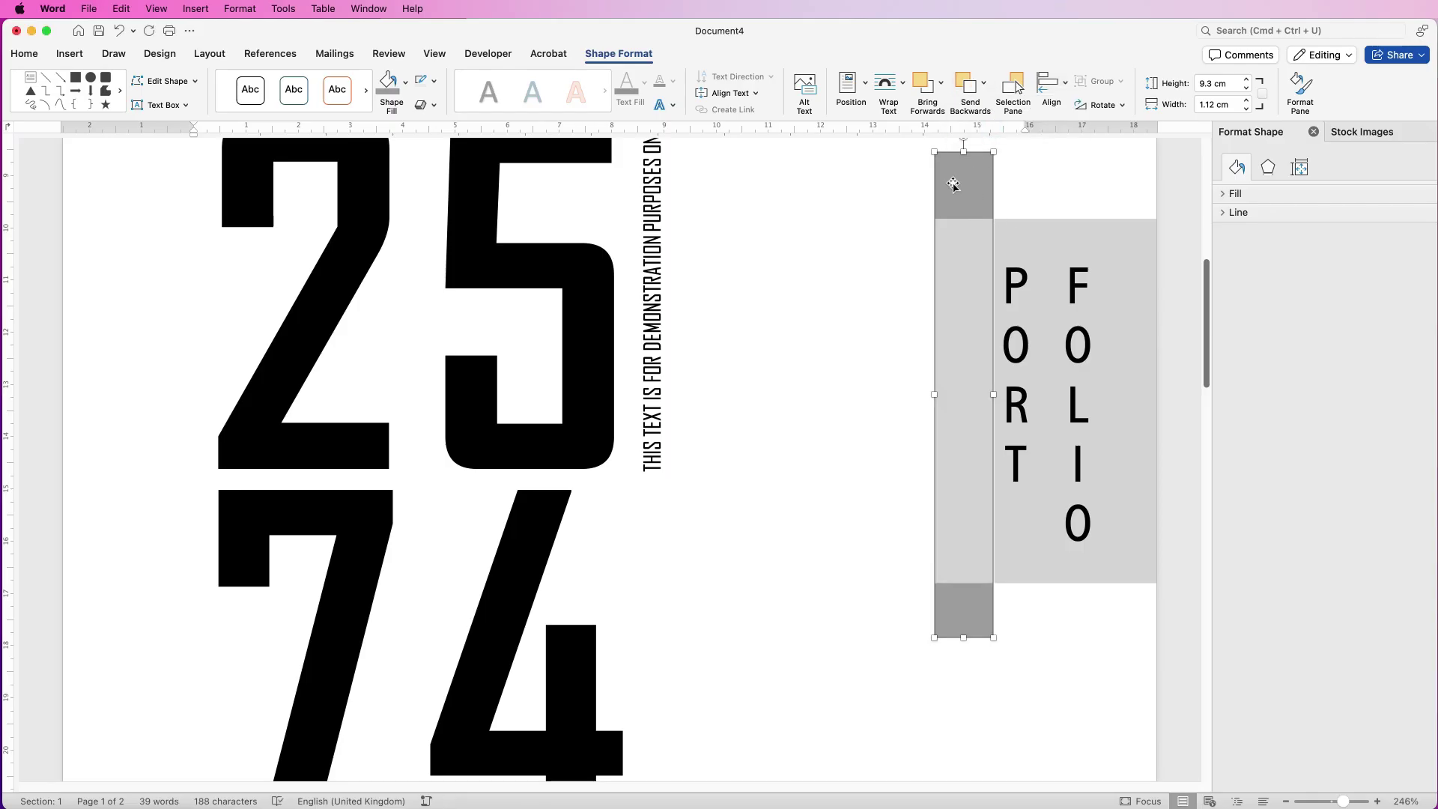
{"action": "left_click", "coordinate": [1061, 239], "text": "shift"}
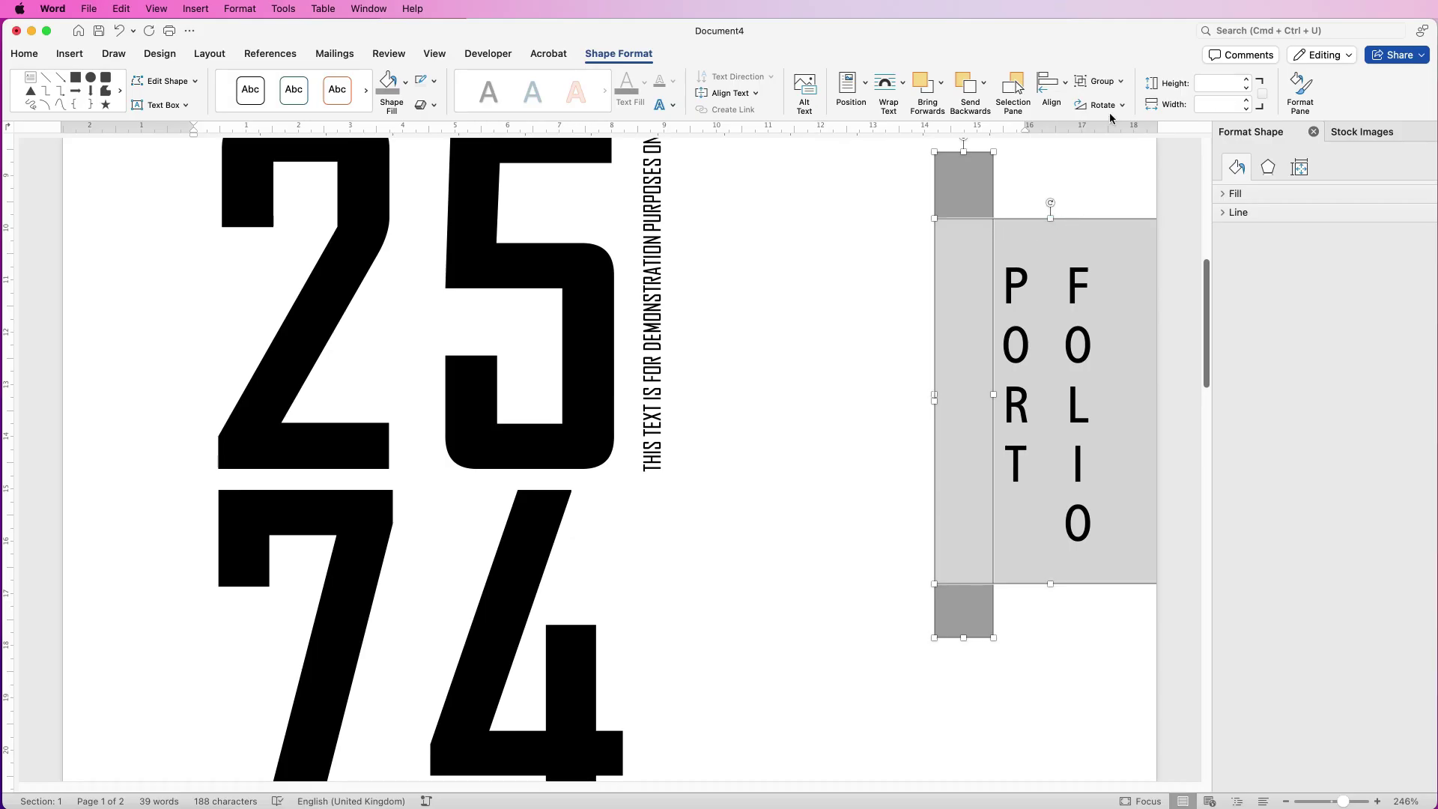
{"action": "left_click", "coordinate": [1065, 89]}
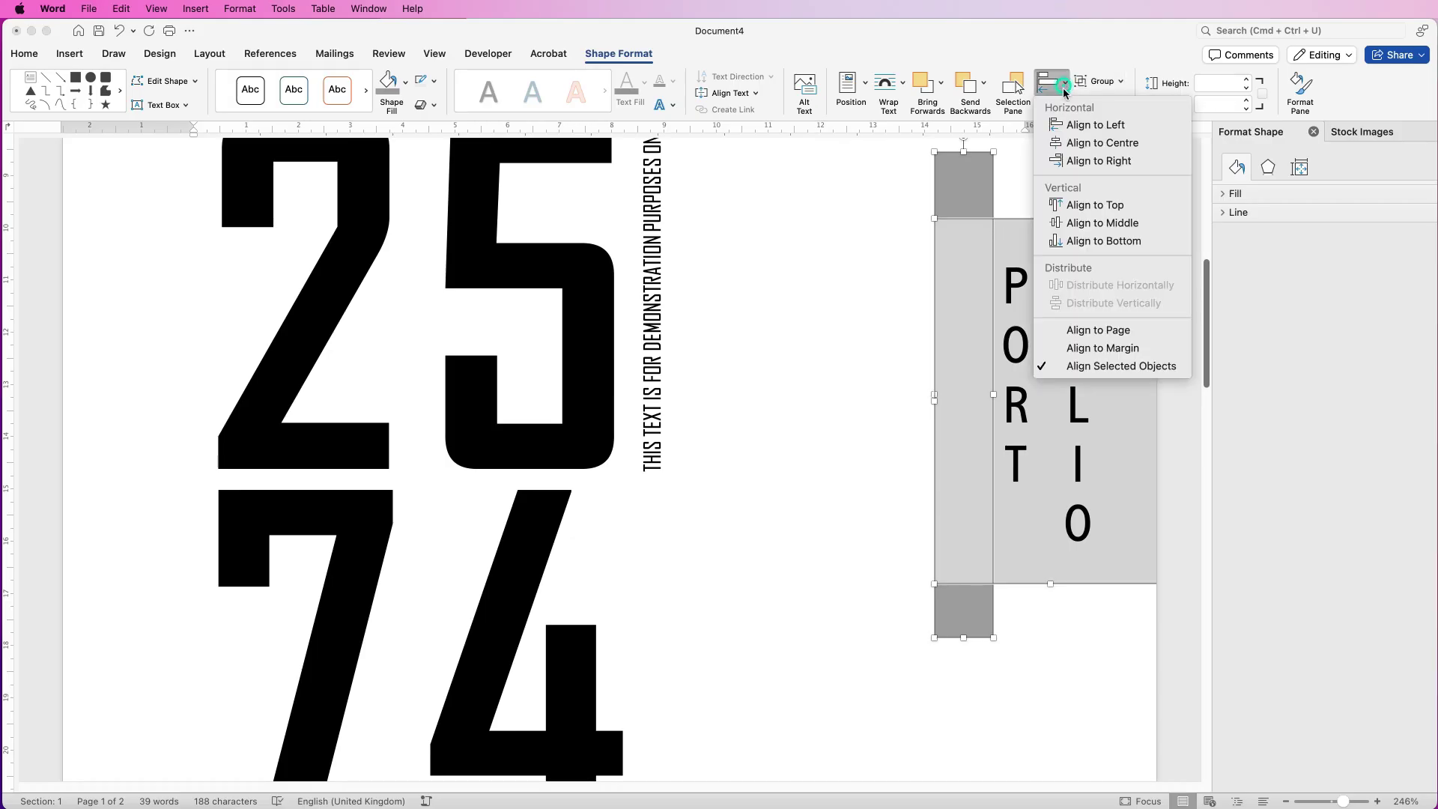
{"action": "left_click", "coordinate": [1076, 127]}
{"action": "scroll", "coordinate": [1076, 126], "scroll_direction": "down", "scroll_amount": 2}
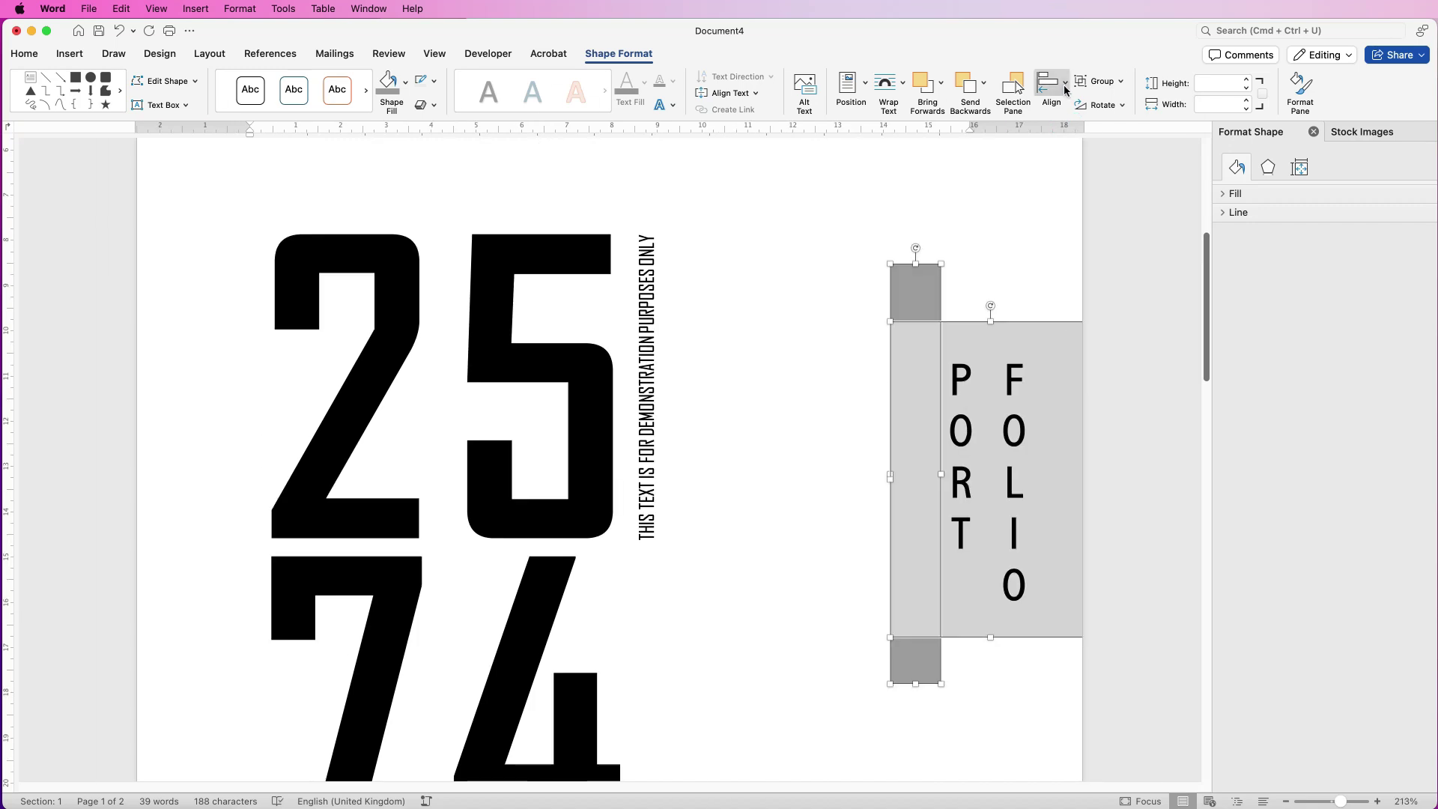
{"action": "left_click", "coordinate": [1051, 86]}
{"action": "left_click", "coordinate": [1082, 223]}
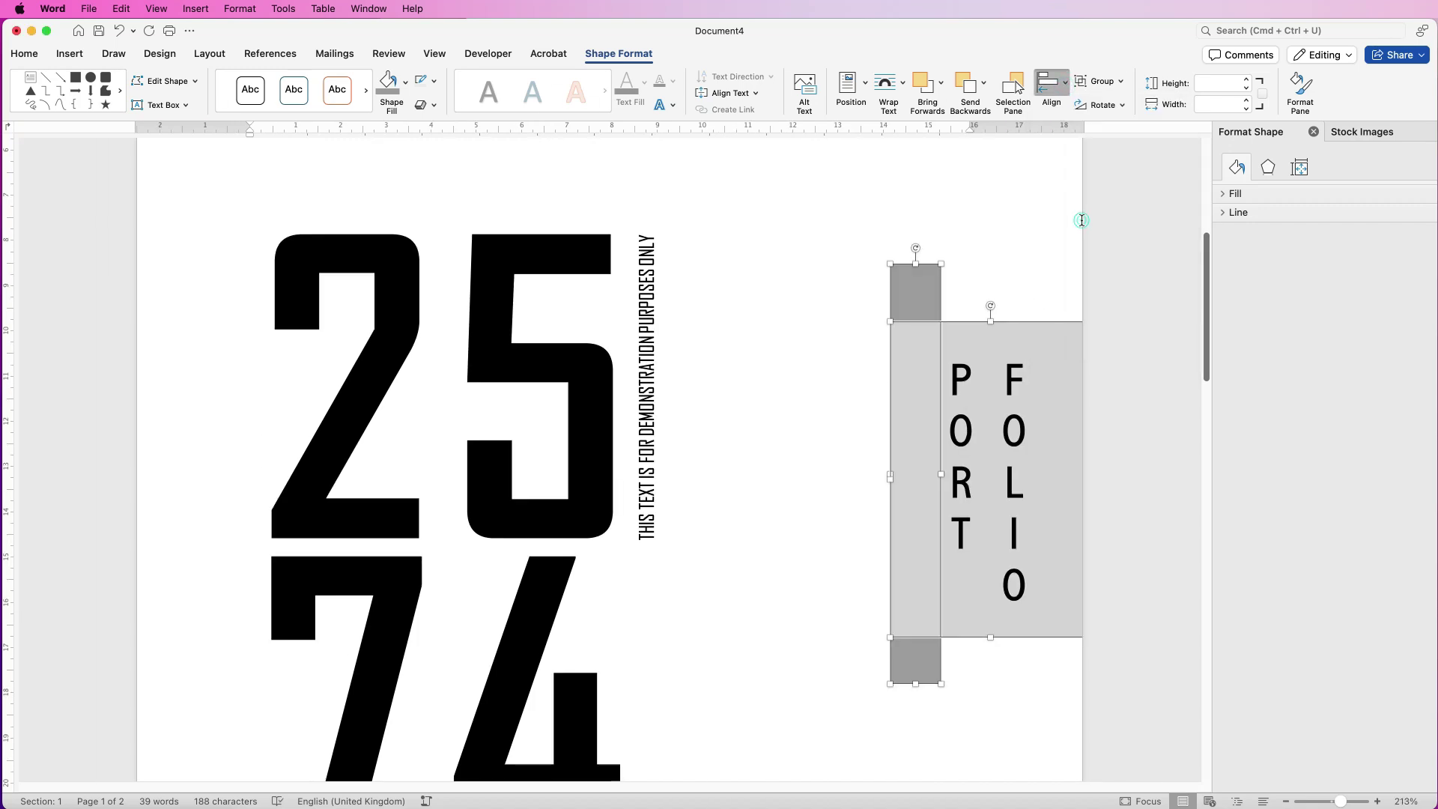
{"action": "left_click", "coordinate": [1336, 800]}
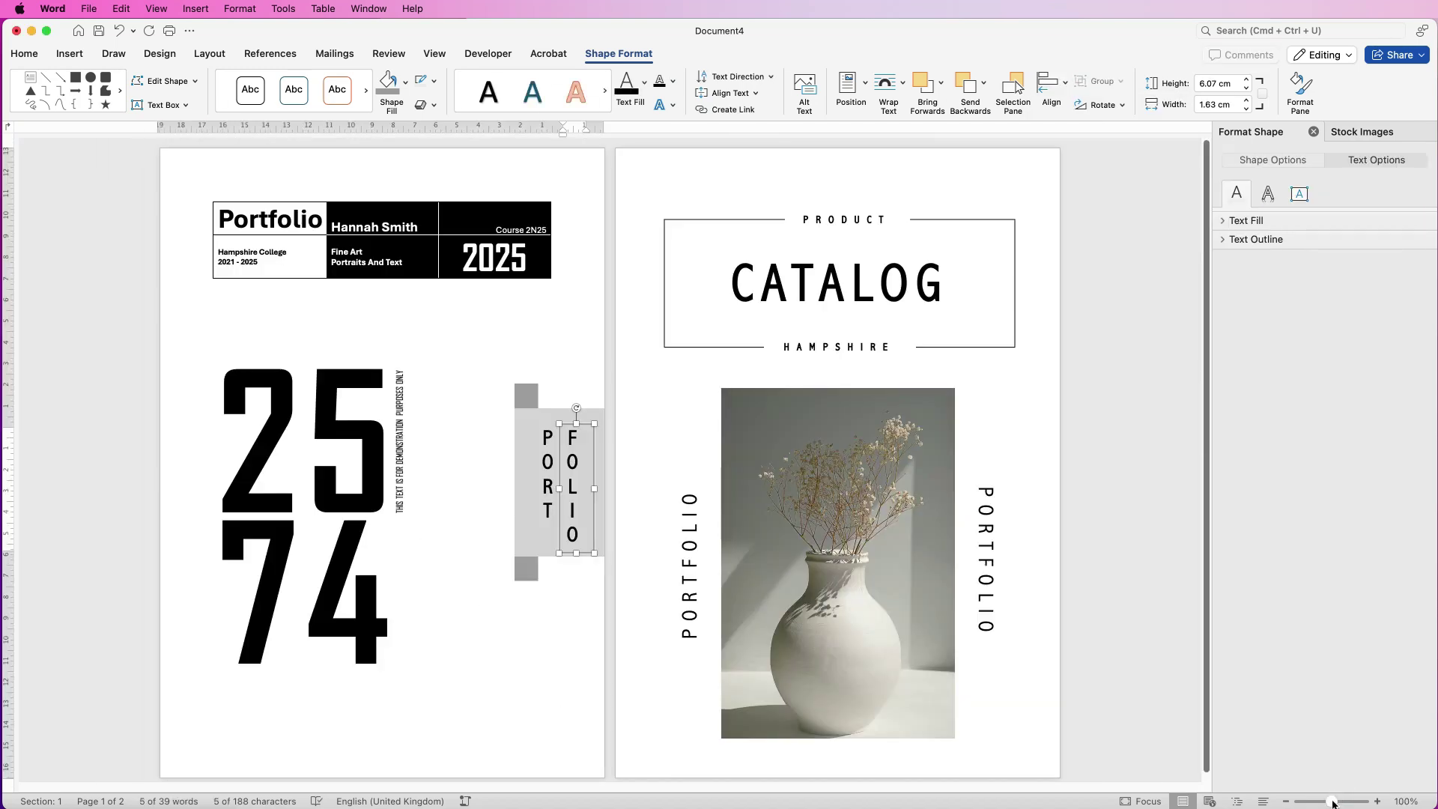
{"action": "left_click_drag", "start_coordinate": [1332, 802], "coordinate": [1328, 802]}
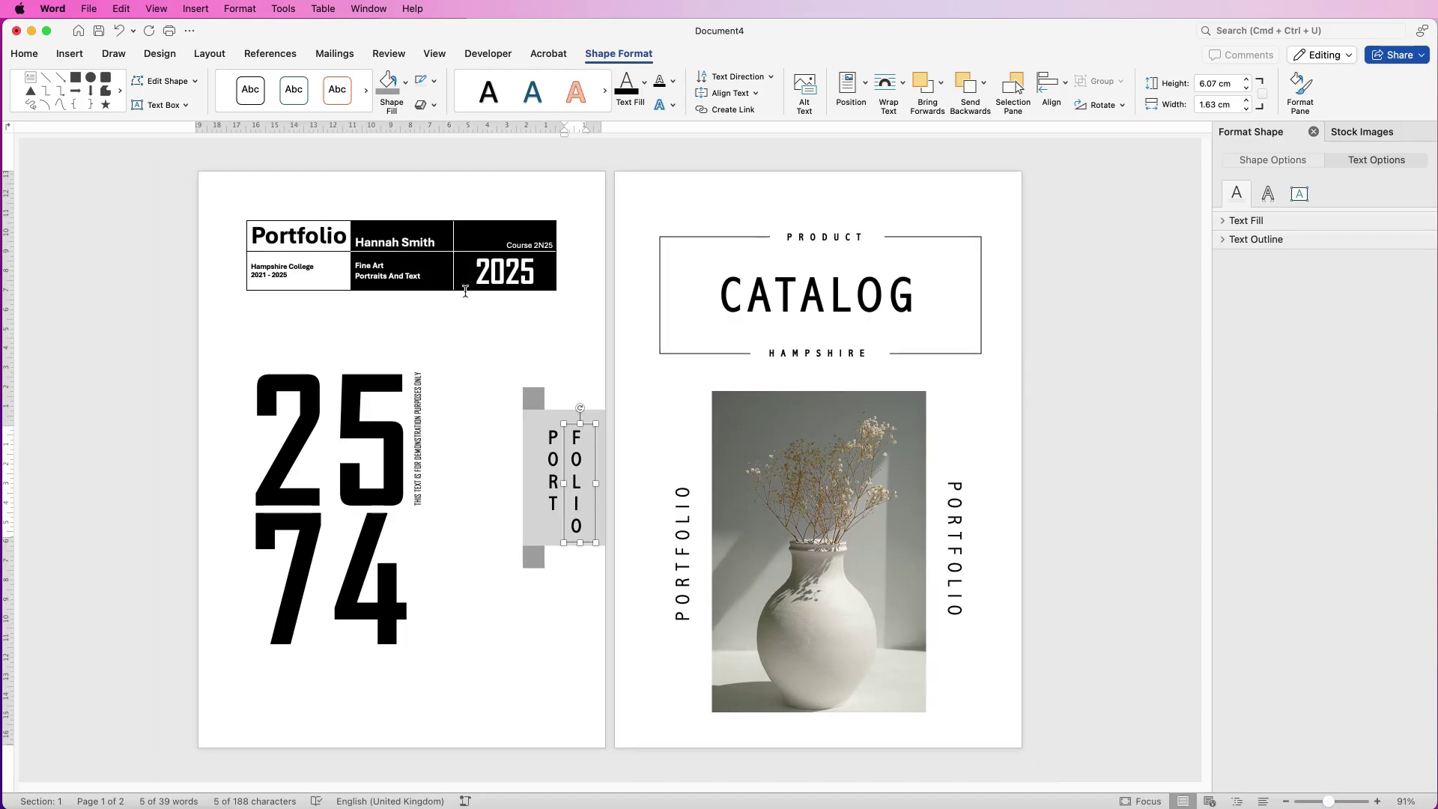
{"action": "left_click", "coordinate": [690, 194]}
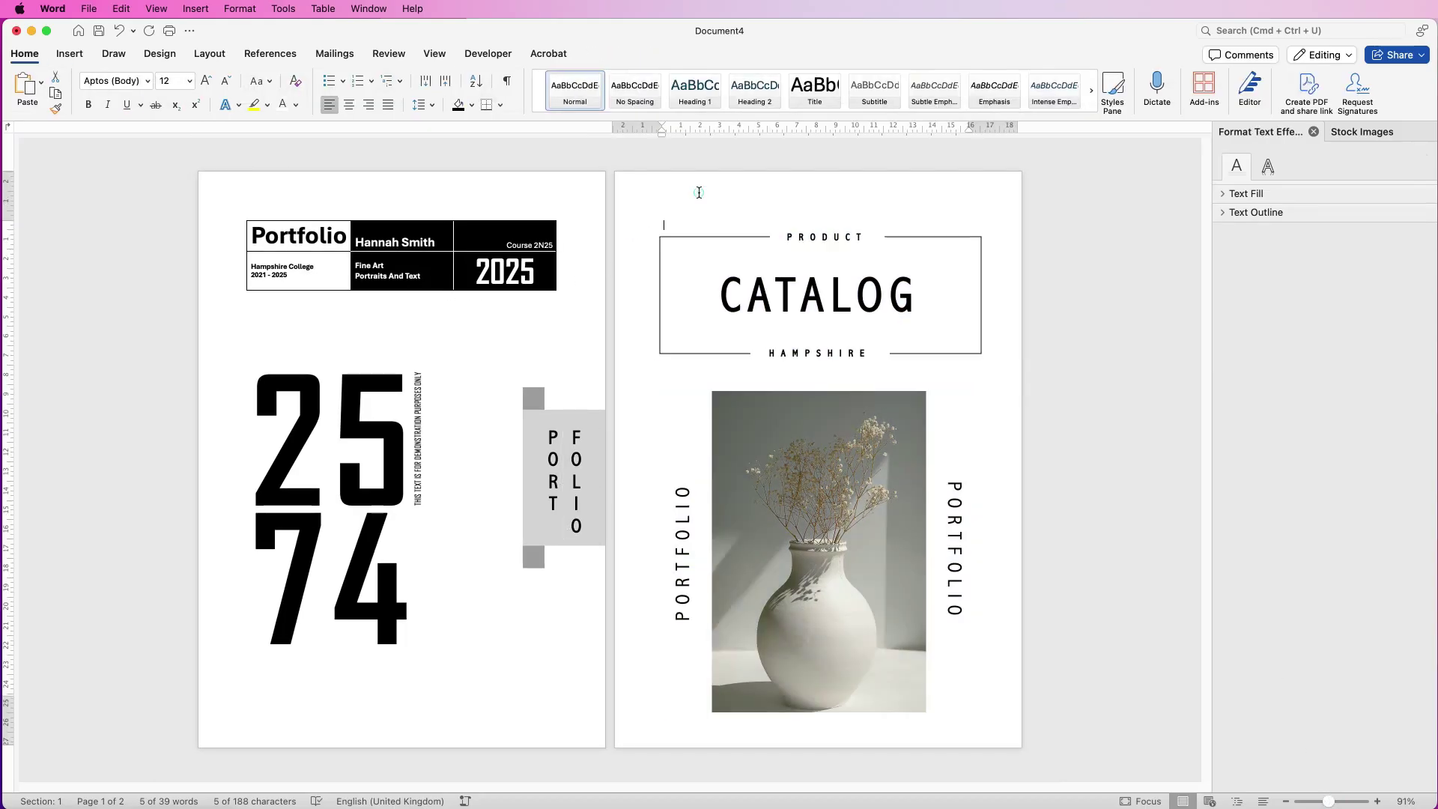